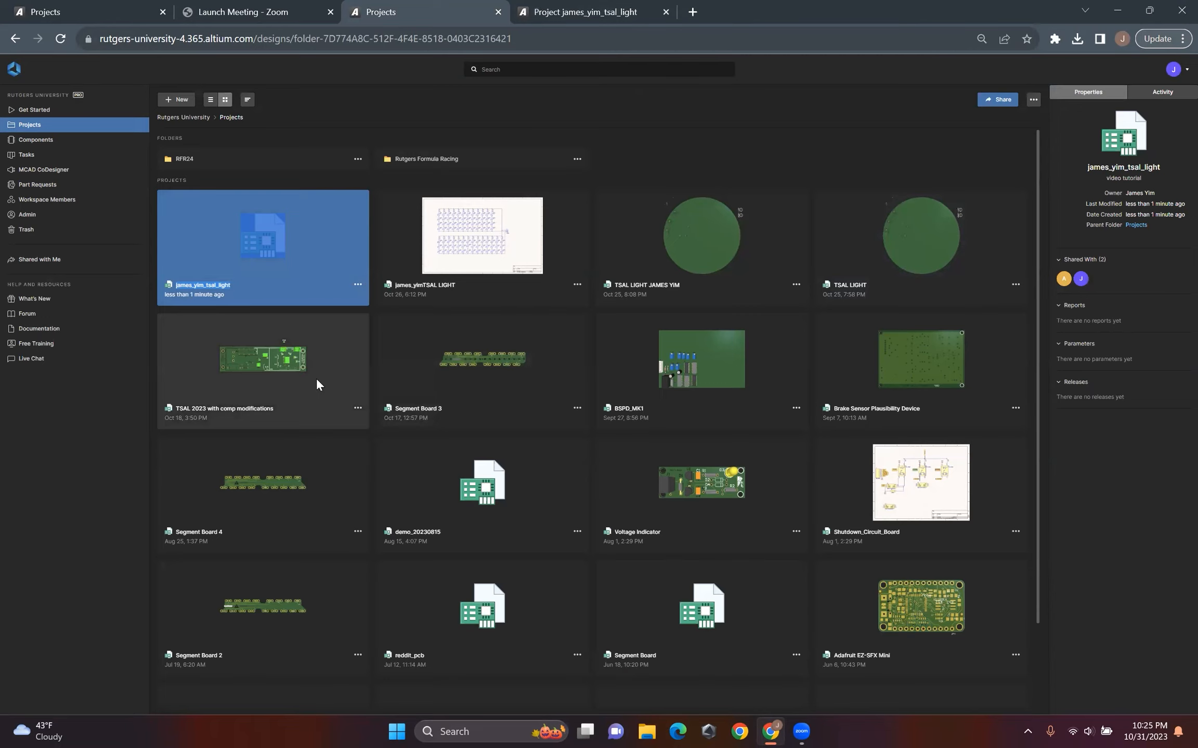
# Step: Open the TSAL 2023 with comp modifications project, inspect tsal_fresh.PcbDoc in 3D from several angles, and return to its schematic
pyautogui.doubleClick(316, 377)
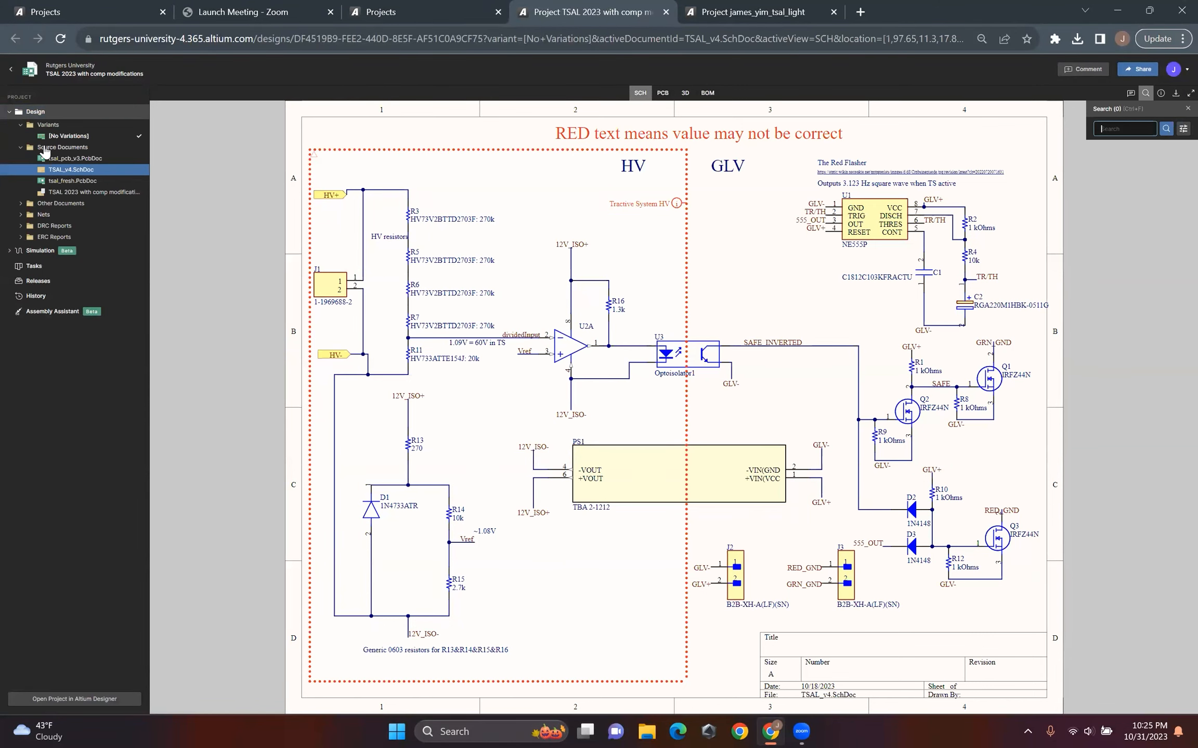
pyautogui.click(72, 181)
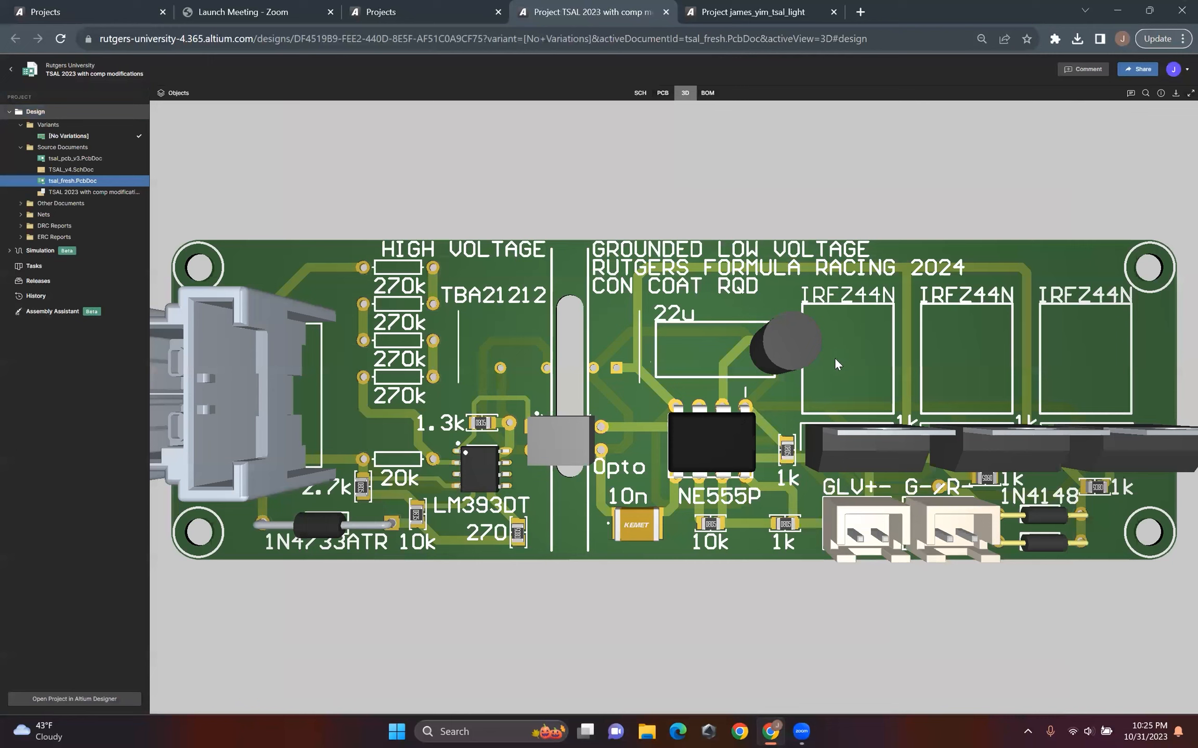
pyautogui.moveTo(836, 359); pyautogui.dragTo(784, 279)
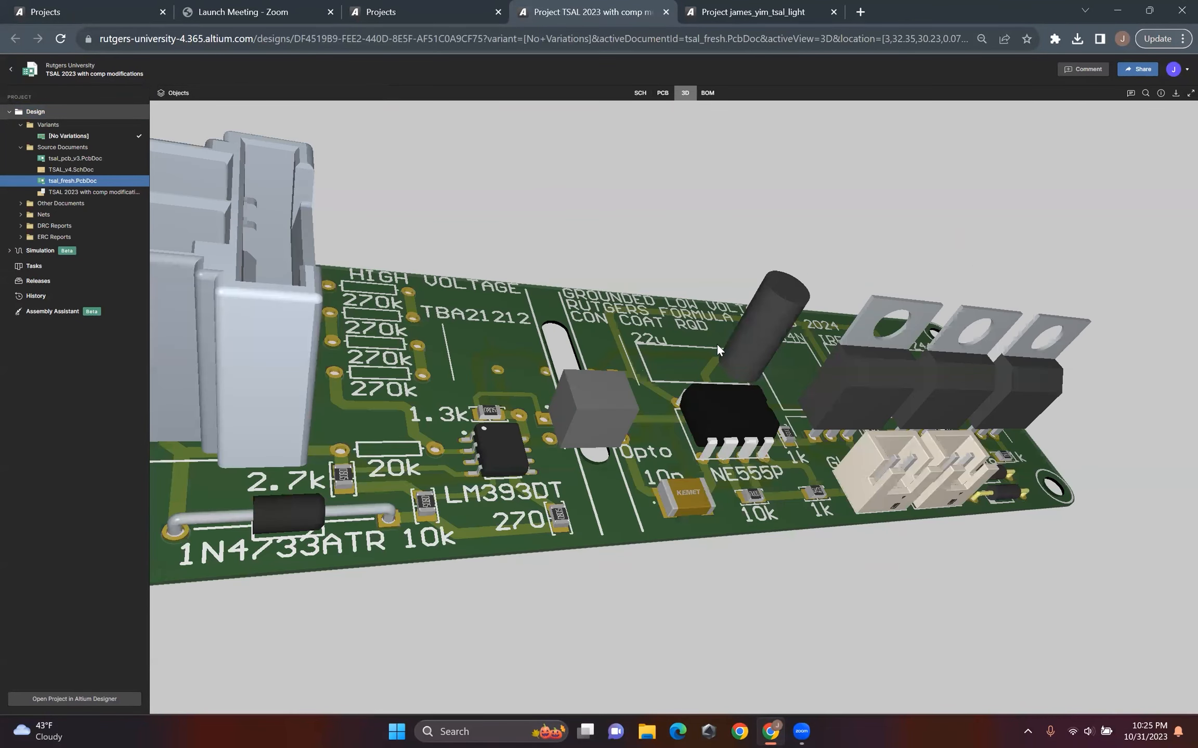
pyautogui.moveTo(693, 339); pyautogui.dragTo(761, 386)
pyautogui.moveTo(718, 339); pyautogui.dragTo(612, 265)
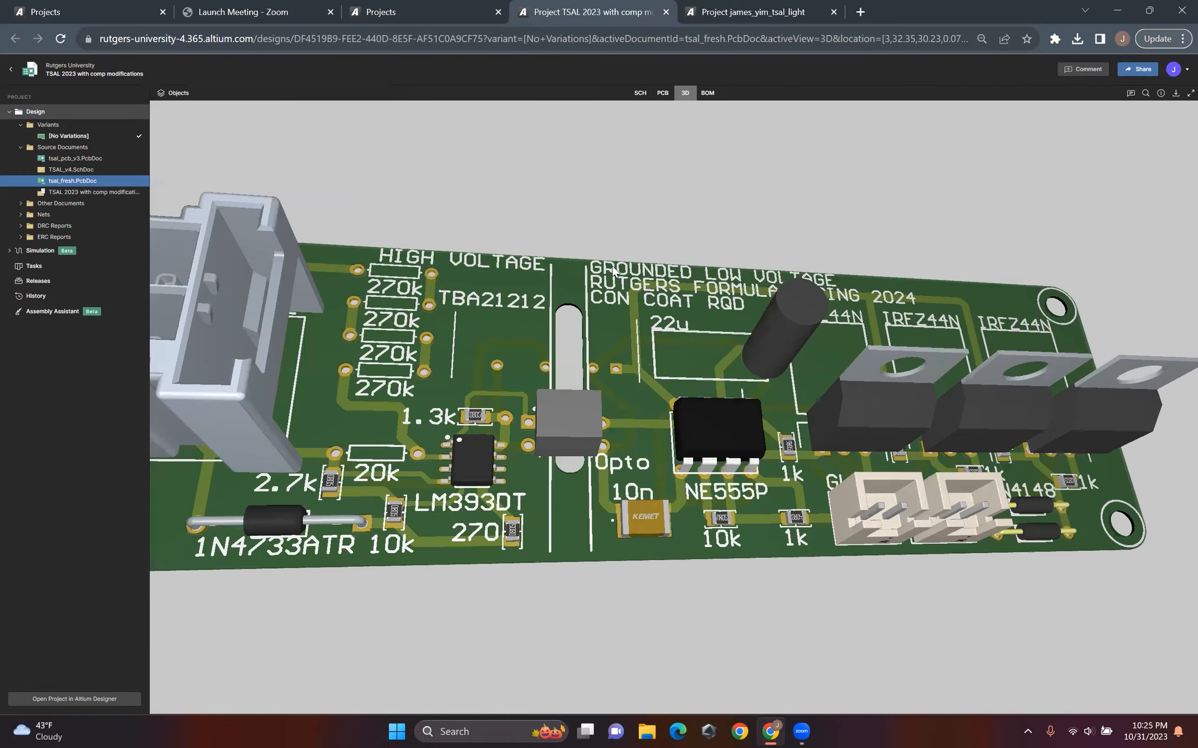
pyautogui.click(639, 93)
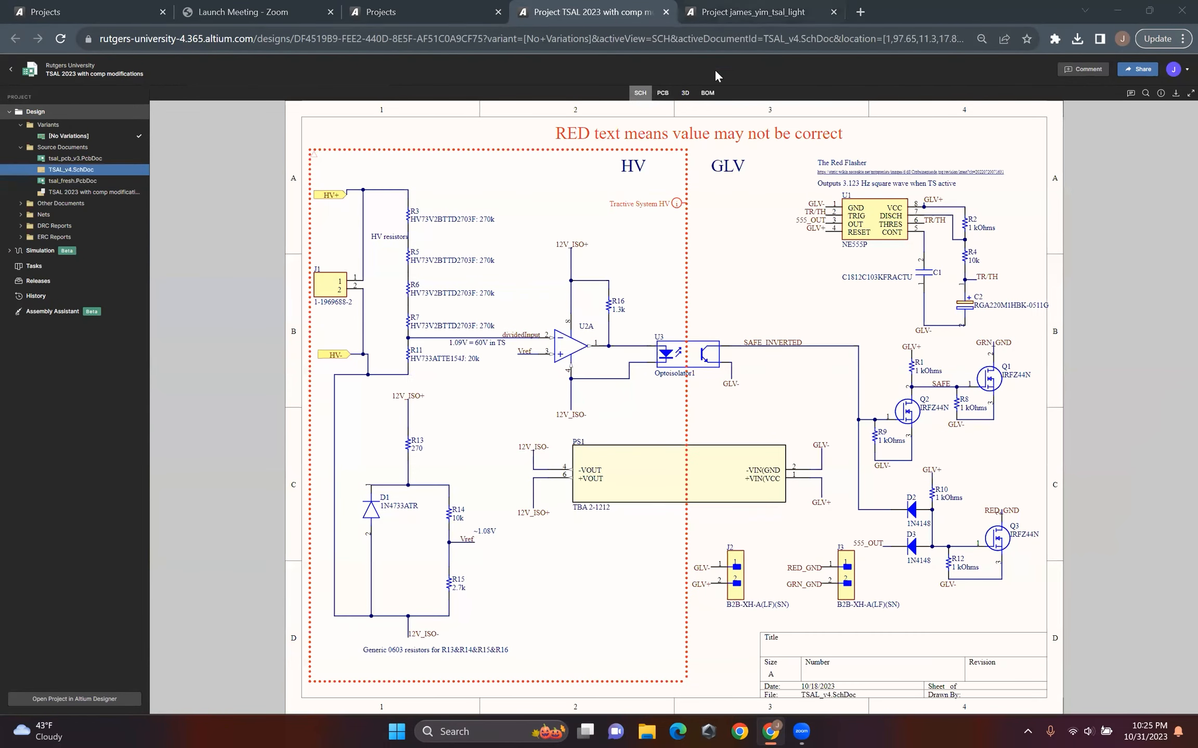
# Step: Go to the TSAL light video tutorial project and open it in Altium Designer
pyautogui.click(756, 17)
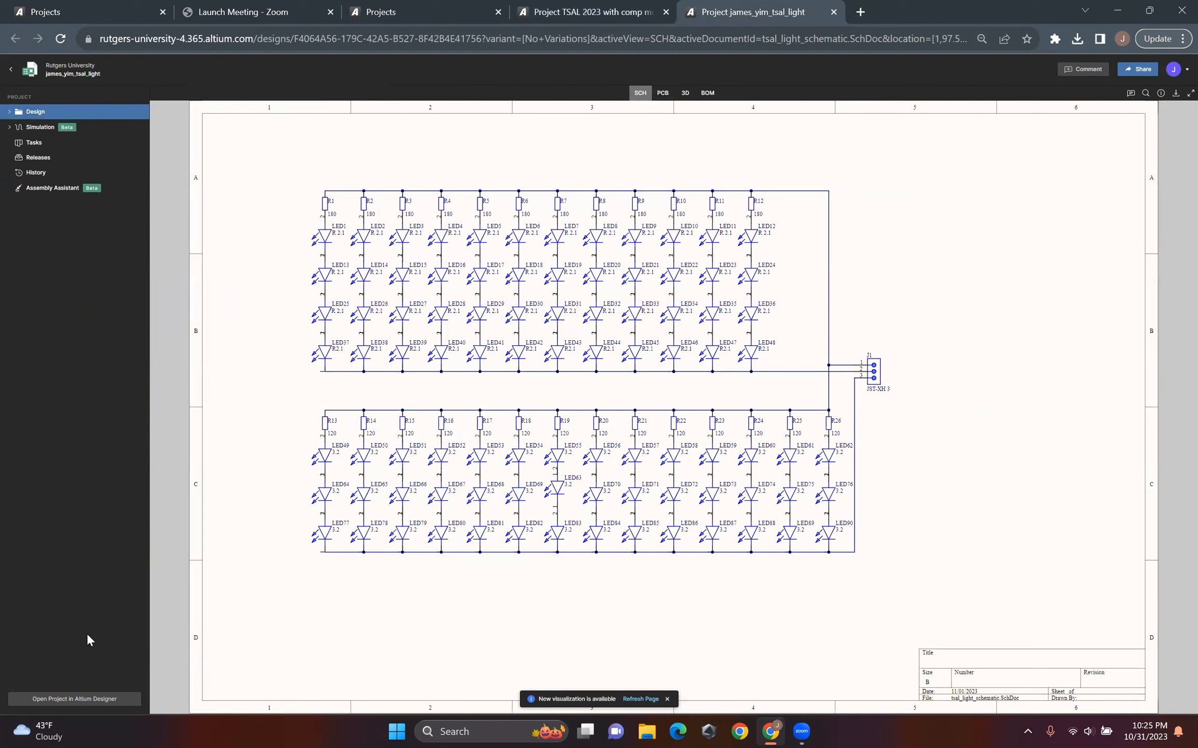
pyautogui.click(73, 699)
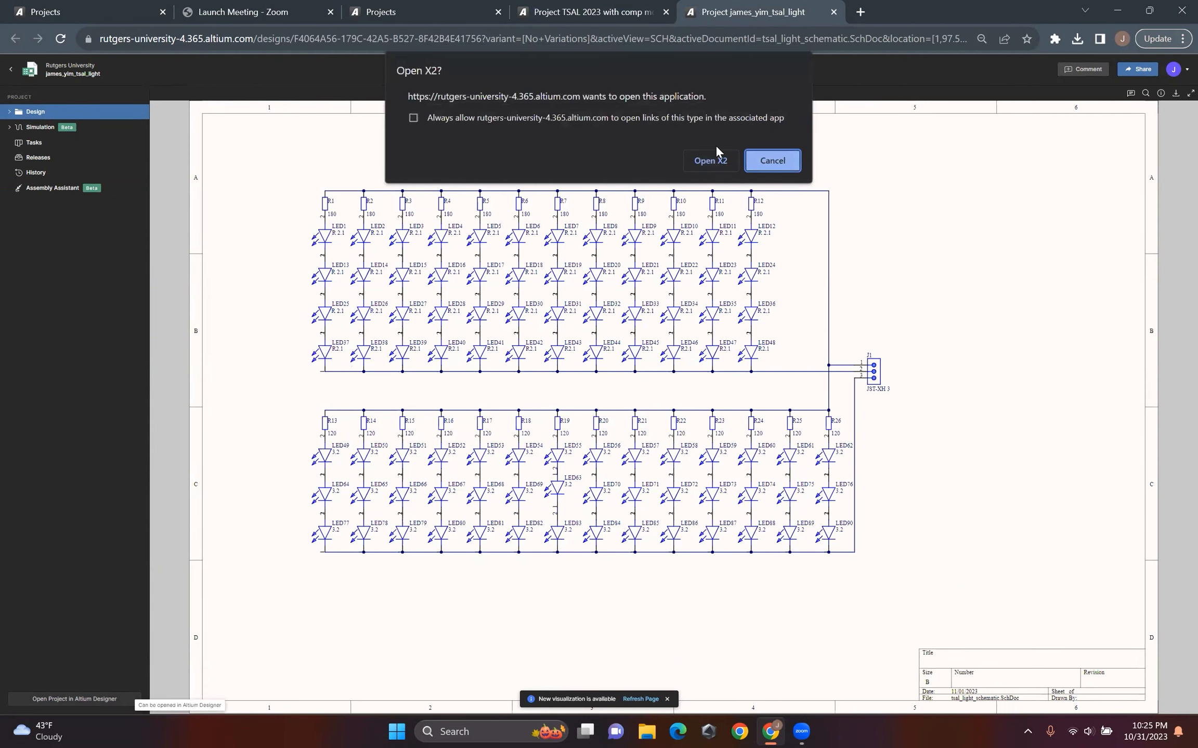
pyautogui.click(710, 160)
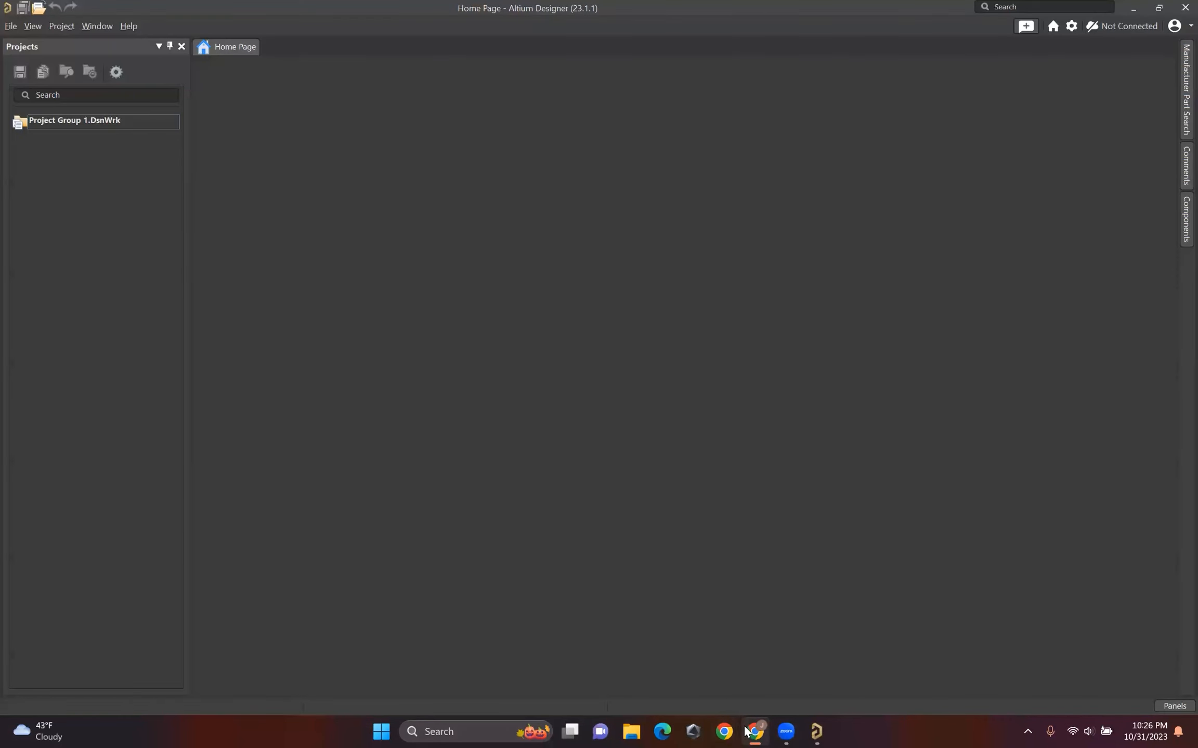
# Step: Switch back to Chrome and view tsal_pcb_v3.PcbDoc of the TSAL 2023 project in 3D and as a 2D PCB layout
pyautogui.click(754, 731)
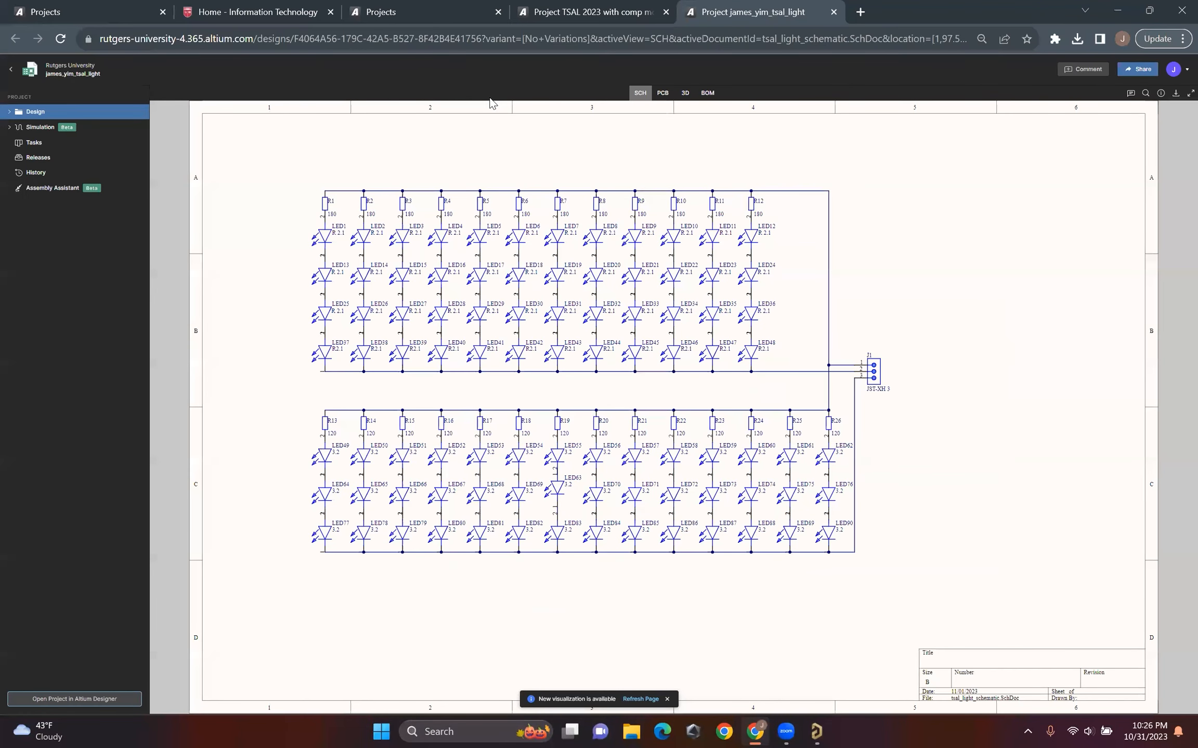
pyautogui.click(858, 72)
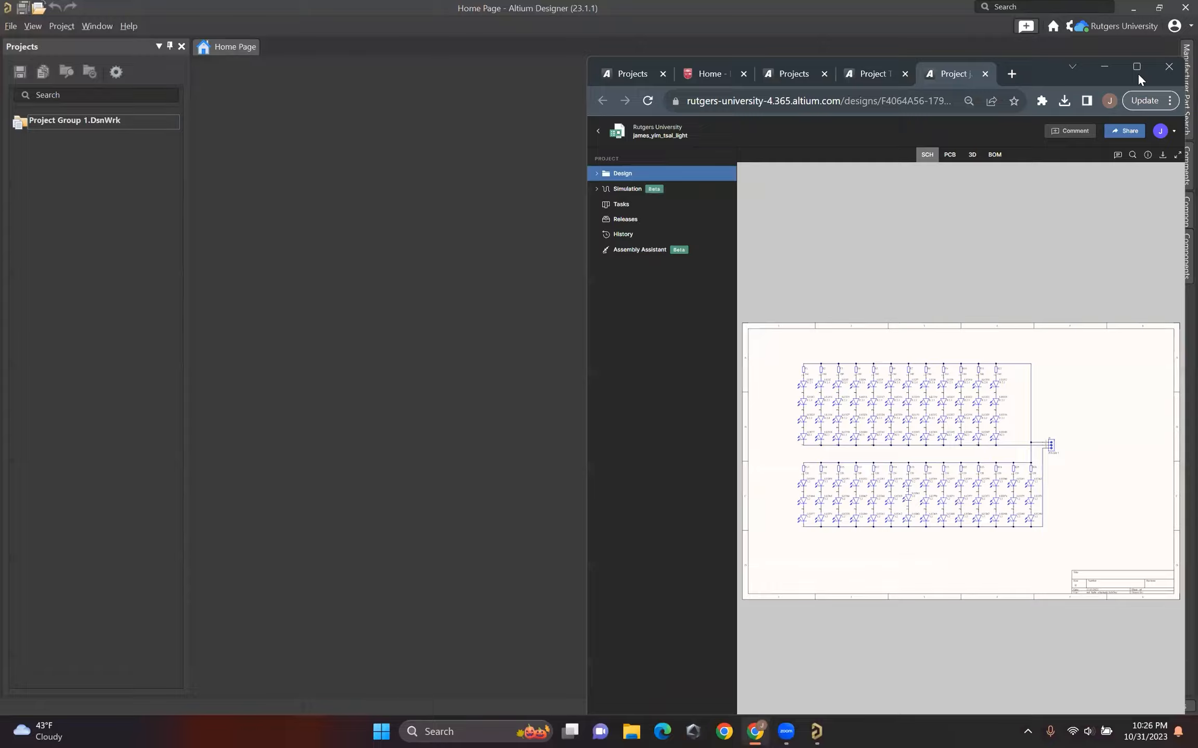
pyautogui.click(1139, 72)
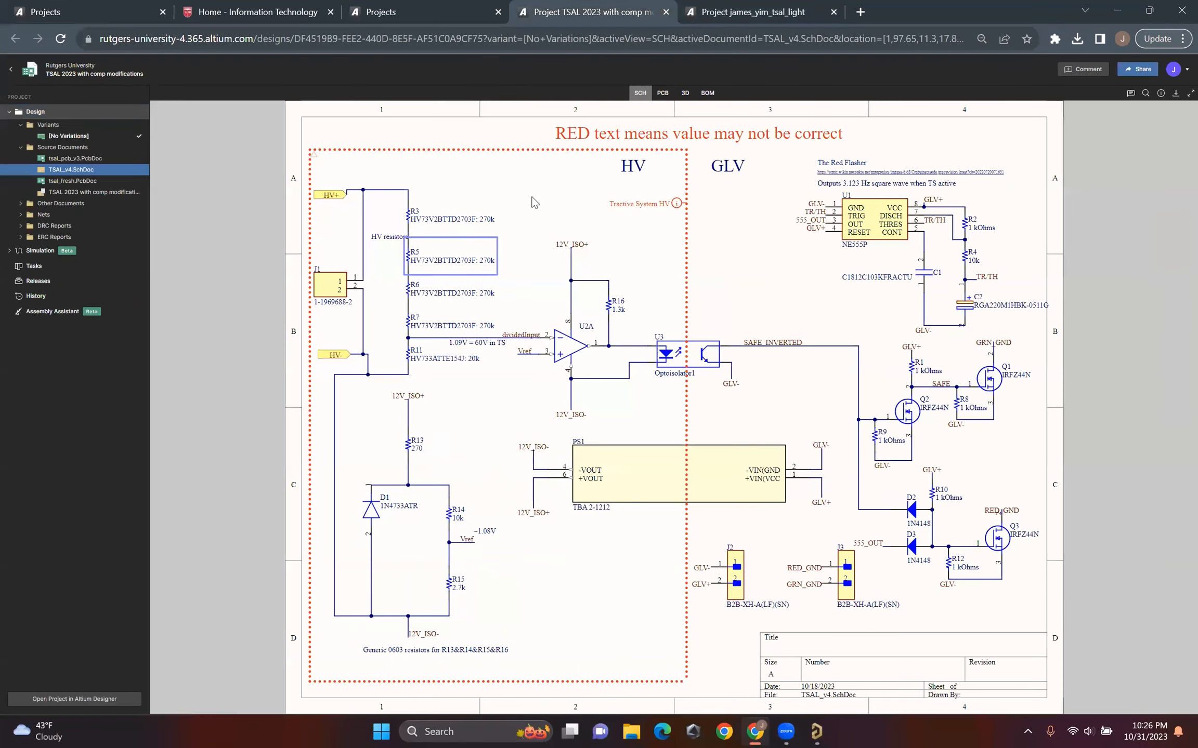
pyautogui.click(86, 159)
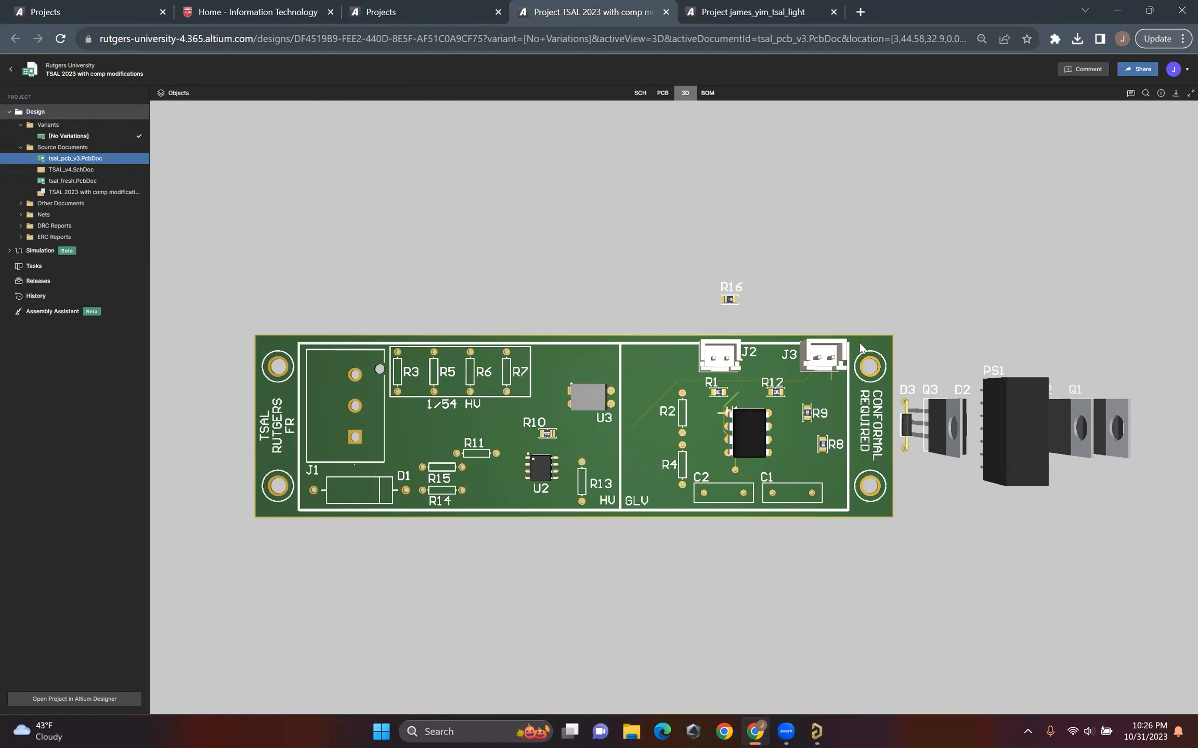
pyautogui.click(662, 93)
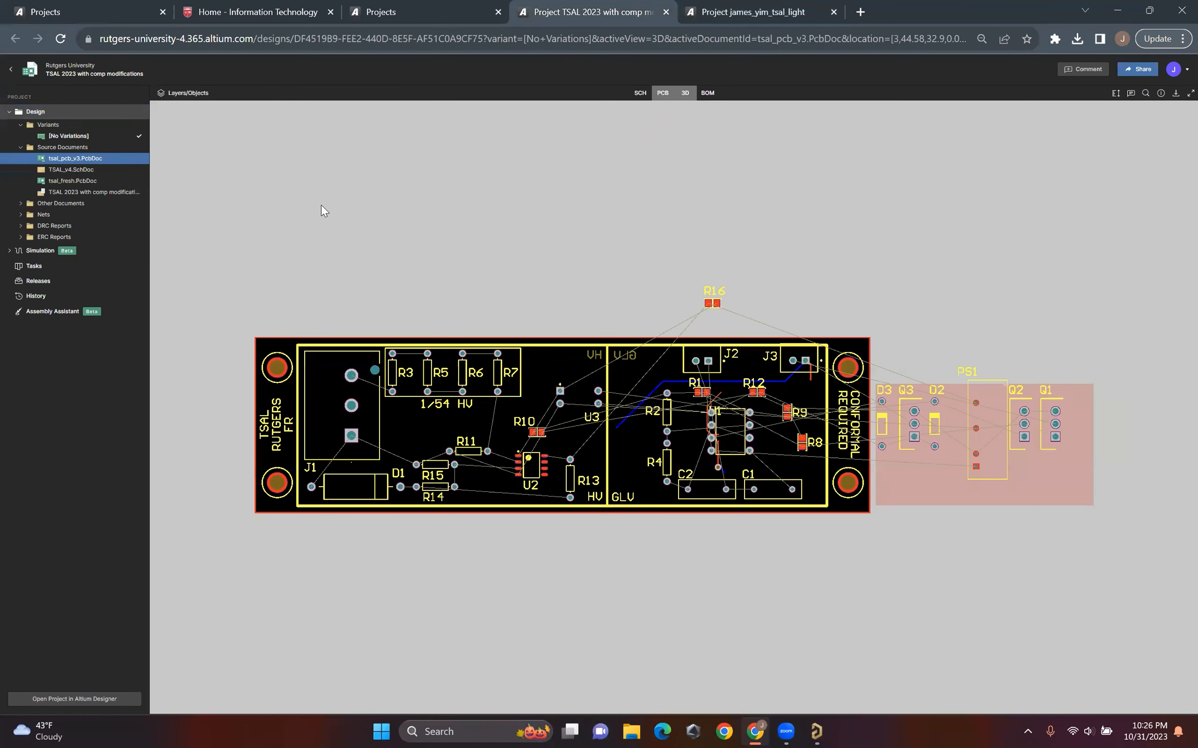
# Step: Compare the routed 2D layout of tsal_fresh.PcbDoc with the layout of tsal_pcb_v3.PcbDoc
pyautogui.click(66, 182)
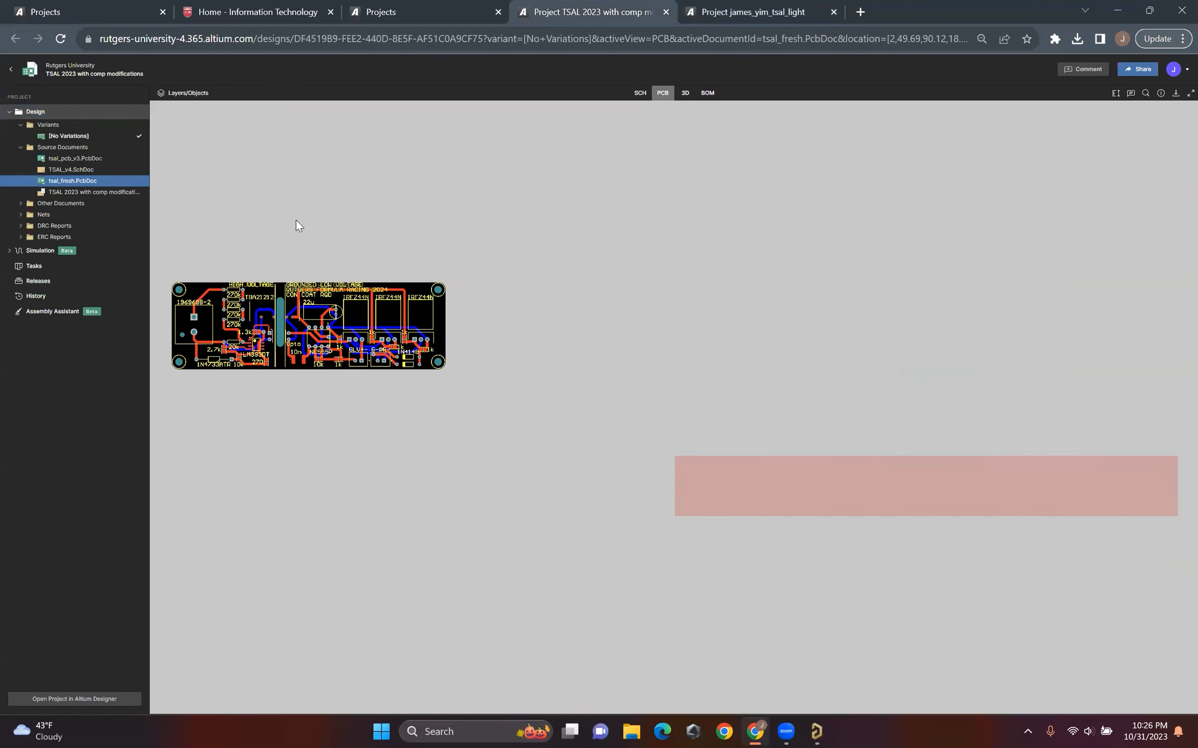
pyautogui.moveTo(294, 202); pyautogui.dragTo(518, 338)
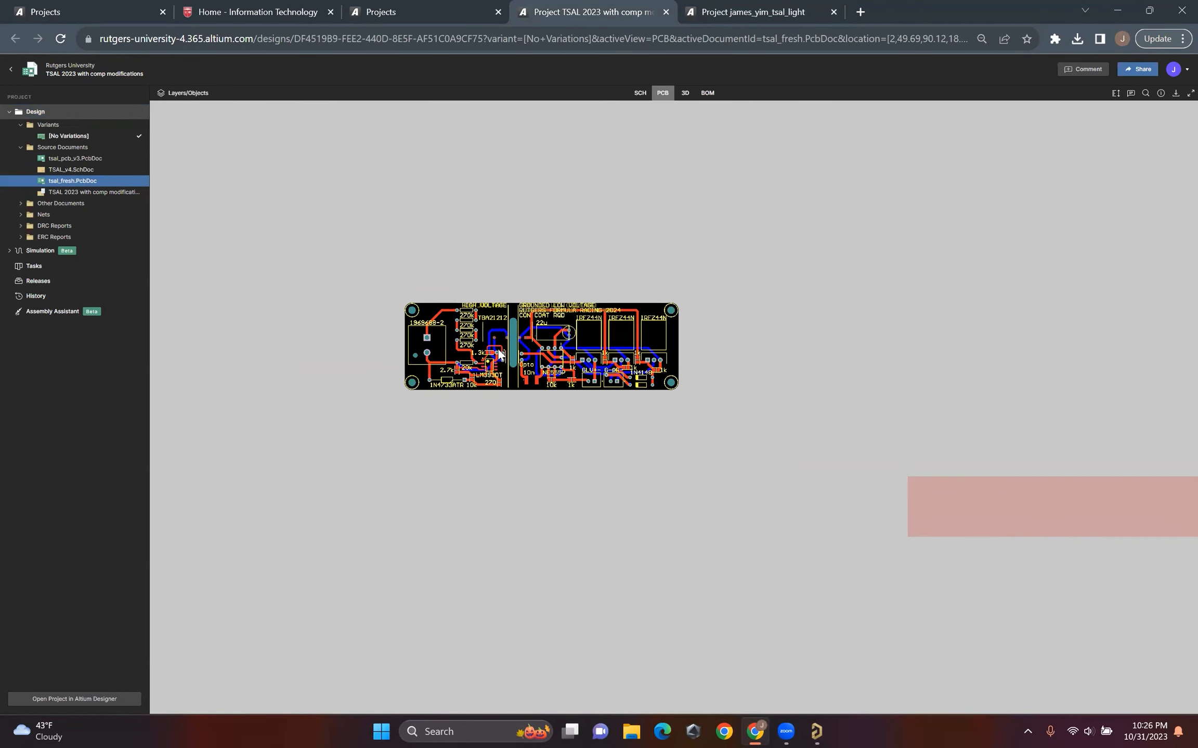
pyautogui.scroll(7, 457, 357)
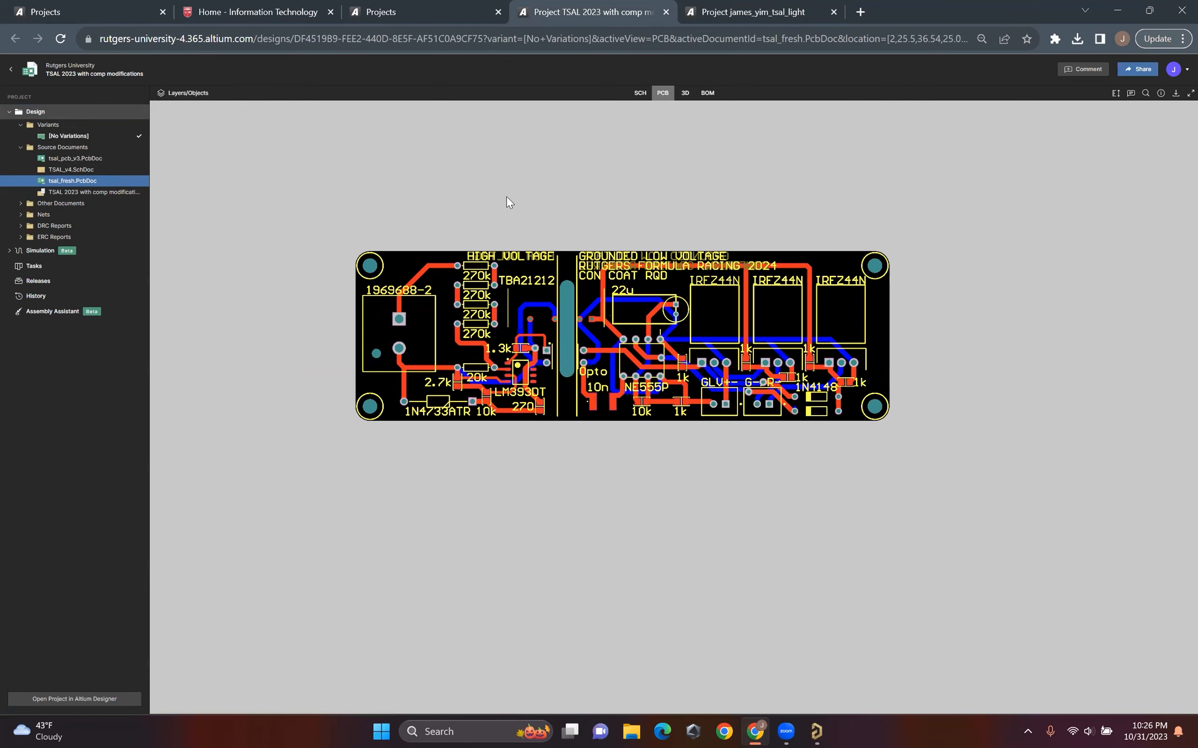
pyautogui.moveTo(487, 189); pyautogui.dragTo(628, 227)
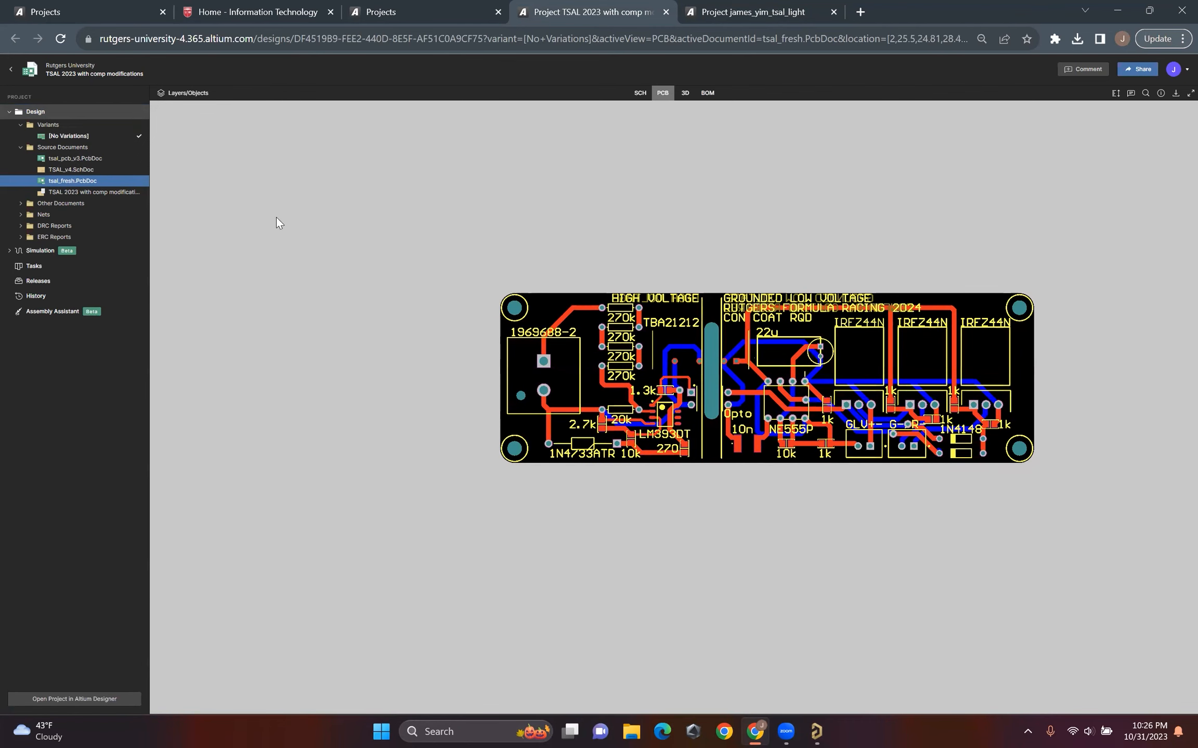
pyautogui.click(78, 160)
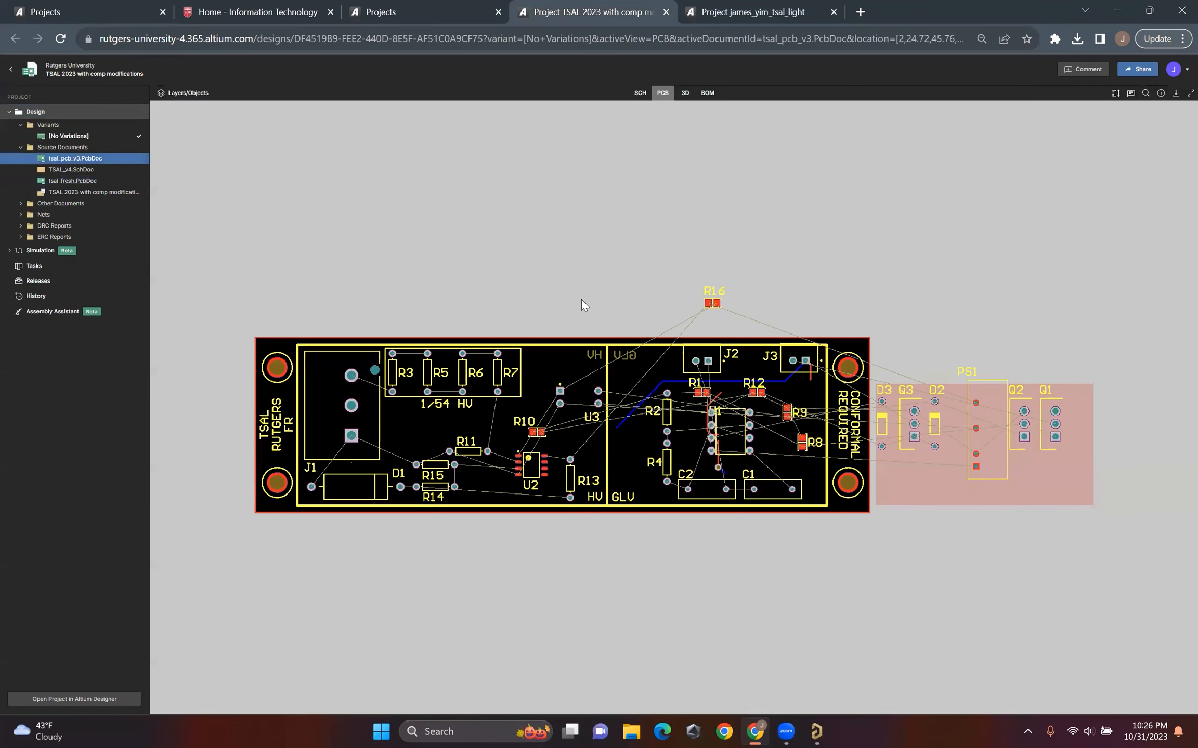
pyautogui.click(83, 171)
pyautogui.click(39, 179)
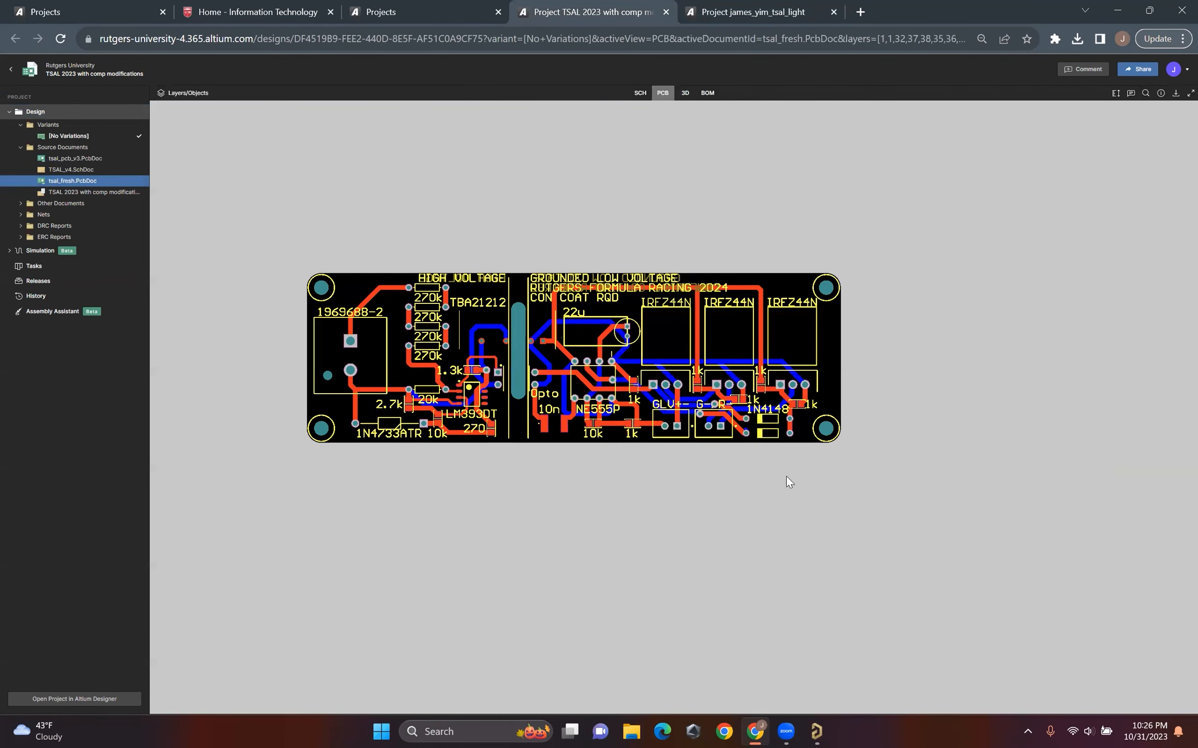
# Step: Switch to Altium Designer and decline both the program update and the extension updates
pyautogui.click(816, 731)
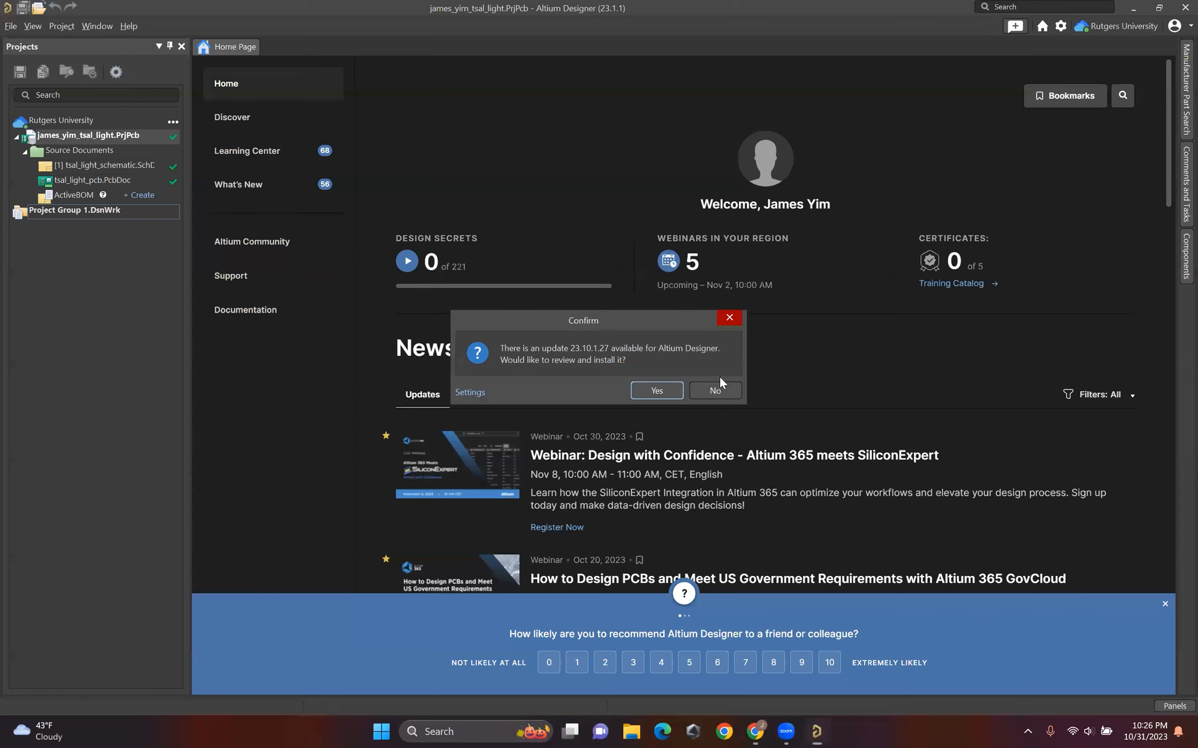
pyautogui.click(712, 390)
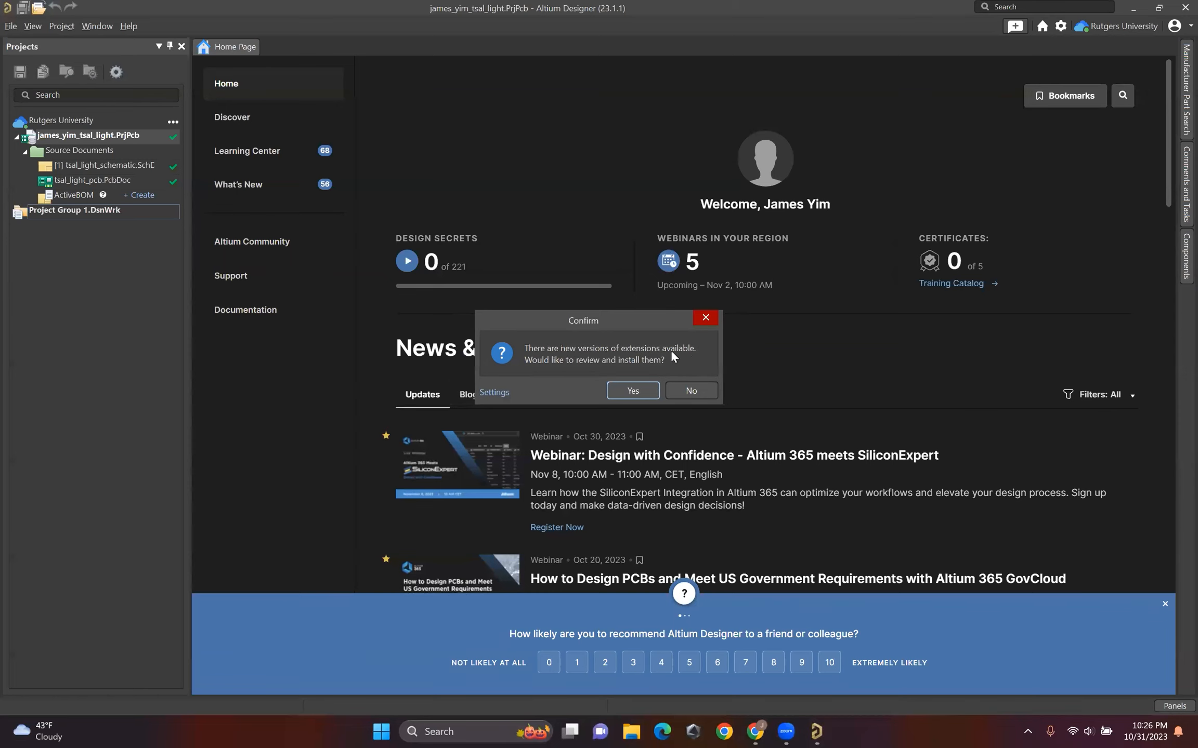
pyautogui.click(689, 391)
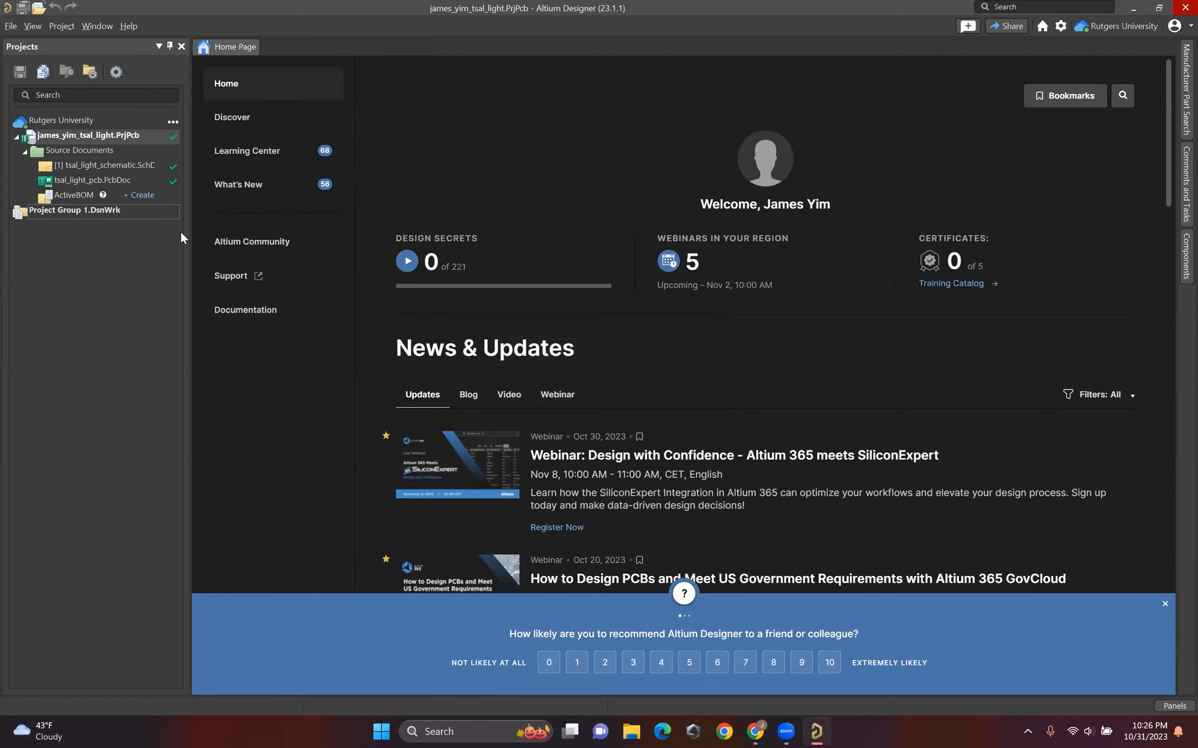
# Step: Open tsal_light_schematic.SchDoc and tsal_light_pcb.PcbDoc, and examine the components around the circular board
pyautogui.click(56, 165)
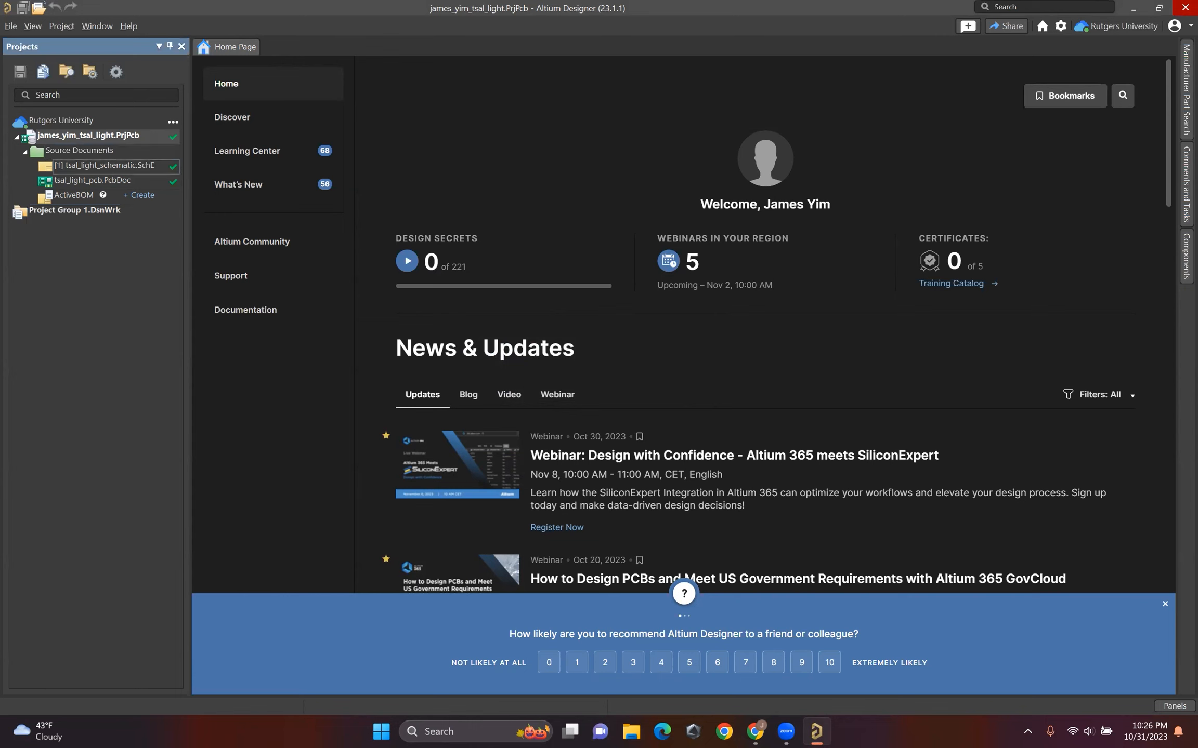
pyautogui.doubleClick(57, 171)
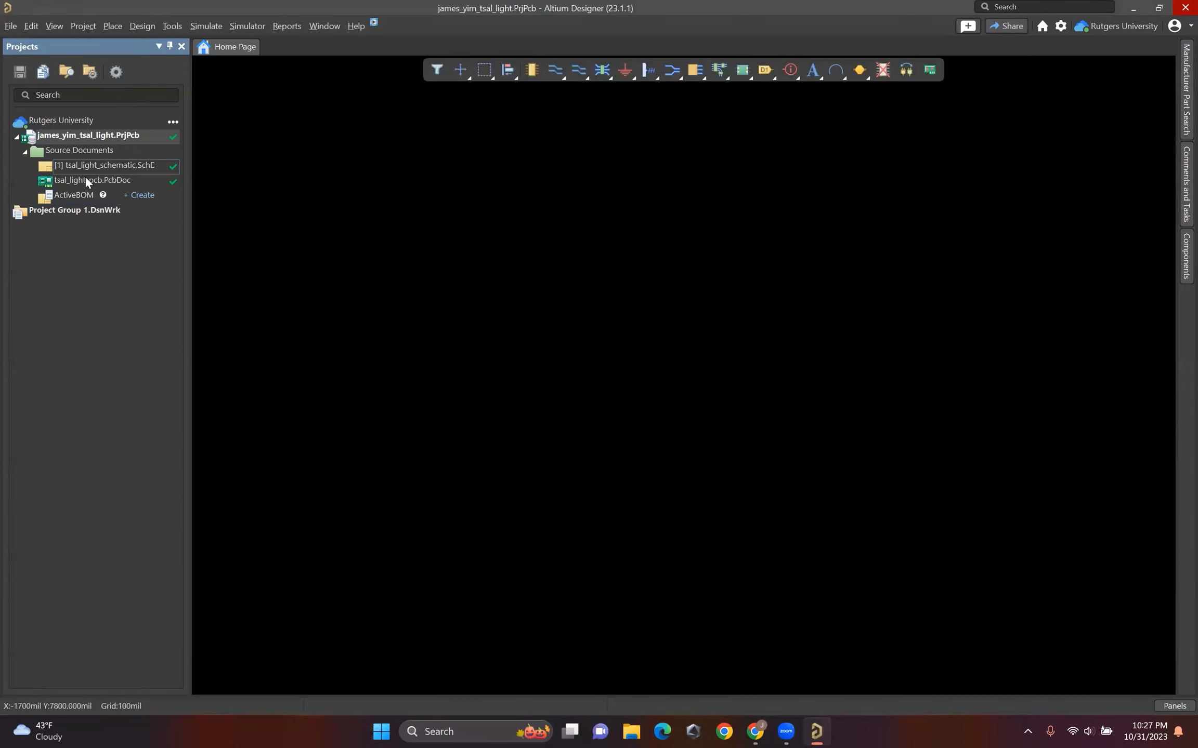
pyautogui.doubleClick(88, 180)
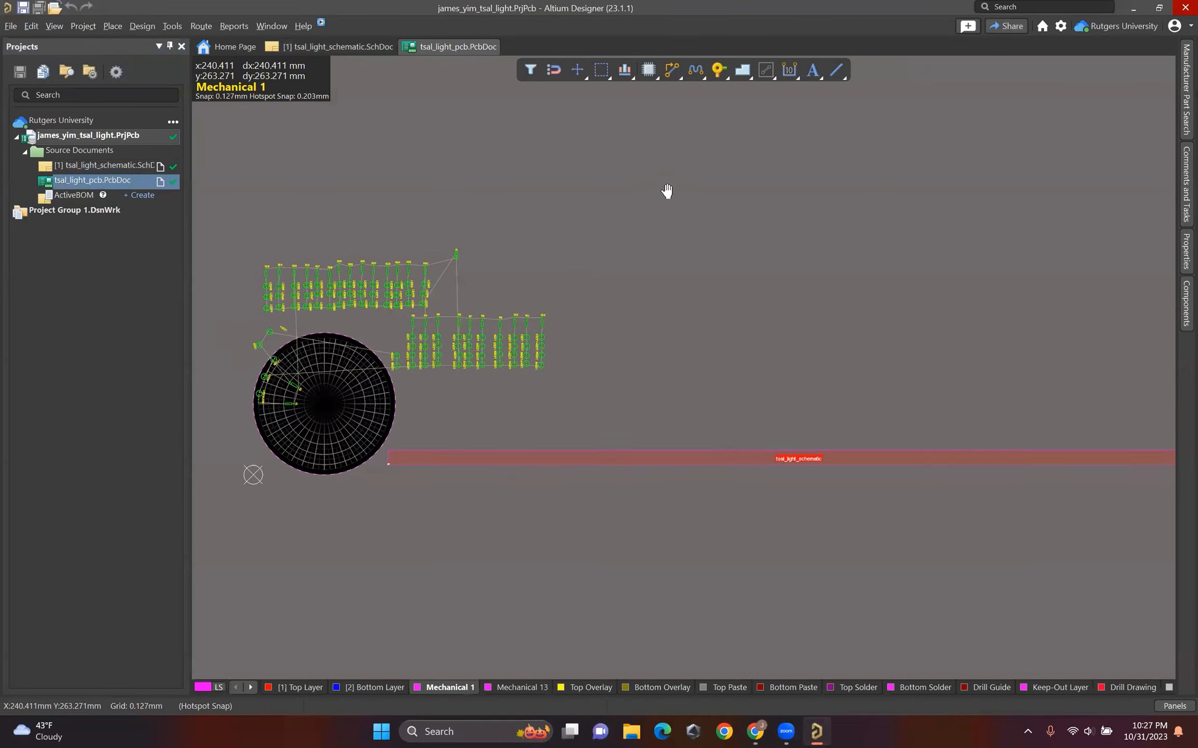
pyautogui.moveTo(667, 191); pyautogui.dragTo(841, 165, button='right')
pyautogui.scroll(3, 473, 355)
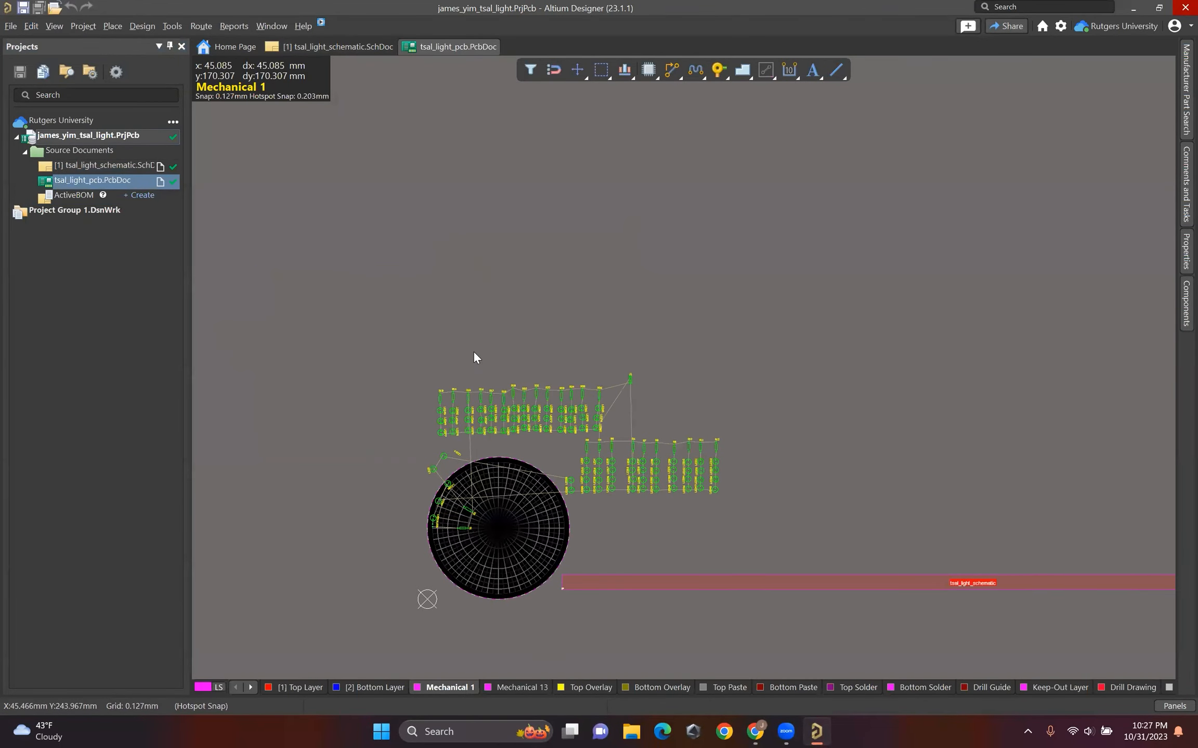
pyautogui.scroll(-2, 519, 389)
pyautogui.keyDown('ctrl'); pyautogui.scroll(3, 528, 435); pyautogui.keyUp('ctrl')
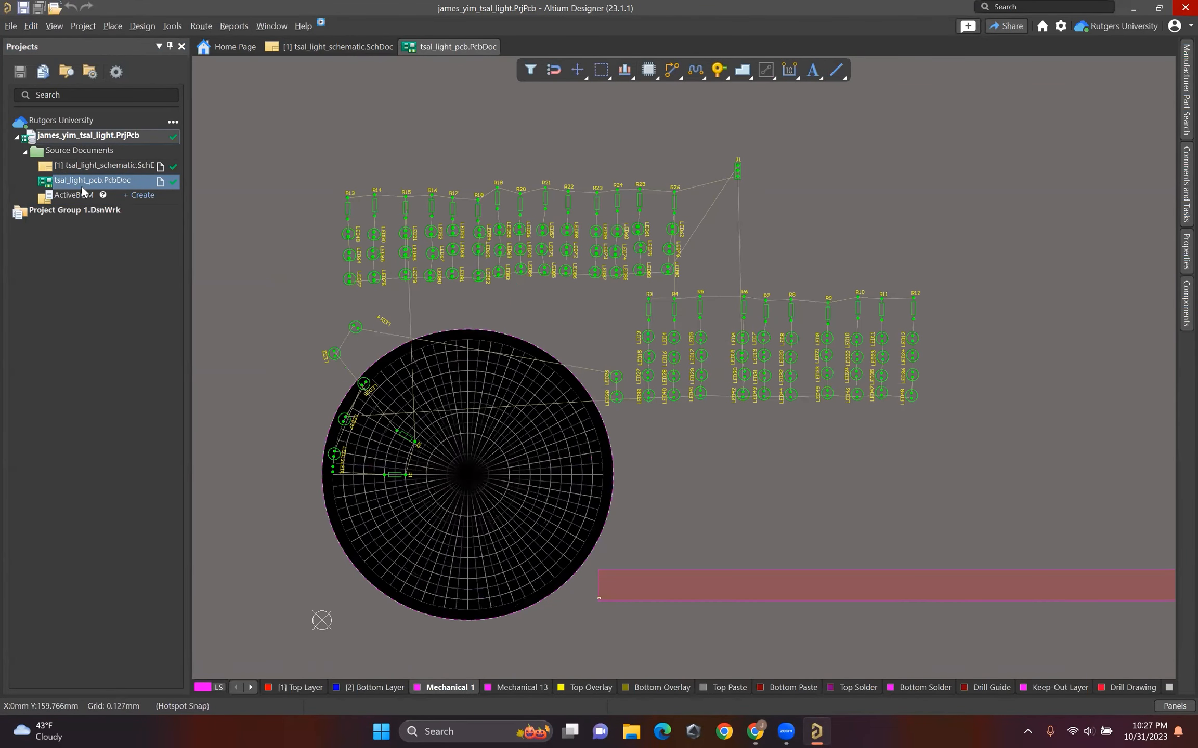
# Step: Remove tsal_light_pcb.PcbDoc from the TSAL light project and confirm the removal
pyautogui.rightClick(166, 265)
pyautogui.click(157, 278)
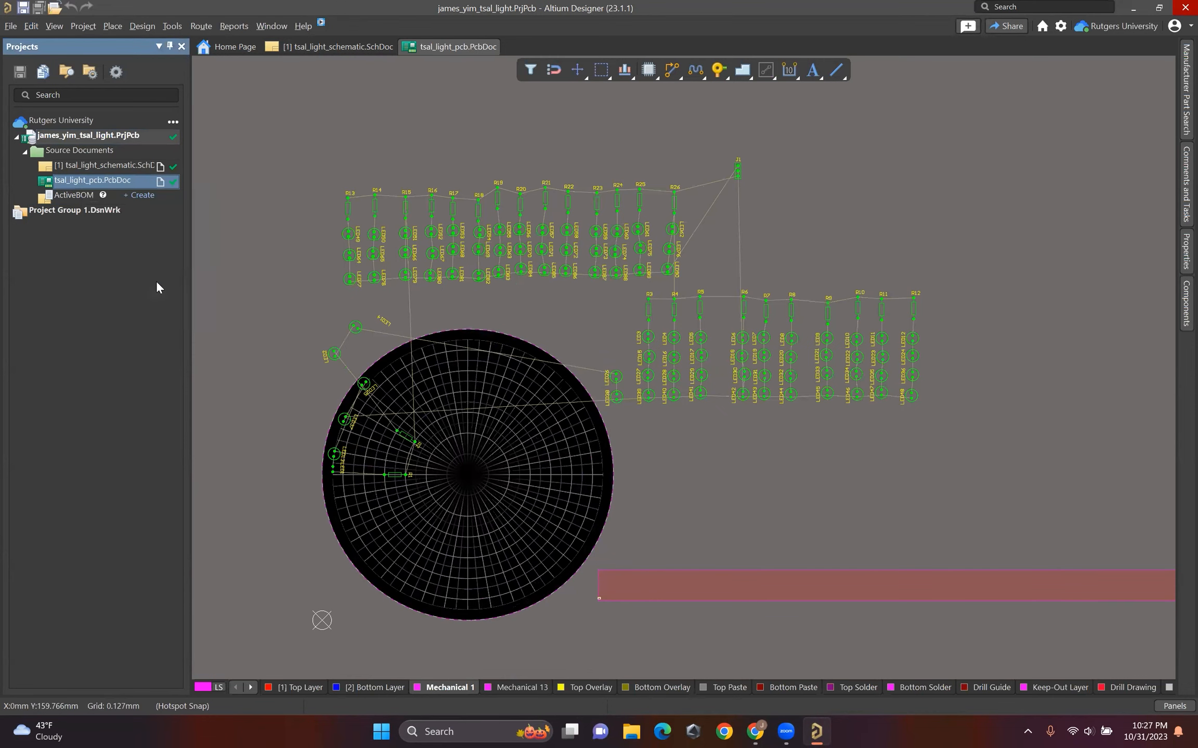
pyautogui.click(591, 336)
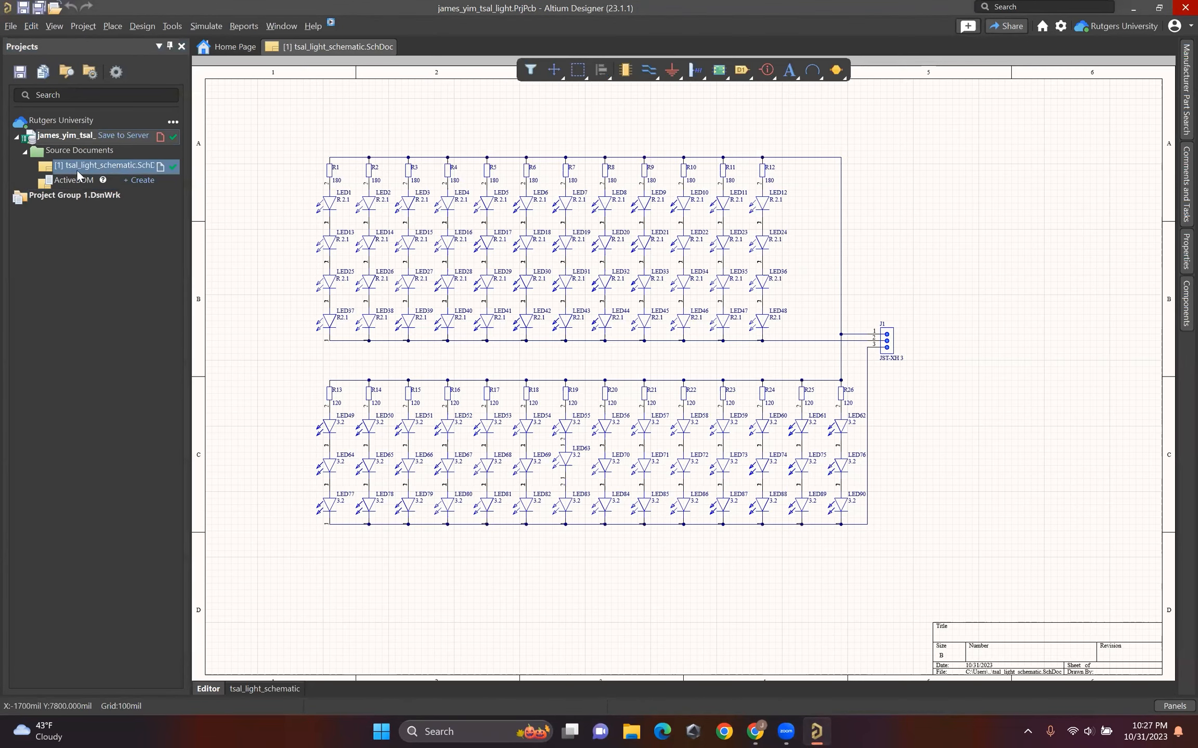
# Step: Add a new PCB document to the TSAL light project
pyautogui.rightClick(75, 167)
pyautogui.rightClick(44, 155)
pyautogui.rightClick(55, 140)
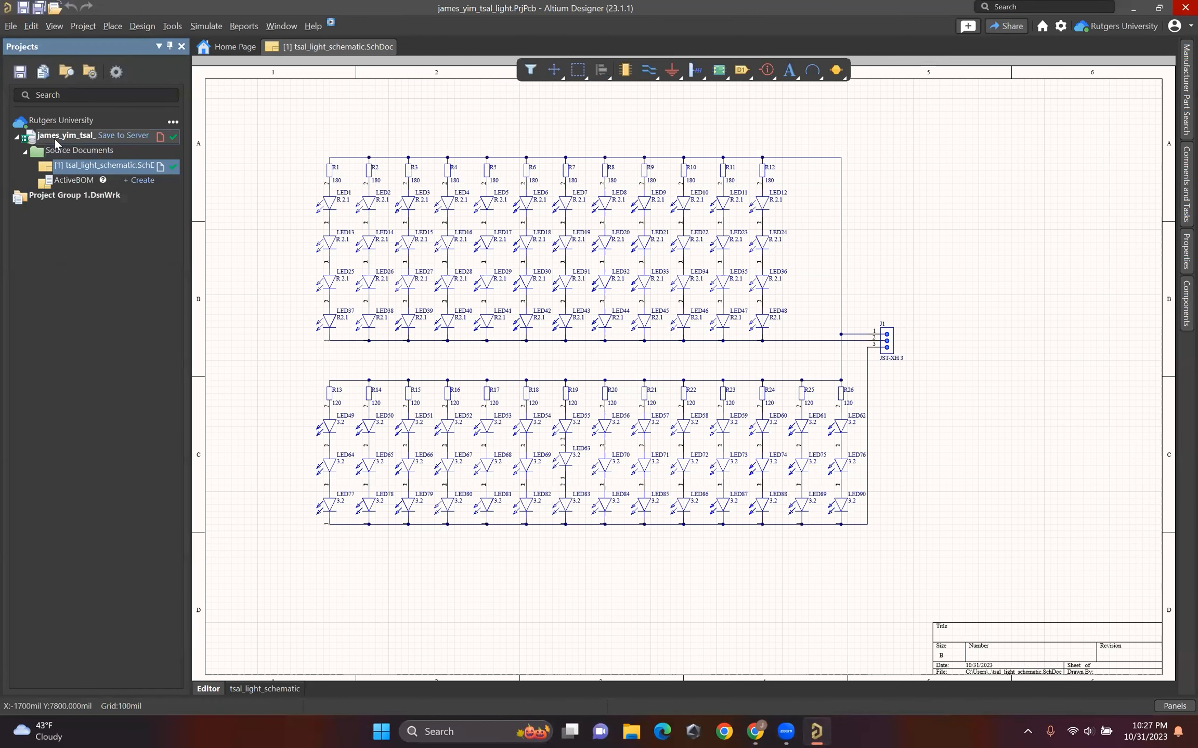
pyautogui.rightClick(55, 138)
pyautogui.rightClick(48, 151)
pyautogui.rightClick(47, 152)
pyautogui.rightClick(31, 141)
pyautogui.rightClick(31, 140)
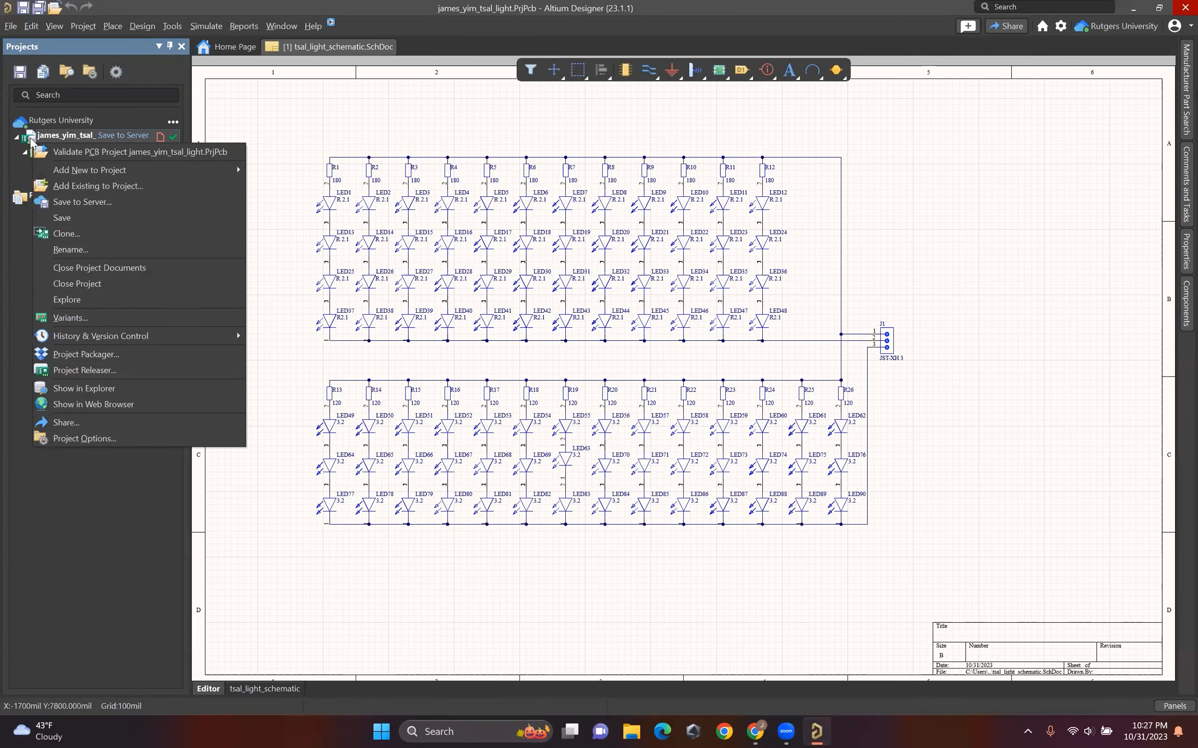
pyautogui.moveTo(144, 166)
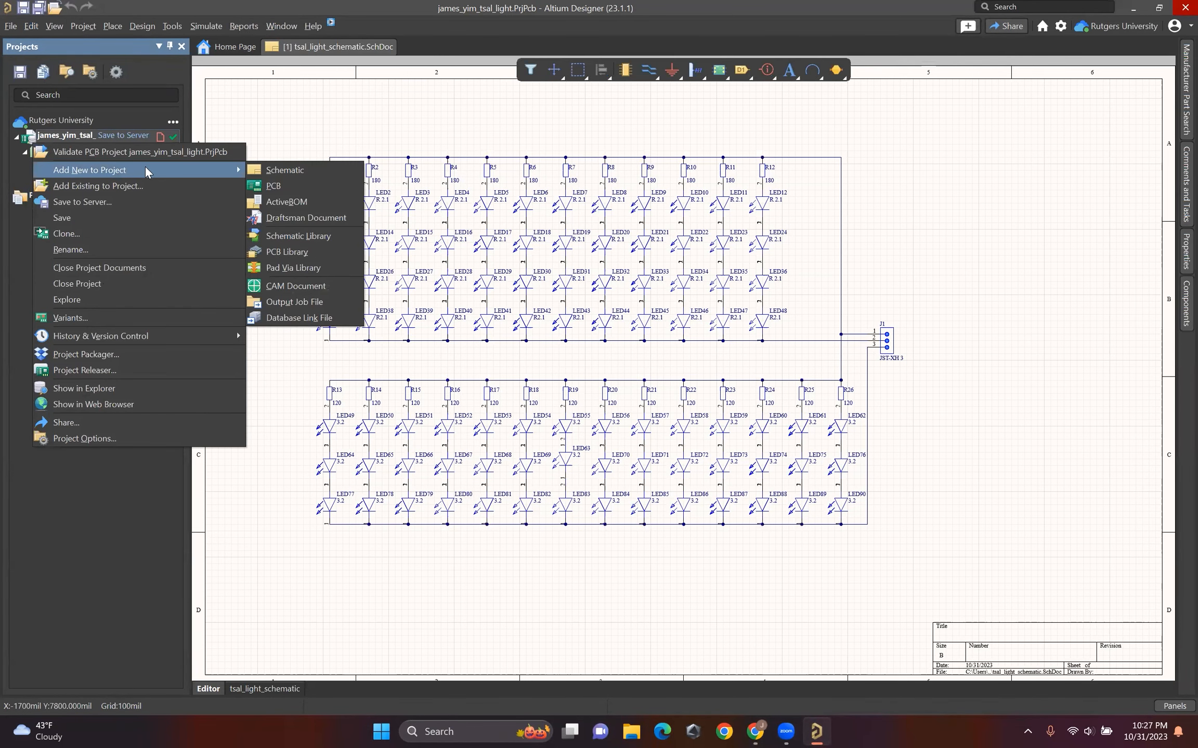
pyautogui.click(310, 185)
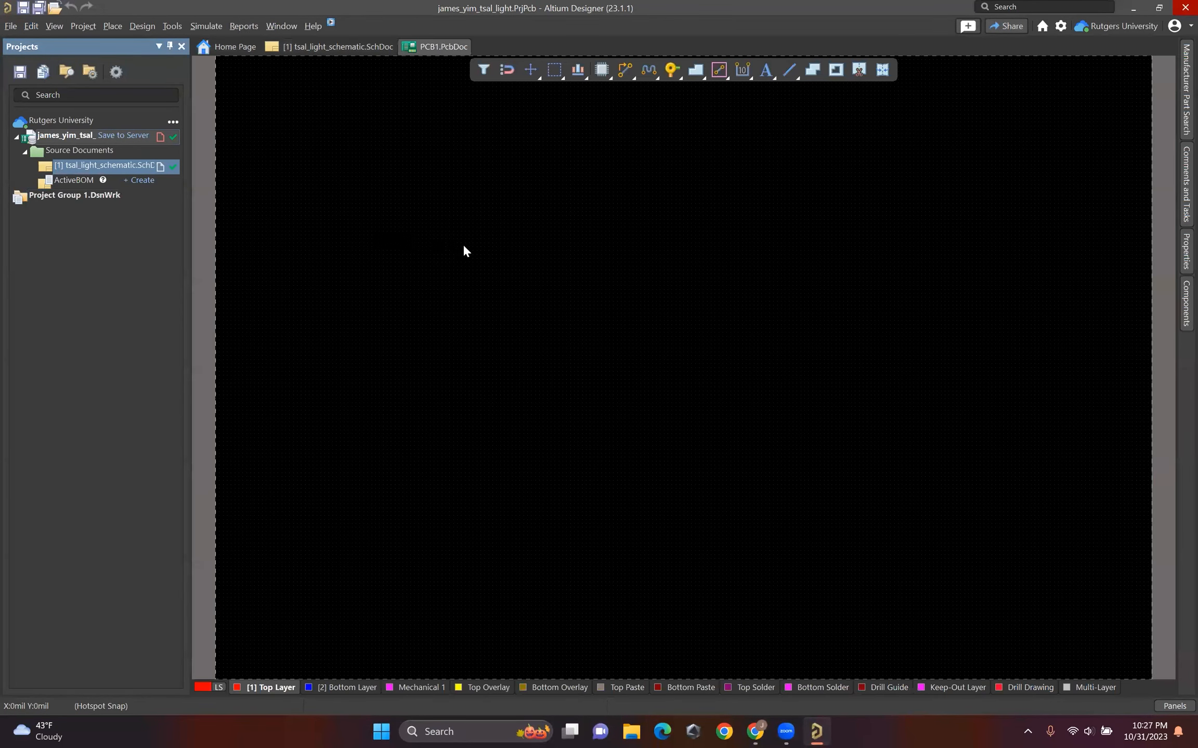
# Step: Save the new PCB document in the project folder, named with the designer's full name followed by _tsal_light
pyautogui.rightClick(79, 195)
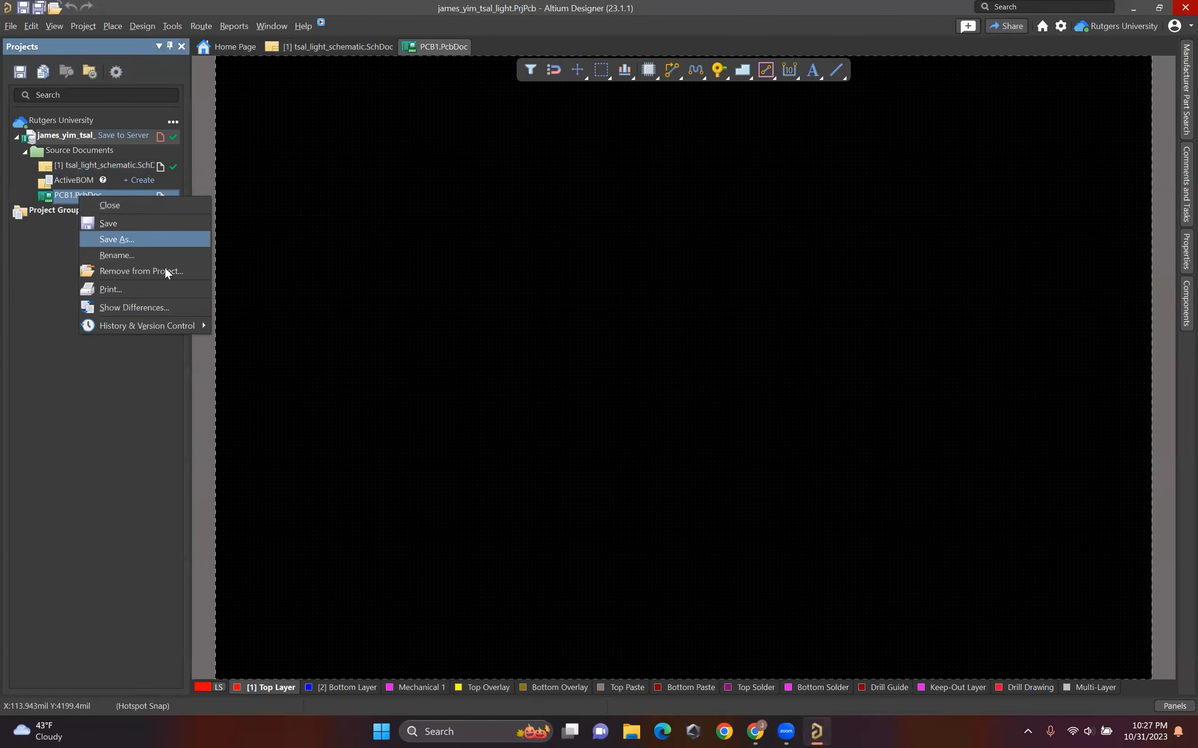
pyautogui.click(139, 257)
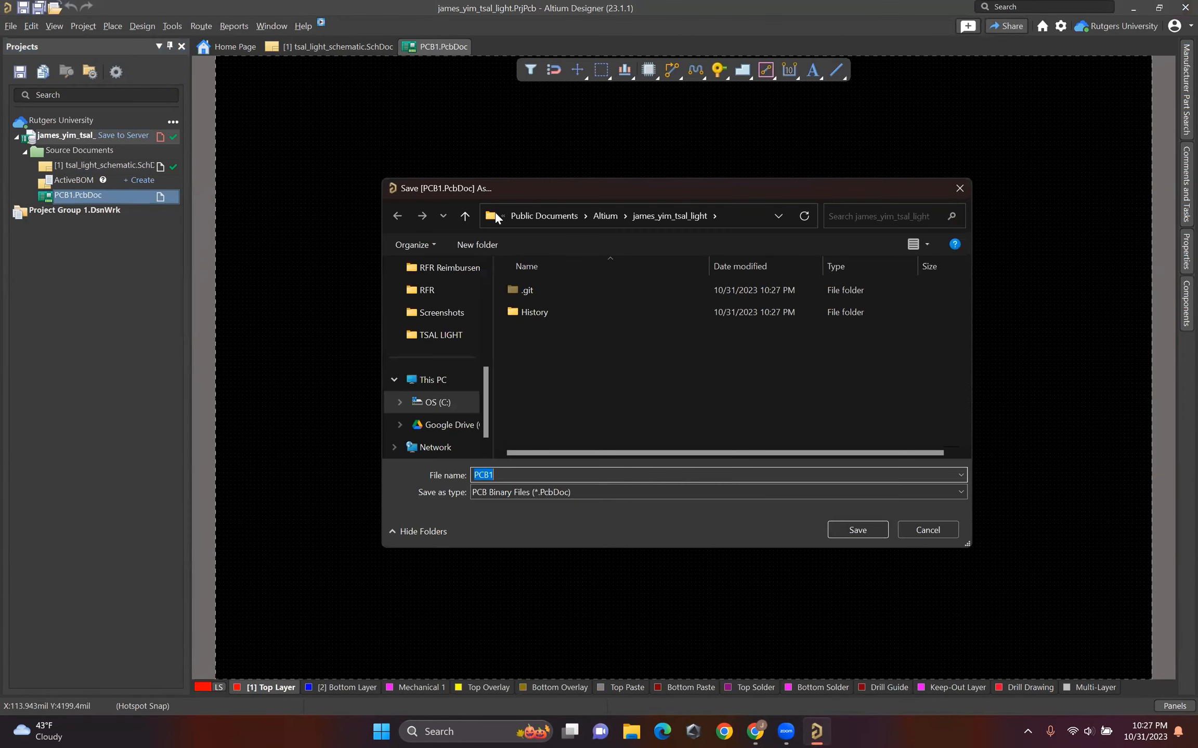
pyautogui.write('james')
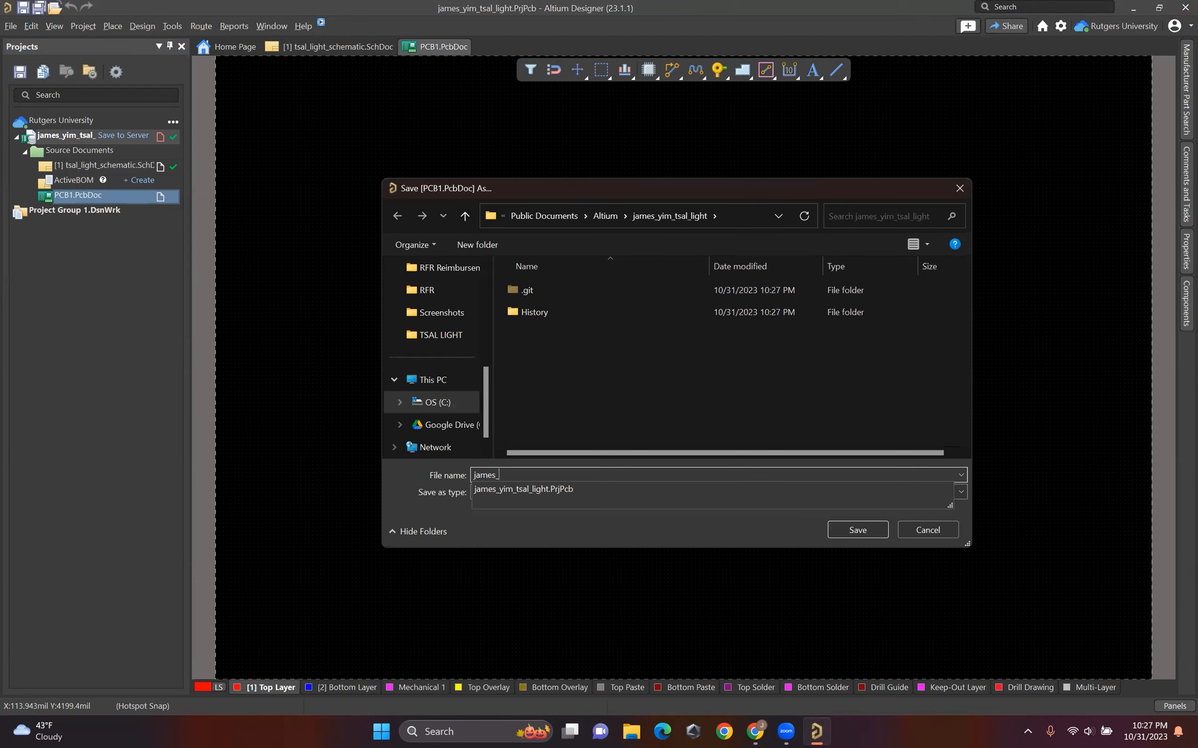
pyautogui.write('_yim_')
pyautogui.press('Down')
pyautogui.press('BackSpace')
pyautogui.press('BackSpace')
pyautogui.press('BackSpace')
pyautogui.write('_')
pyautogui.press('BackSpace')
pyautogui.press('Return')
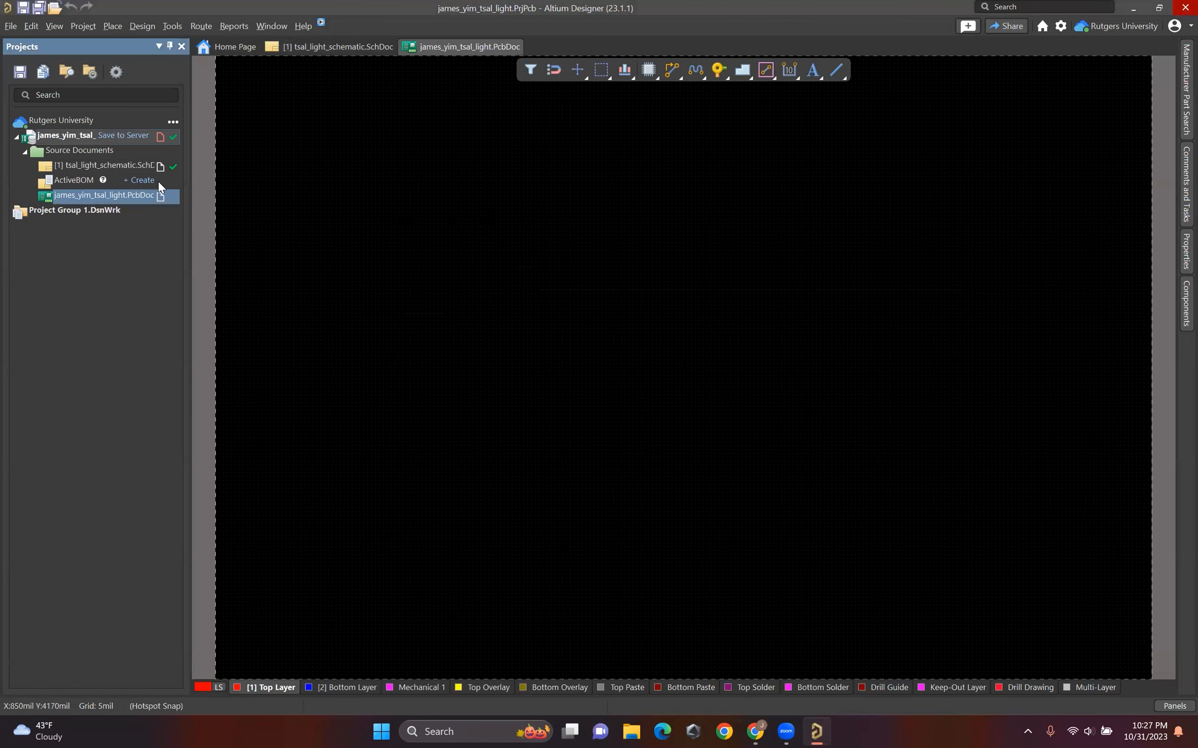
# Step: Examine the blank board of the new PCB document in the 3D, 2D and board planning views
pyautogui.rightClick(80, 164)
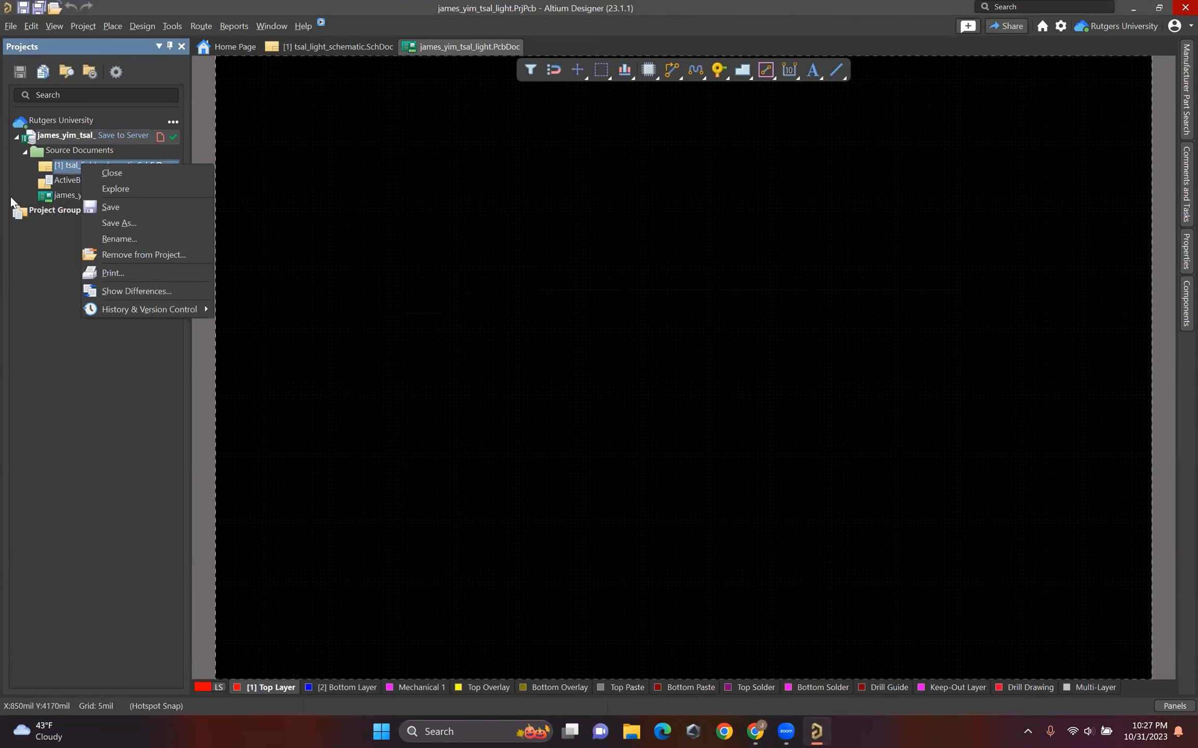
pyautogui.click(94, 198)
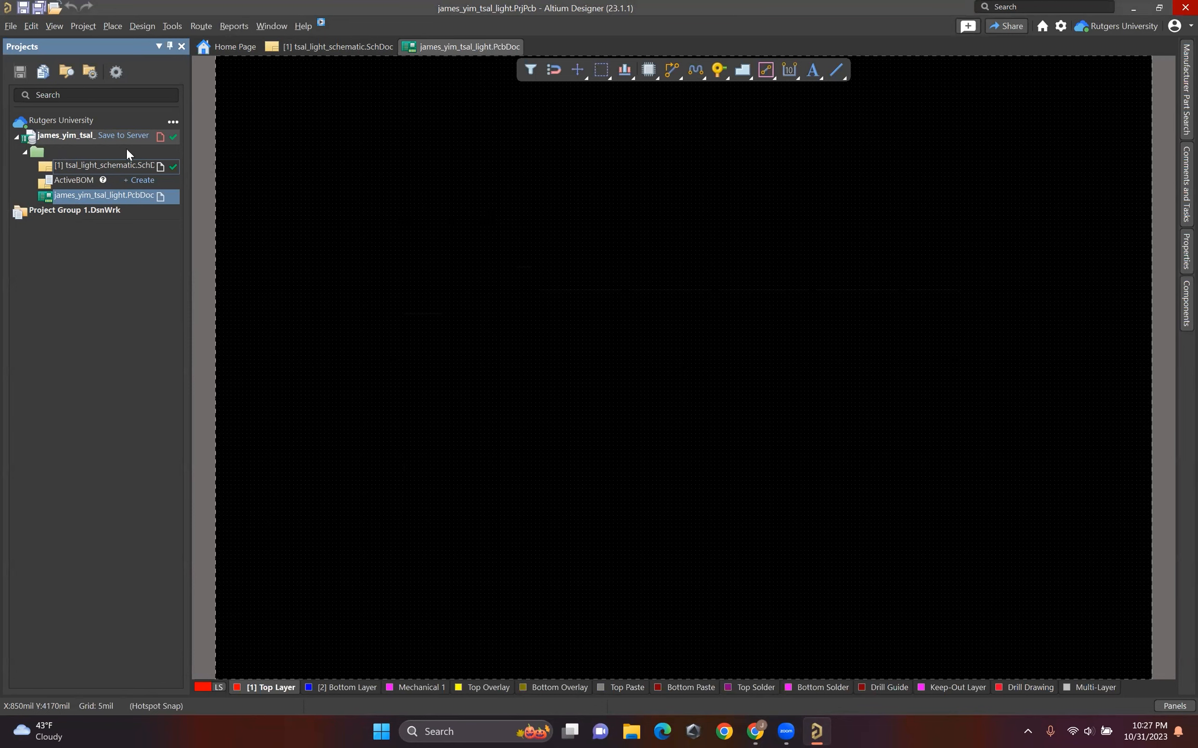
pyautogui.moveTo(344, 210); pyautogui.dragTo(407, 194, button='right')
pyautogui.keyDown('ctrl'); pyautogui.scroll(-4, 513, 213); pyautogui.keyUp('ctrl')
pyautogui.keyDown('ctrl'); pyautogui.scroll(1, 512, 213); pyautogui.keyUp('ctrl')
pyautogui.moveTo(512, 212); pyautogui.dragTo(579, 210, button='right')
pyautogui.keyDown('ctrl'); pyautogui.scroll(-3, 589, 208); pyautogui.keyUp('ctrl')
pyautogui.keyDown('ctrl'); pyautogui.scroll(1, 589, 208); pyautogui.keyUp('ctrl')
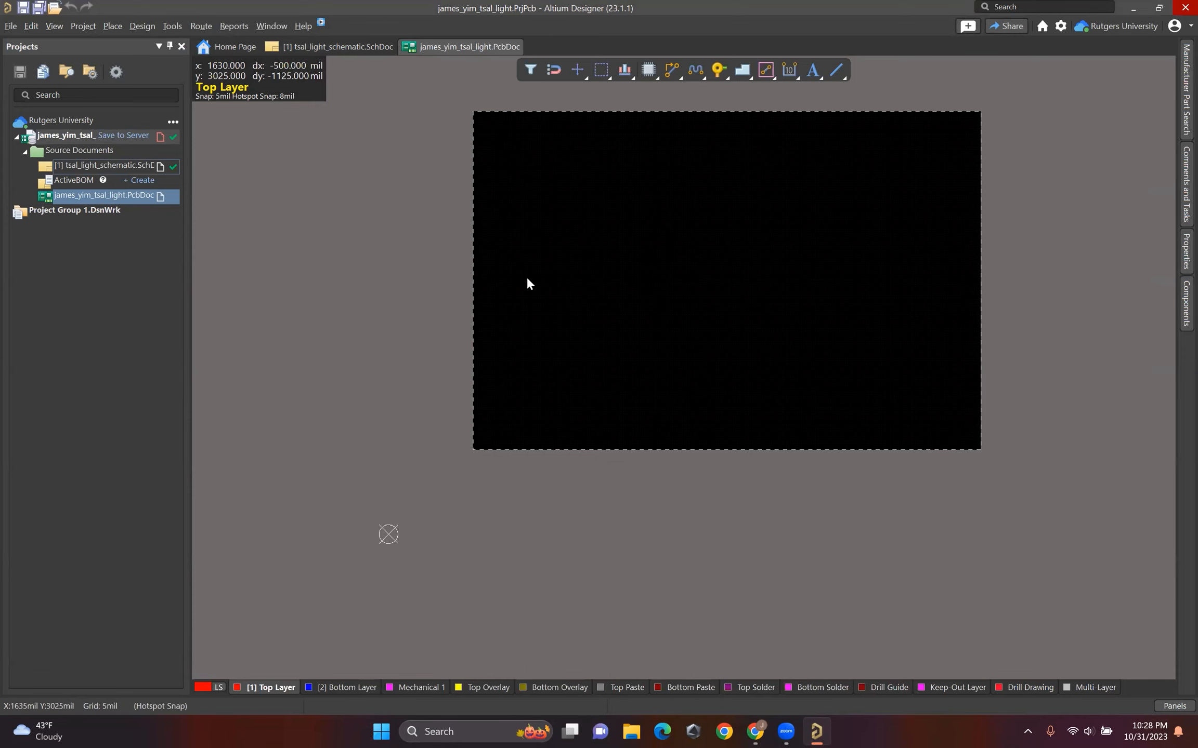
pyautogui.press('3')
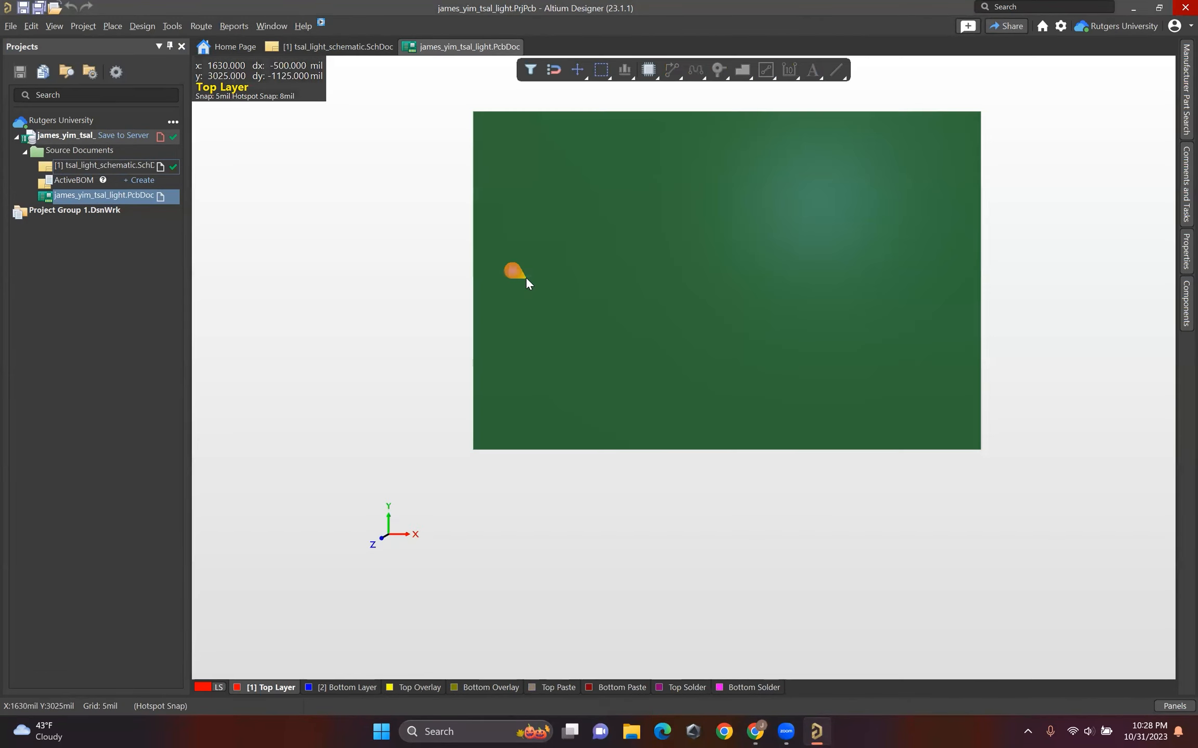
pyautogui.moveTo(854, 235); pyautogui.dragTo(679, 283, button='right')
pyautogui.keyDown('shift'); pyautogui.moveTo(865, 272); pyautogui.dragTo(652, 310, button='right'); pyautogui.keyUp('shift')
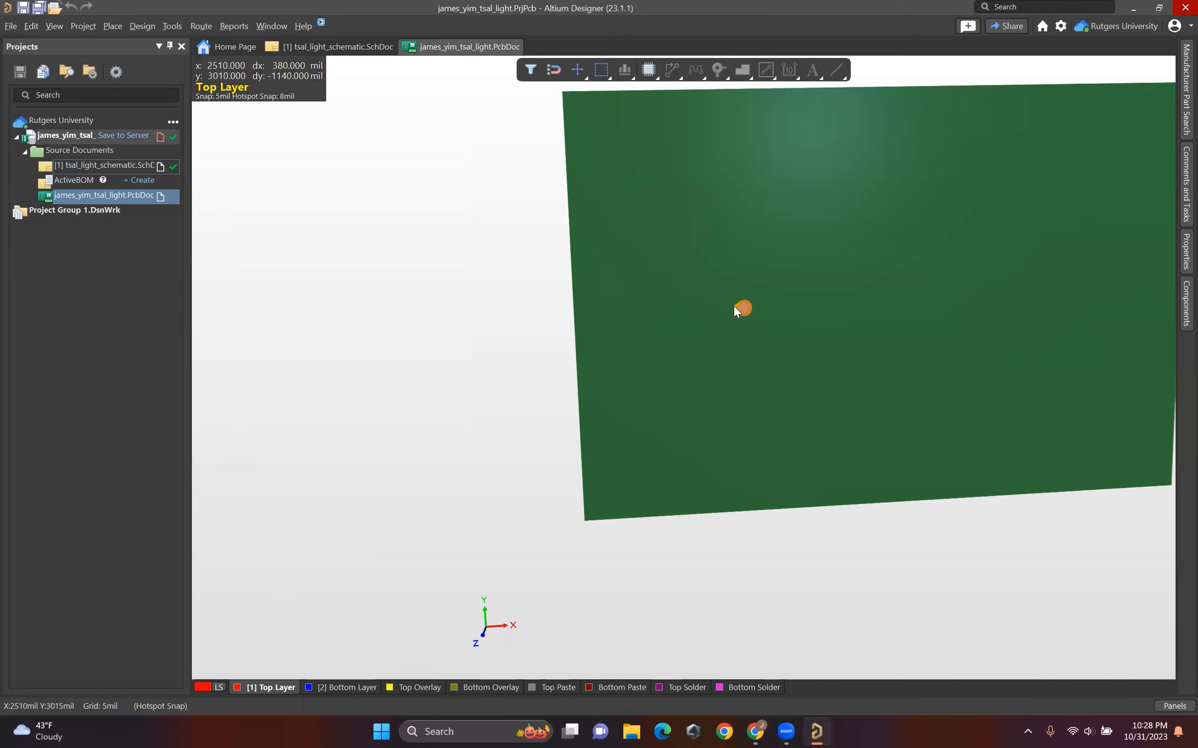
pyautogui.press('2')
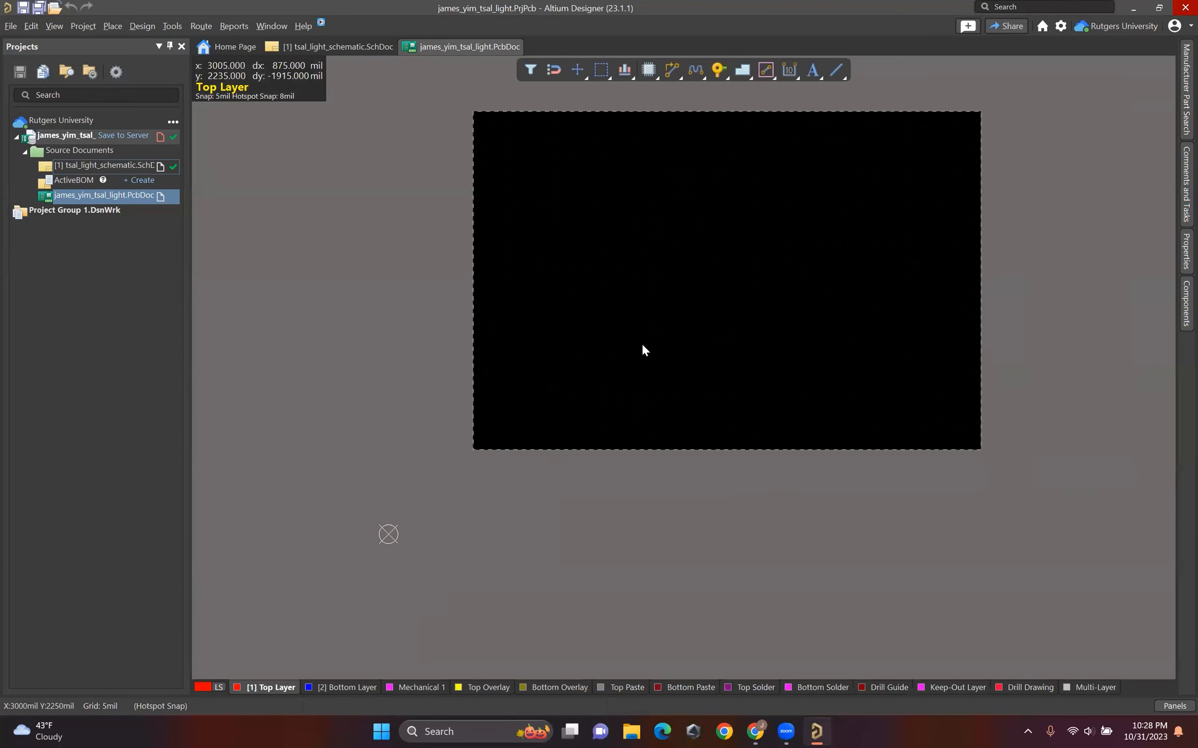
pyautogui.press('1')
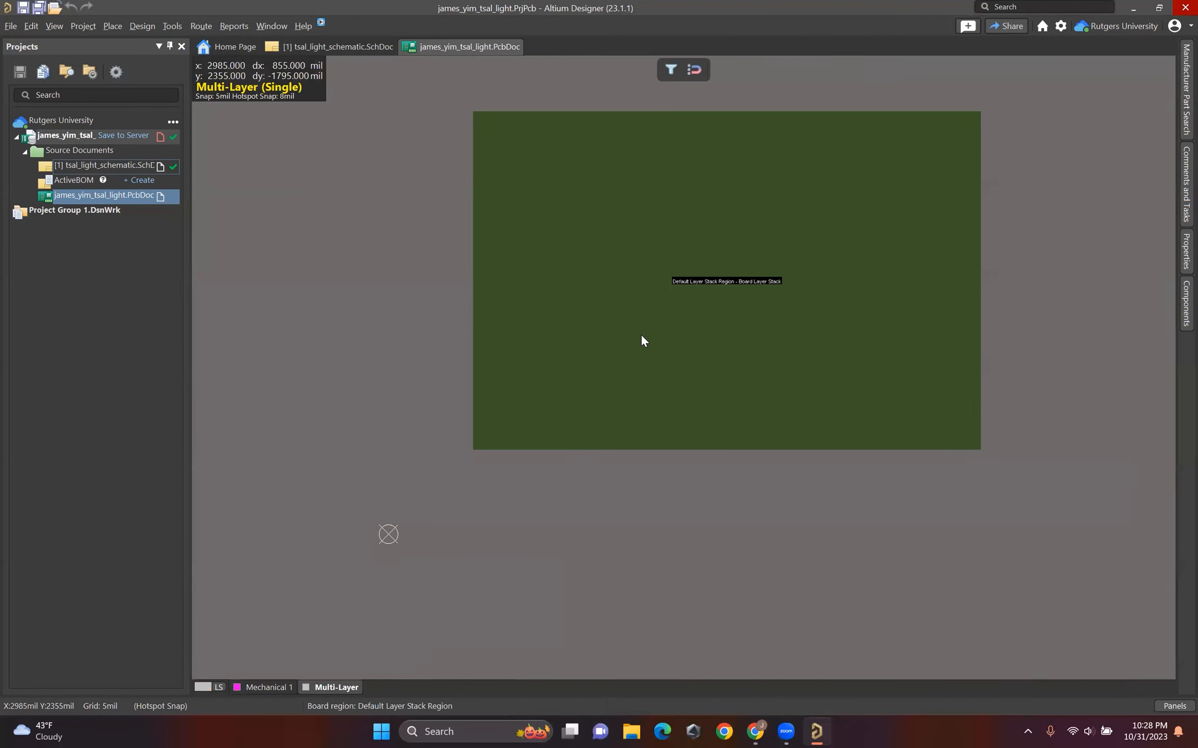
pyautogui.press('3')
pyautogui.keyDown('shift'); pyautogui.moveTo(642, 340); pyautogui.dragTo(707, 338, button='right'); pyautogui.keyUp('shift')
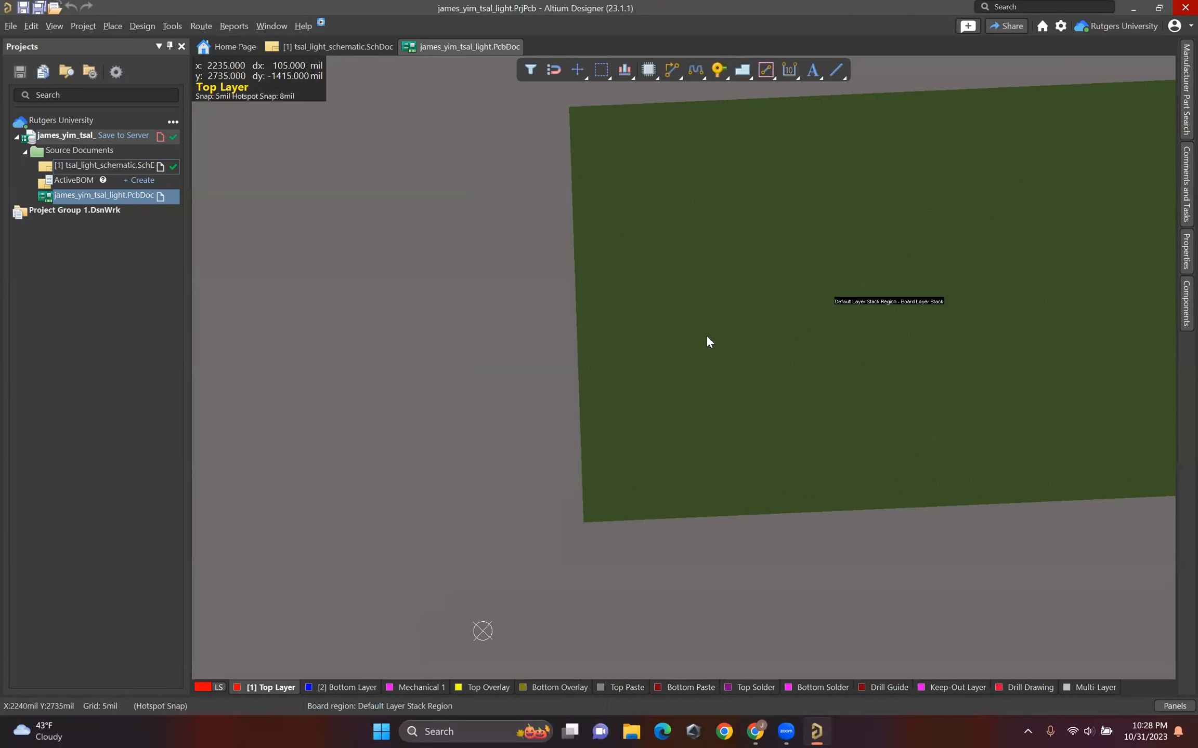
pyautogui.press('2')
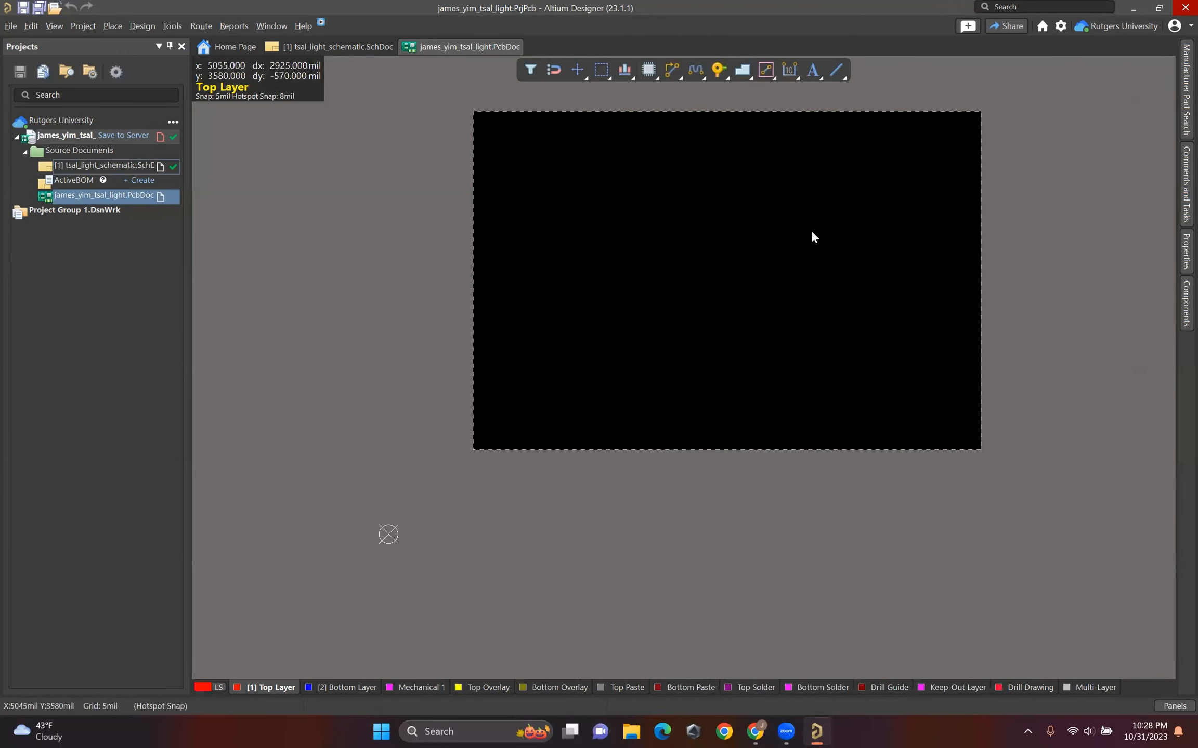
pyautogui.moveTo(813, 237); pyautogui.dragTo(703, 303, button='right')
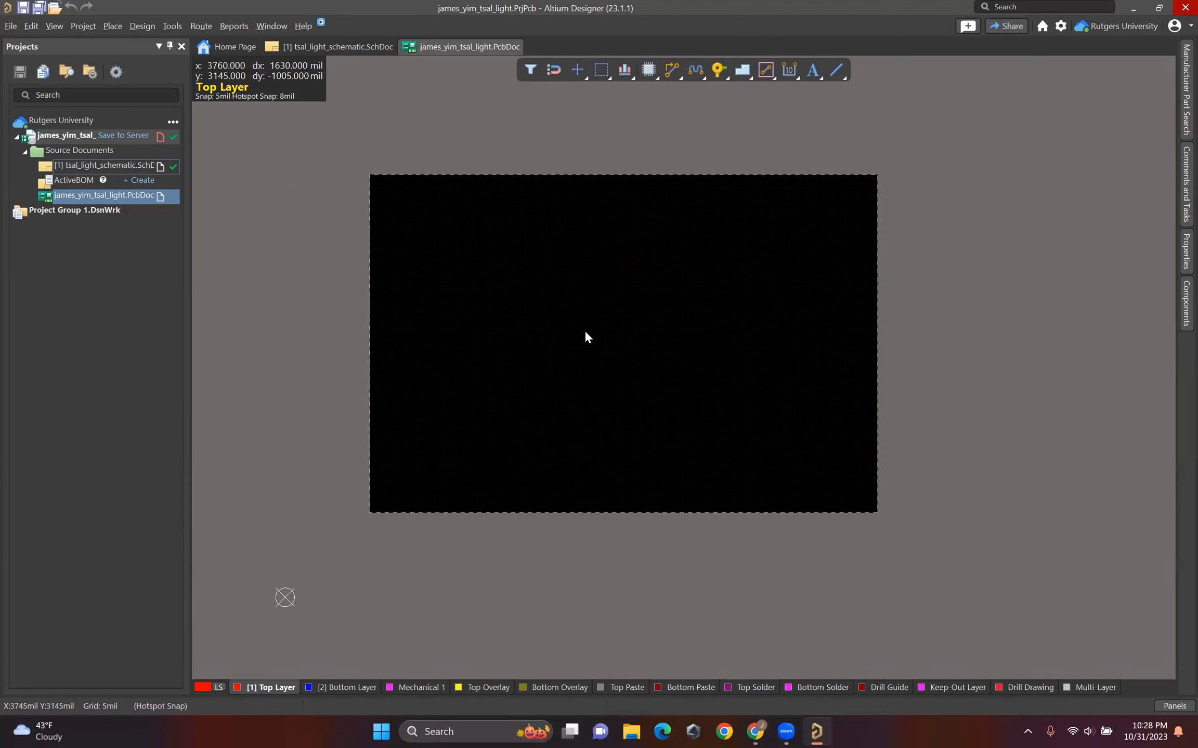
pyautogui.keyDown('ctrl'); pyautogui.scroll(3, 514, 327); pyautogui.keyUp('ctrl')
pyautogui.keyDown('ctrl'); pyautogui.scroll(-2, 514, 328); pyautogui.keyUp('ctrl')
pyautogui.moveTo(499, 335); pyautogui.dragTo(477, 337, button='right')
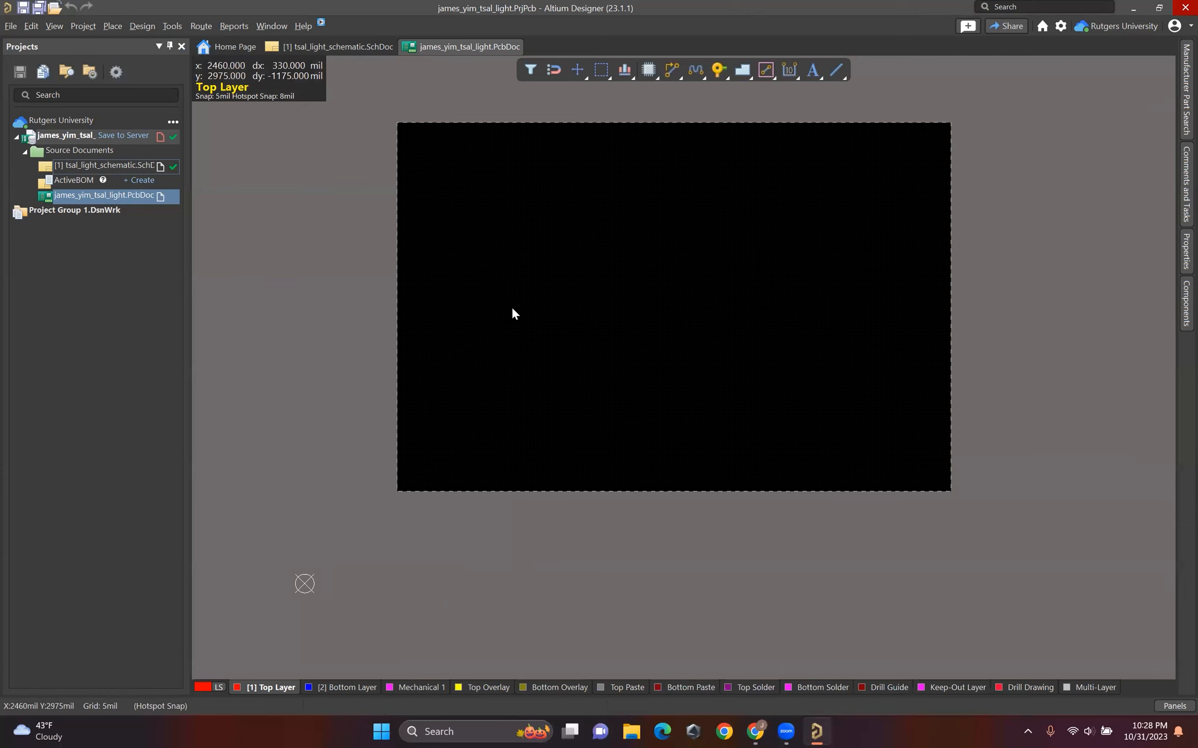
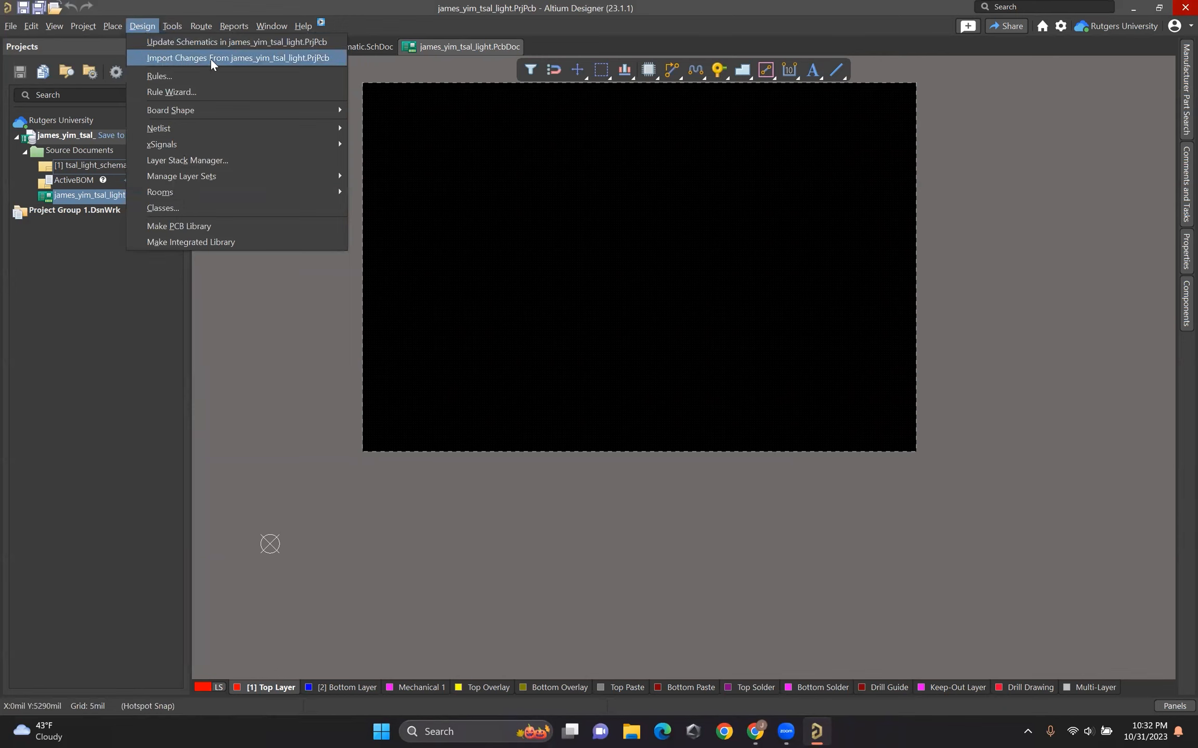
# Step: Import the schematic changes from the TSAL light project into the PCB and execute the whole Engineering Change Order
pyautogui.click(252, 57)
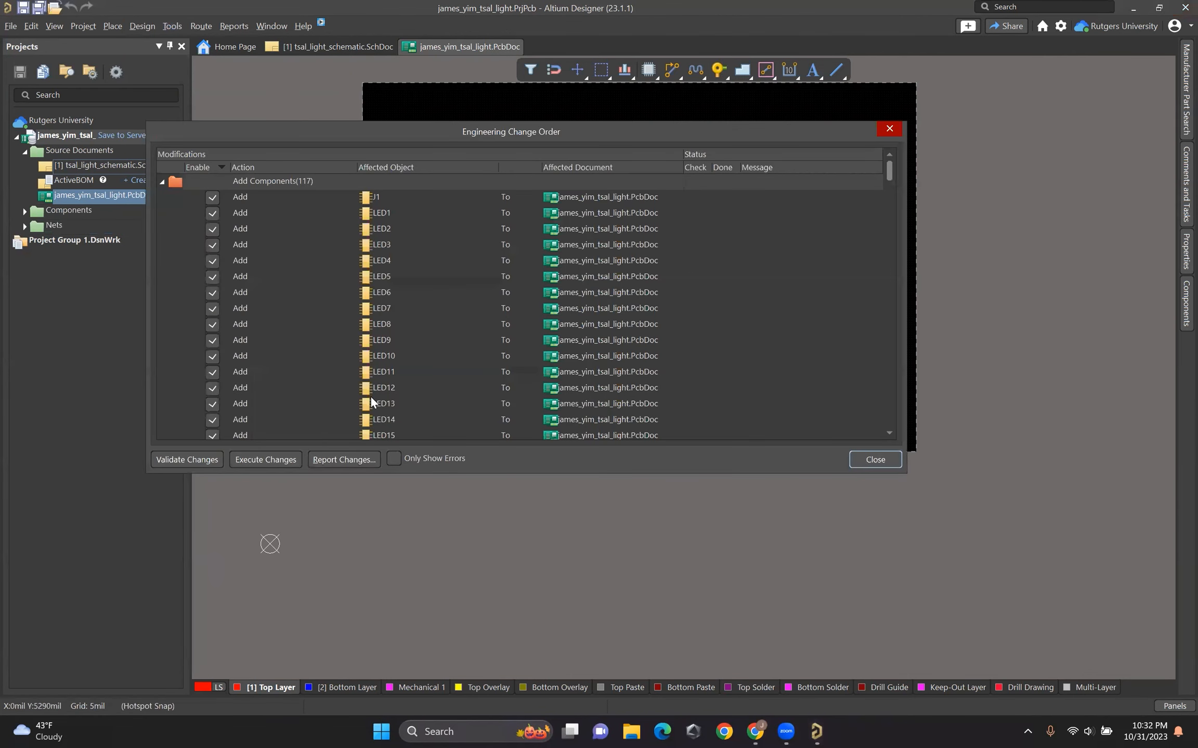
pyautogui.scroll(-20, 675, 242)
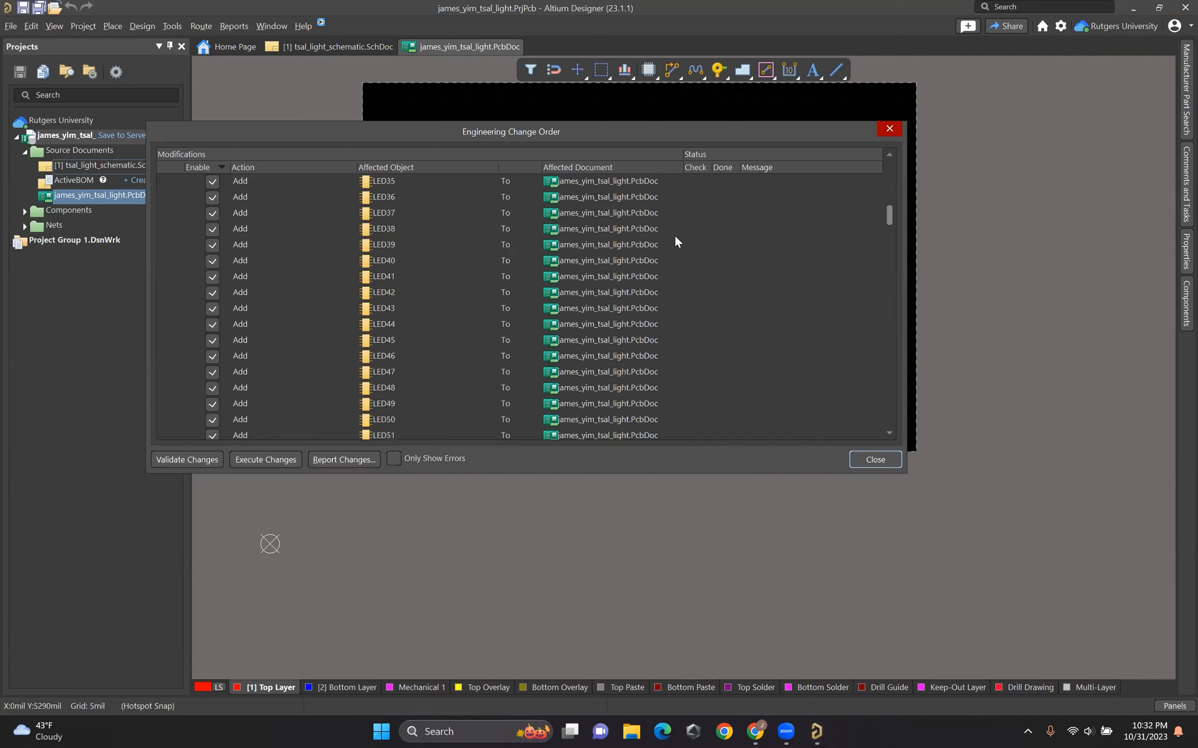
pyautogui.scroll(-20, 655, 241)
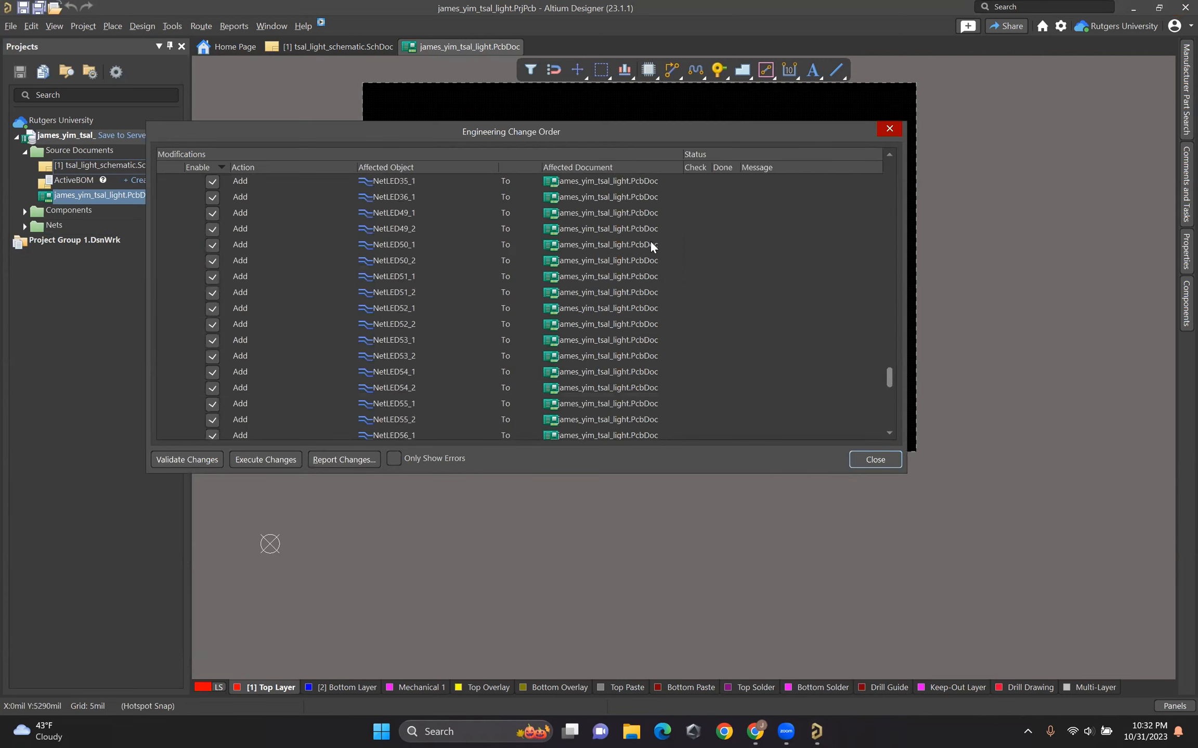
pyautogui.click(274, 461)
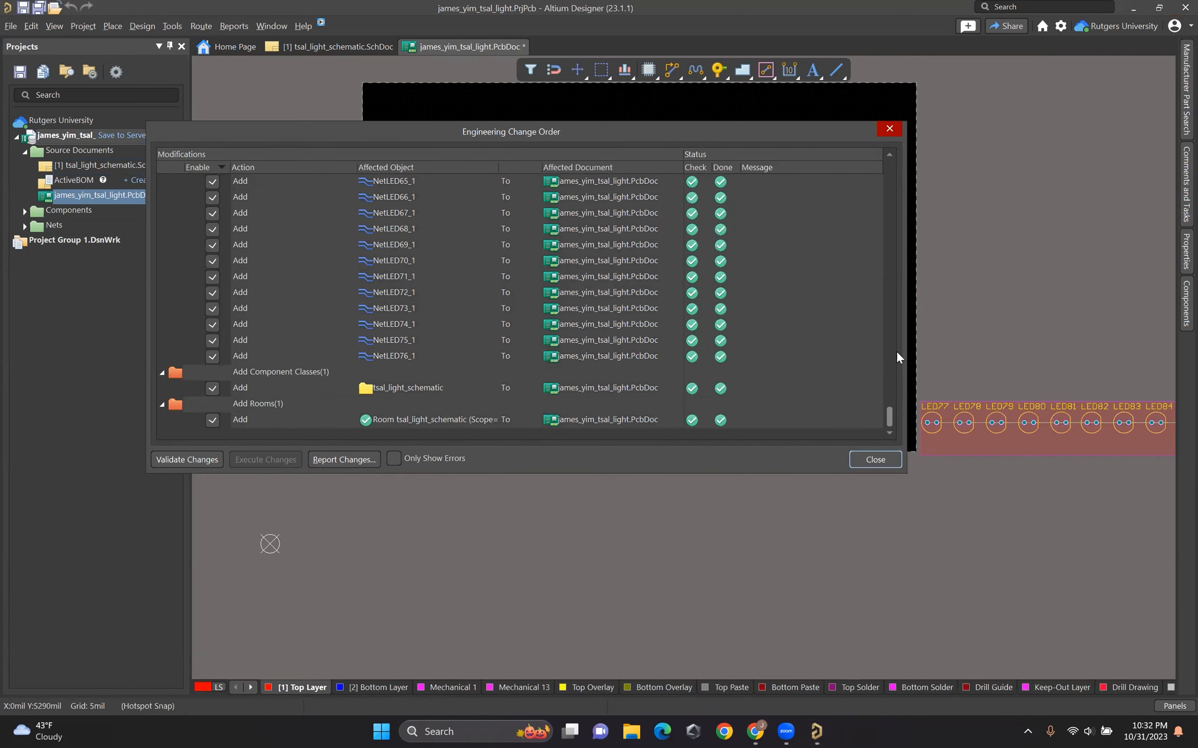
pyautogui.click(882, 463)
# Step: Examine the long row of imported components beside the board and consult tsal_light_schematic.SchDoc
pyautogui.moveTo(826, 545); pyautogui.dragTo(660, 526, button='right')
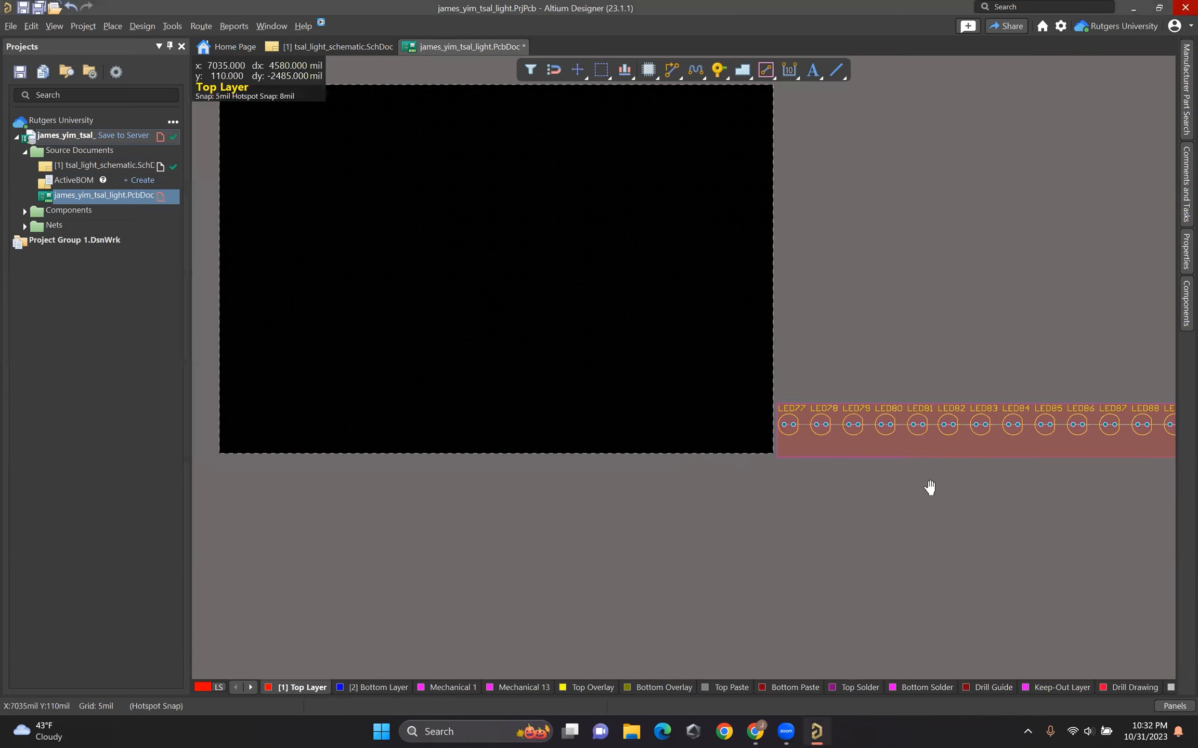
pyautogui.moveTo(929, 487); pyautogui.dragTo(392, 484, button='right')
pyautogui.moveTo(1133, 538); pyautogui.dragTo(794, 438, button='right')
pyautogui.keyDown('ctrl'); pyautogui.scroll(-5, 794, 438); pyautogui.keyUp('ctrl')
pyautogui.moveTo(972, 437); pyautogui.dragTo(581, 438, button='right')
pyautogui.moveTo(718, 442); pyautogui.dragTo(840, 462, button='right')
pyautogui.scroll(2, 854, 413)
pyautogui.scroll(-3, 744, 416)
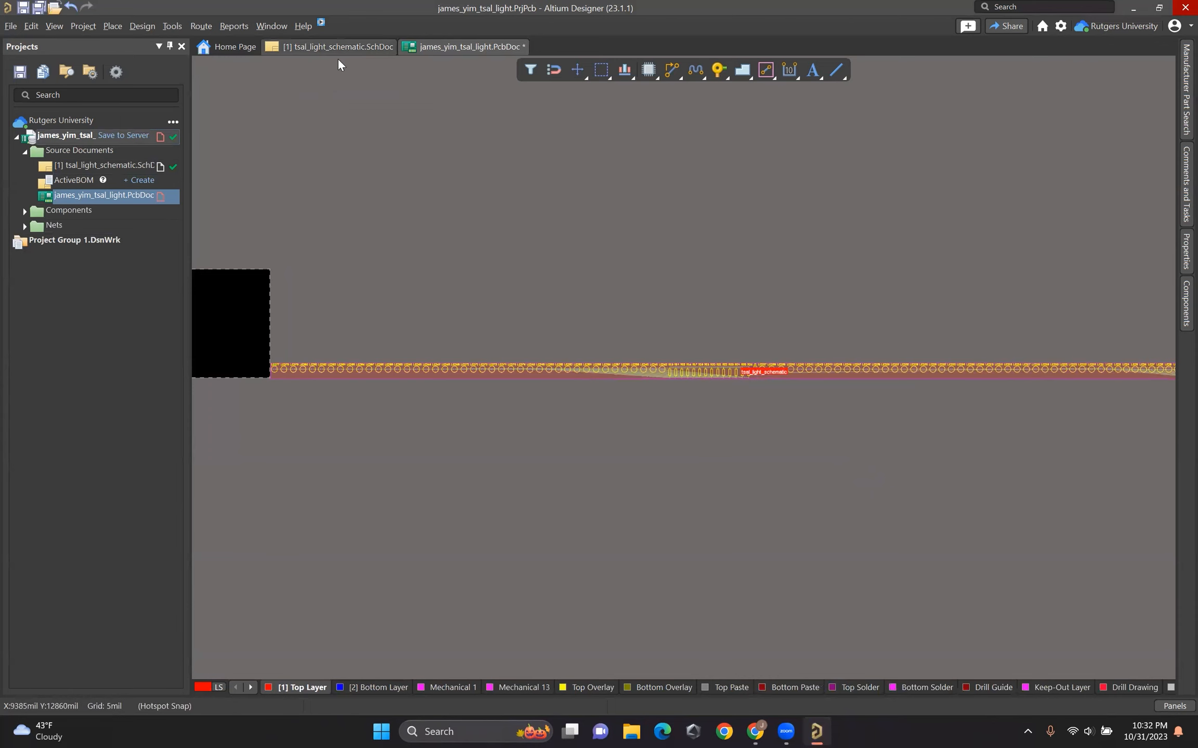
pyautogui.click(338, 51)
pyautogui.click(420, 50)
# Step: Select resistors R1 to R12 in the component row and move them as a group above LED1 to LED12
pyautogui.moveTo(804, 281); pyautogui.dragTo(120, 390, button='right')
pyautogui.moveTo(676, 408); pyautogui.dragTo(614, 322, button='middle')
pyautogui.keyDown('ctrl'); pyautogui.scroll(-4, 614, 323); pyautogui.keyUp('ctrl')
pyautogui.moveTo(590, 250); pyautogui.dragTo(871, 383)
pyautogui.moveTo(613, 309); pyautogui.dragTo(279, 225)
# Step: Move R1–R12 with LED1–LED12 above LED13–LED24, and move that block together with LED13–LED24 above LED25–LED36
pyautogui.moveTo(301, 374); pyautogui.dragTo(577, 366, button='right')
pyautogui.moveTo(628, 156); pyautogui.dragTo(1107, 399)
pyautogui.moveTo(637, 284); pyautogui.dragTo(258, 245)
pyautogui.moveTo(361, 363); pyautogui.dragTo(711, 441, button='right')
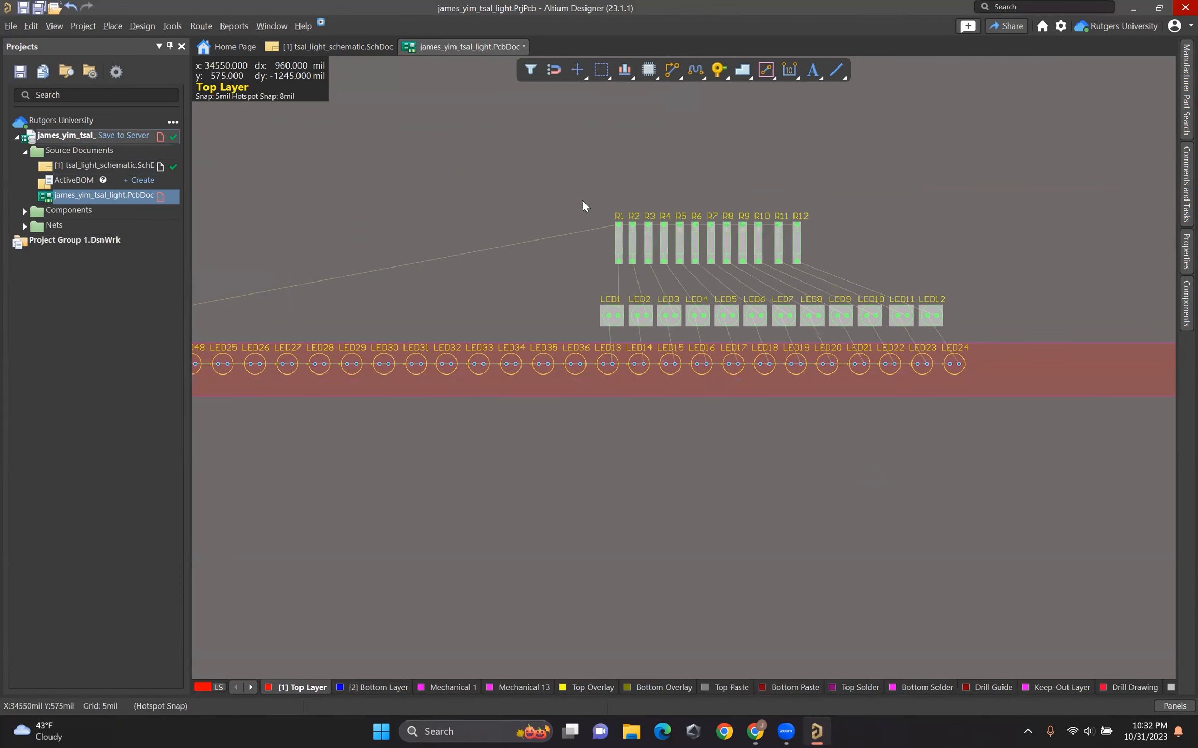
pyautogui.moveTo(587, 199); pyautogui.dragTo(1074, 425)
pyautogui.moveTo(607, 364); pyautogui.dragTo(226, 347)
# Step: Select R1–R12 together with LED1–LED36 and move them as one block above LED37–LED48
pyautogui.moveTo(229, 319); pyautogui.dragTo(674, 376, button='right')
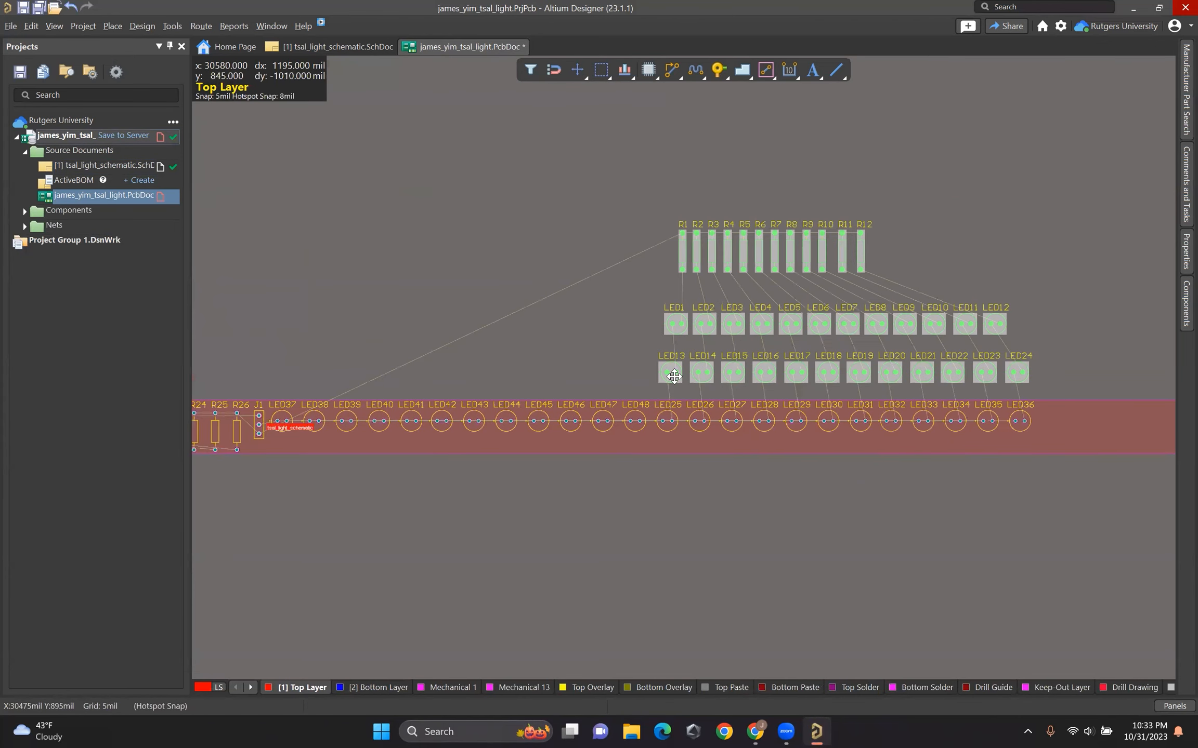
pyautogui.moveTo(614, 198); pyautogui.dragTo(998, 498)
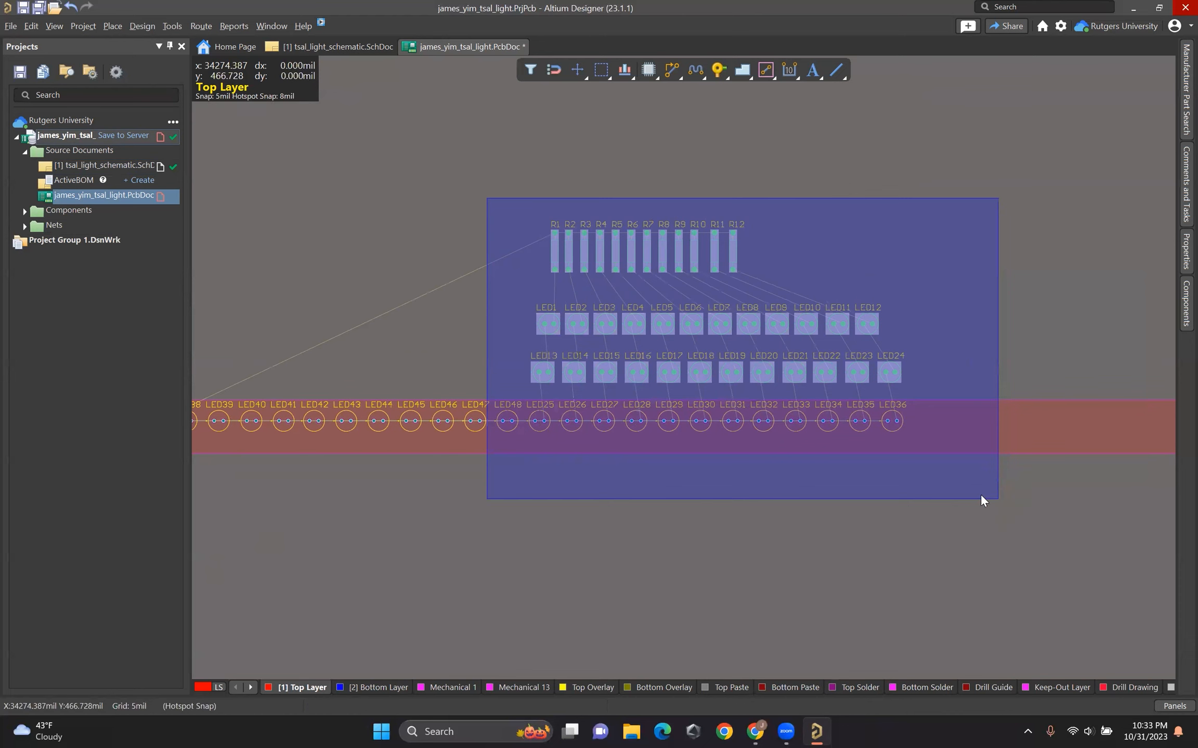
pyautogui.click(511, 331)
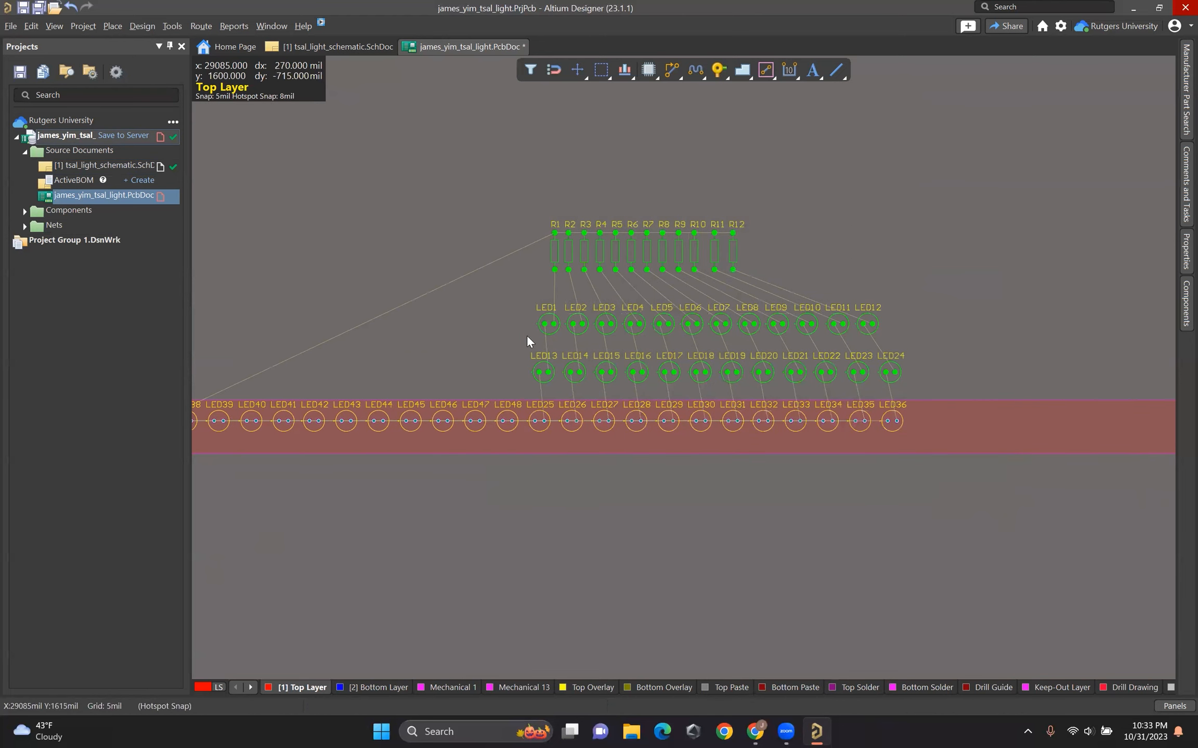
pyautogui.moveTo(531, 194); pyautogui.dragTo(911, 481)
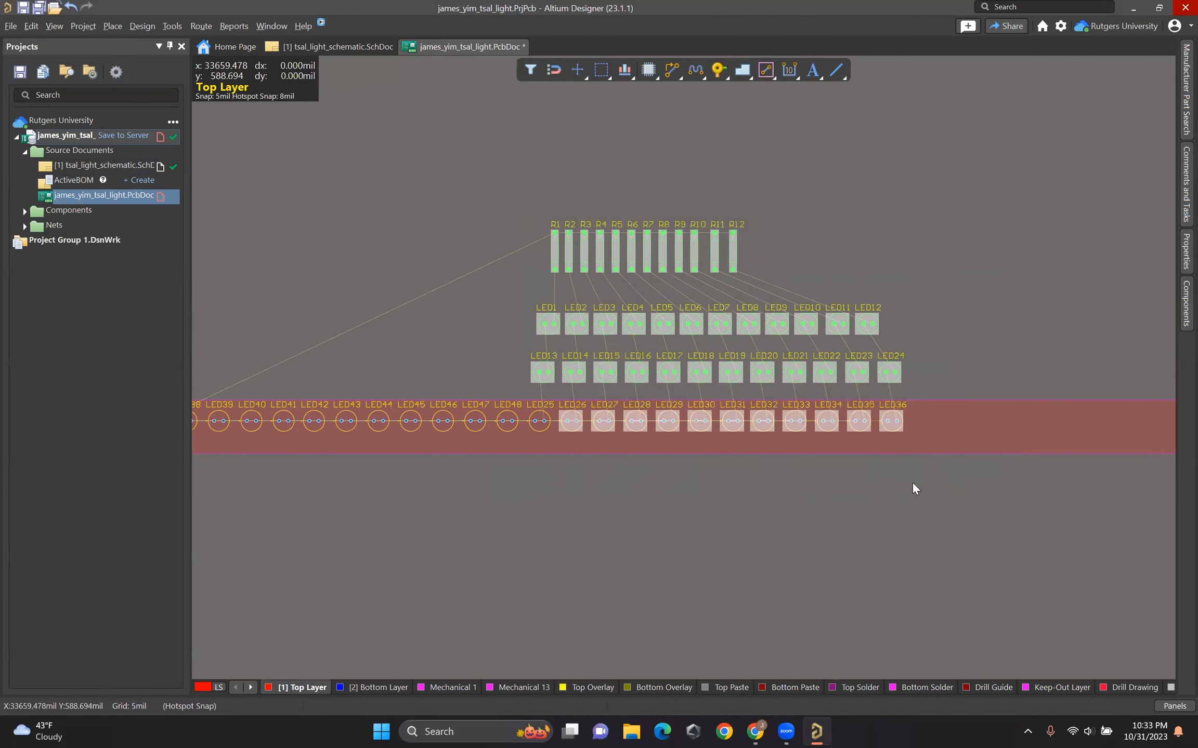
pyautogui.moveTo(522, 438); pyautogui.dragTo(535, 394)
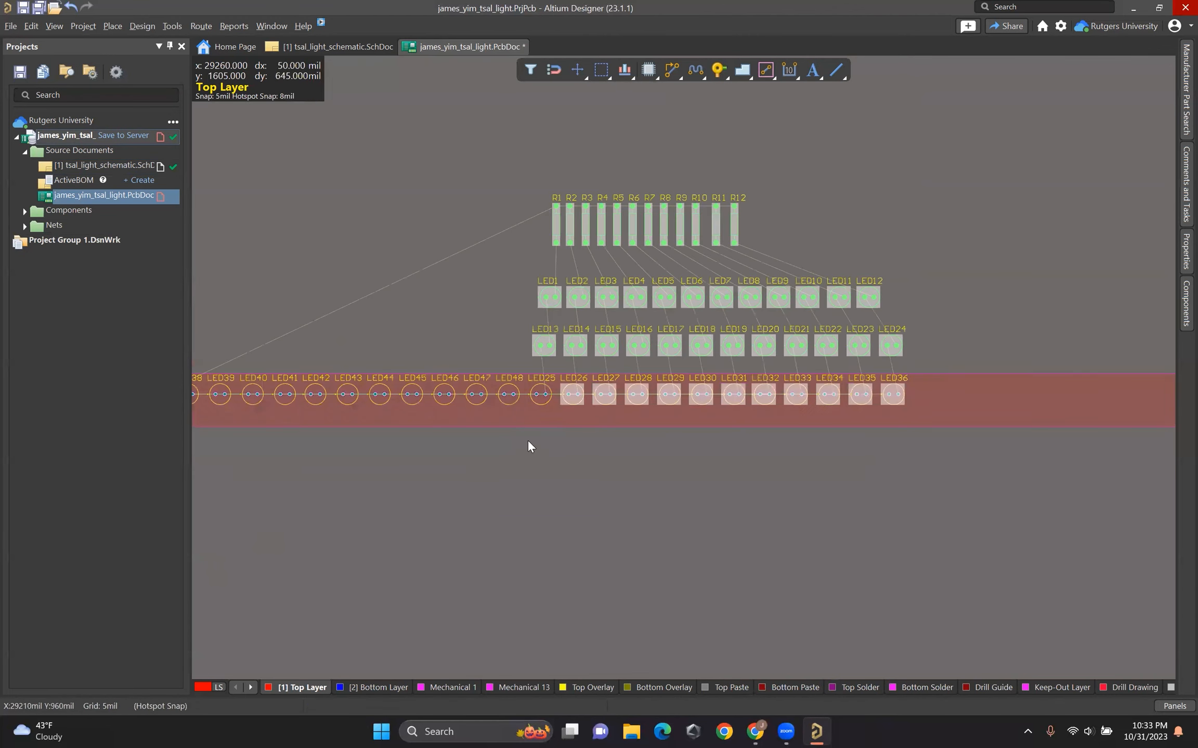
pyautogui.moveTo(528, 444); pyautogui.dragTo(942, 128)
pyautogui.moveTo(525, 437); pyautogui.dragTo(988, 164)
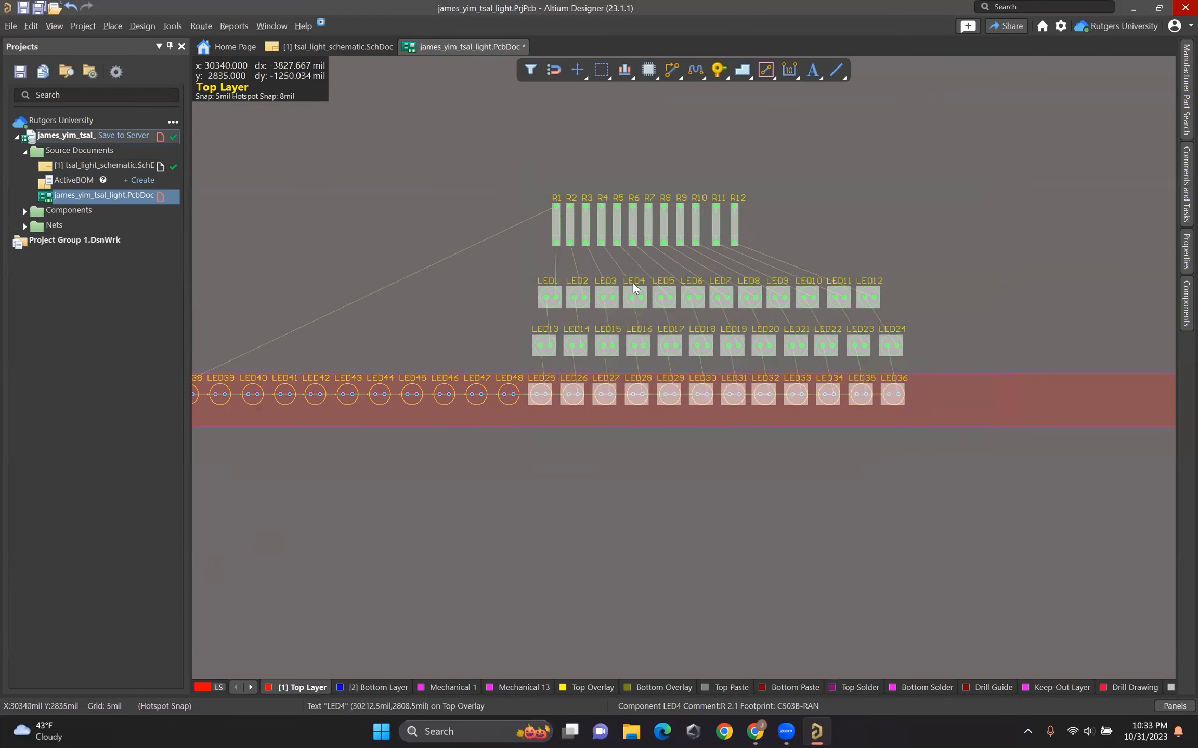
pyautogui.moveTo(542, 292); pyautogui.dragTo(473, 302)
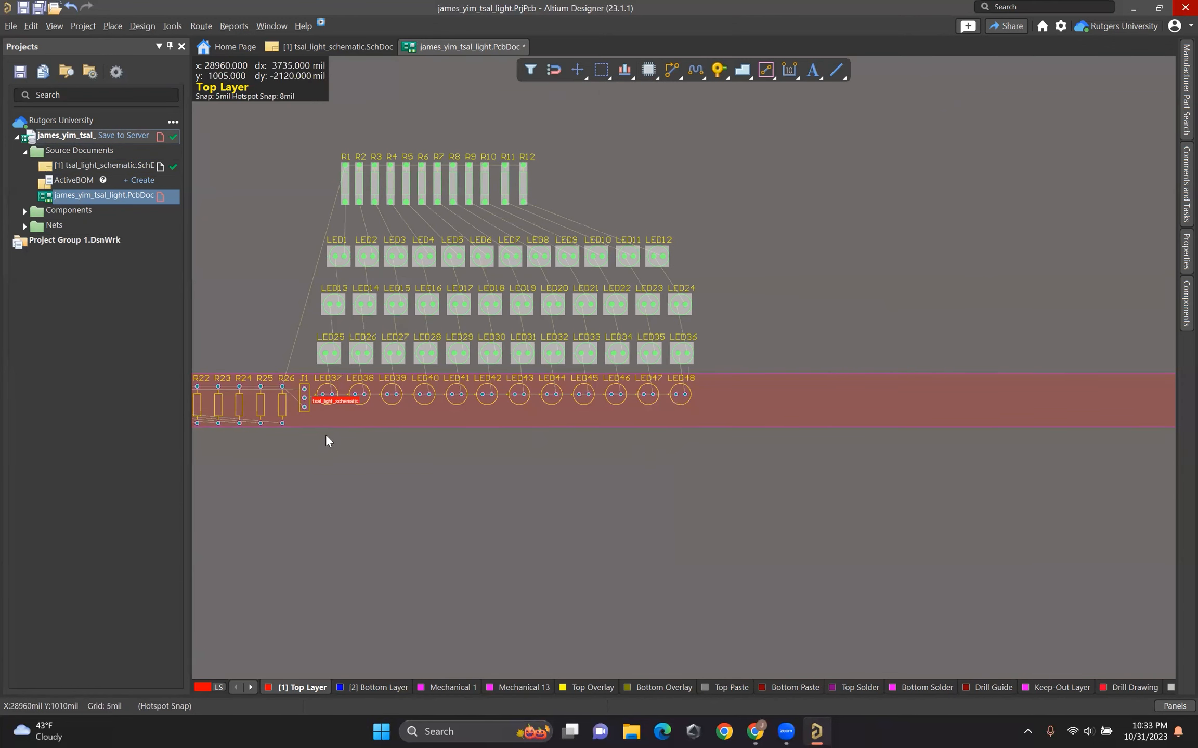
# Step: Add LED37–LED48 to the selected block and move the whole block out of the component row toward the board
pyautogui.moveTo(312, 444); pyautogui.dragTo(810, 114)
pyautogui.moveTo(606, 502); pyautogui.dragTo(840, 556, button='right')
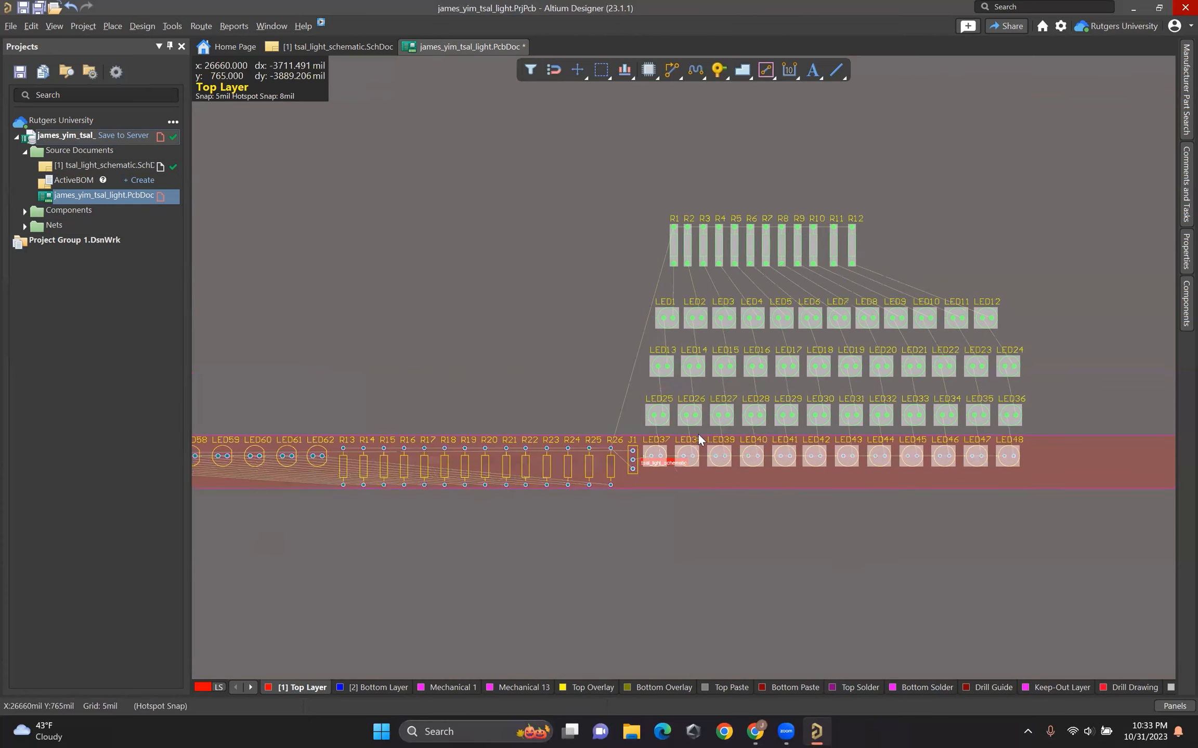
pyautogui.moveTo(698, 431); pyautogui.dragTo(697, 403)
pyautogui.moveTo(259, 200); pyautogui.dragTo(375, 193)
# Step: Move connector J1 out of the component row to the empty area above it
pyautogui.moveTo(929, 534); pyautogui.dragTo(9, 373, button='right')
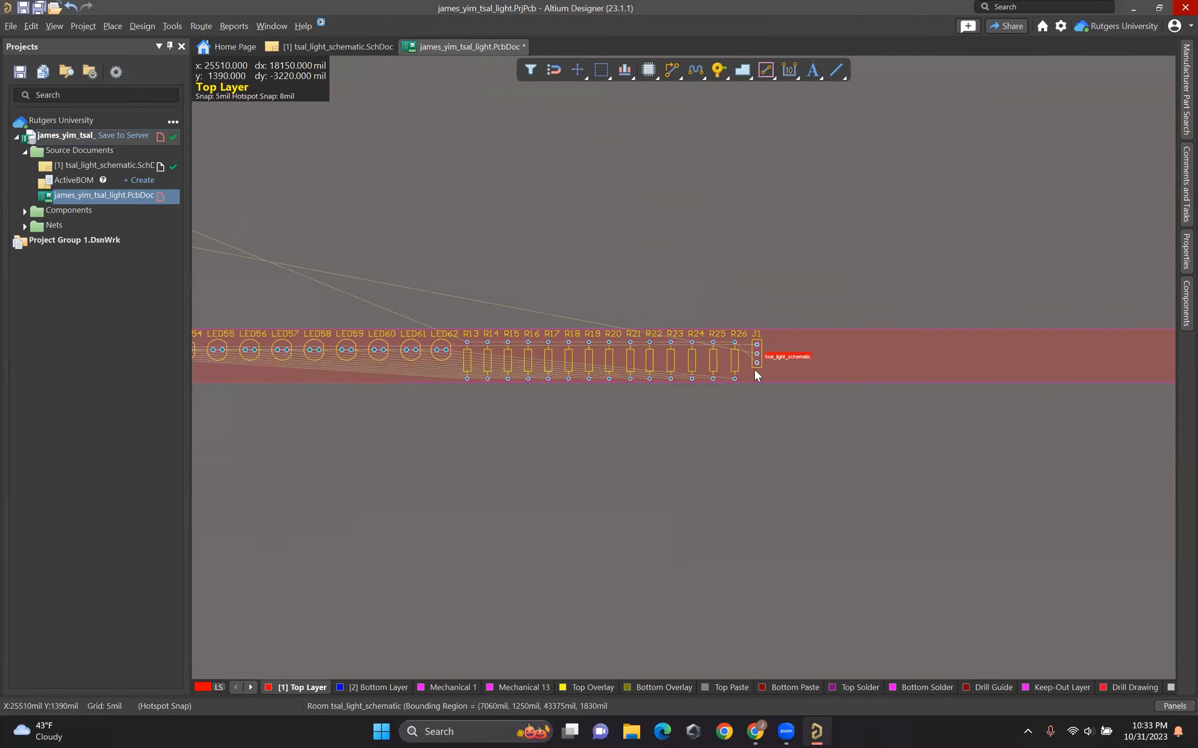
pyautogui.moveTo(755, 349); pyautogui.dragTo(260, 155)
pyautogui.moveTo(460, 382); pyautogui.dragTo(991, 424, button='right')
# Step: Select resistors R13 to R26 and move them as a group above the component row, beside the LED1–LED48 block
pyautogui.moveTo(986, 431); pyautogui.dragTo(691, 344)
pyautogui.moveTo(980, 428); pyautogui.dragTo(692, 341)
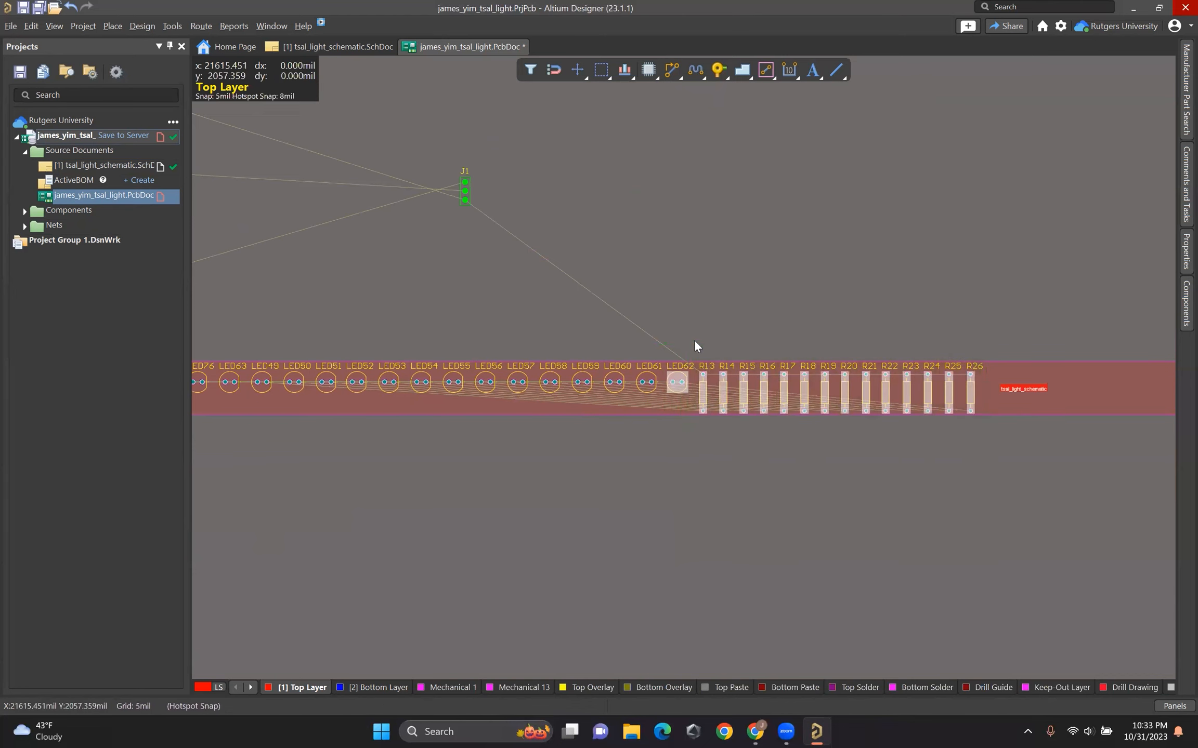
pyautogui.click(697, 443)
pyautogui.moveTo(694, 439); pyautogui.dragTo(983, 296)
pyautogui.moveTo(715, 396); pyautogui.dragTo(1150, 167)
pyautogui.moveTo(854, 92); pyautogui.dragTo(814, 151)
pyautogui.press('w')
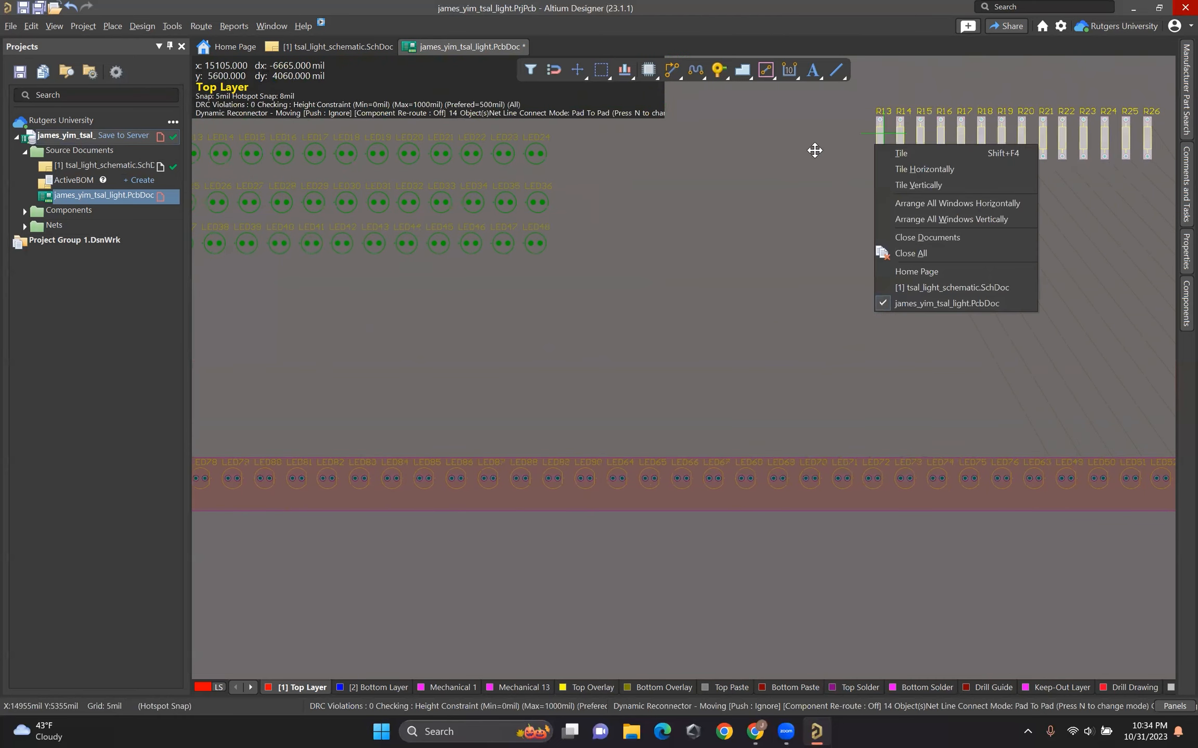
pyautogui.click(754, 129)
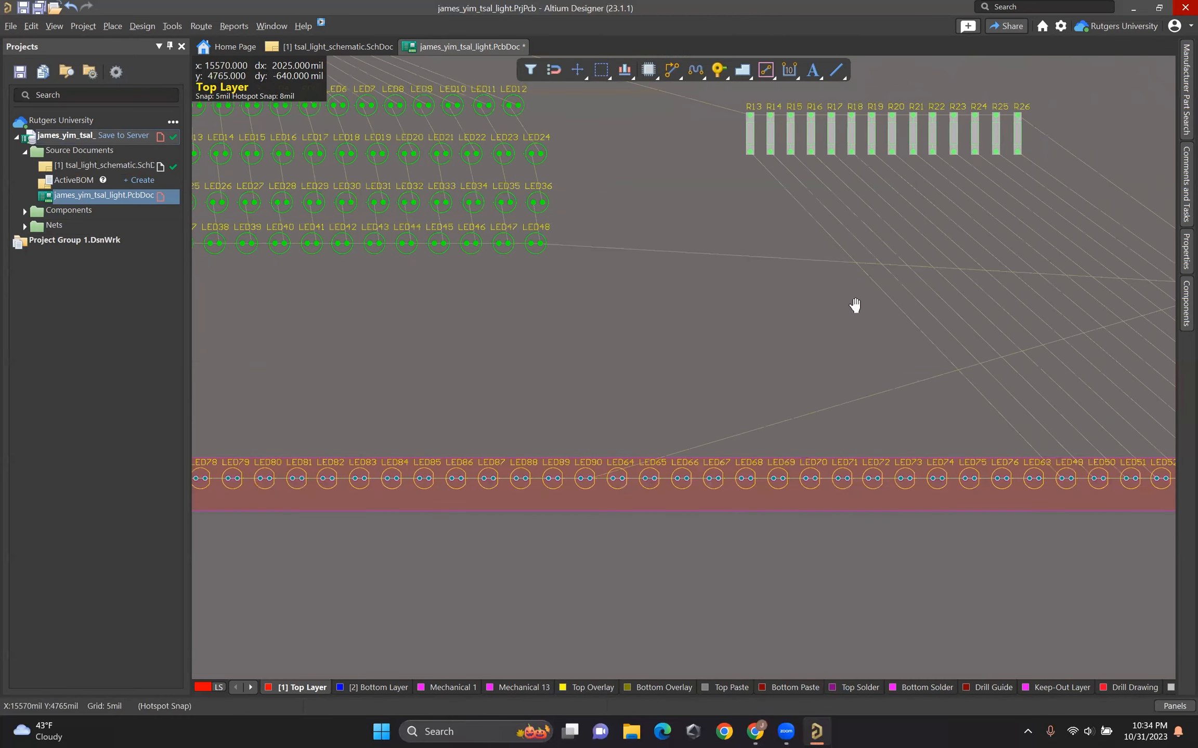
# Step: Move LED49–LED62 into a row beneath resistors R13–R26 and place LED63 just below that row
pyautogui.moveTo(888, 292); pyautogui.dragTo(536, 206, button='right')
pyautogui.moveTo(1146, 470); pyautogui.dragTo(928, 442, button='right')
pyautogui.moveTo(940, 434); pyautogui.dragTo(482, 301)
pyautogui.moveTo(499, 363); pyautogui.dragTo(309, 250)
pyautogui.moveTo(601, 540); pyautogui.dragTo(497, 302)
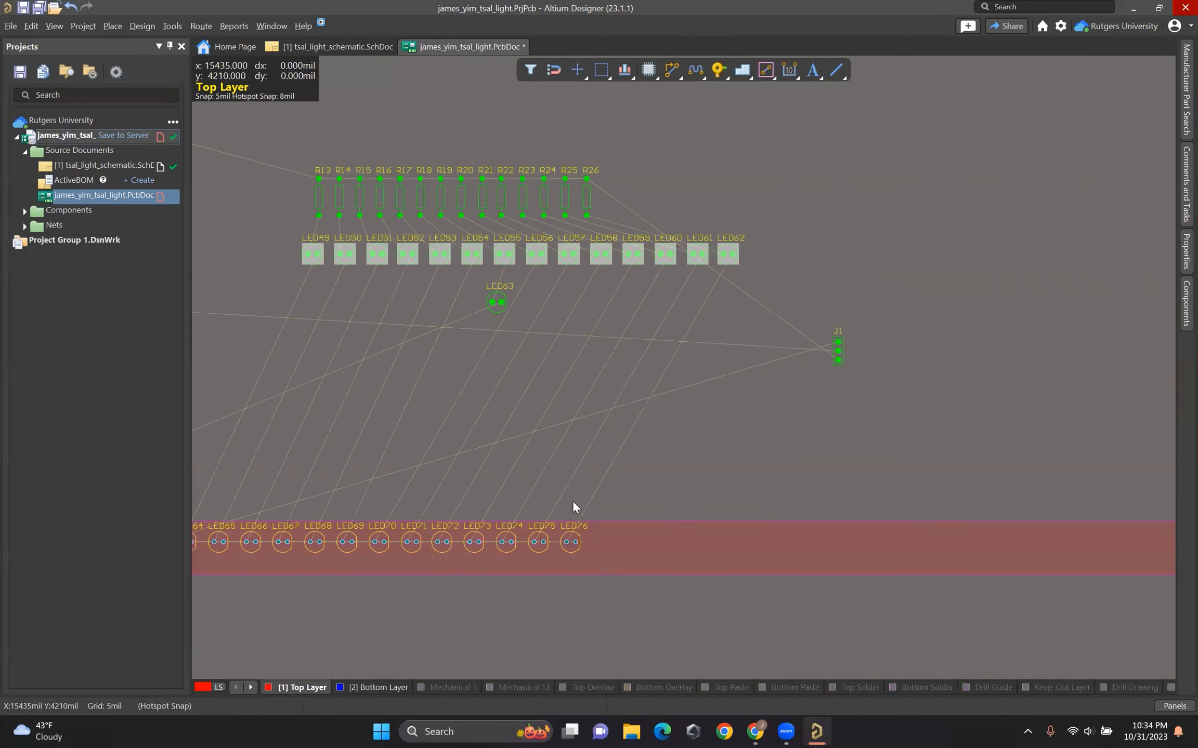
# Step: Move LED64–LED76 beneath the LED49–LED62 row and fit LED63 into it between LED69 and LED70
pyautogui.moveTo(581, 594); pyautogui.dragTo(325, 480)
pyautogui.moveTo(329, 534); pyautogui.dragTo(447, 343)
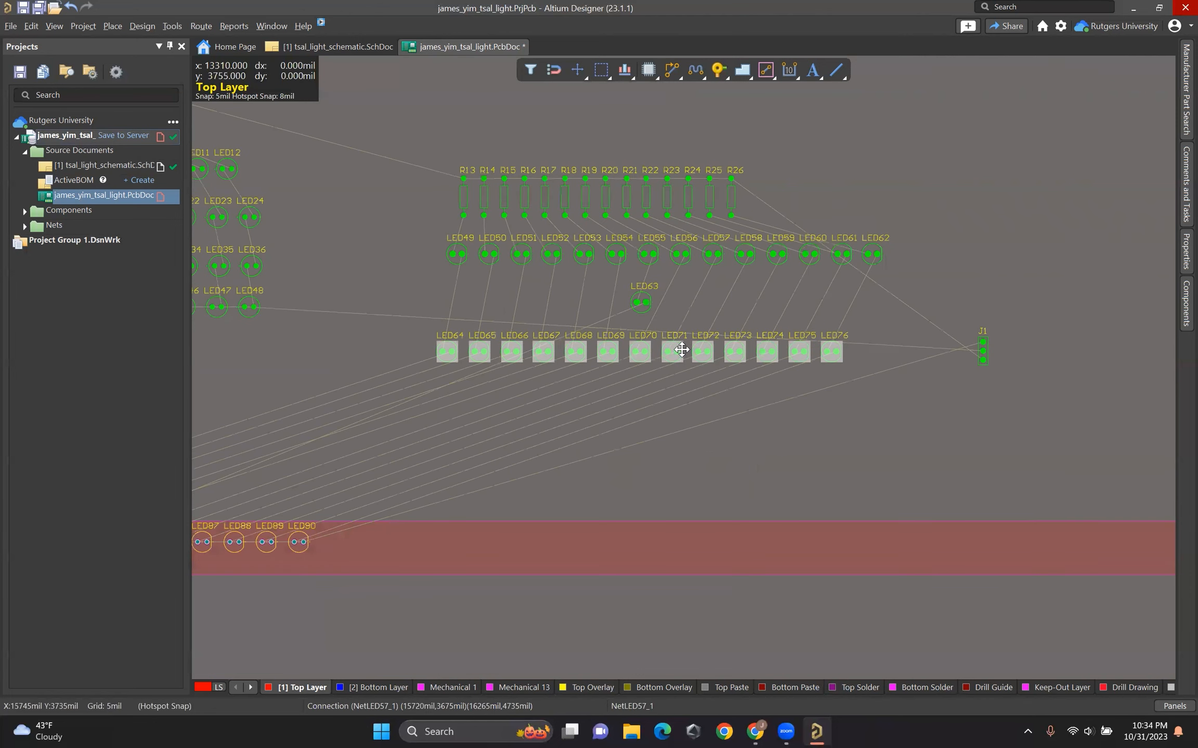
pyautogui.moveTo(863, 397); pyautogui.dragTo(676, 348)
pyautogui.moveTo(639, 299); pyautogui.dragTo(644, 347)
pyautogui.moveTo(885, 388); pyautogui.dragTo(405, 302)
pyautogui.moveTo(687, 343); pyautogui.dragTo(690, 290)
# Step: Select LED77–LED90 and move them as a row beneath the LED64–LED76 row
pyautogui.moveTo(608, 417); pyautogui.dragTo(1086, 286, button='right')
pyautogui.moveTo(823, 489); pyautogui.dragTo(364, 344)
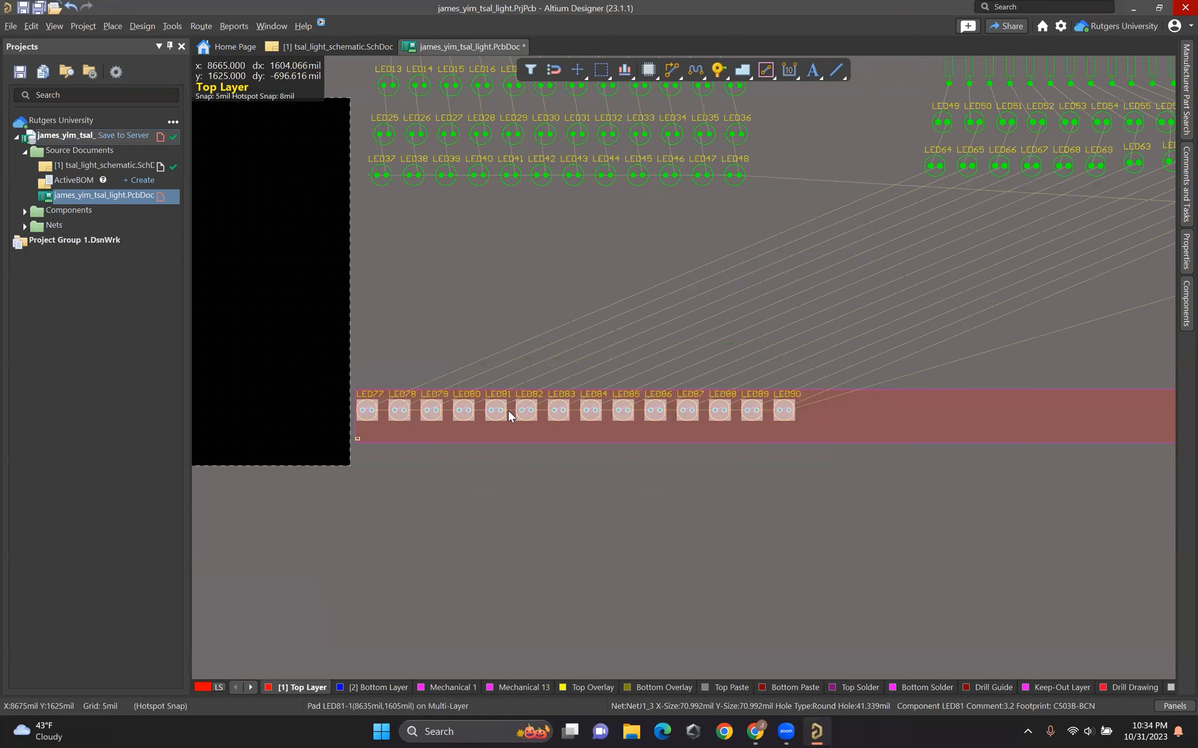
pyautogui.moveTo(522, 410); pyautogui.dragTo(529, 181)
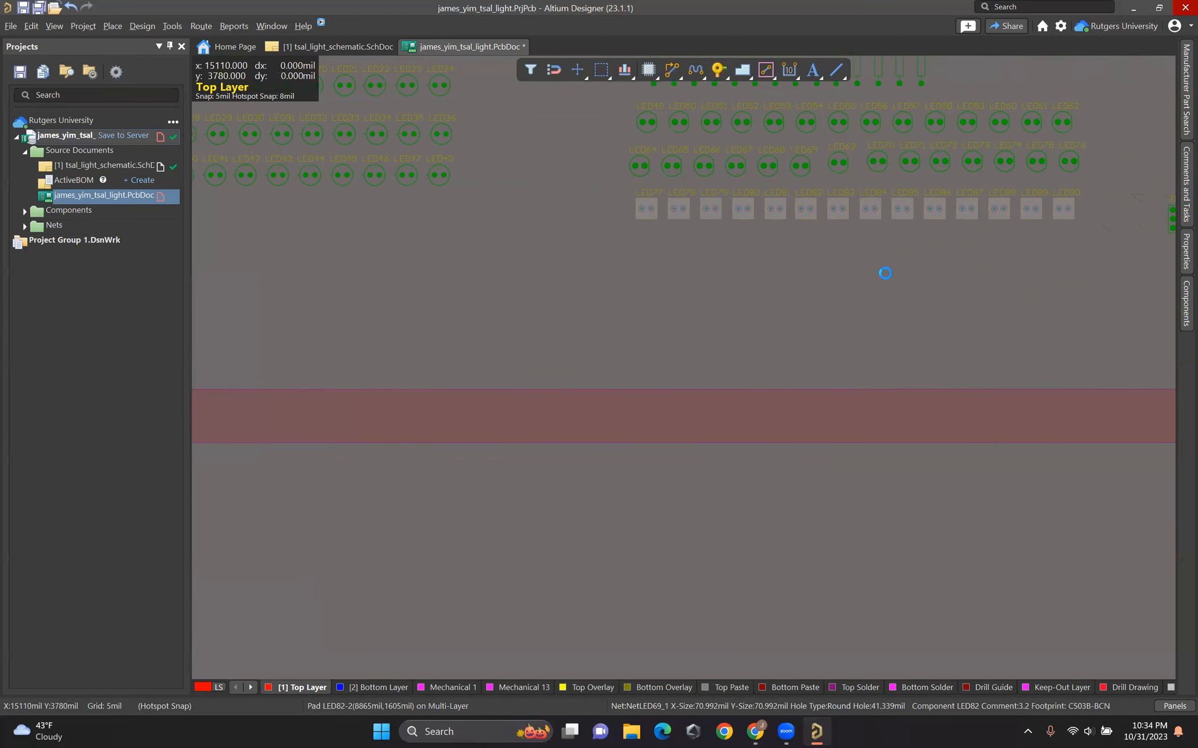
# Step: Select R13–R26 together with LED49–LED90 and move the block beneath the LED37–LED48 row
pyautogui.scroll(3, 1092, 395)
pyautogui.moveTo(1092, 398); pyautogui.dragTo(553, 115)
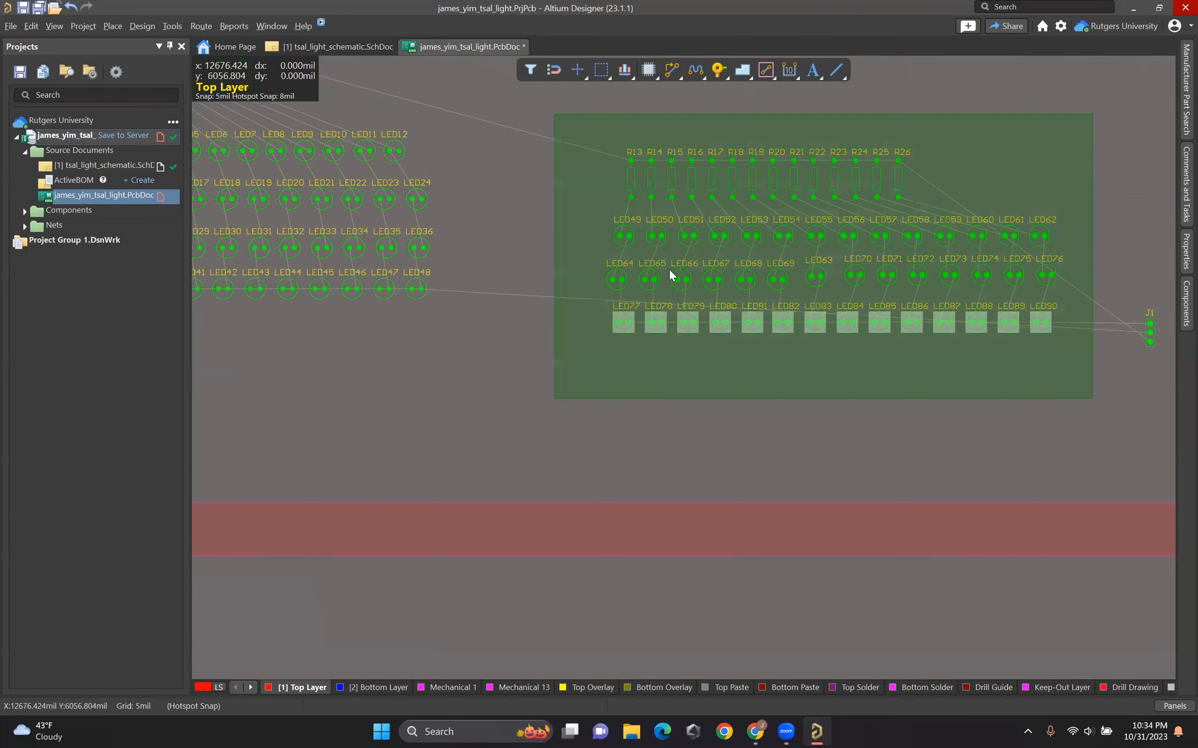
pyautogui.moveTo(689, 283); pyautogui.dragTo(429, 453)
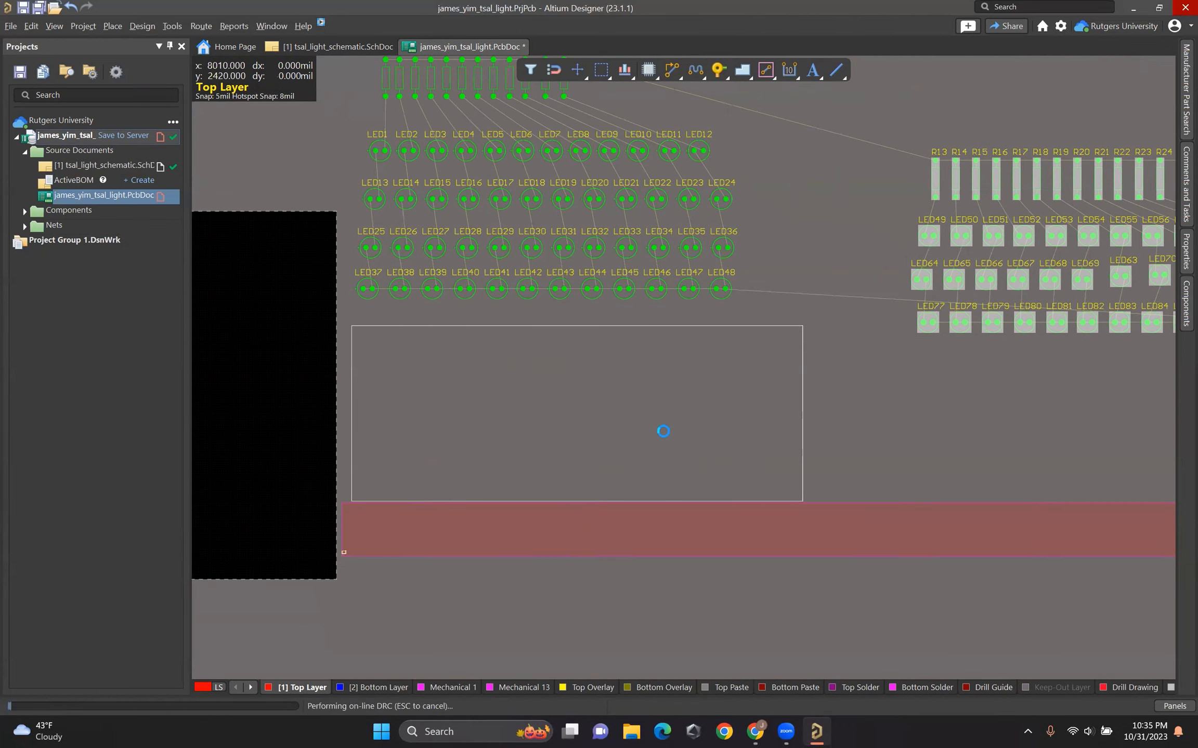
# Step: Move connector J1 closer to the two component blocks, level with the gap between them
pyautogui.moveTo(896, 363); pyautogui.dragTo(692, 331, button='right')
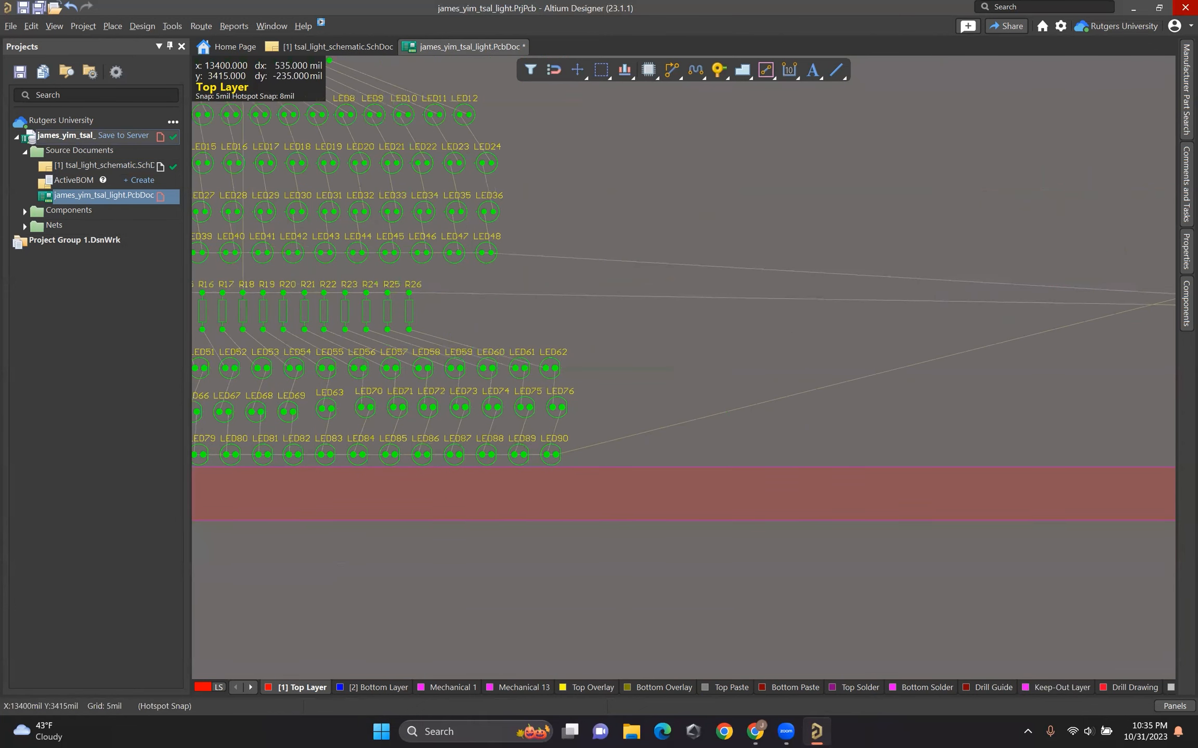
pyautogui.keyDown('ctrl'); pyautogui.scroll(-3, 728, 336); pyautogui.keyUp('ctrl')
pyautogui.moveTo(981, 312); pyautogui.dragTo(645, 310)
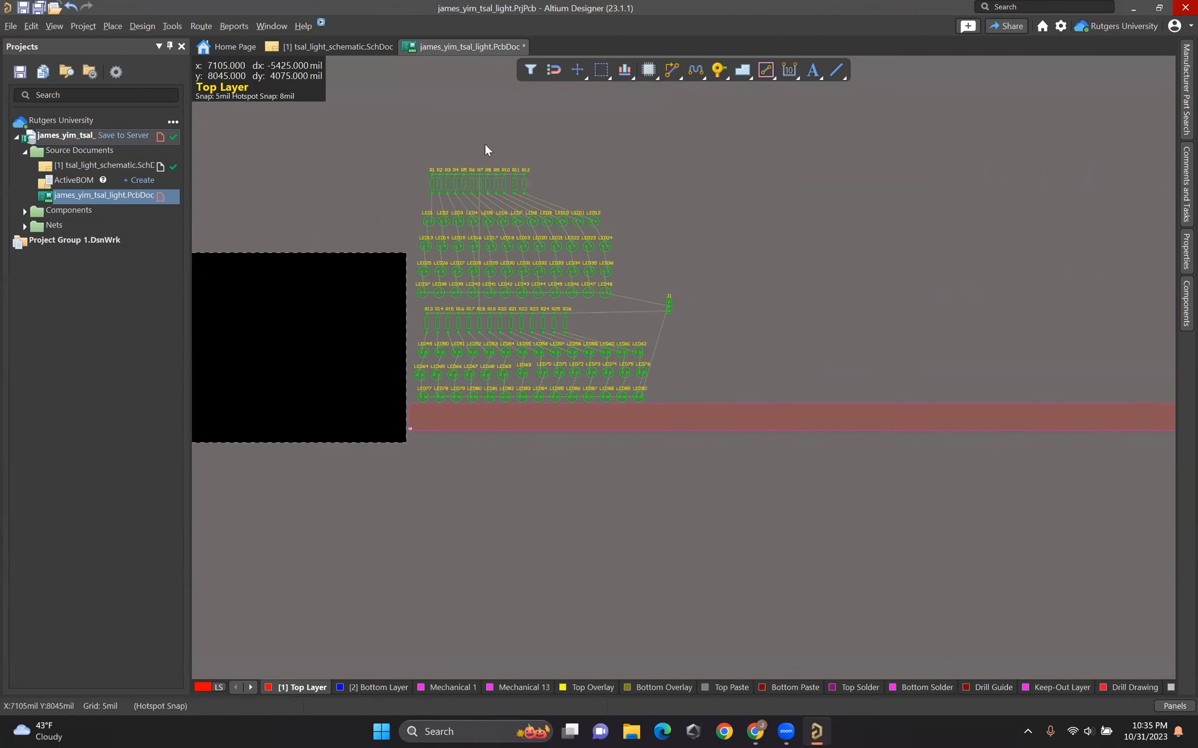
# Step: Compare the grouped resistor and LED rows on the PCB with the arrangement in the schematic
pyautogui.click(364, 47)
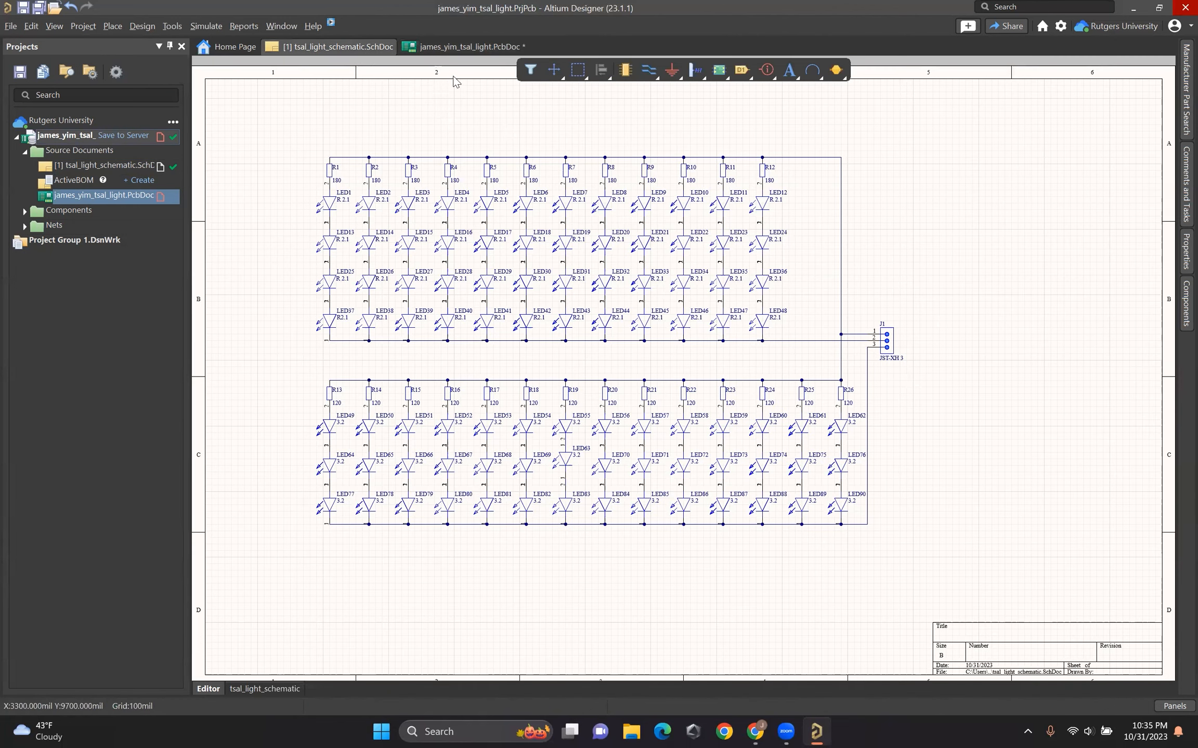
pyautogui.click(436, 48)
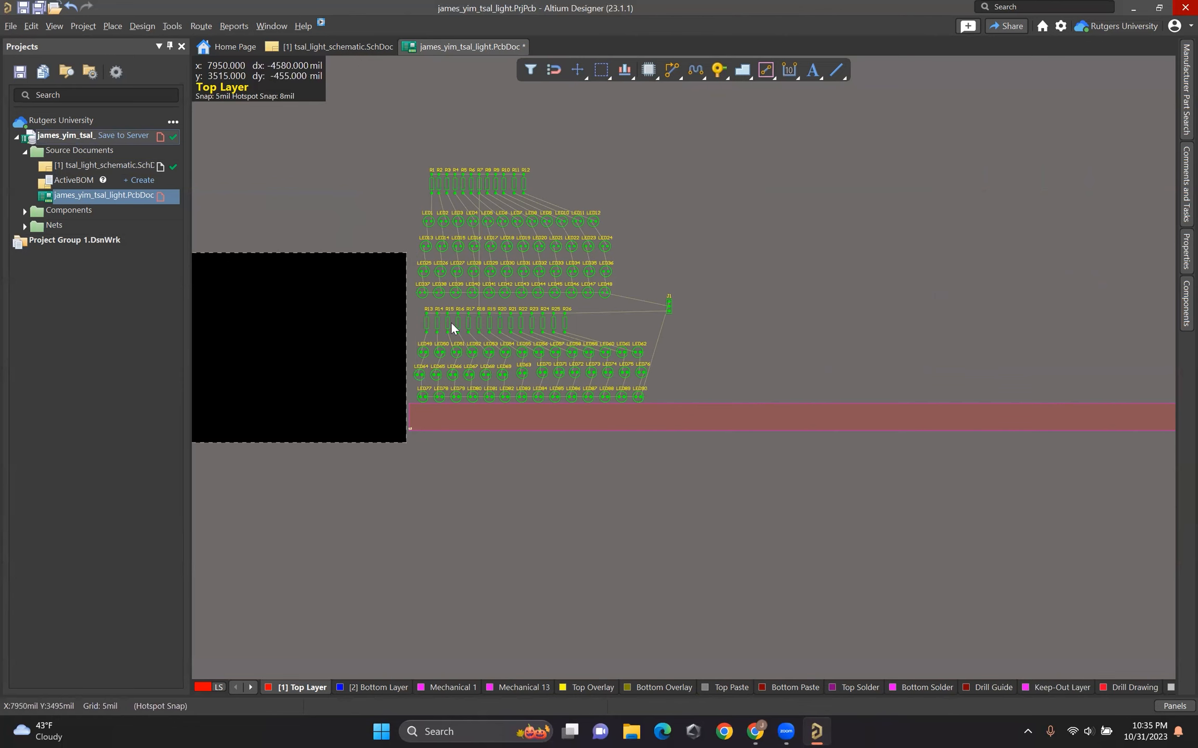
pyautogui.keyDown('ctrl'); pyautogui.scroll(3, 413, 322); pyautogui.keyUp('ctrl')
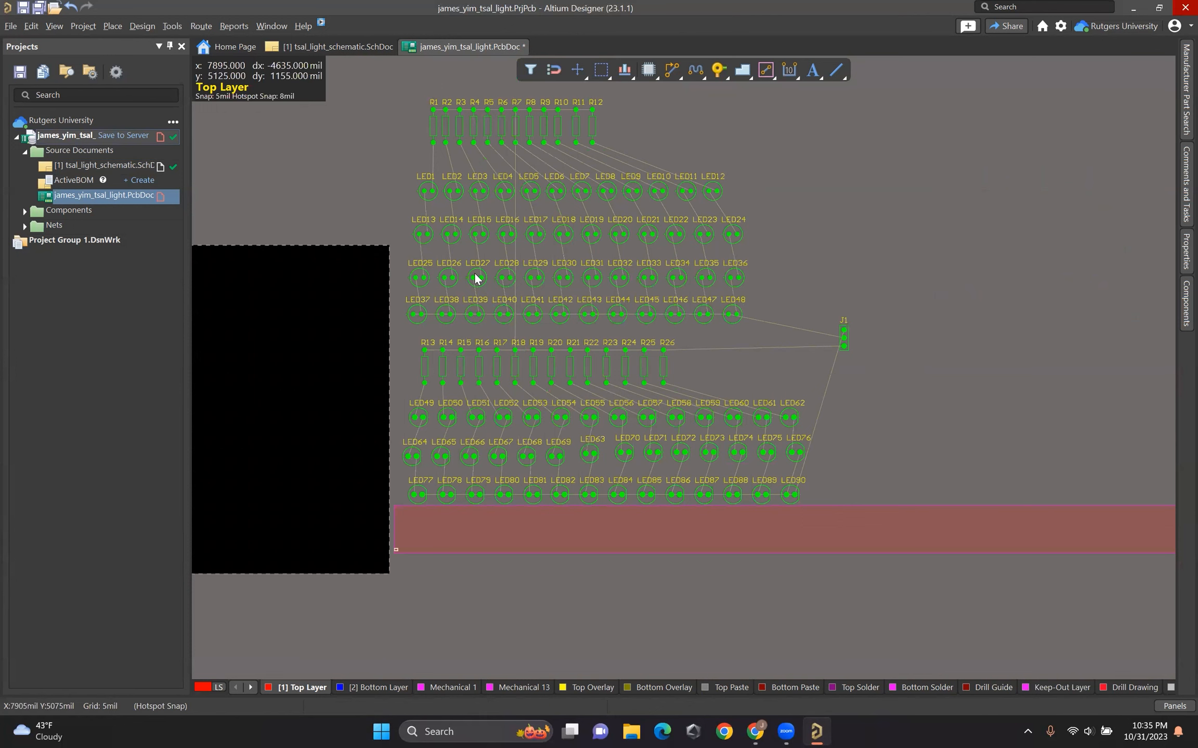
pyautogui.moveTo(696, 342); pyautogui.dragTo(823, 344, button='right')
pyautogui.moveTo(671, 311); pyautogui.dragTo(602, 293, button='right')
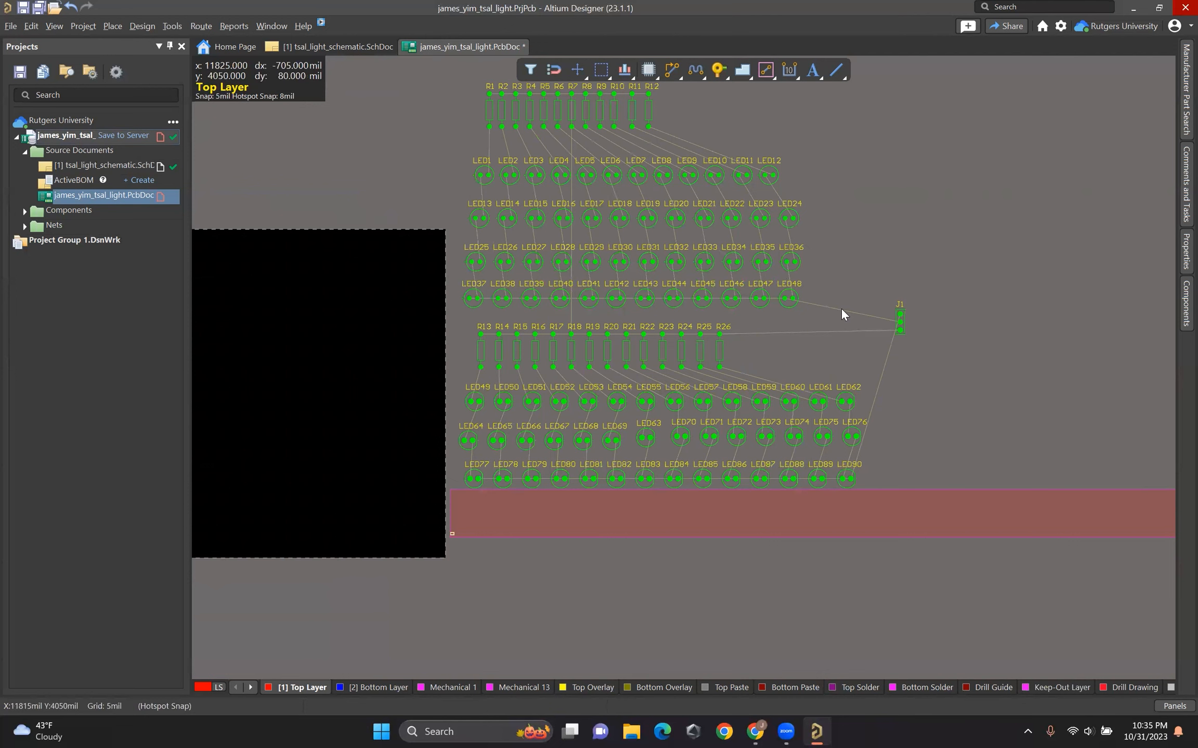
pyautogui.moveTo(839, 320); pyautogui.dragTo(803, 232)
pyautogui.moveTo(966, 323); pyautogui.dragTo(1043, 312, button='right')
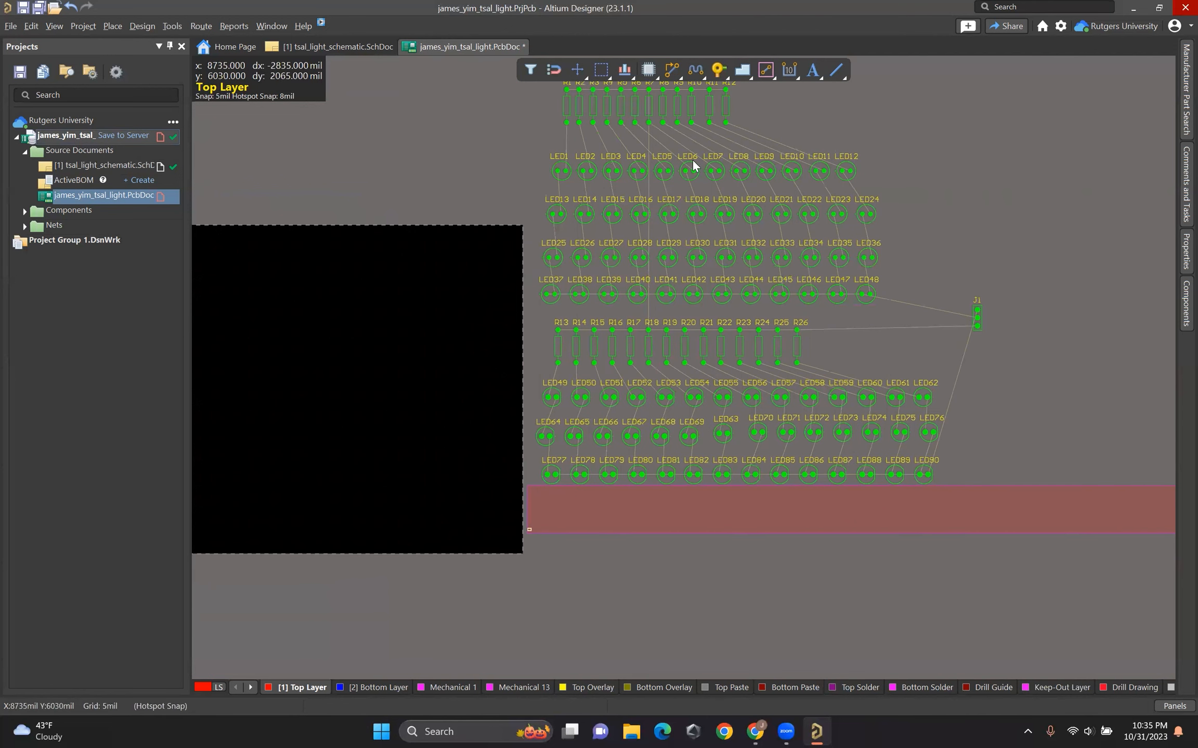
# Step: Examine the connection lines from J1's pads to both LED blocks and check them against the schematic
pyautogui.keyDown('ctrl'); pyautogui.scroll(1, 972, 368); pyautogui.keyUp('ctrl')
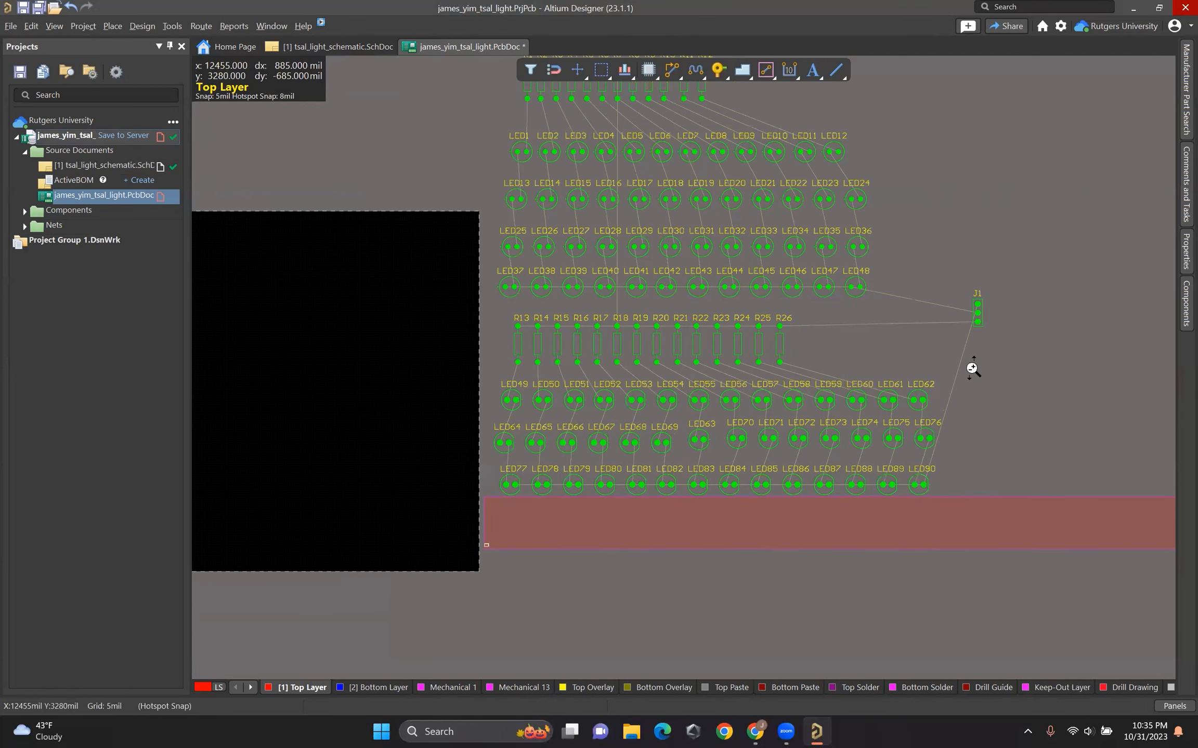
pyautogui.keyDown('ctrl'); pyautogui.scroll(4, 970, 364); pyautogui.keyUp('ctrl')
pyautogui.keyDown('ctrl'); pyautogui.scroll(-3, 935, 369); pyautogui.keyUp('ctrl')
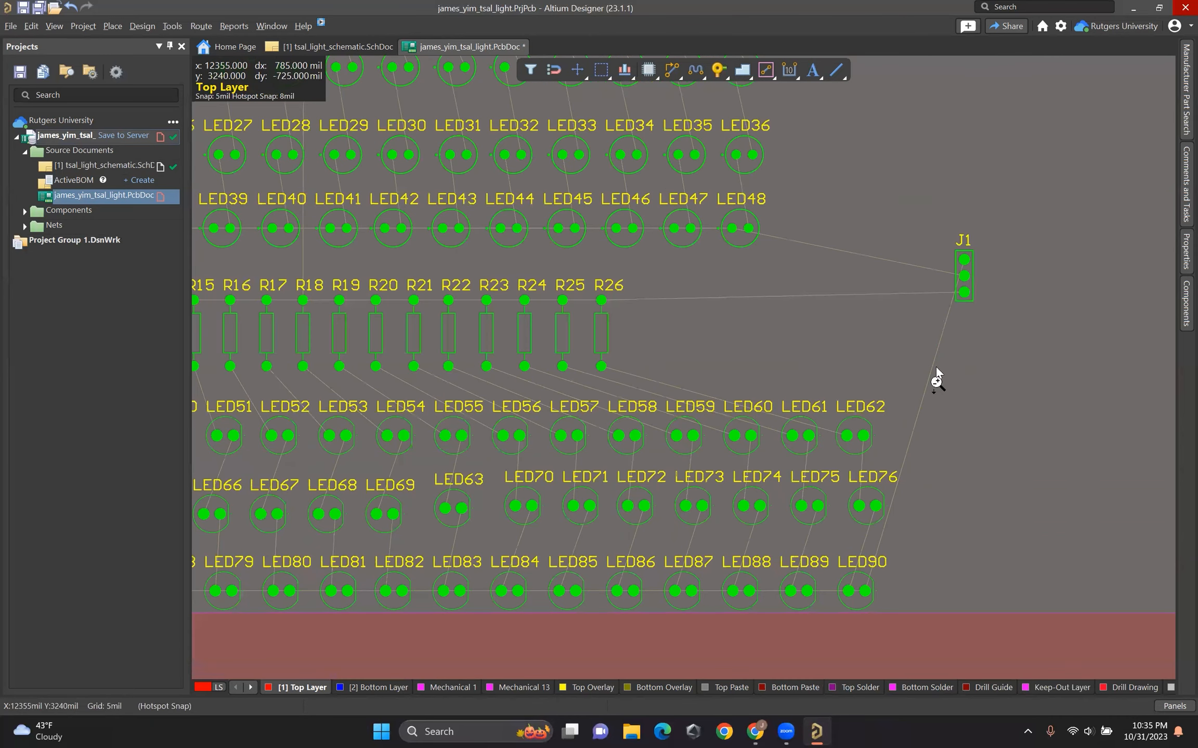
pyautogui.keyDown('ctrl'); pyautogui.scroll(2, 937, 383); pyautogui.keyUp('ctrl')
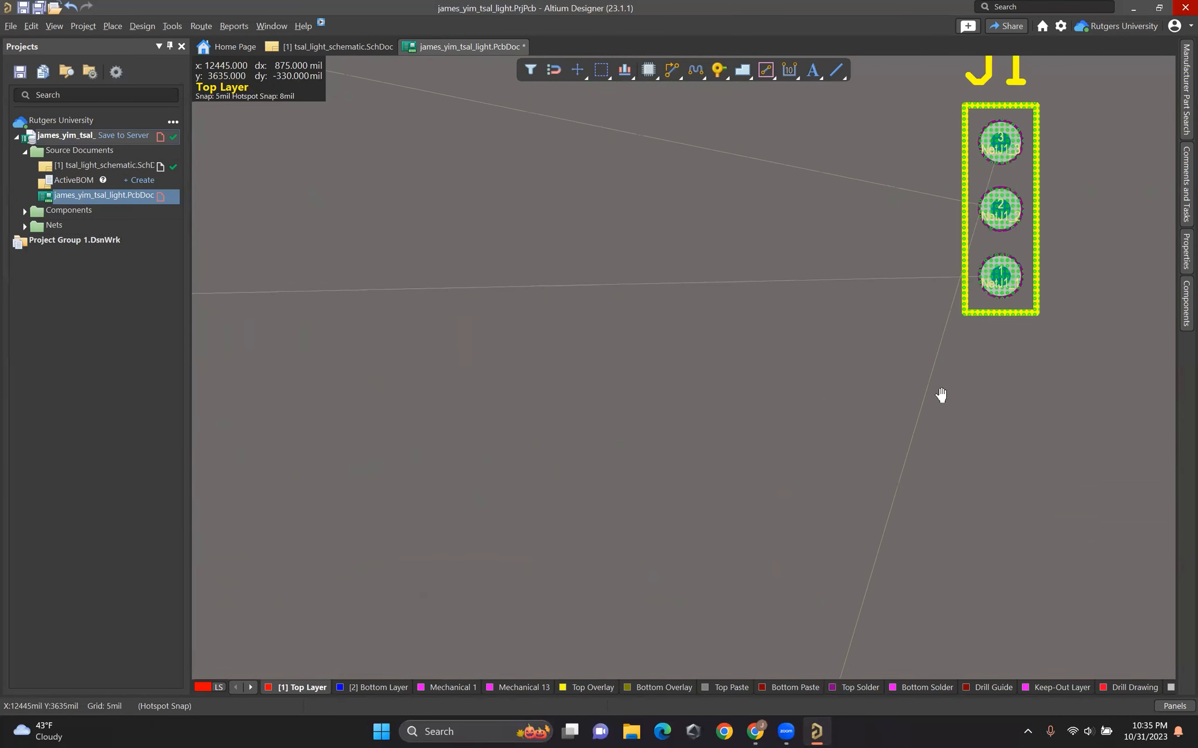
pyautogui.keyDown('ctrl'); pyautogui.scroll(-4, 993, 325); pyautogui.keyUp('ctrl')
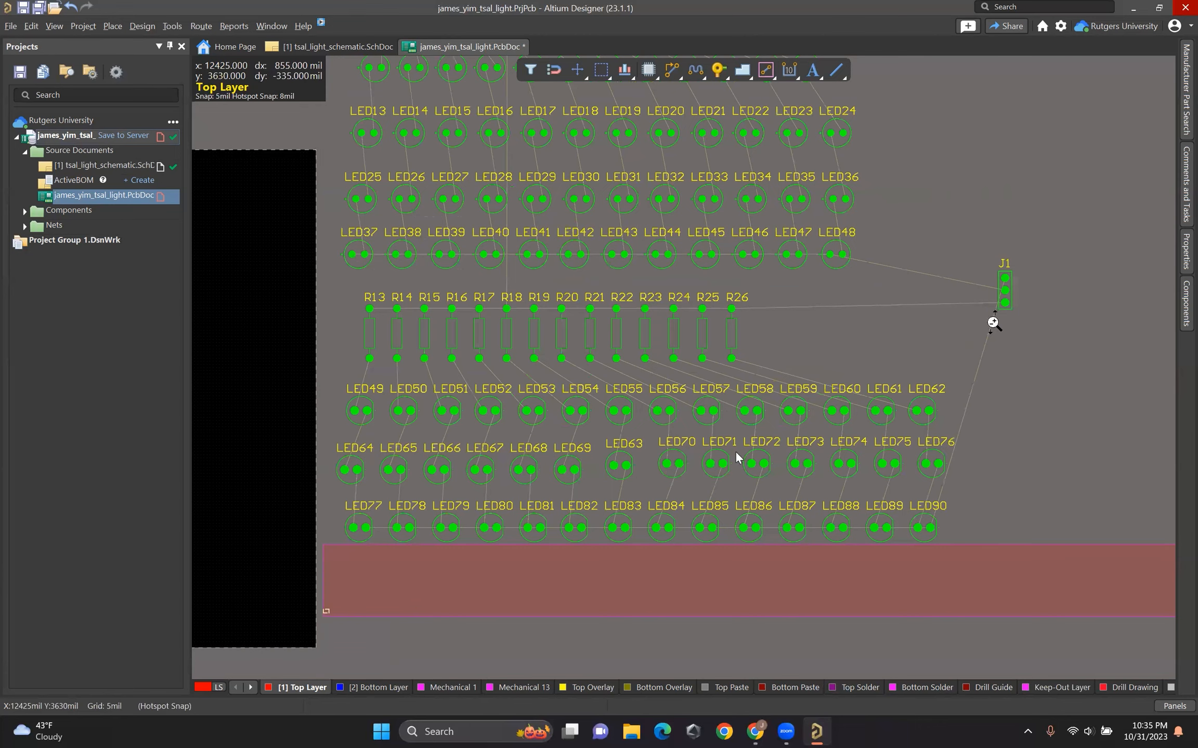
pyautogui.keyDown('ctrl'); pyautogui.scroll(-1, 990, 323); pyautogui.keyUp('ctrl')
pyautogui.moveTo(713, 195); pyautogui.dragTo(834, 262, button='right')
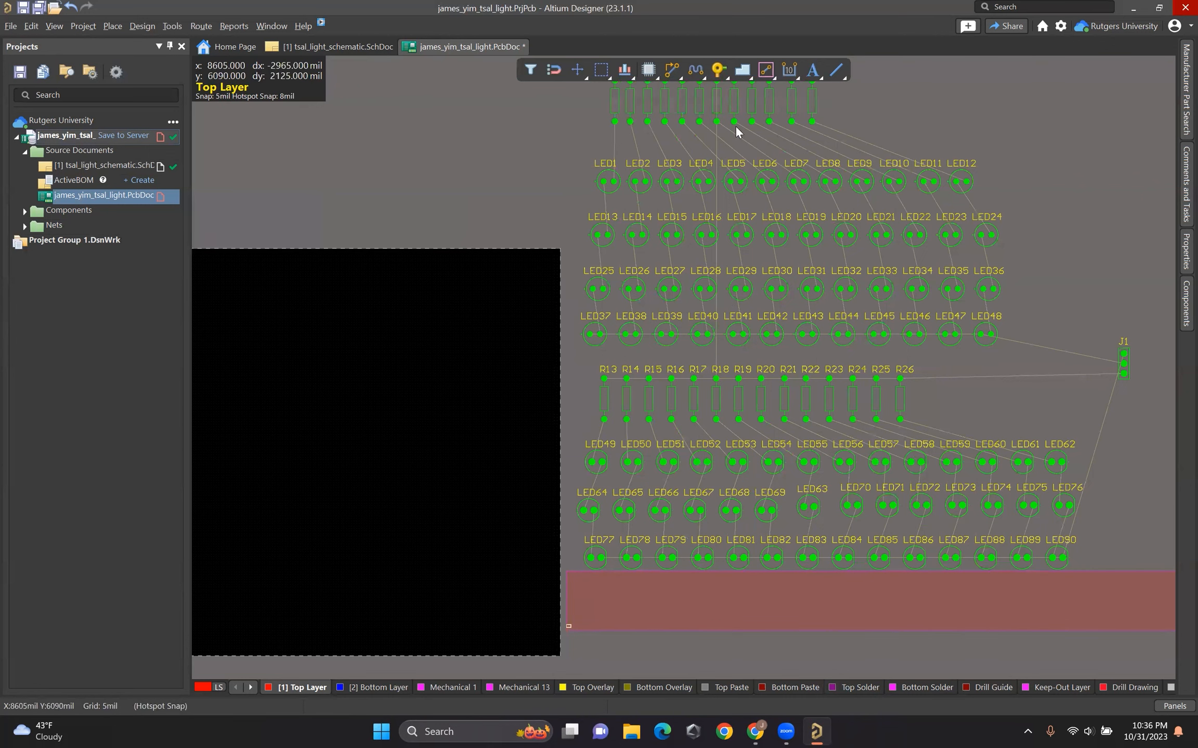
pyautogui.scroll(2, 725, 129)
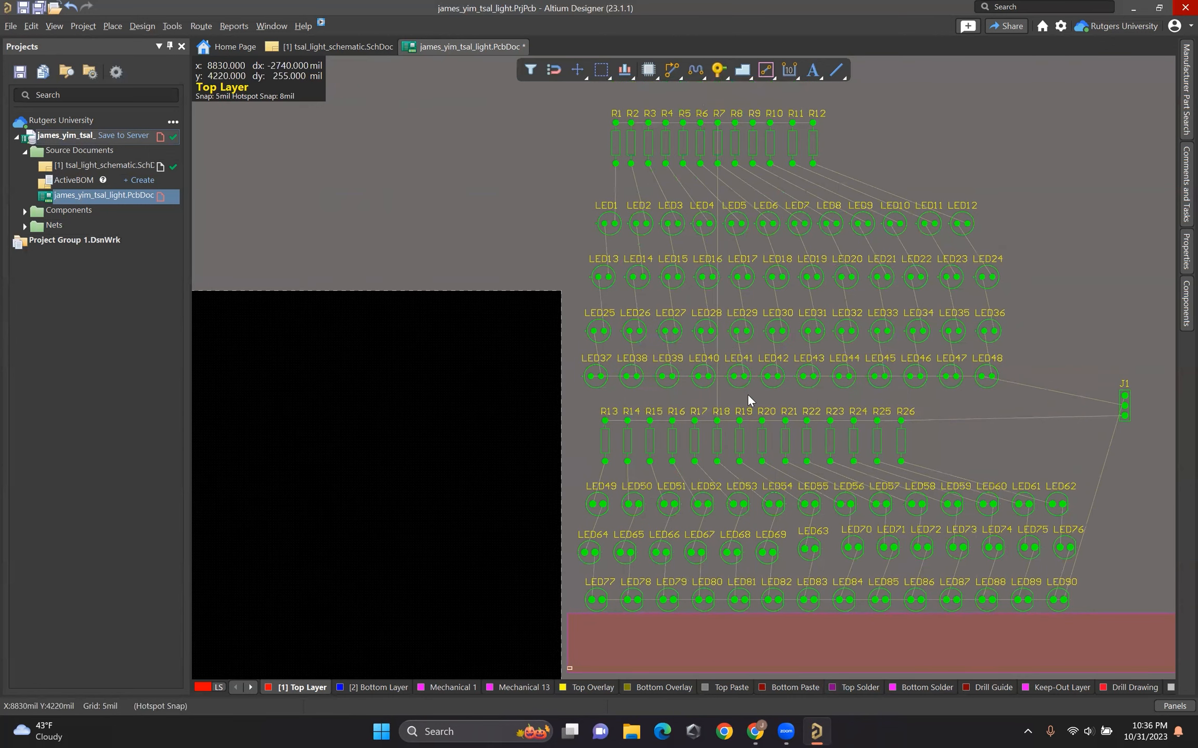
pyautogui.click(332, 50)
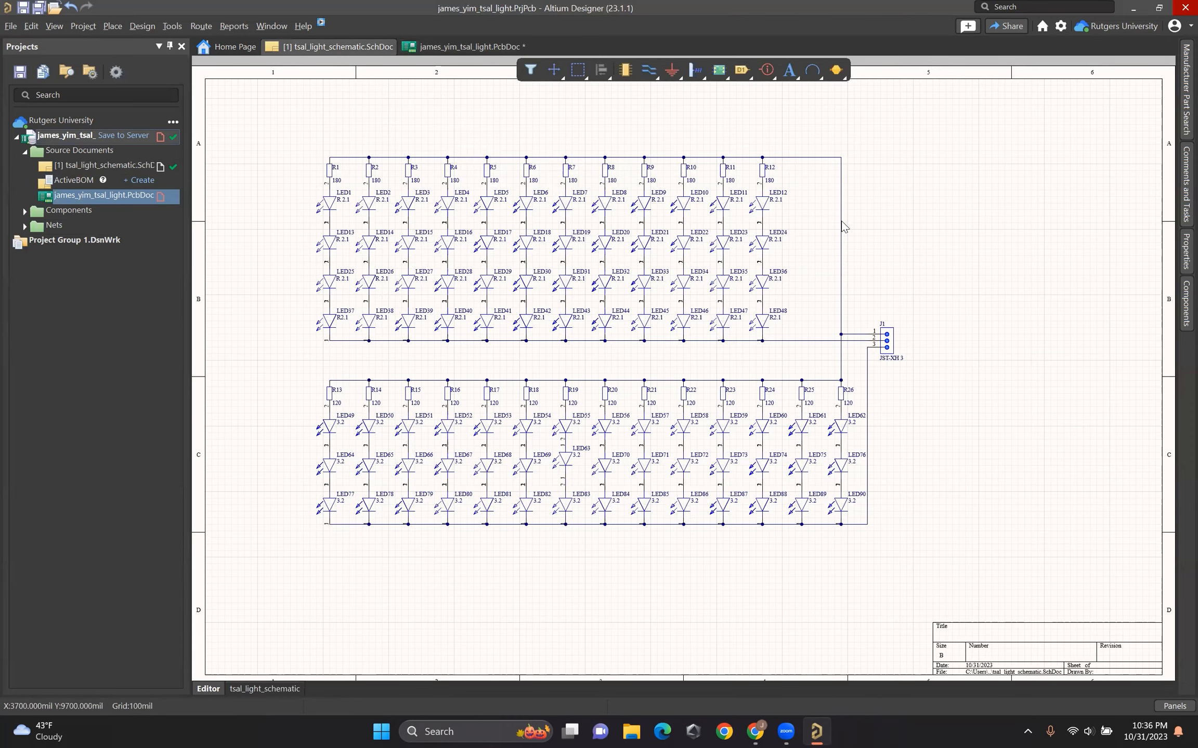
pyautogui.click(457, 48)
# Step: Draw a full circle with a radius of about 4115 mil on the Top Layer, centred near LED1
pyautogui.moveTo(1042, 253); pyautogui.dragTo(1043, 261, button='middle')
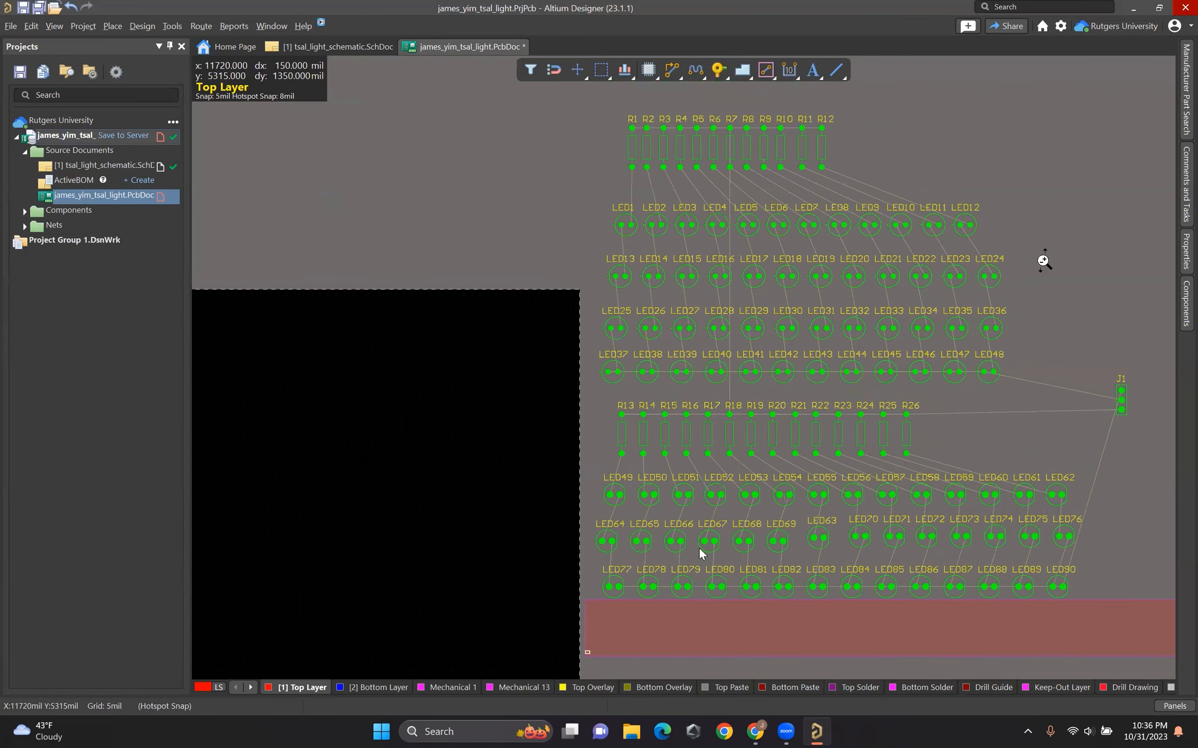
pyautogui.moveTo(700, 554); pyautogui.dragTo(700, 393, button='middle')
pyautogui.scroll(-3, 830, 378)
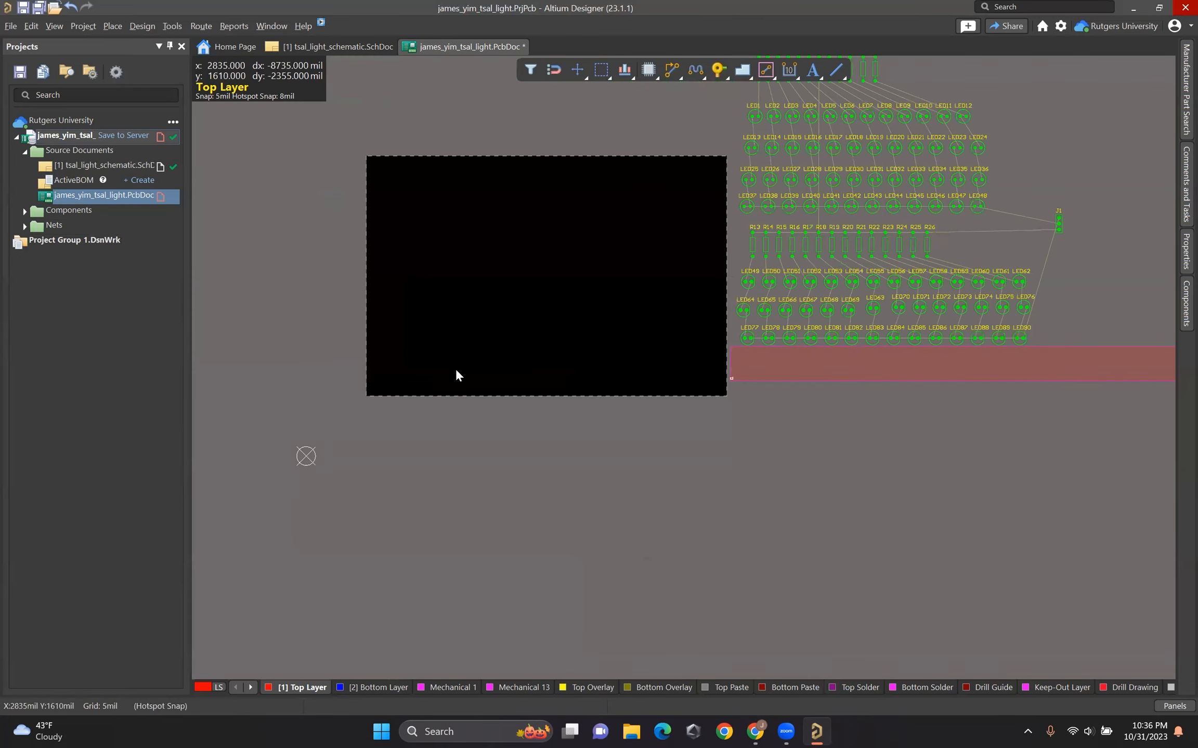
pyautogui.click(826, 67)
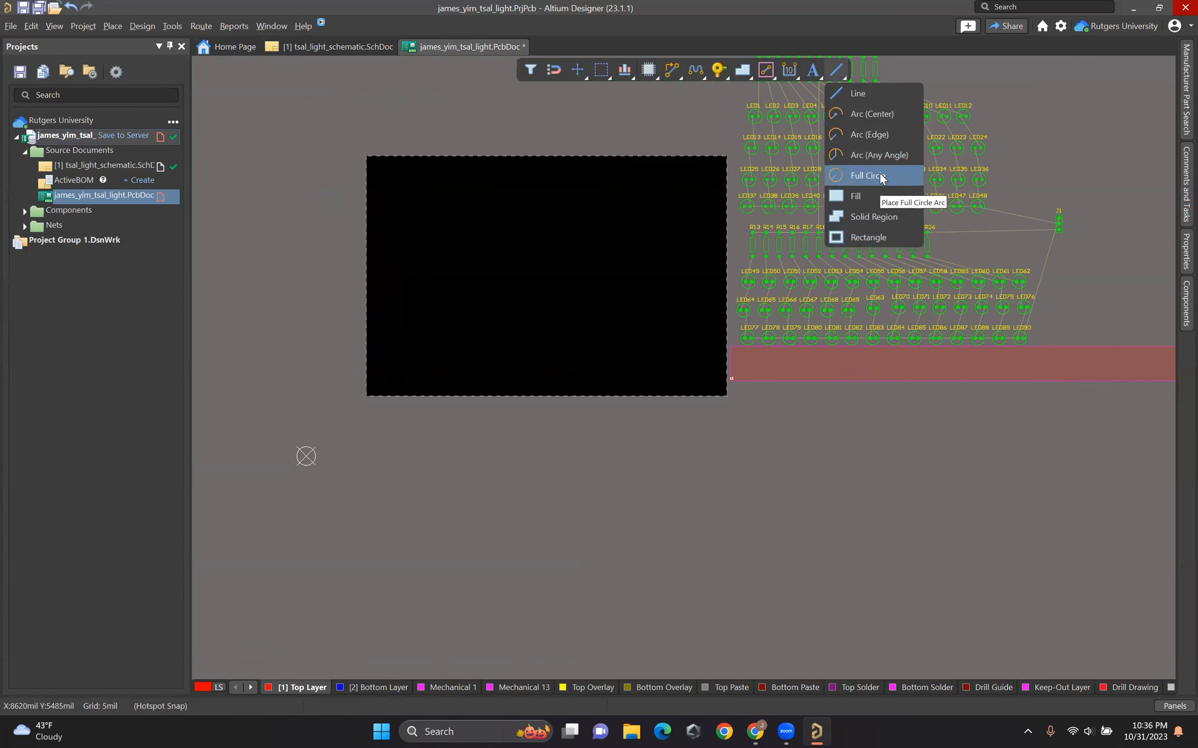
pyautogui.click(855, 196)
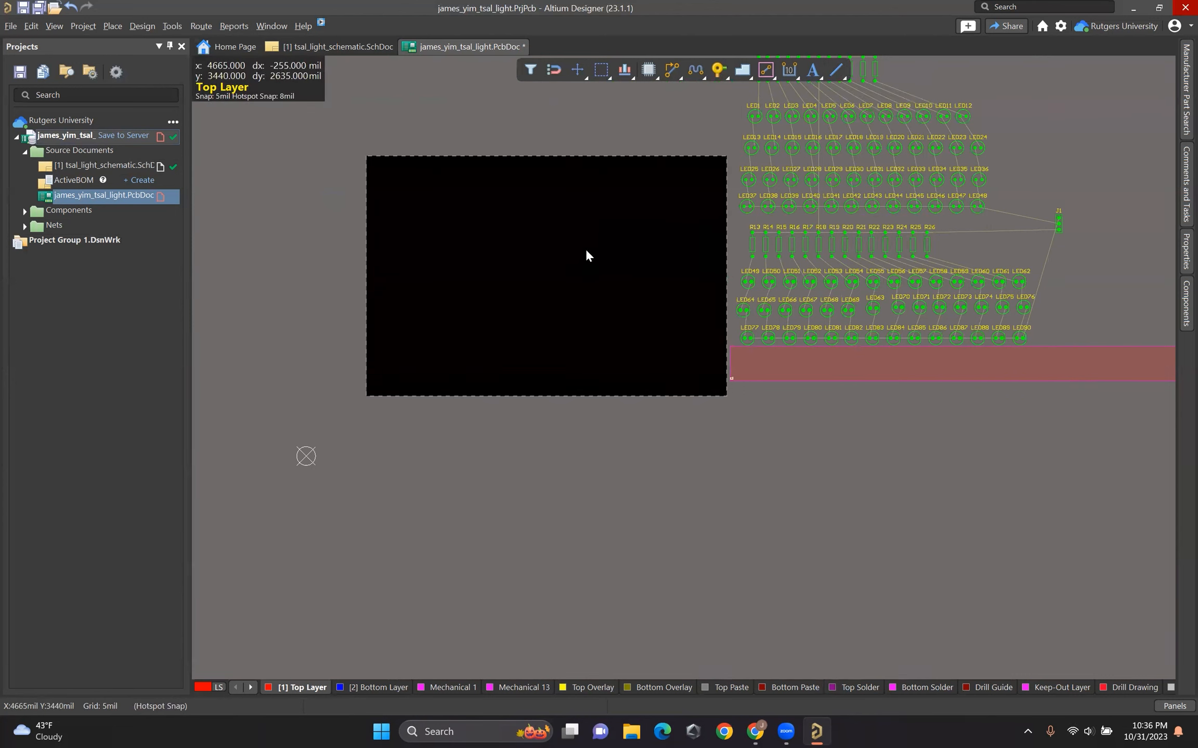
pyautogui.rightClick(834, 73)
pyautogui.click(895, 175)
pyautogui.click(722, 127)
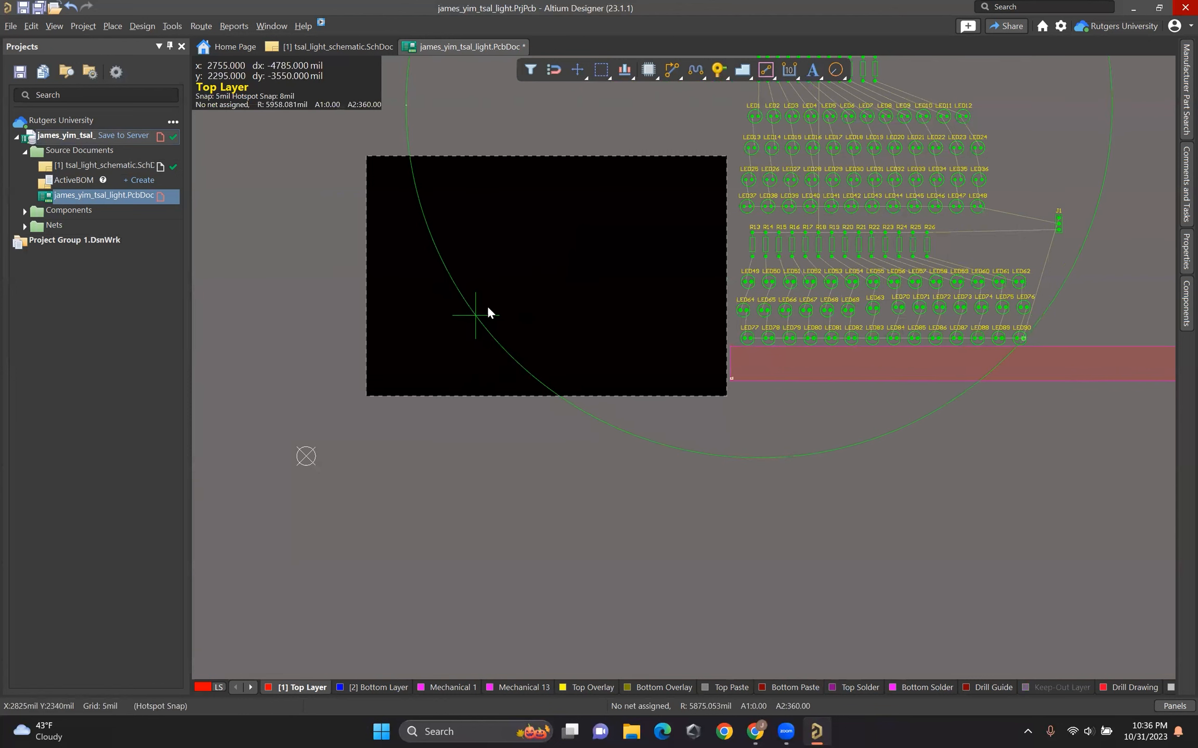
pyautogui.click(551, 238)
pyautogui.click(481, 322)
pyautogui.rightClick(587, 262)
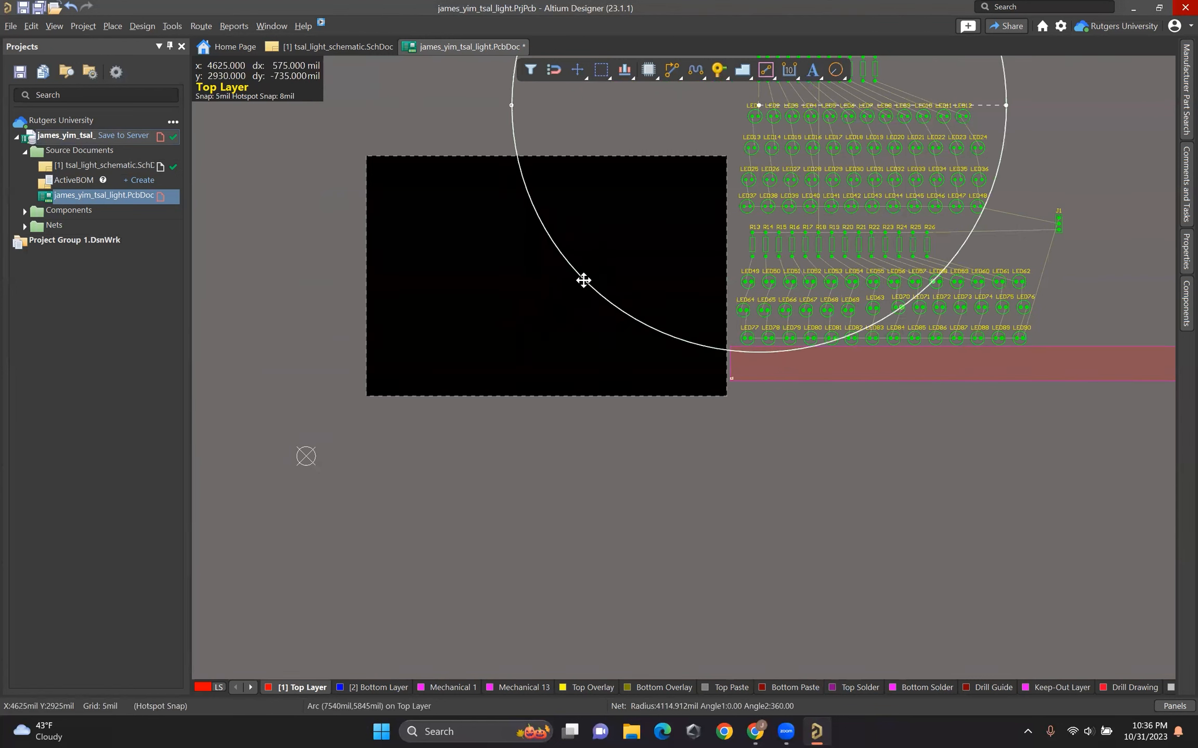
# Step: Assign the circle to the Mechanical 1 layer and move it over the black board area
pyautogui.doubleClick(583, 280)
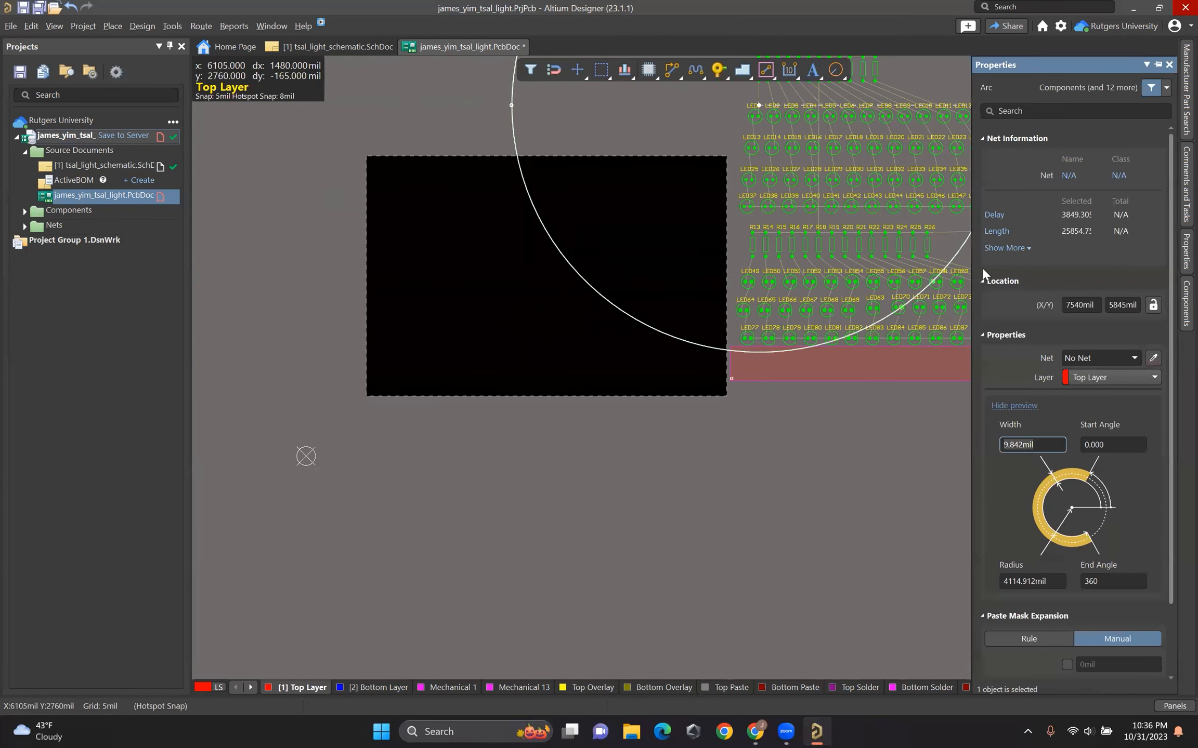
pyautogui.click(1091, 377)
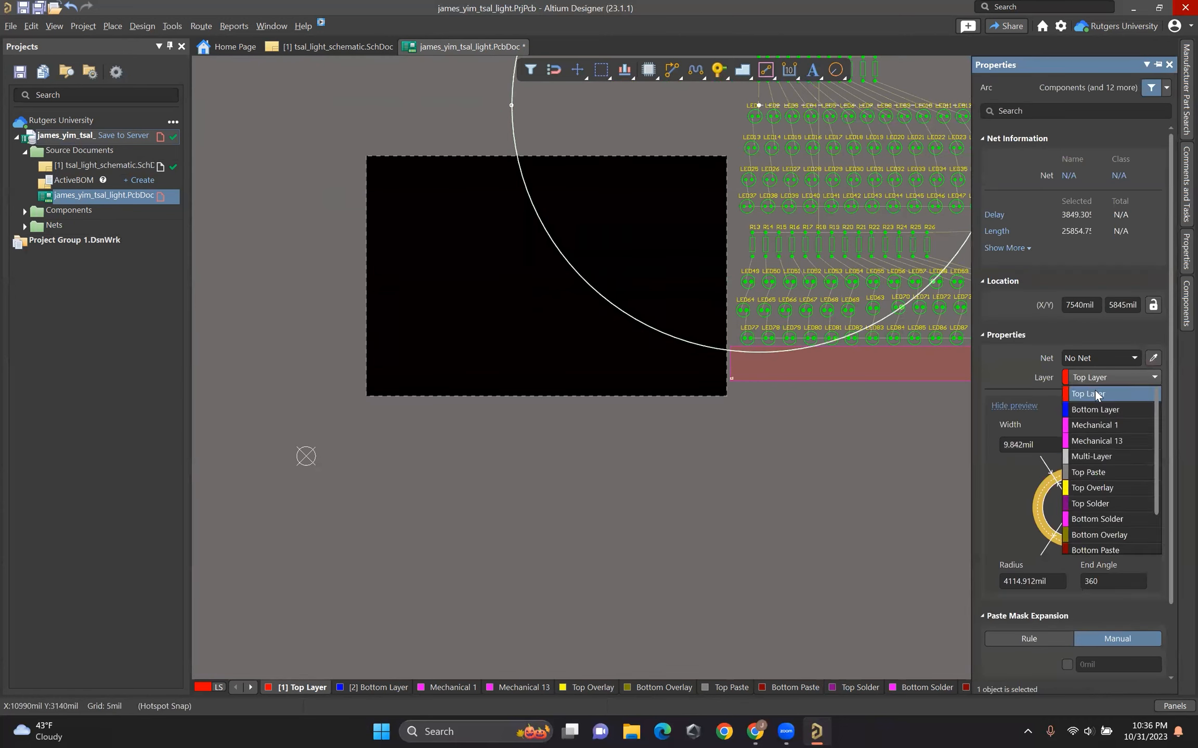
pyautogui.click(1106, 423)
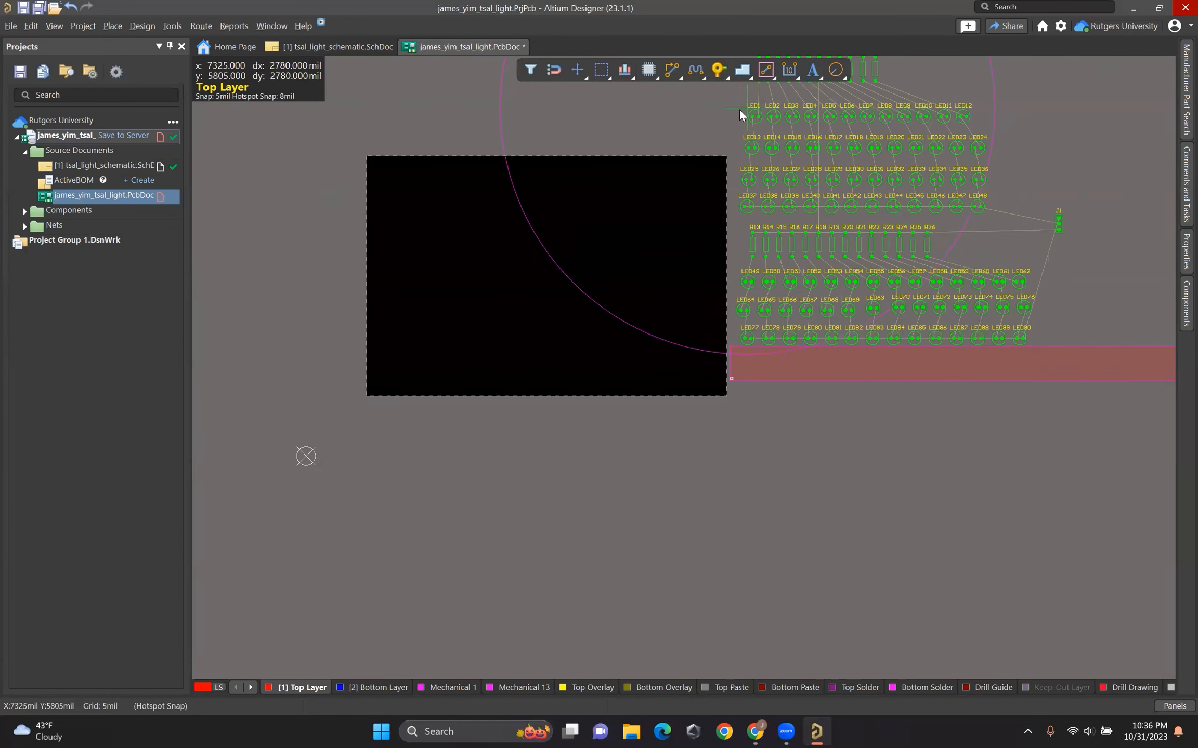
pyautogui.moveTo(740, 113); pyautogui.dragTo(535, 223)
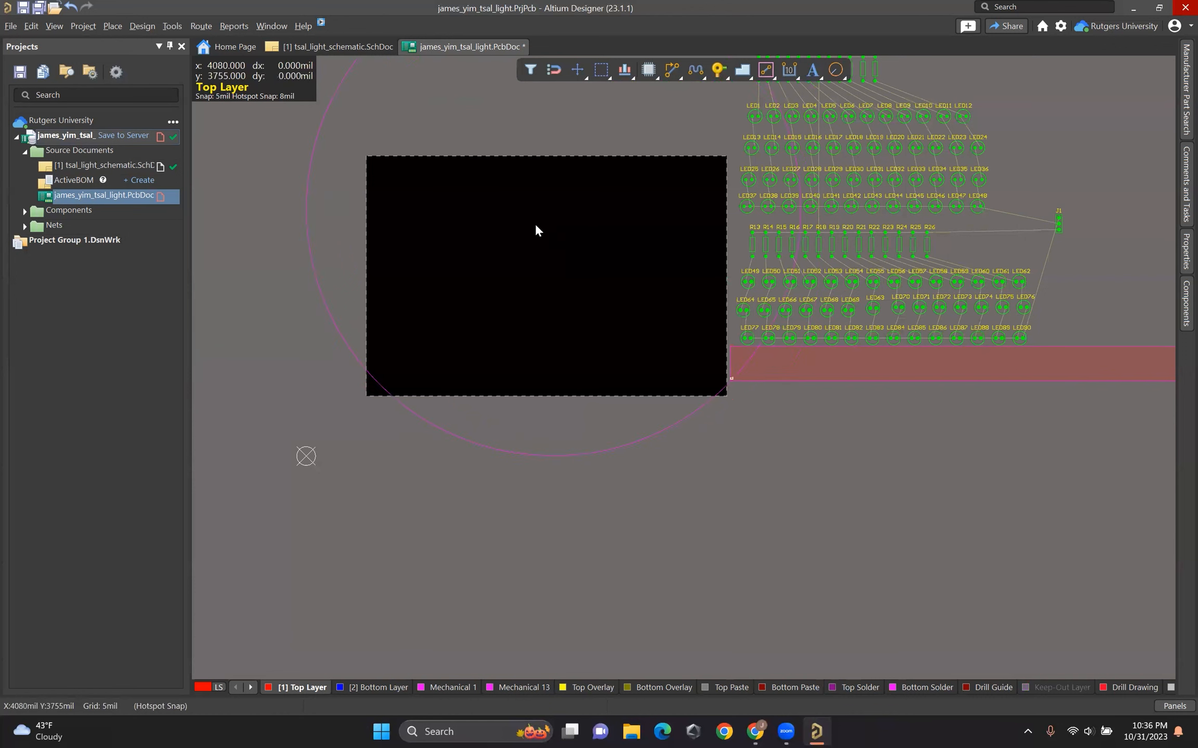
pyautogui.click(315, 273)
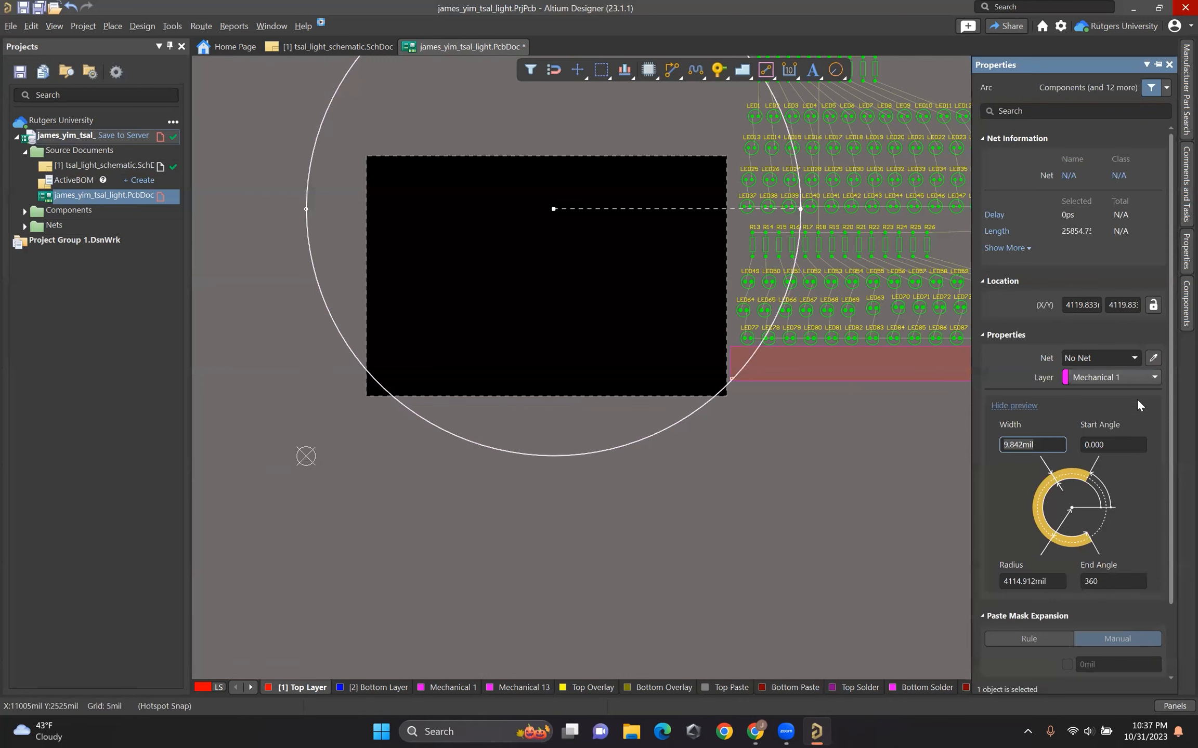
pyautogui.press('Tab')
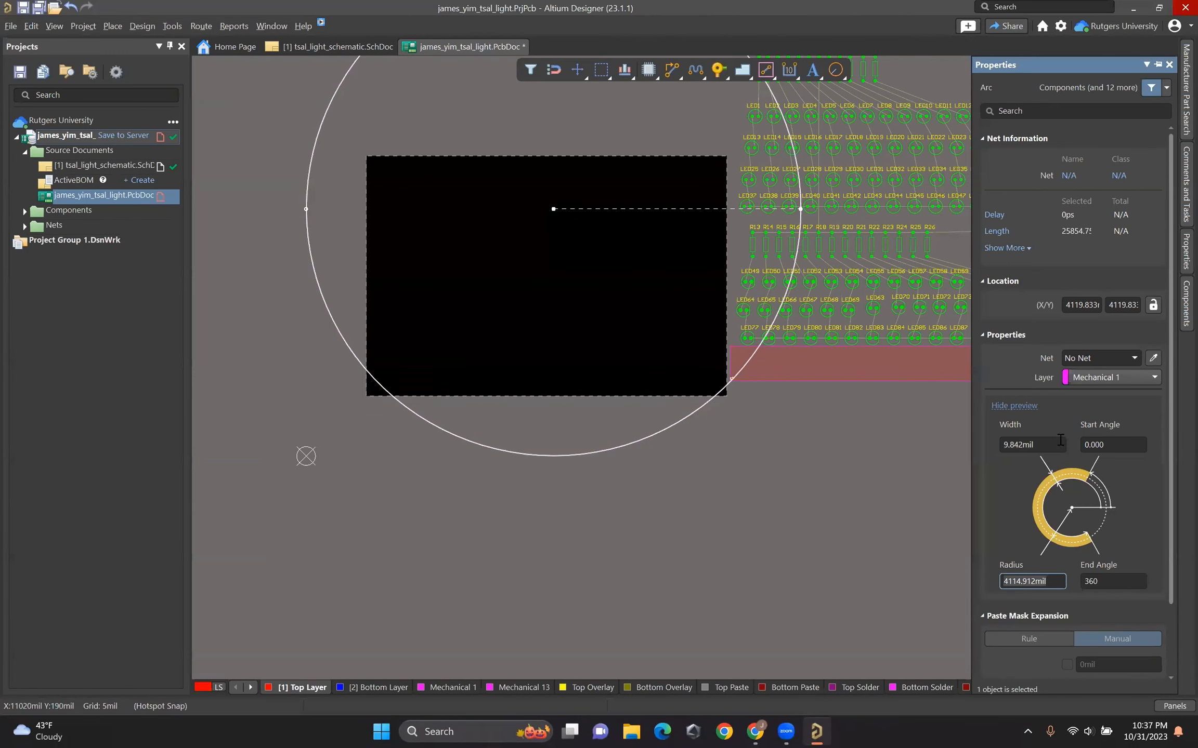
pyautogui.click(629, 456)
pyautogui.doubleClick(664, 430)
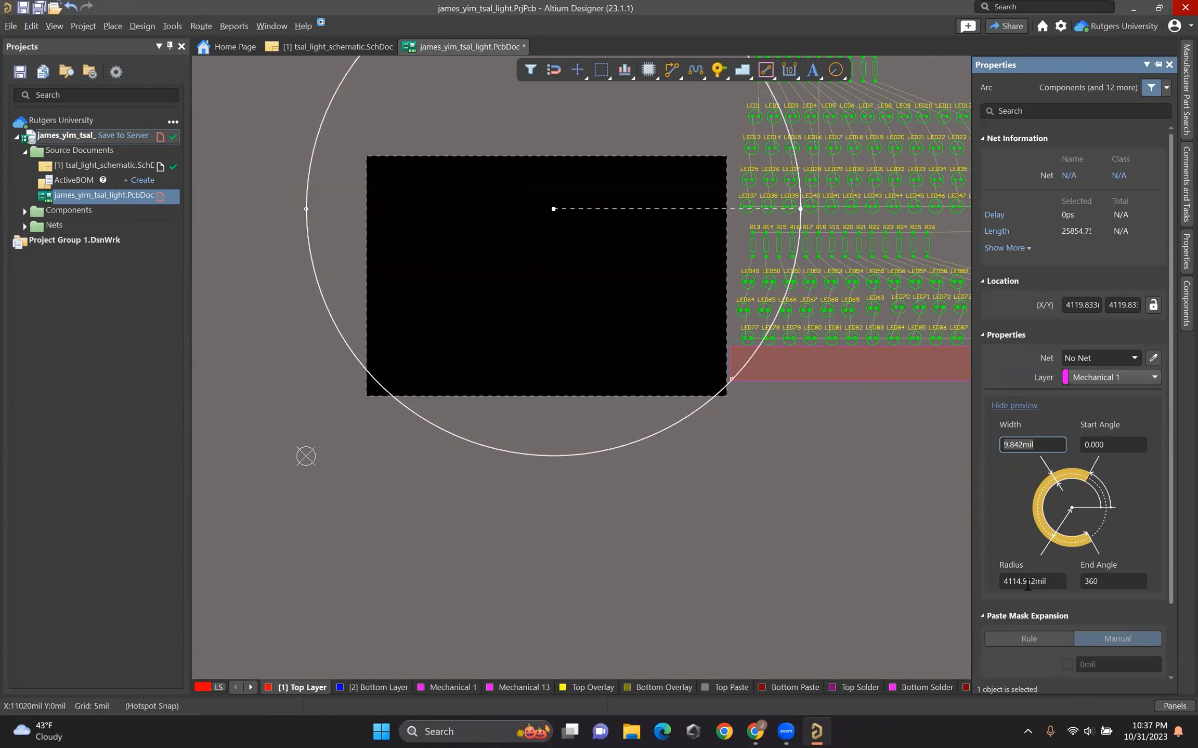
pyautogui.write('q')
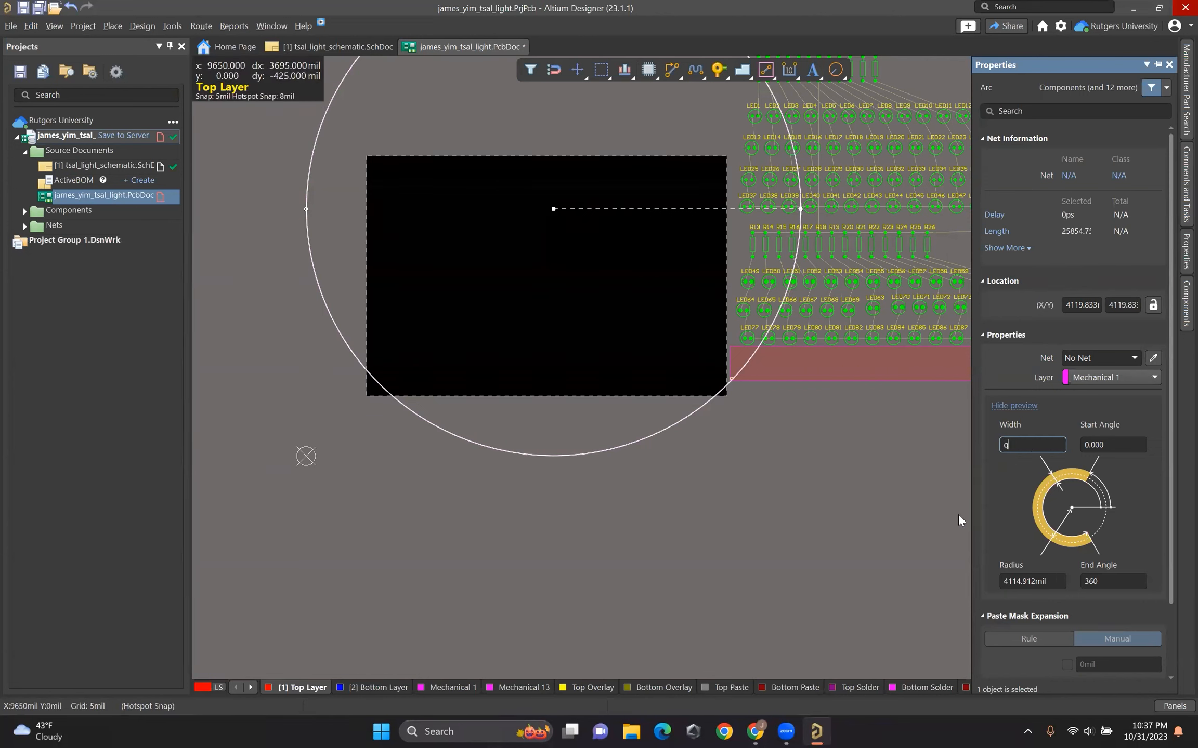
pyautogui.press('Escape')
pyautogui.click(796, 527)
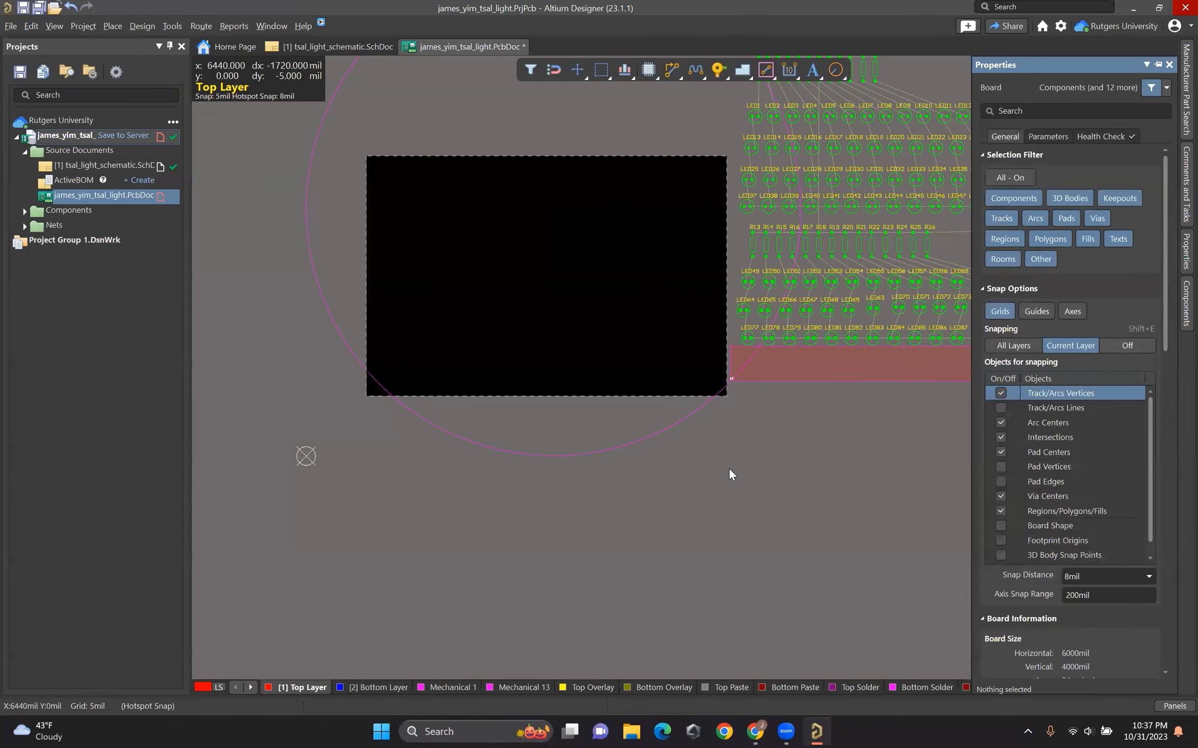
# Step: Switch the board units to millimetres and set the Mechanical 1 circle's radius to 80 mm
pyautogui.press('q')
pyautogui.click(1186, 252)
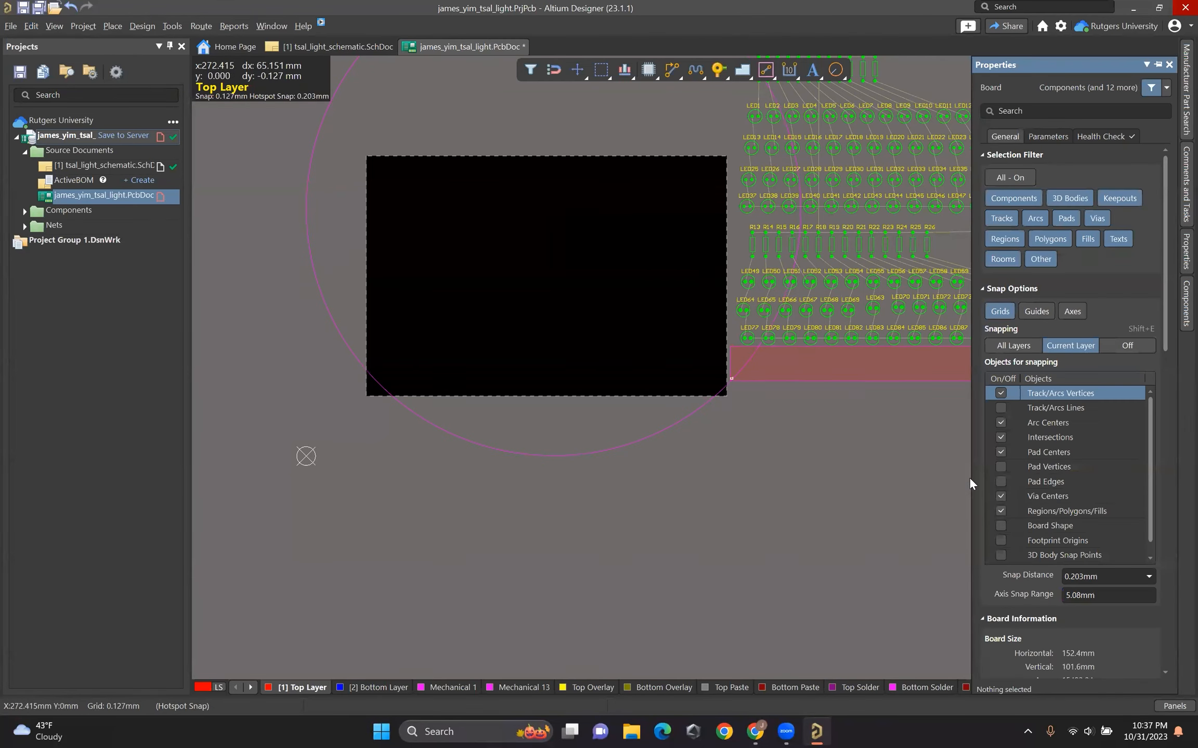
pyautogui.click(1184, 251)
pyautogui.click(1182, 259)
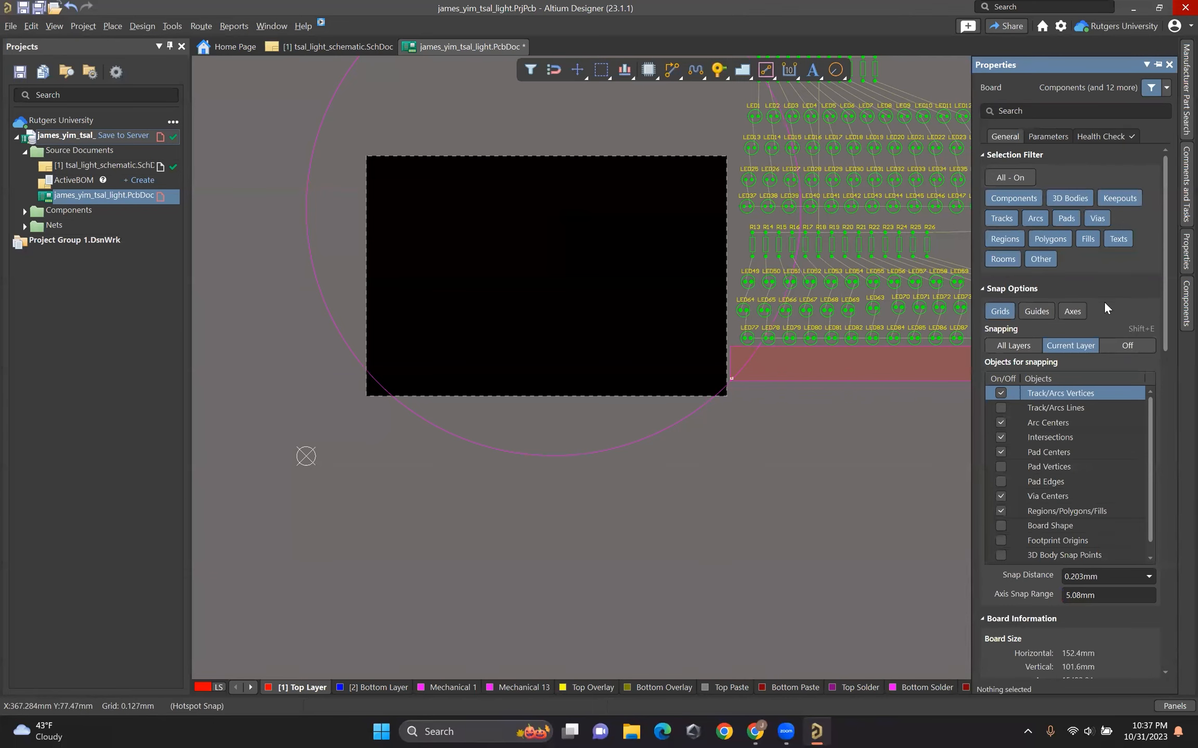
pyautogui.scroll(-10, 1103, 301)
pyautogui.click(660, 431)
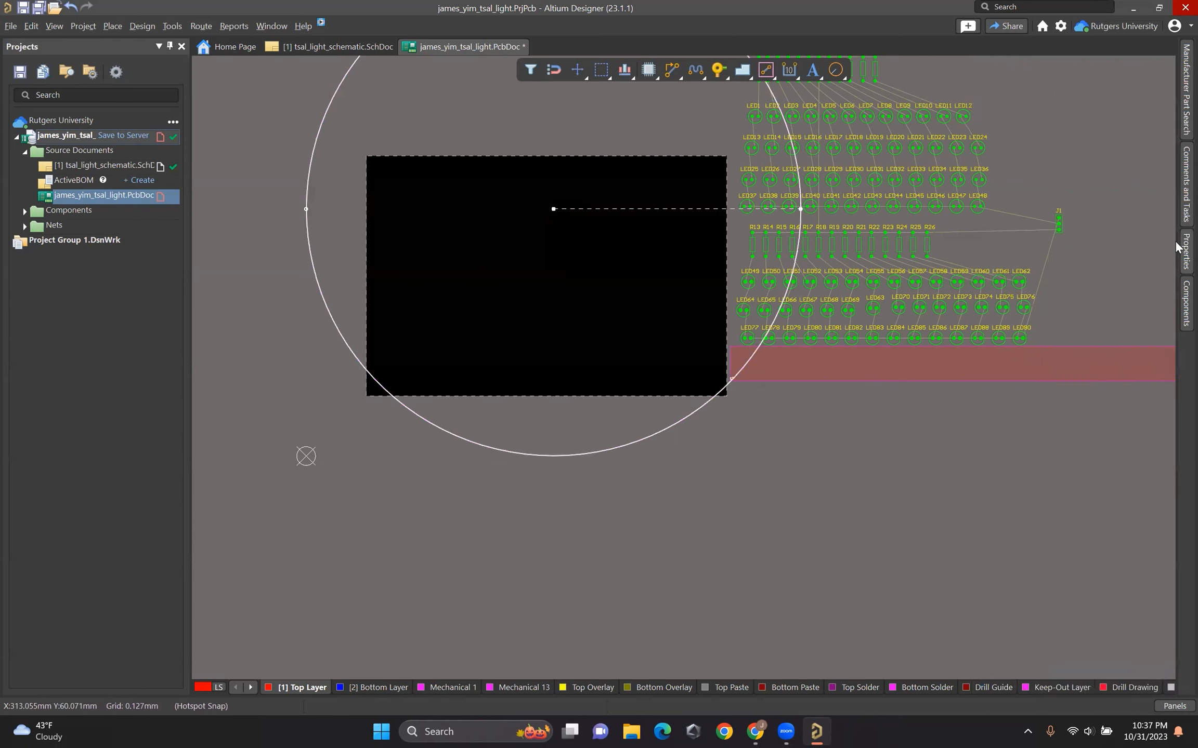
pyautogui.moveTo(1177, 246)
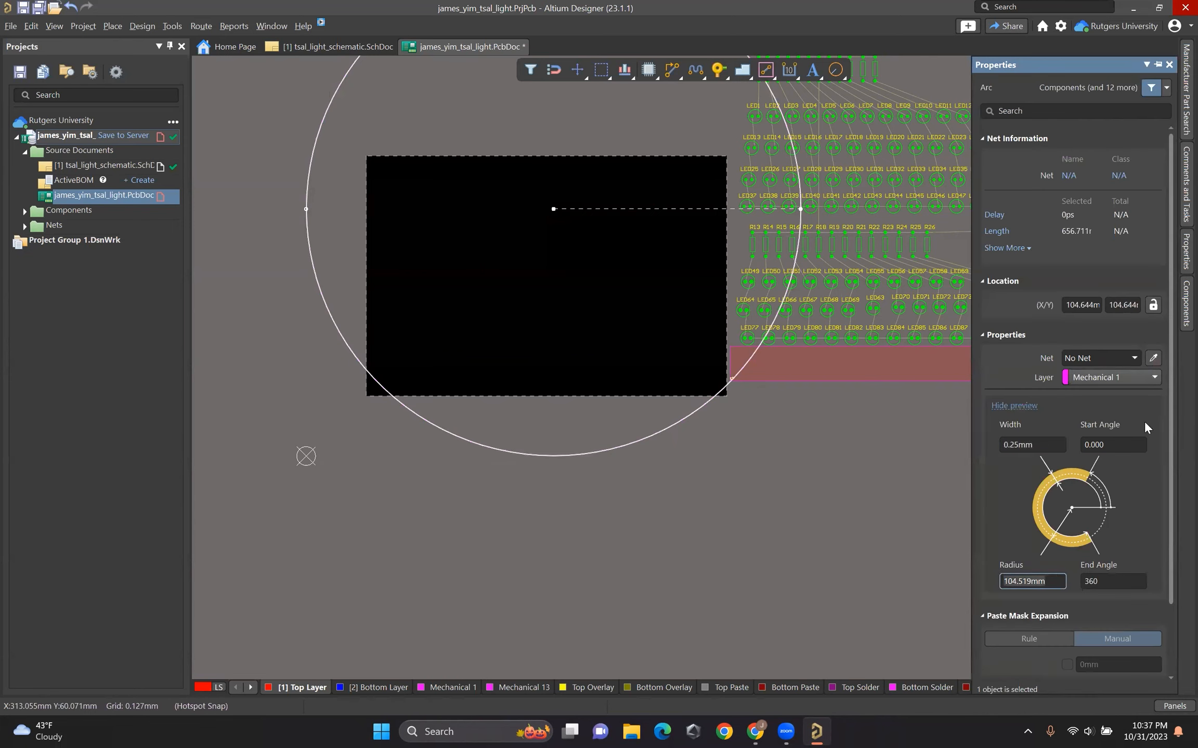
pyautogui.write('80mm')
pyautogui.press('Return')
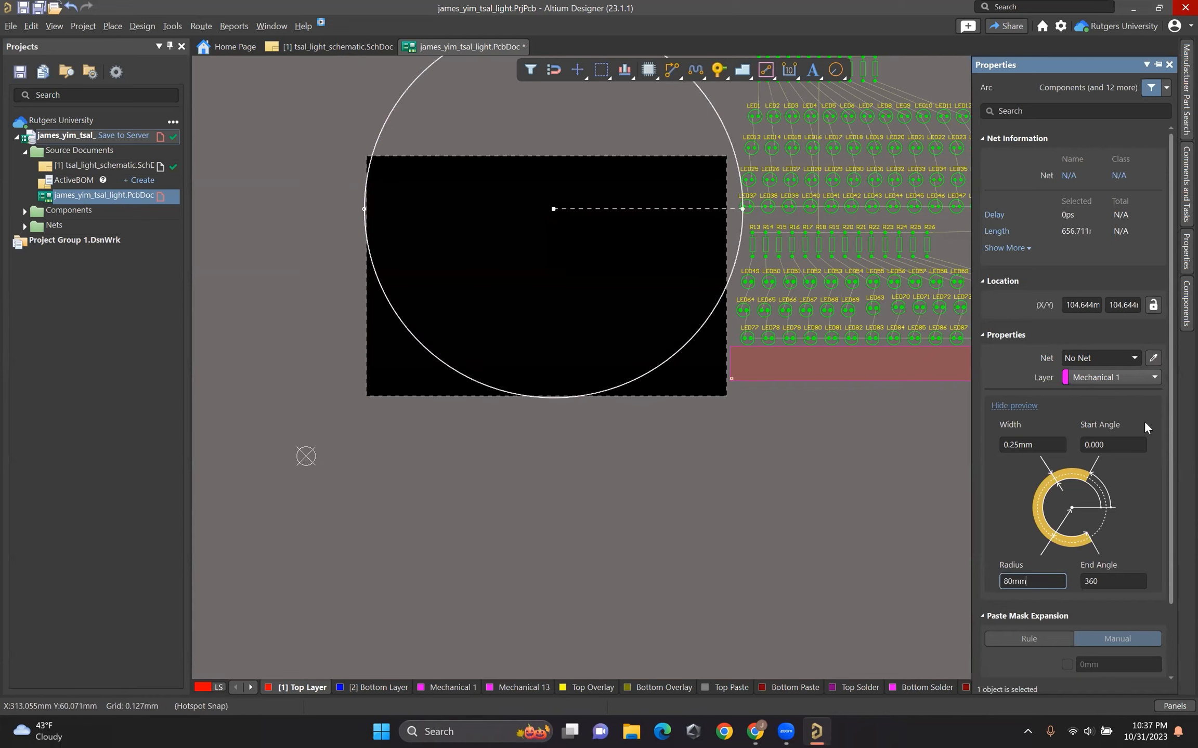
# Step: Set the circle's centre location to X 100 mm and Y 100 mm
pyautogui.click(1081, 305)
pyautogui.click(1184, 304)
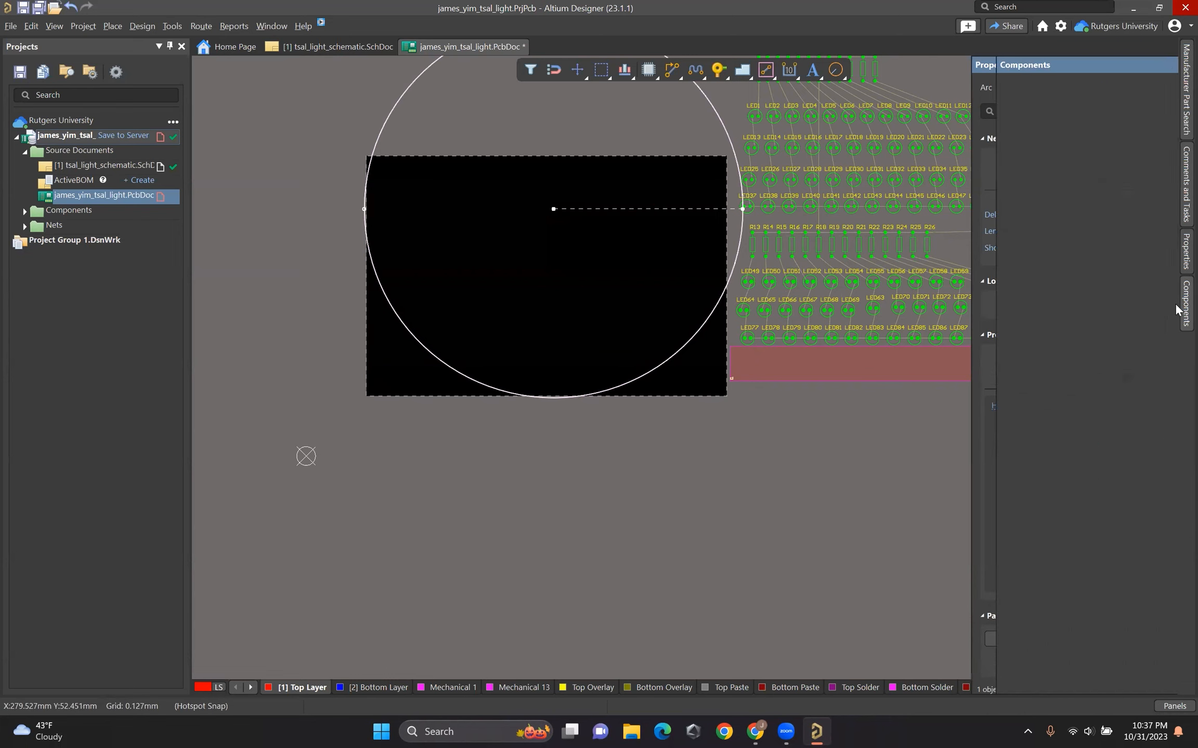
pyautogui.click(1178, 255)
pyautogui.click(1116, 307)
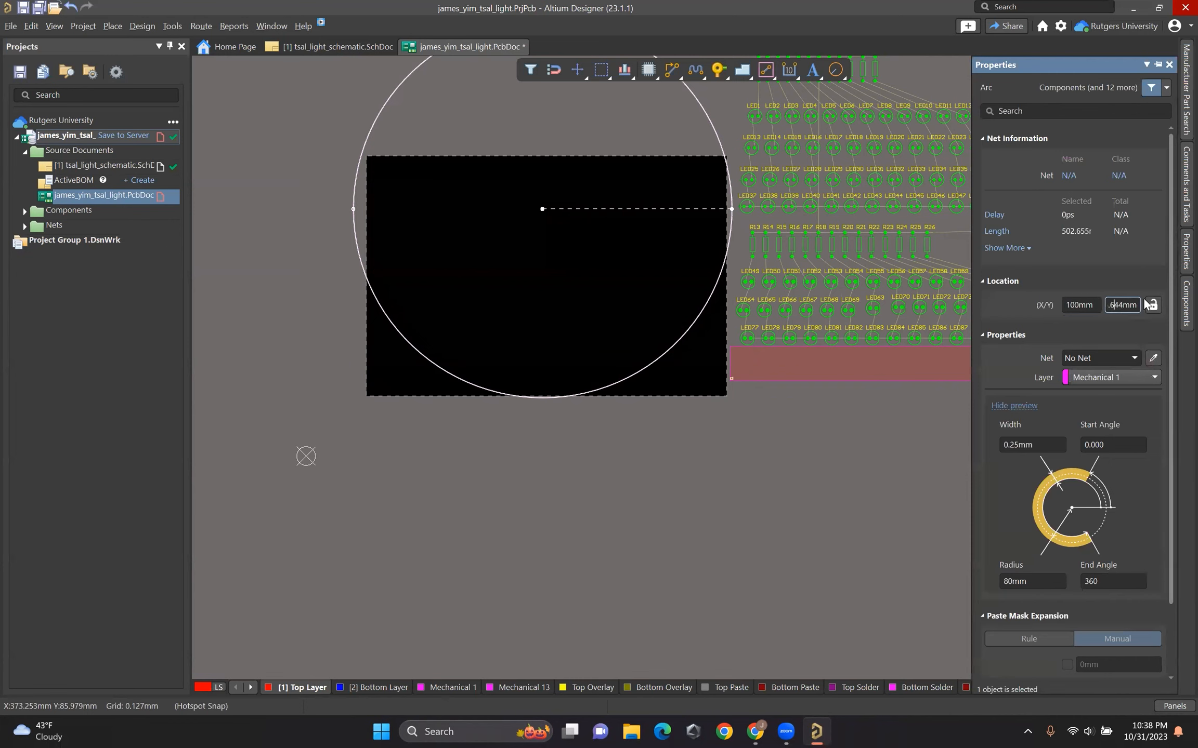
pyautogui.write('100')
pyautogui.press('Return')
pyautogui.click(1155, 307)
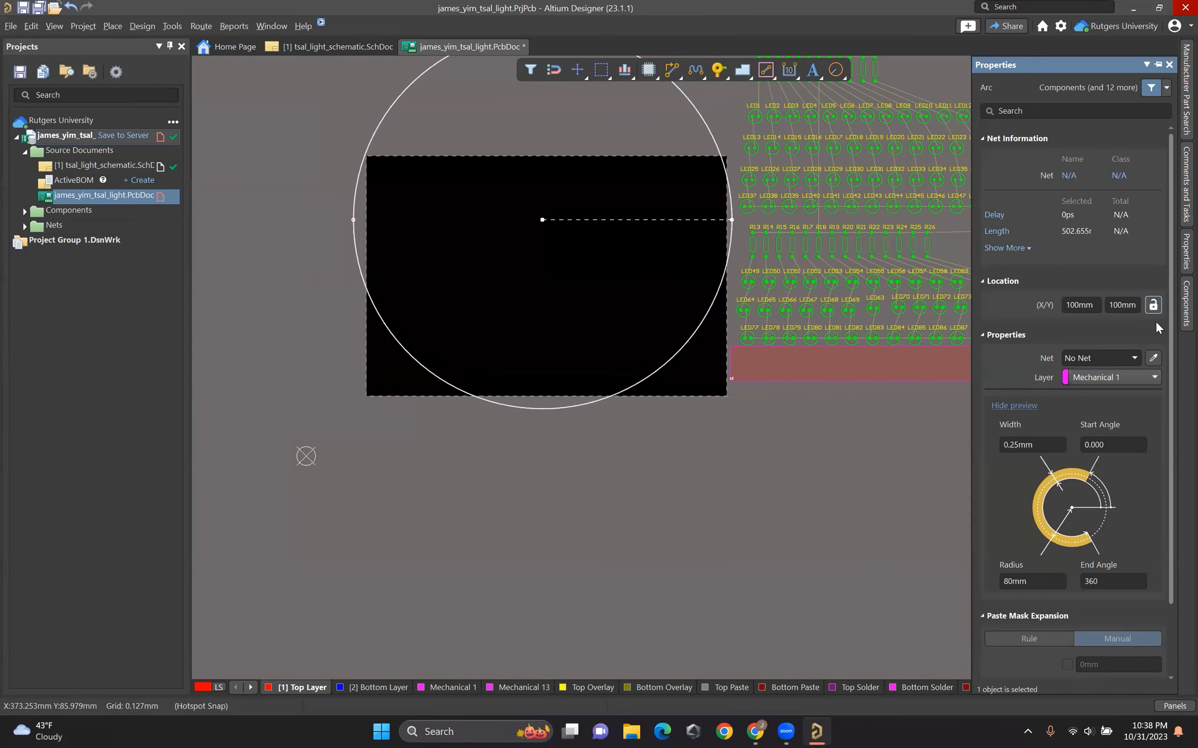
# Step: Define the board shape from the selected circle on Mechanical 1
pyautogui.click(492, 420)
pyautogui.click(493, 402)
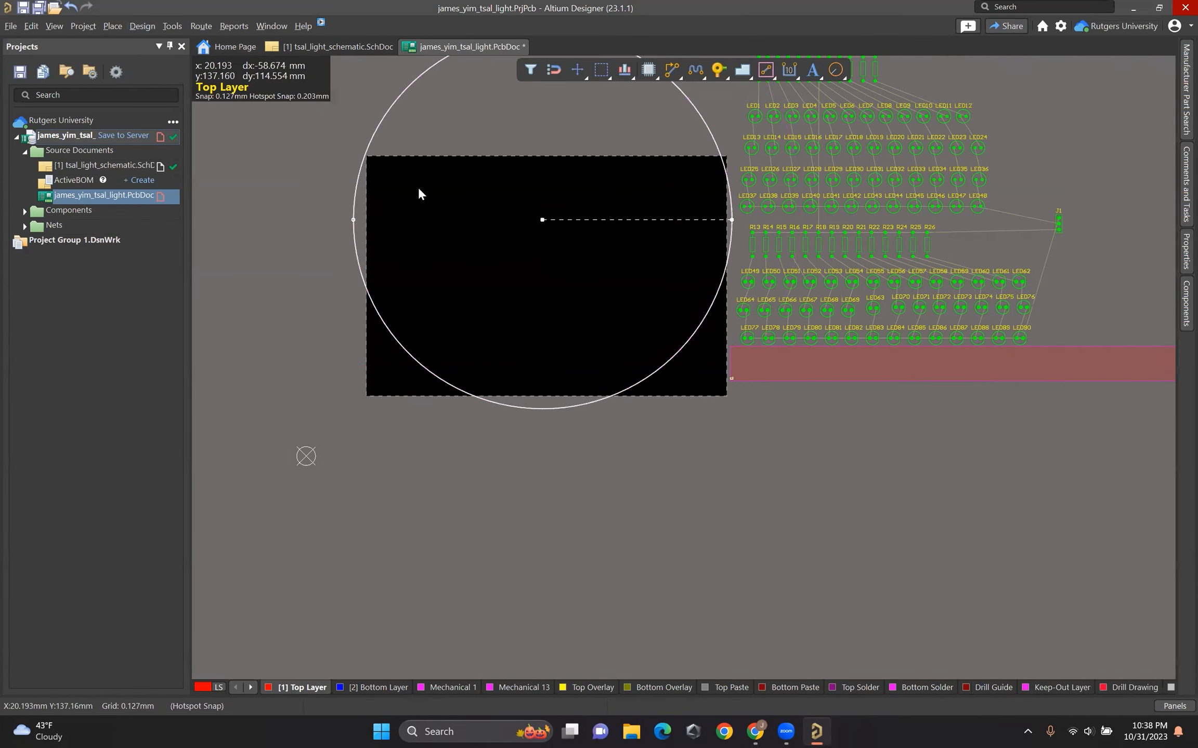
pyautogui.click(172, 26)
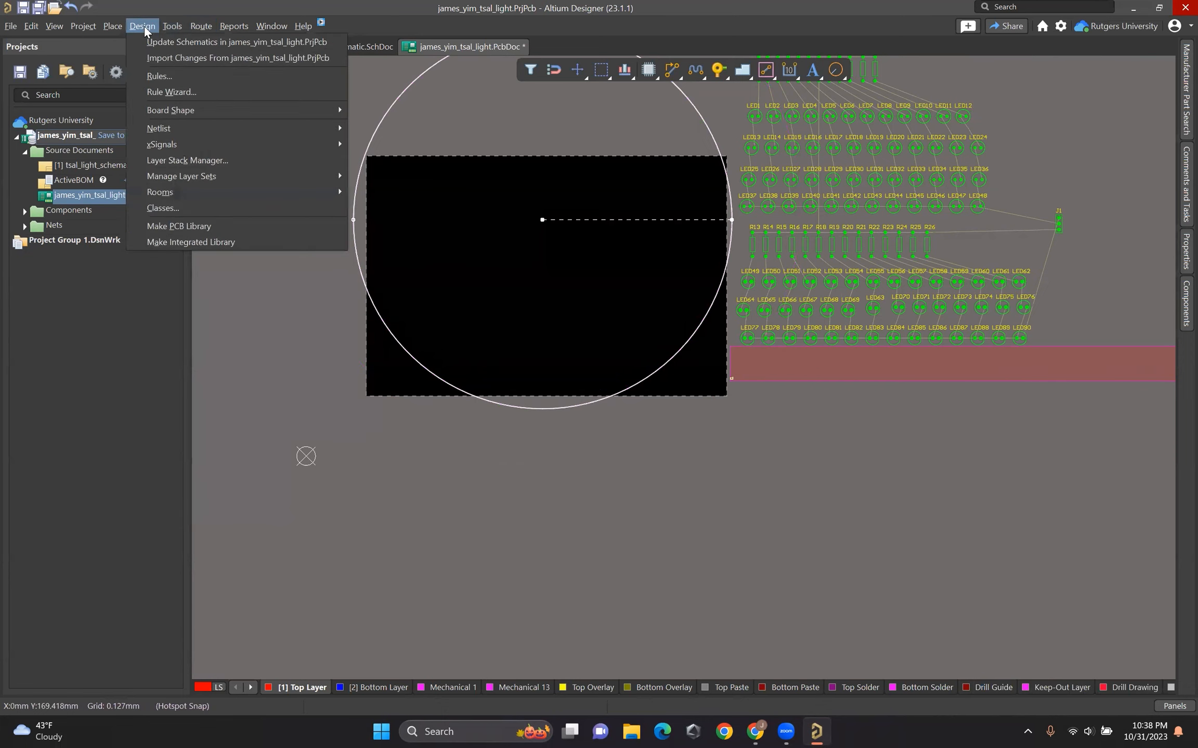
pyautogui.moveTo(196, 108)
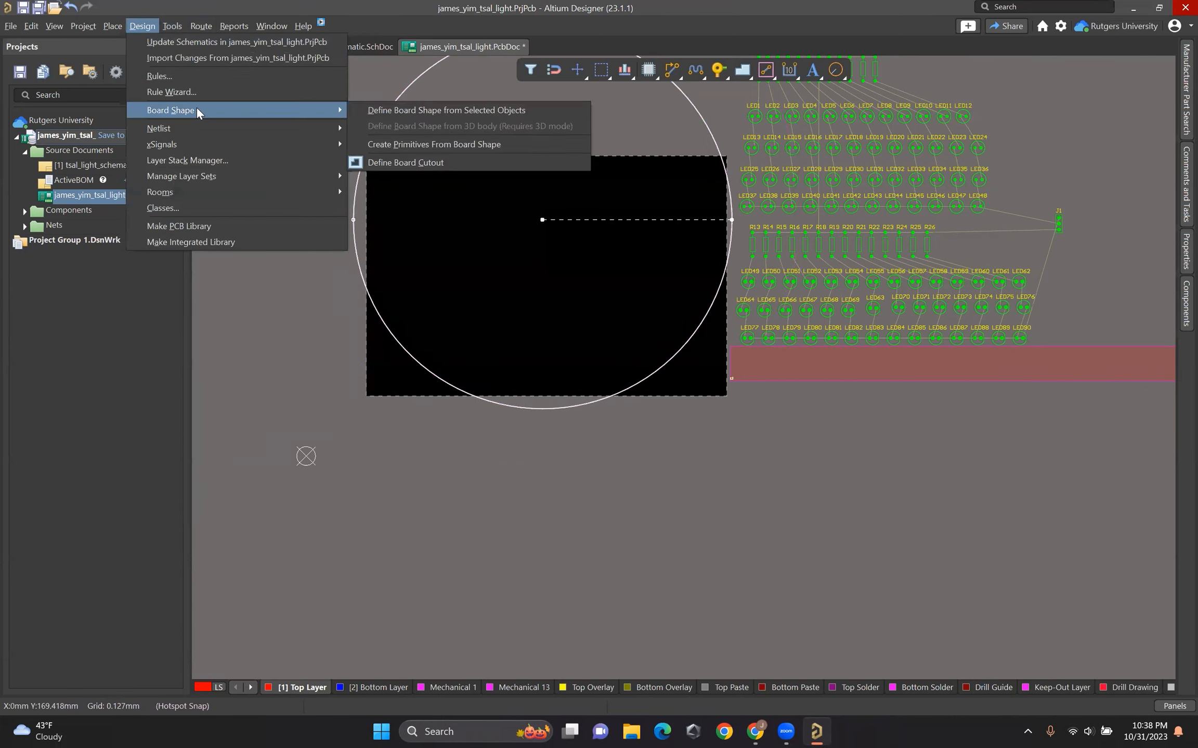
pyautogui.click(439, 112)
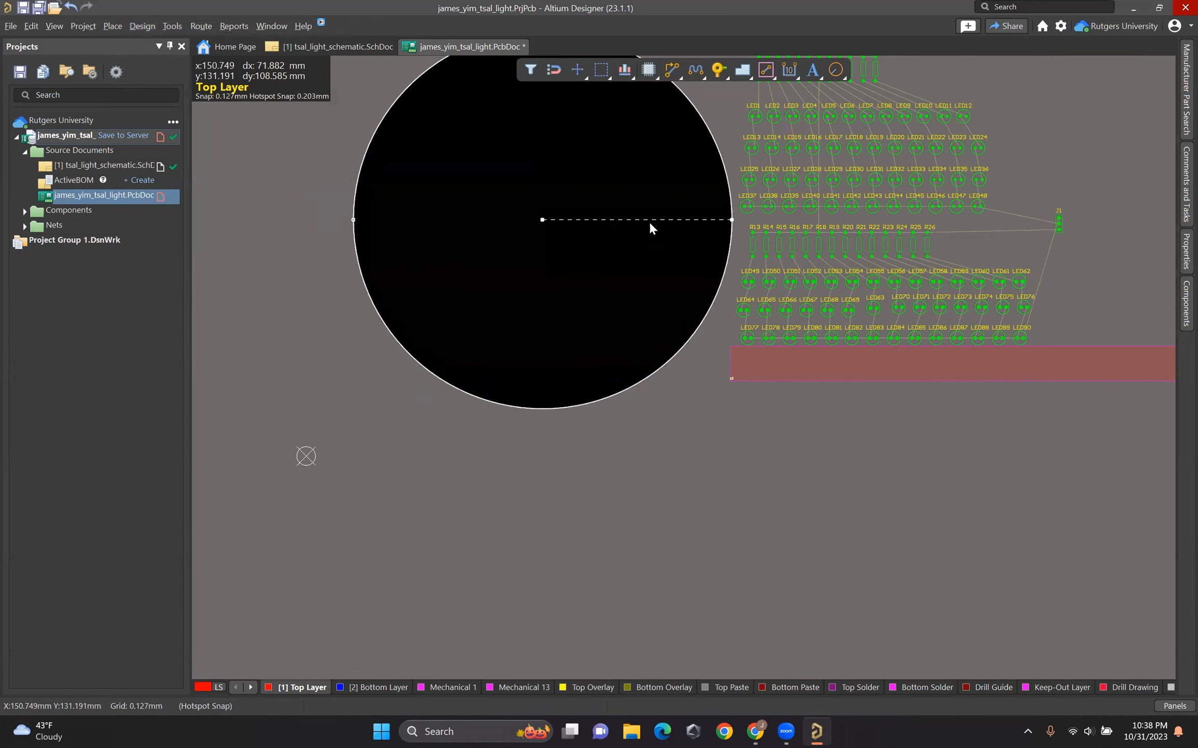
# Step: Inspect the circular board in 3D, including from a tilted angle, and return to the 2D layout
pyautogui.press('3')
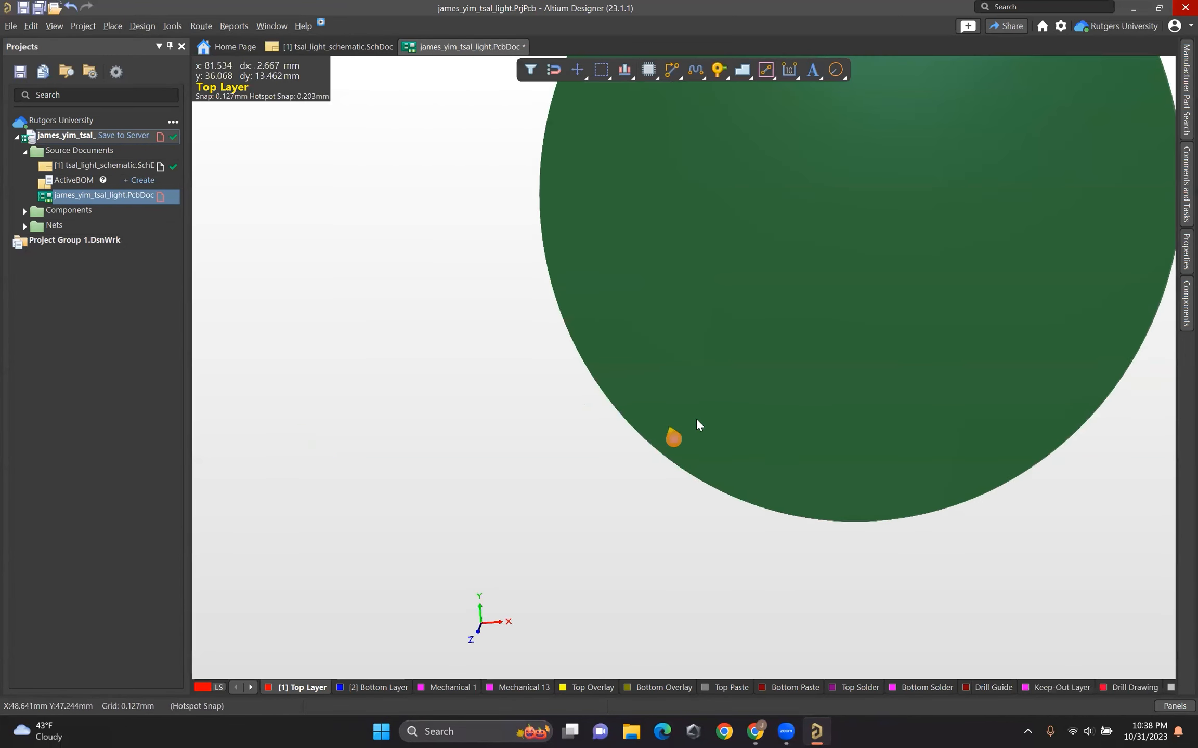
pyautogui.moveTo(754, 374); pyautogui.dragTo(427, 468, button='right')
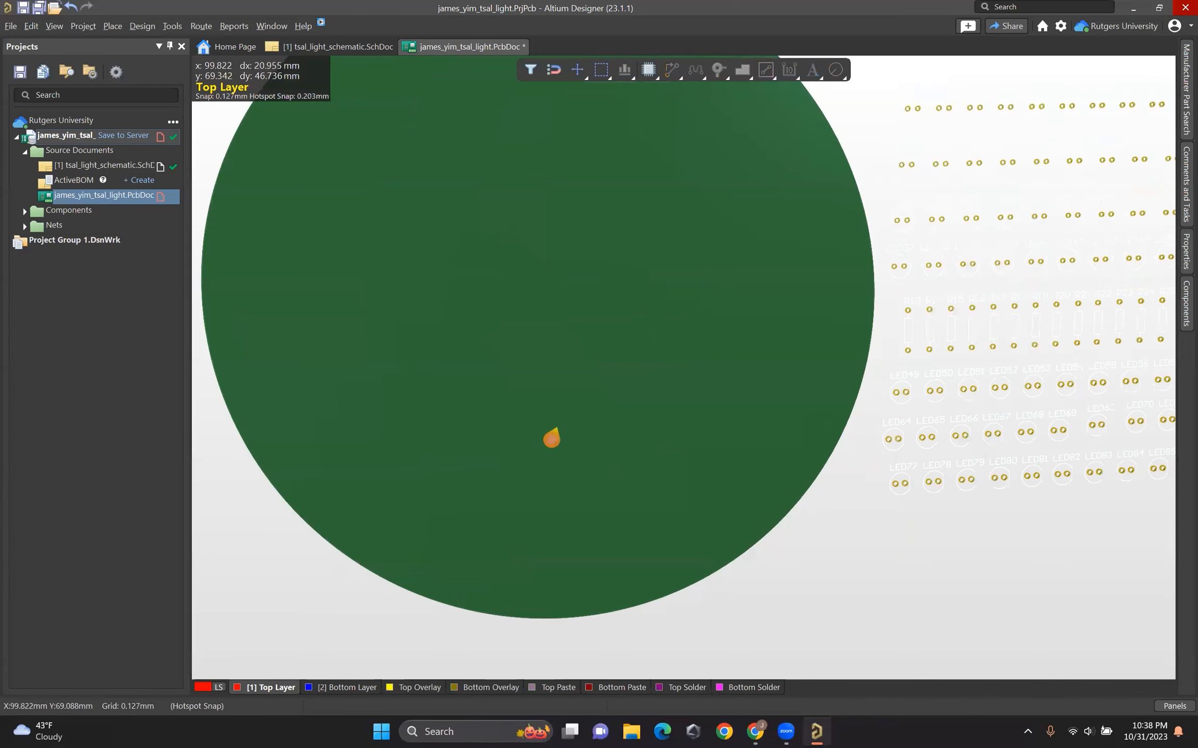
pyautogui.keyDown('ctrl'); pyautogui.scroll(-3, 563, 434); pyautogui.keyUp('ctrl')
pyautogui.keyDown('shift'); pyautogui.moveTo(556, 395); pyautogui.dragTo(522, 355, button='right'); pyautogui.keyUp('shift')
pyautogui.press('2')
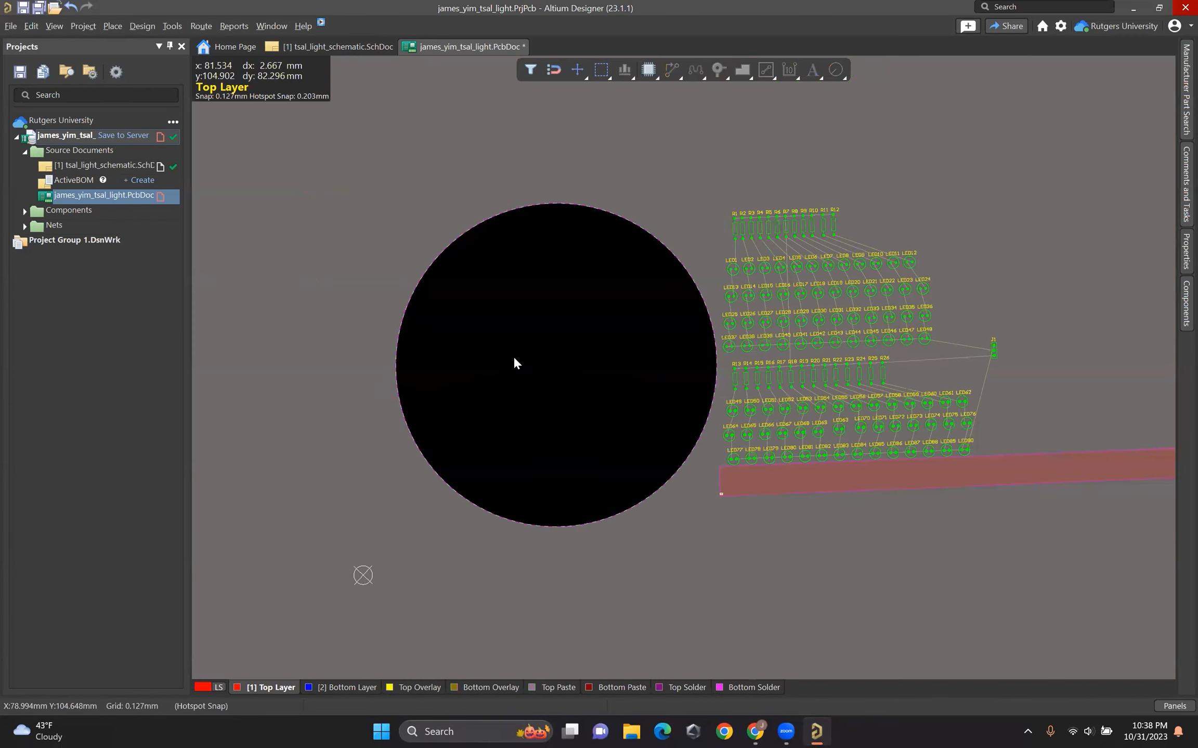
pyautogui.scroll(2, 514, 292)
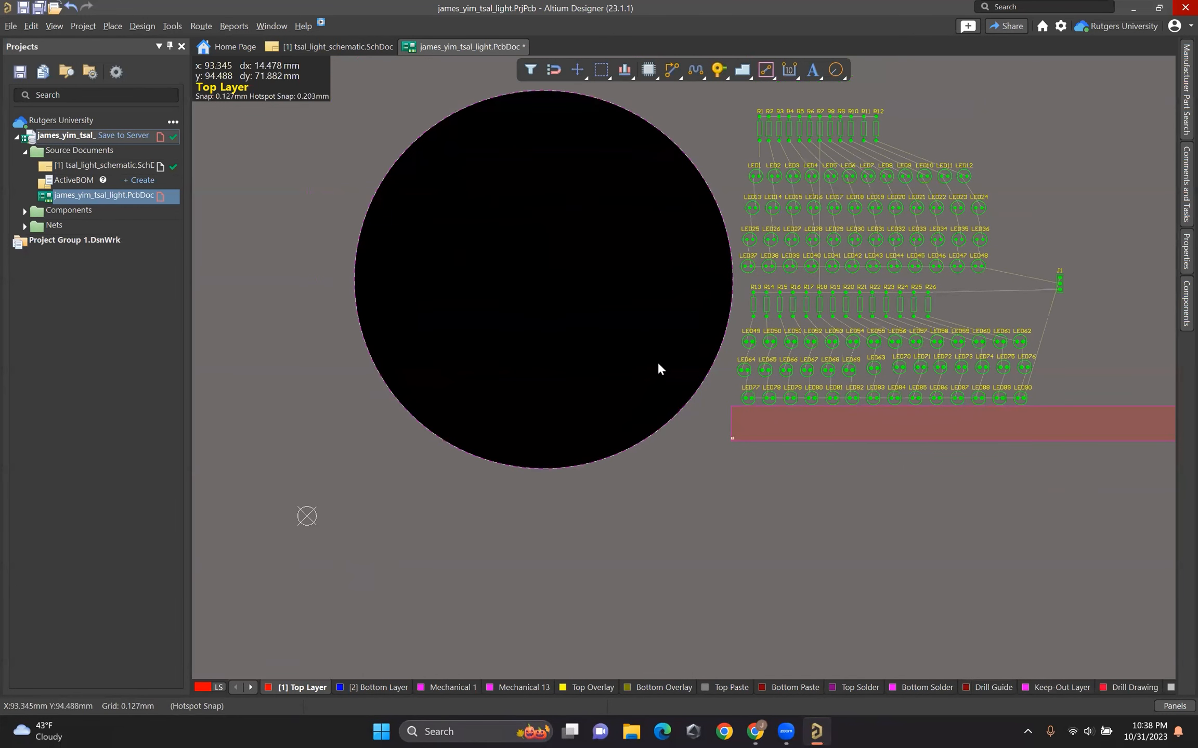
pyautogui.moveTo(658, 368); pyautogui.dragTo(644, 367, button='right')
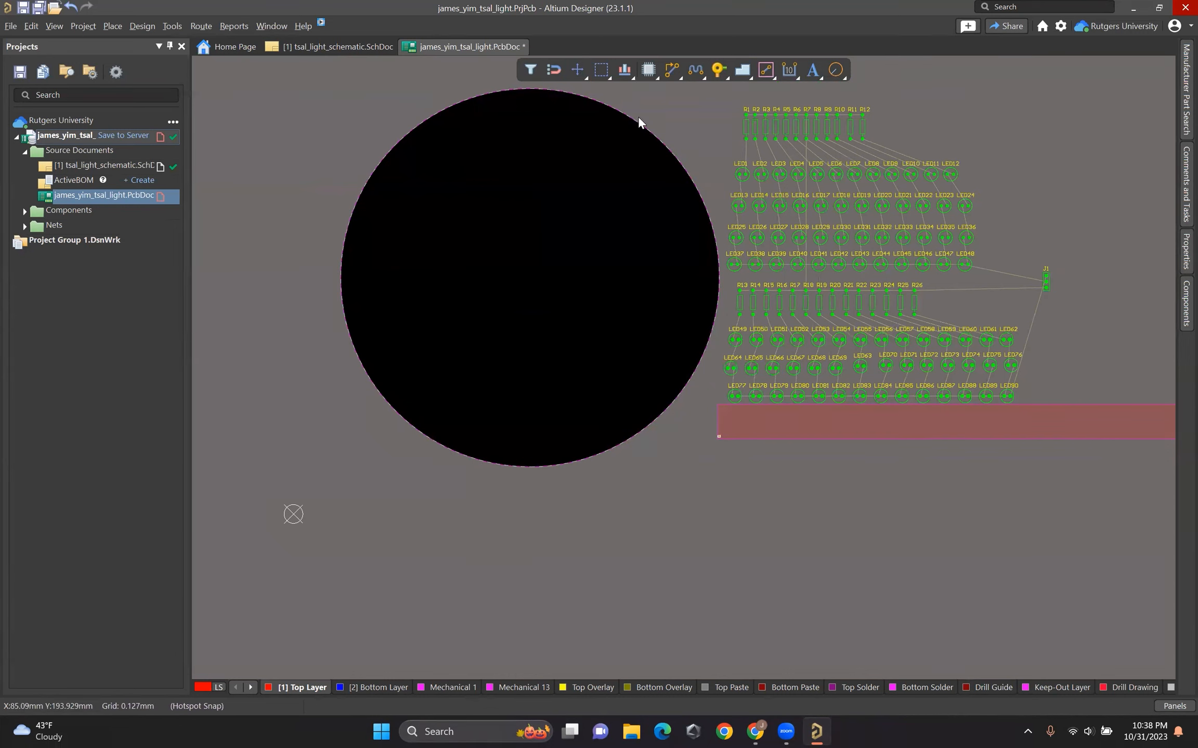
# Step: Add a new polar grid to the board's Grid Manager
pyautogui.click(1177, 257)
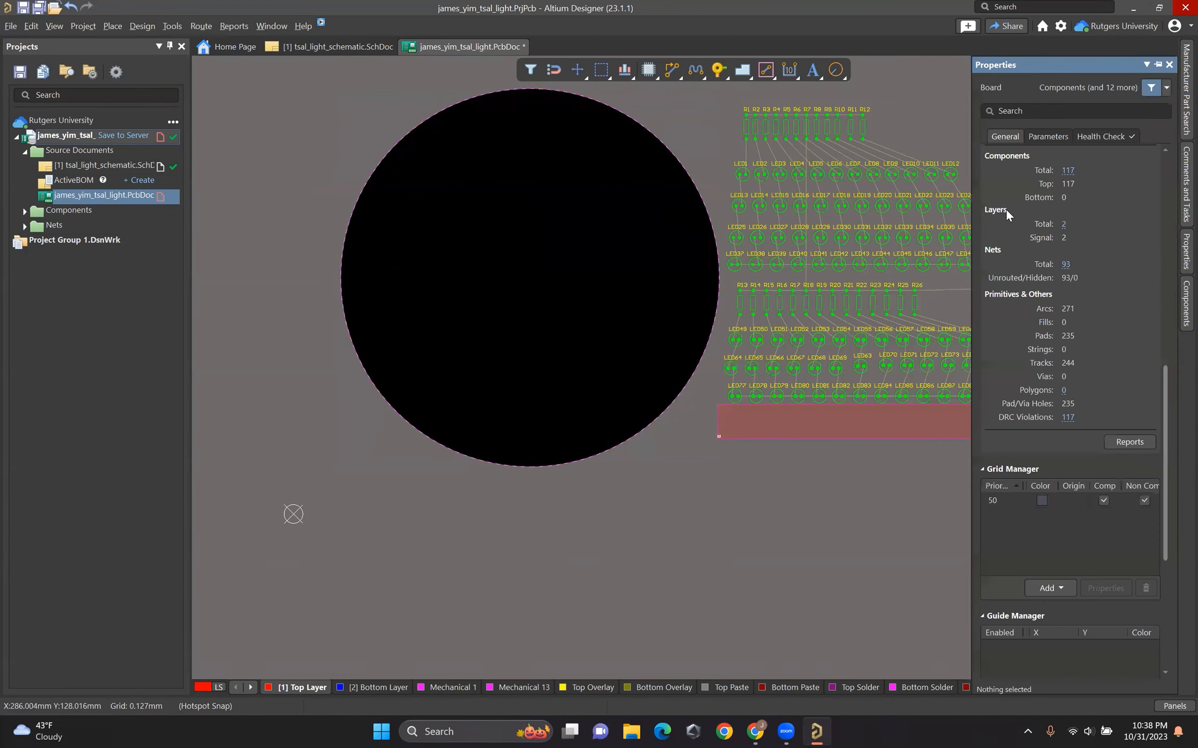
pyautogui.click(1176, 261)
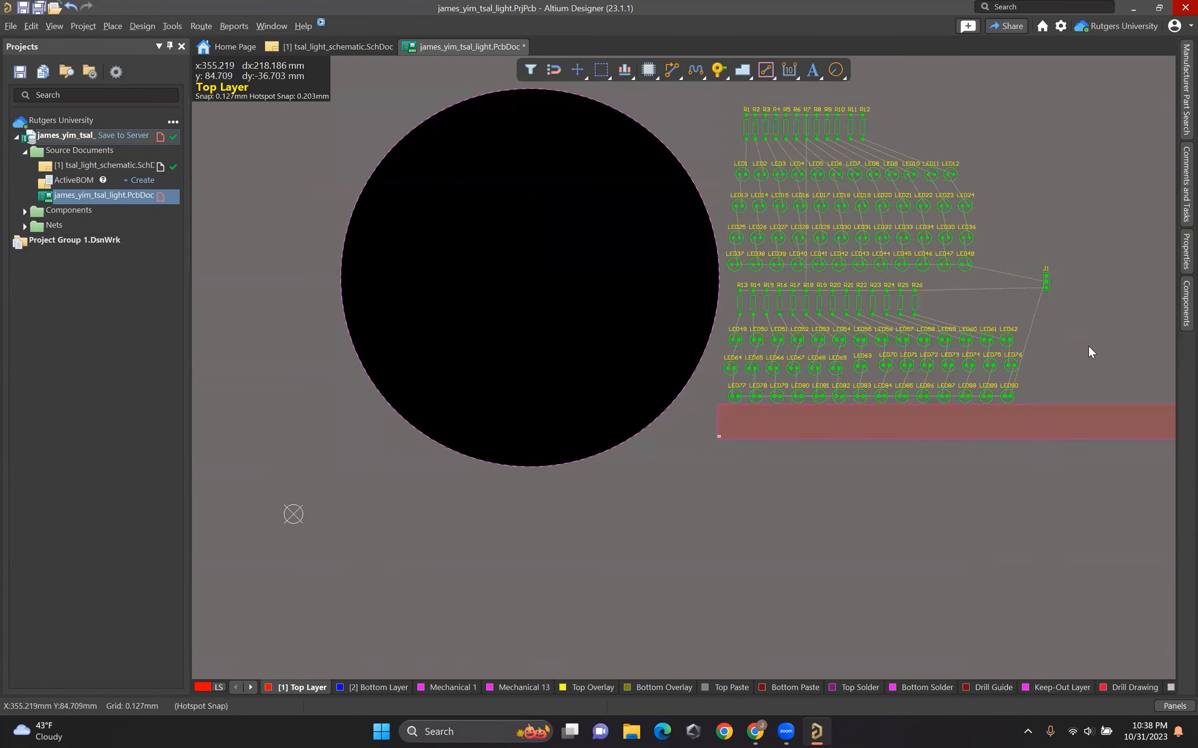
pyautogui.click(1176, 252)
pyautogui.scroll(-2, 1109, 263)
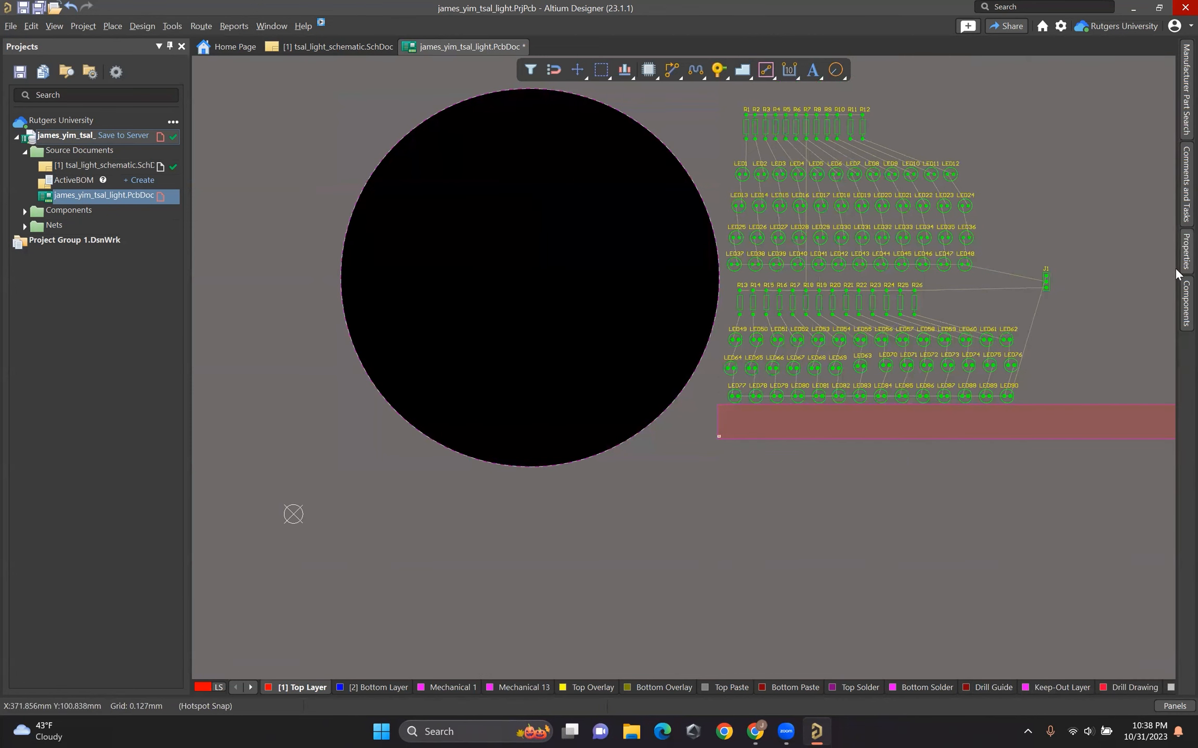
pyautogui.moveTo(1177, 274)
pyautogui.click(1053, 299)
pyautogui.click(1084, 329)
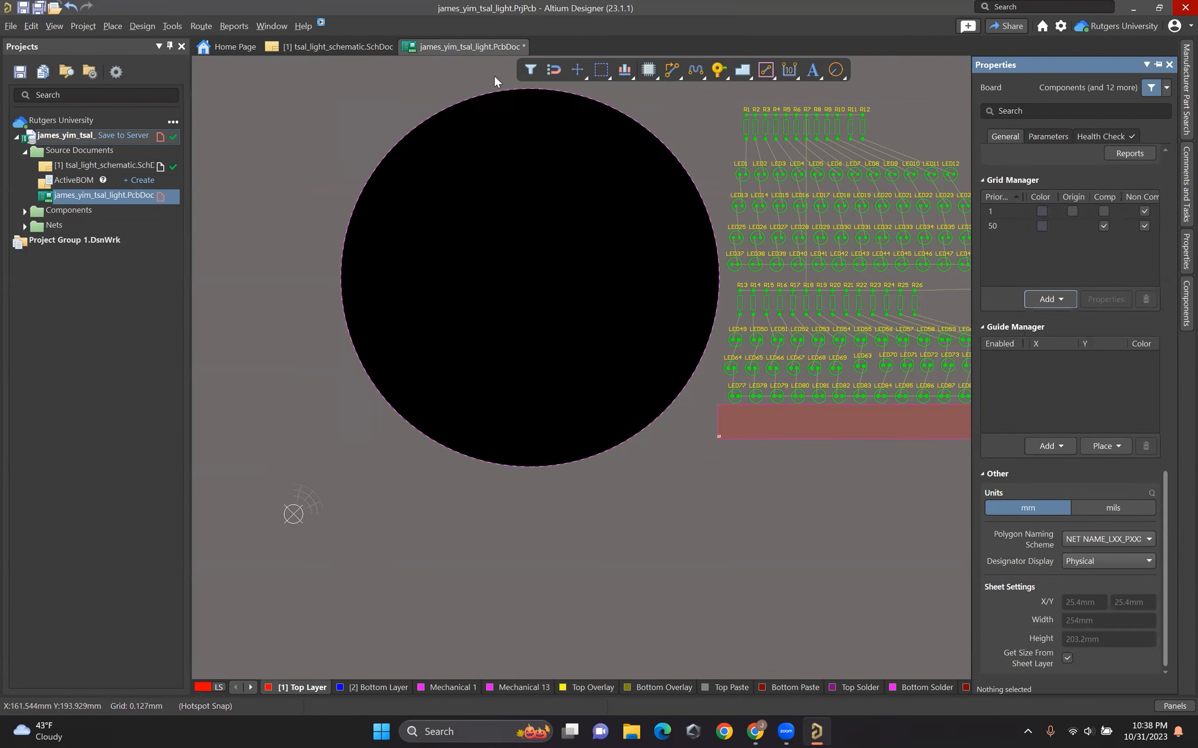
pyautogui.doubleClick(1006, 211)
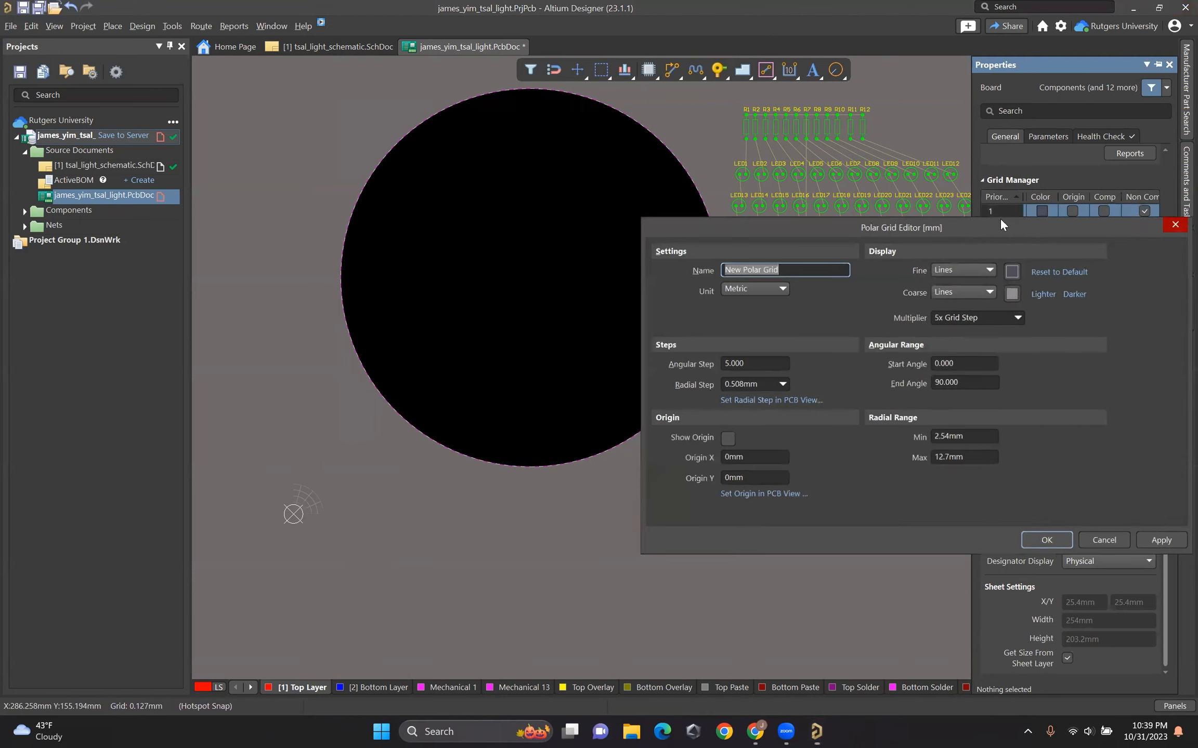
pyautogui.click(1178, 222)
pyautogui.doubleClick(1017, 228)
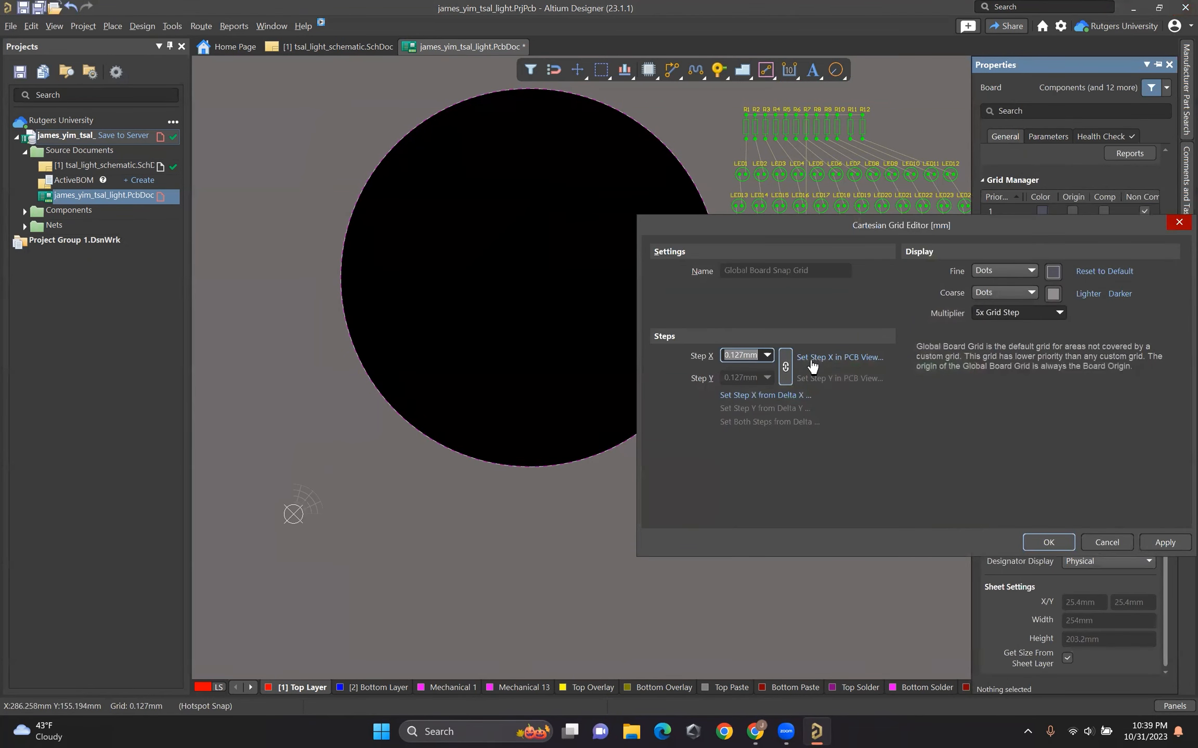
pyautogui.click(1178, 222)
# Step: Set the new polar grid's angular step to 8.5mm and its radial step to 5 mm, and apply the settings
pyautogui.doubleClick(1023, 212)
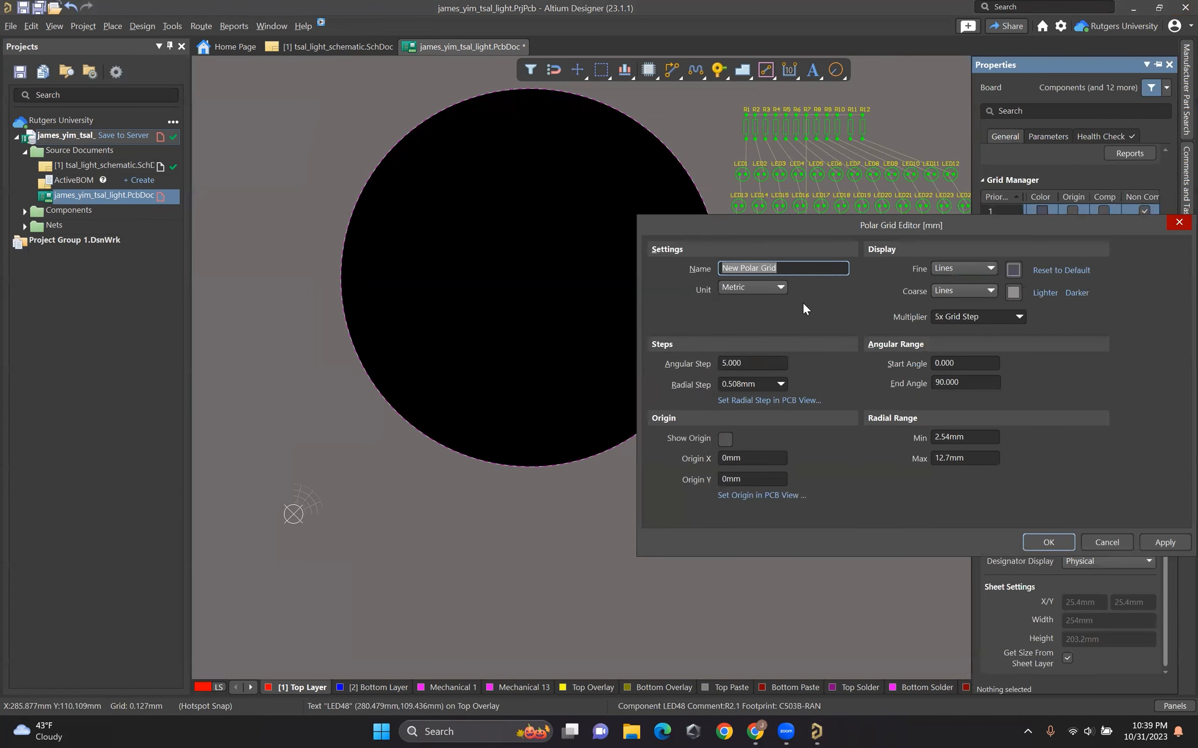
pyautogui.click(775, 363)
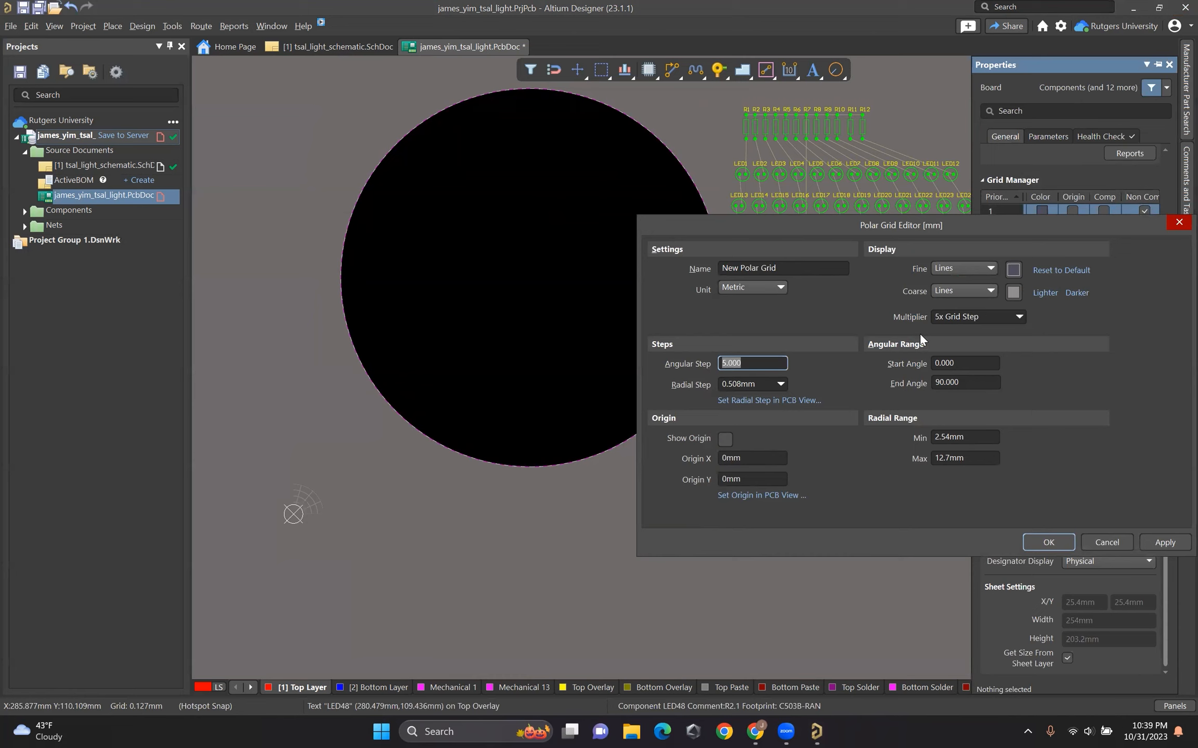
pyautogui.write('8.5mm')
pyautogui.click(757, 384)
pyautogui.write('5mm')
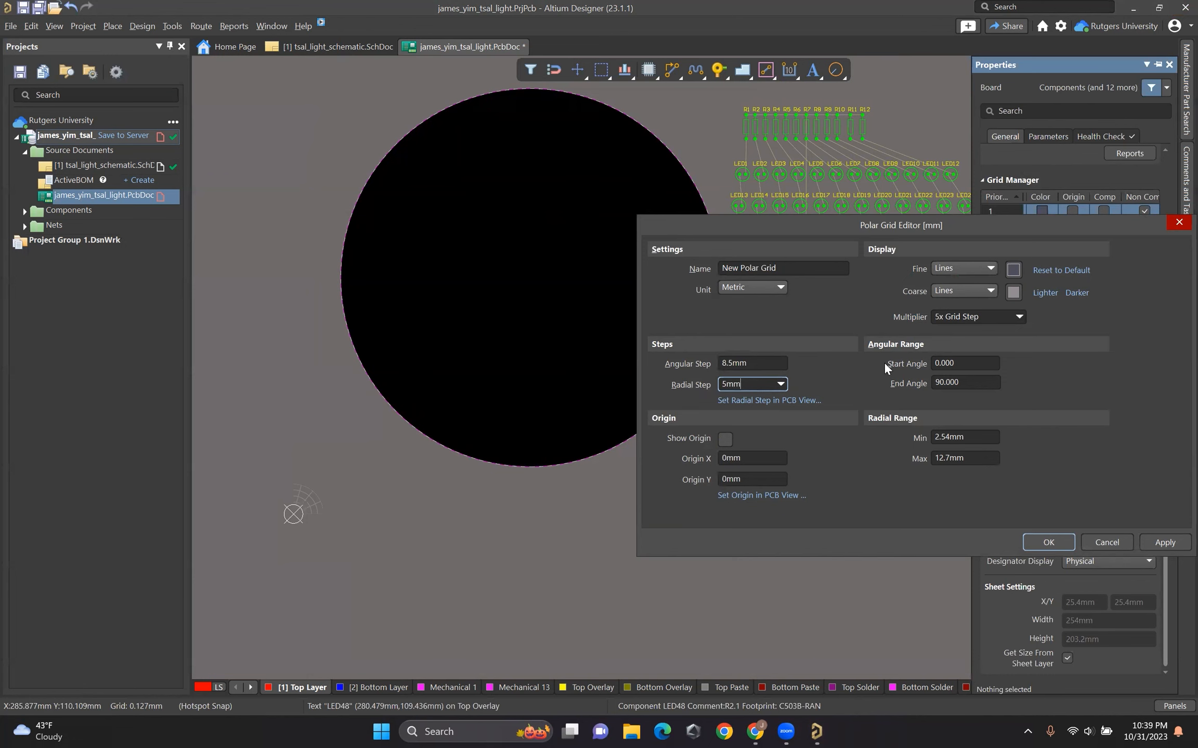
pyautogui.press('Return')
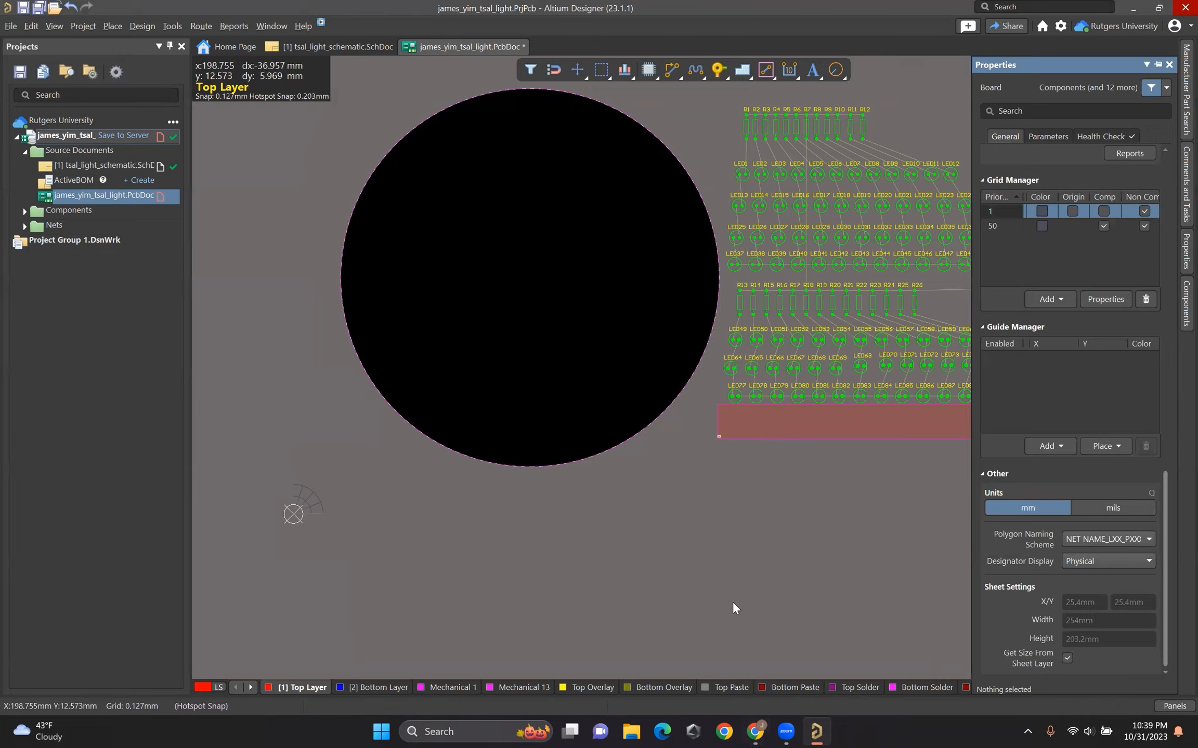
# Step: Switch to Chrome and calculate 360/48 in a new browser tab
pyautogui.click(749, 680)
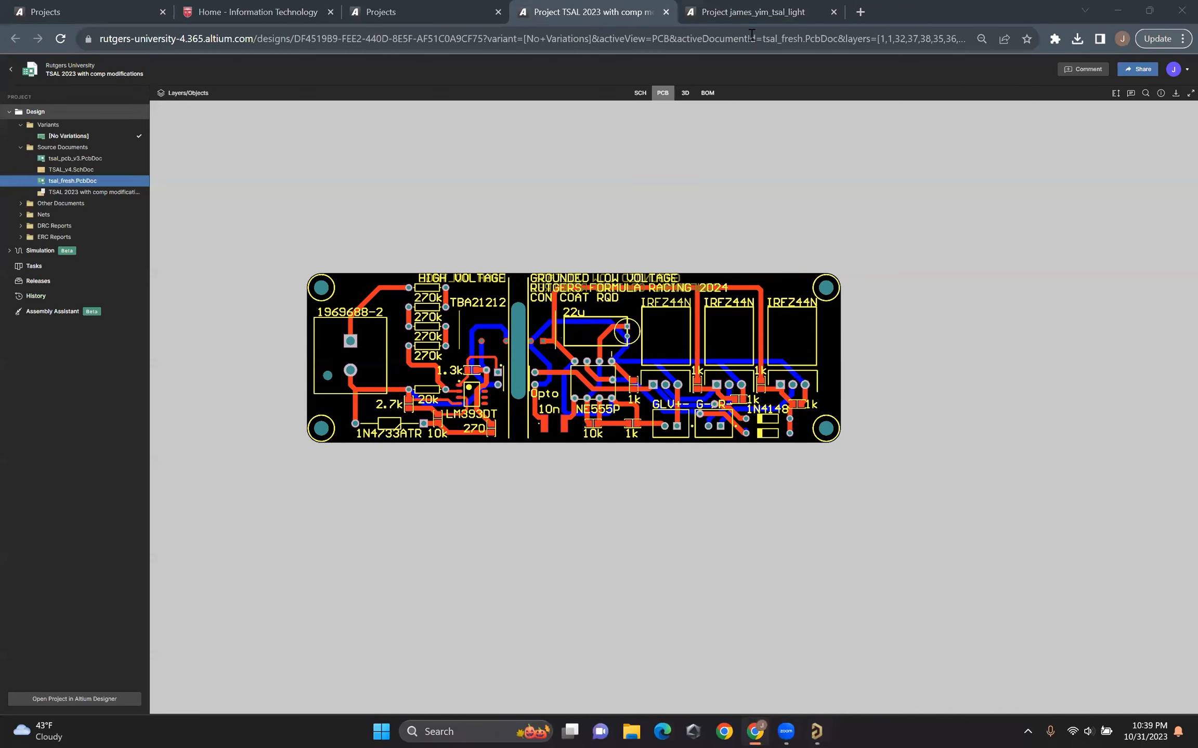
pyautogui.click(862, 16)
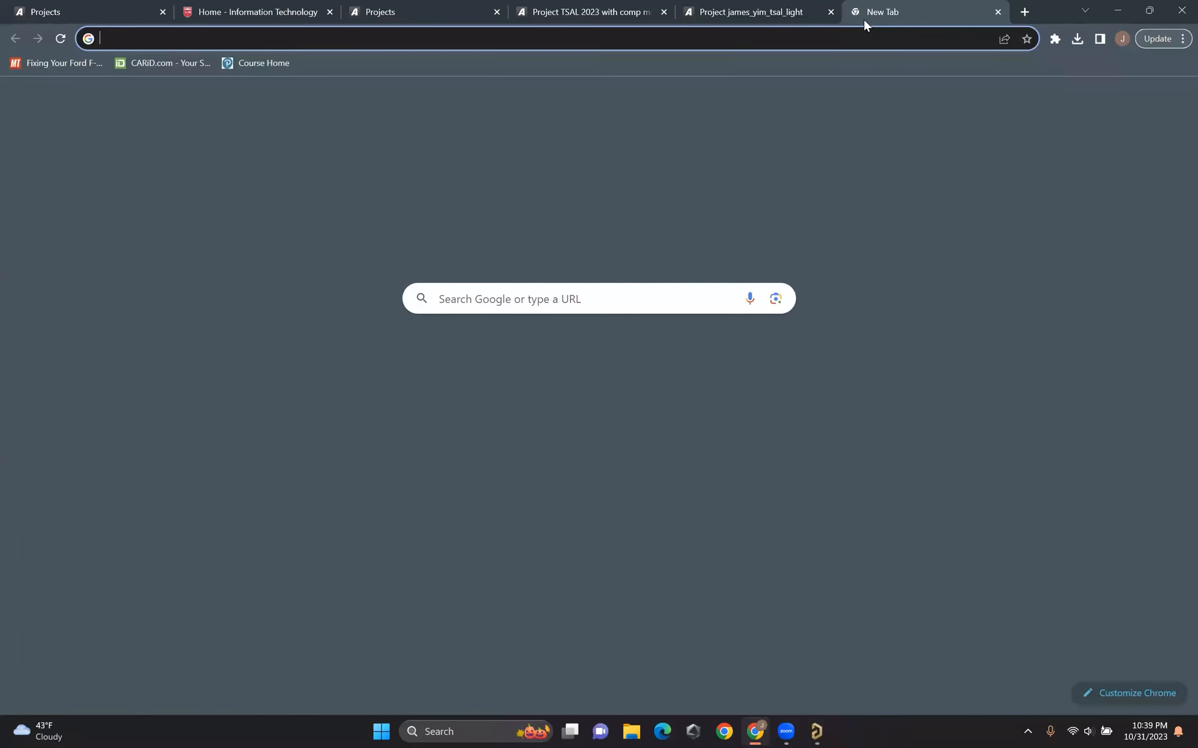
pyautogui.write('360')
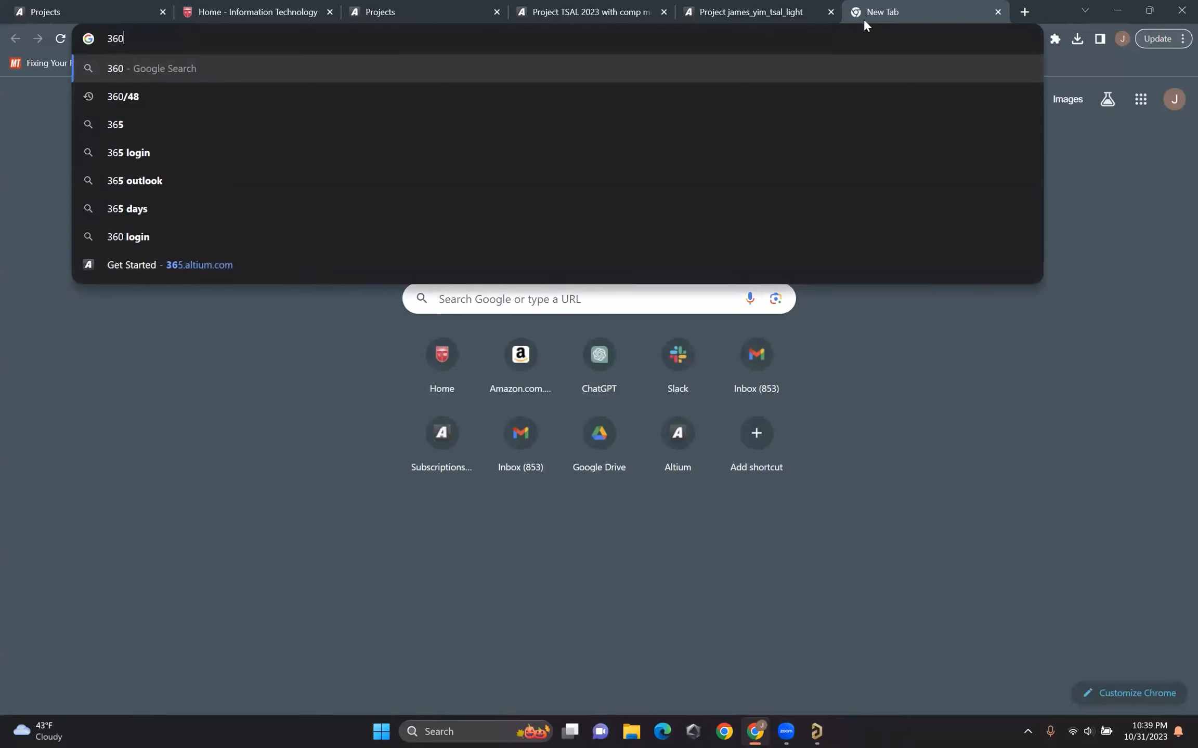
pyautogui.write('/48')
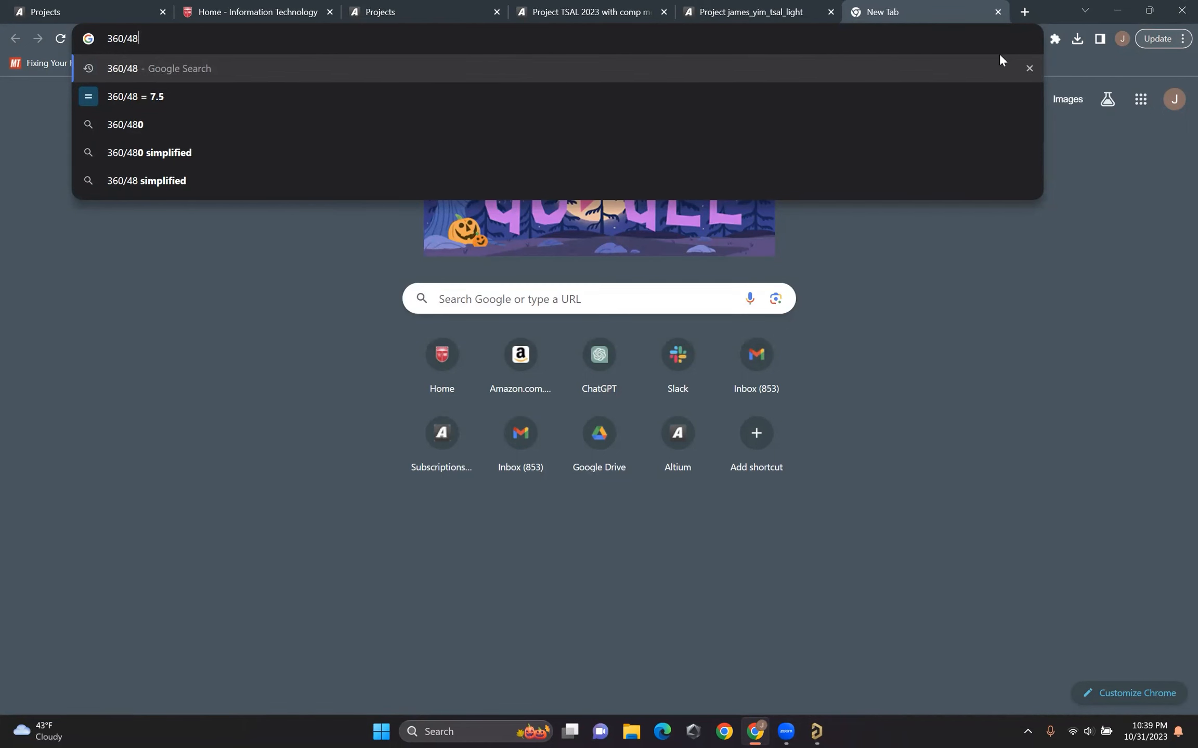
# Step: Return to Altium Designer and compare the LED rows on the PCB with the schematic
pyautogui.click(816, 731)
pyautogui.moveTo(848, 543); pyautogui.dragTo(591, 587, button='right')
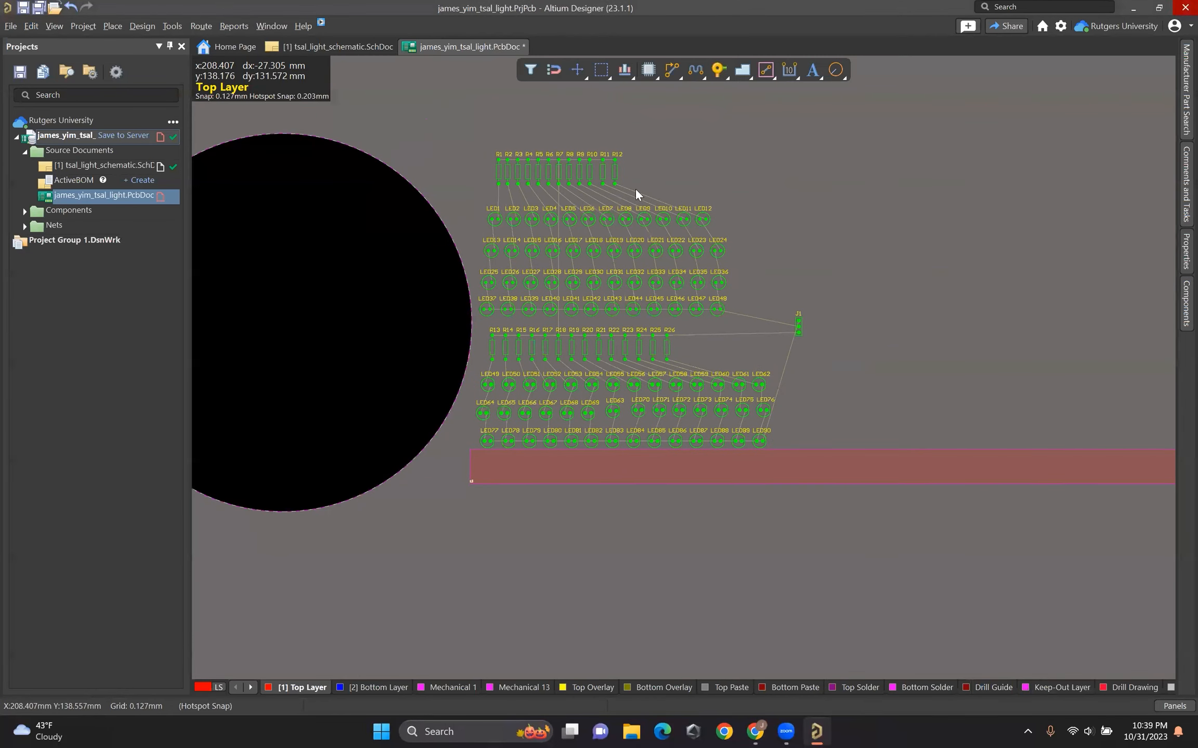
pyautogui.click(353, 46)
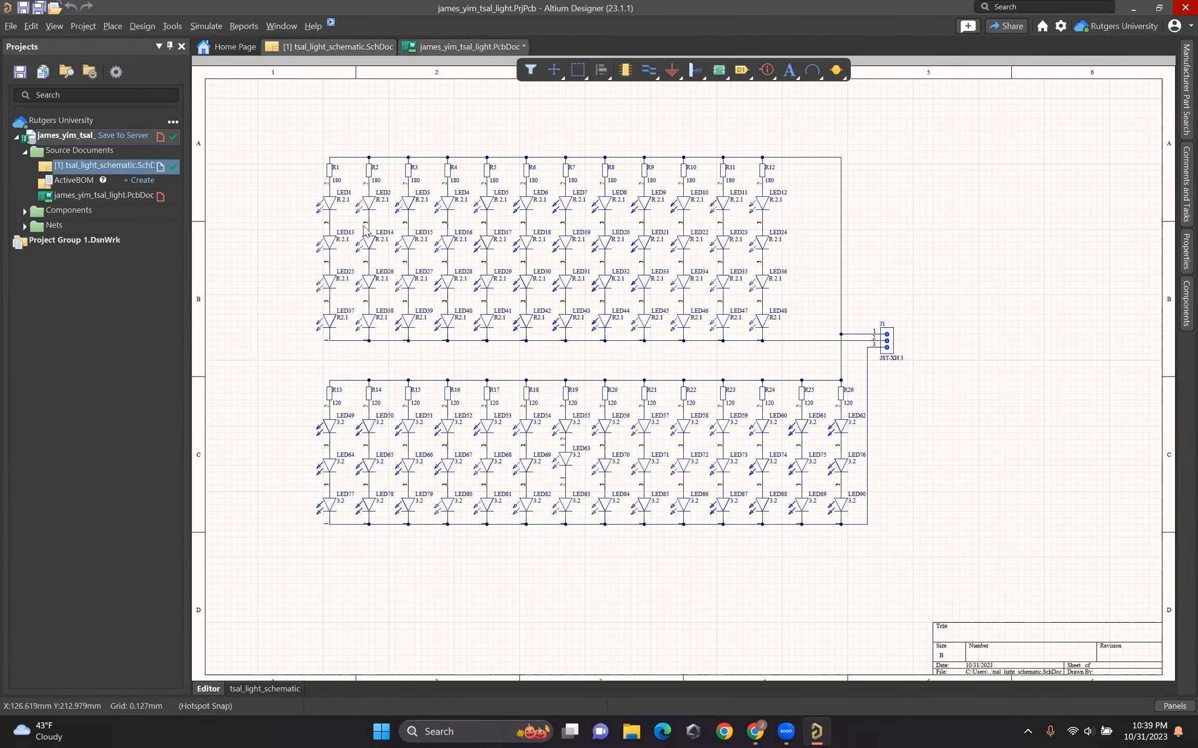
pyautogui.hotkey('alt', 'Tab')
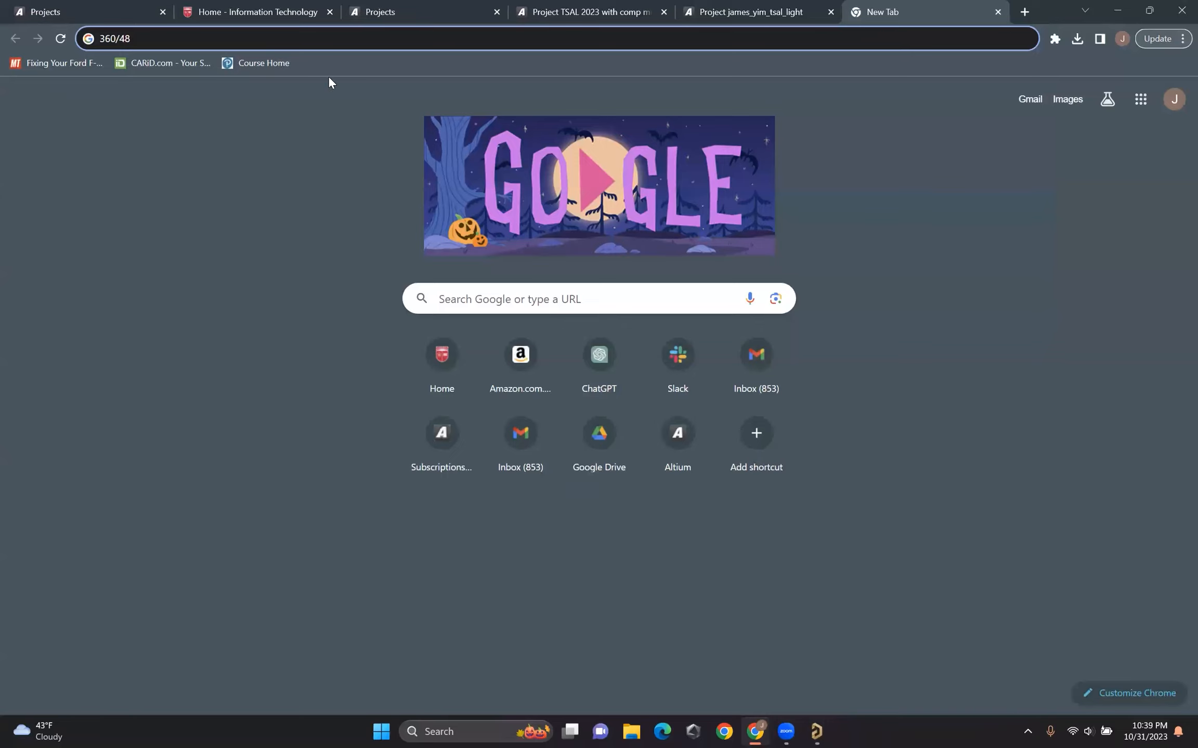
pyautogui.hotkey('alt', 'Tab')
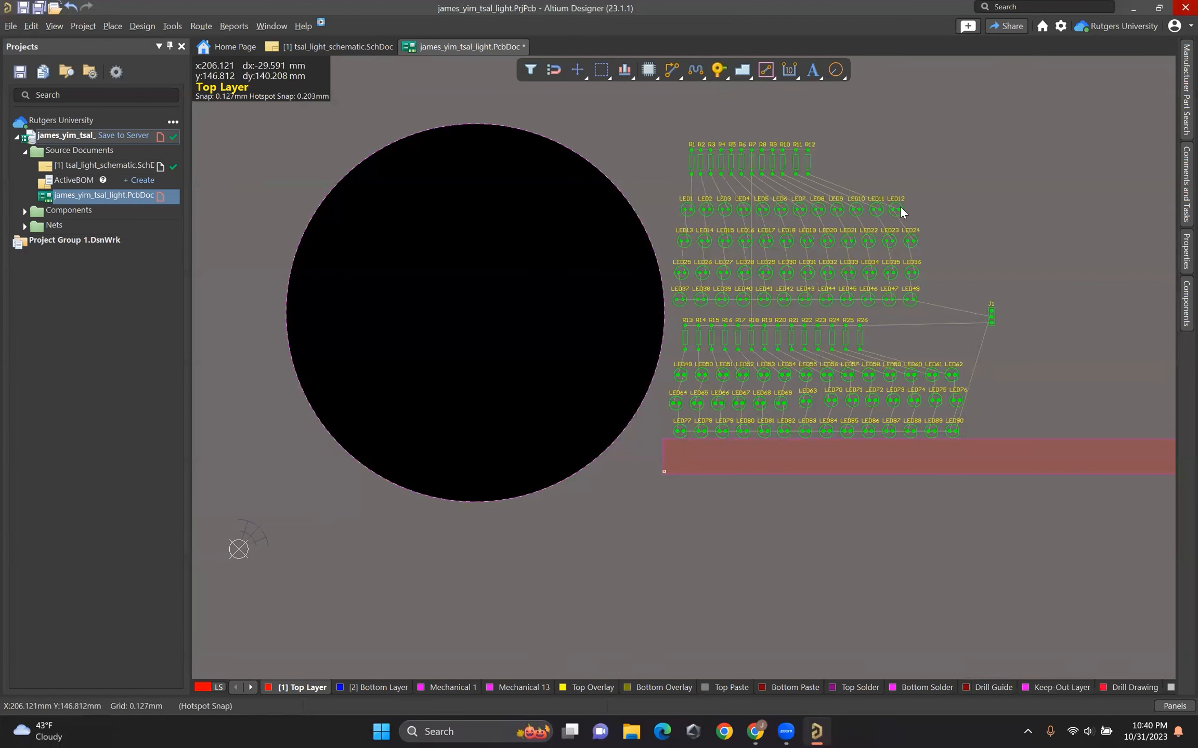
# Step: Set the polar grid's angular step to 8.5 in the Polar Grid Editor
pyautogui.click(1186, 253)
pyautogui.doubleClick(995, 226)
pyautogui.click(1178, 222)
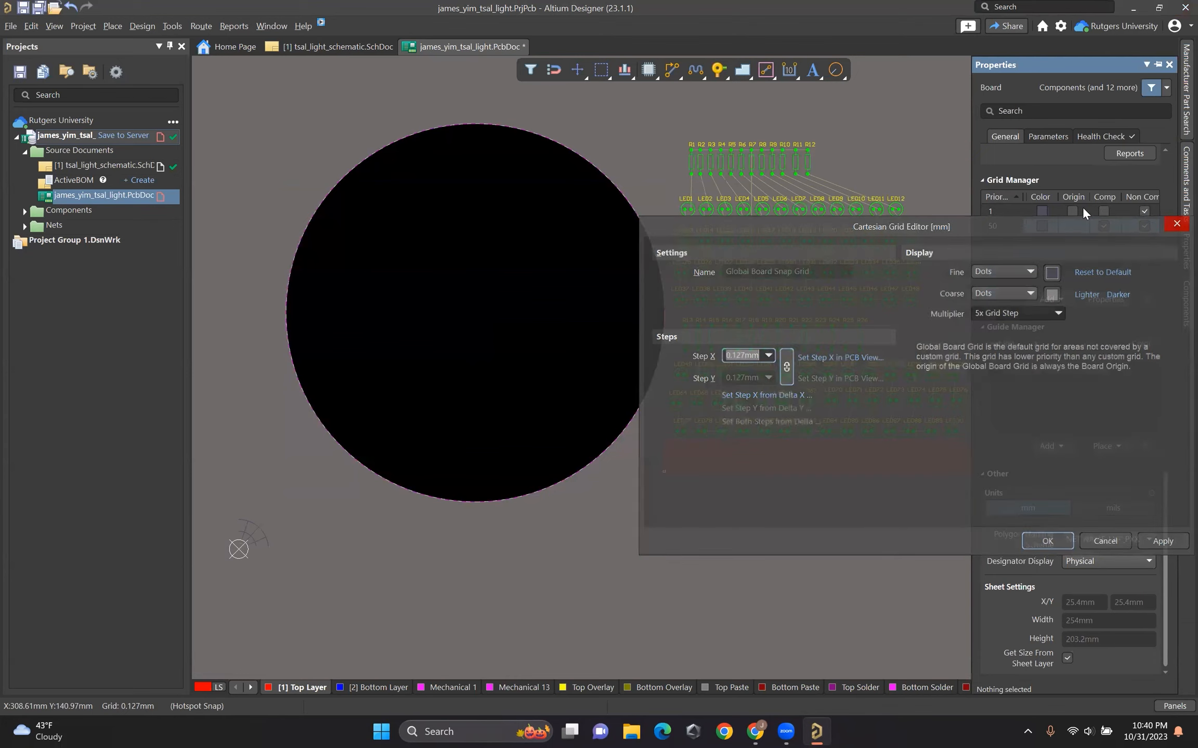
pyautogui.doubleClick(1023, 212)
pyautogui.moveTo(749, 363); pyautogui.dragTo(720, 363)
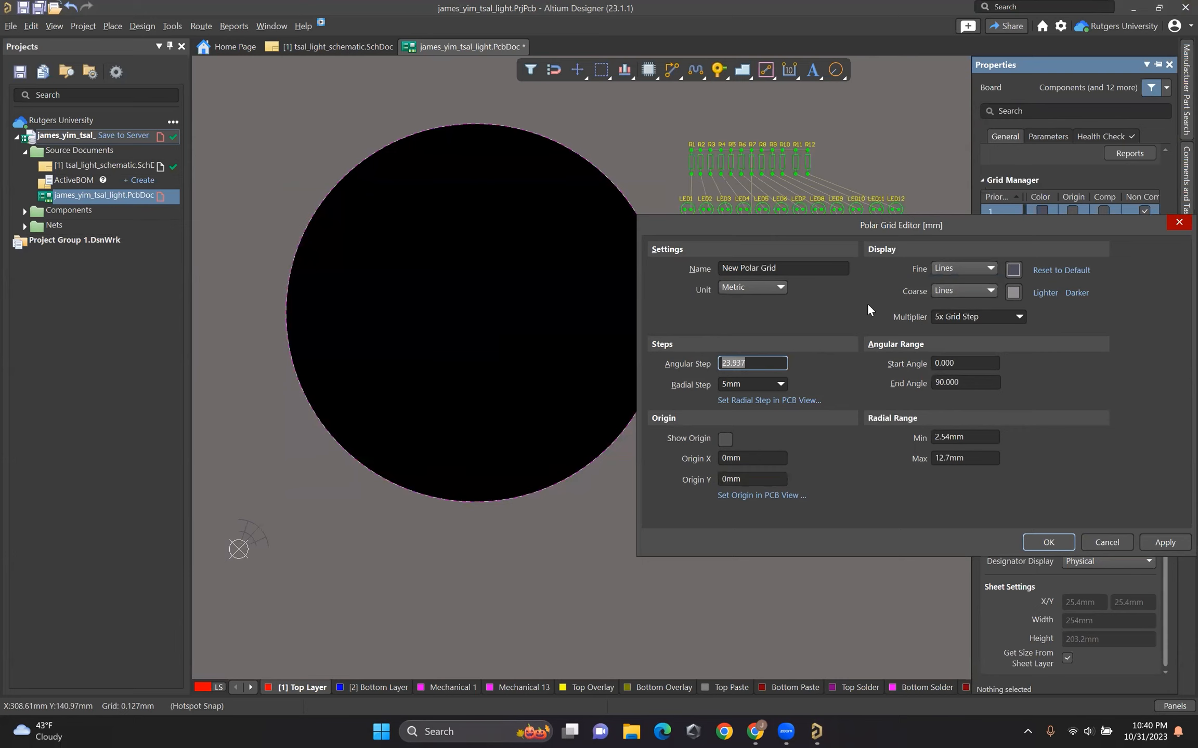
pyautogui.write('7.5')
pyautogui.press('BackSpace')
pyautogui.press('BackSpace')
pyautogui.press('BackSpace')
pyautogui.write('8.5')
pyautogui.press('Return')
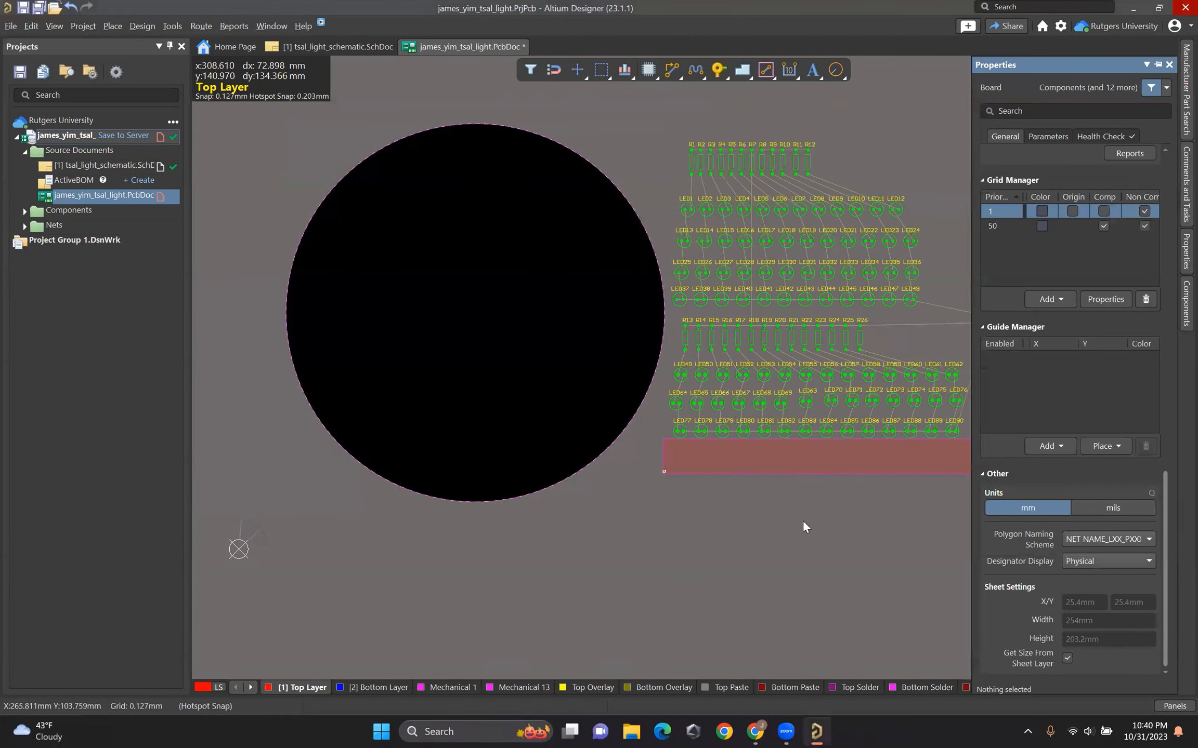
# Step: Set the polar grid's end angle to 360 so that it covers a full circle
pyautogui.doubleClick(999, 210)
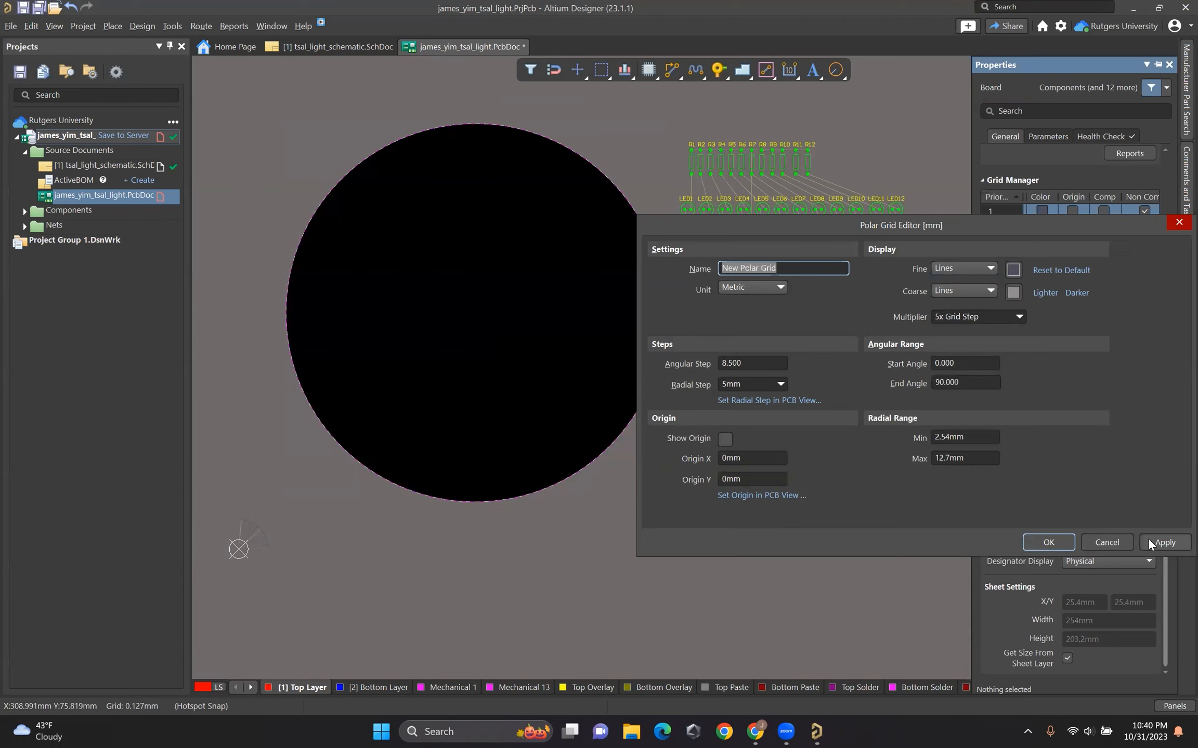
pyautogui.click(974, 368)
pyautogui.moveTo(973, 366); pyautogui.dragTo(930, 366)
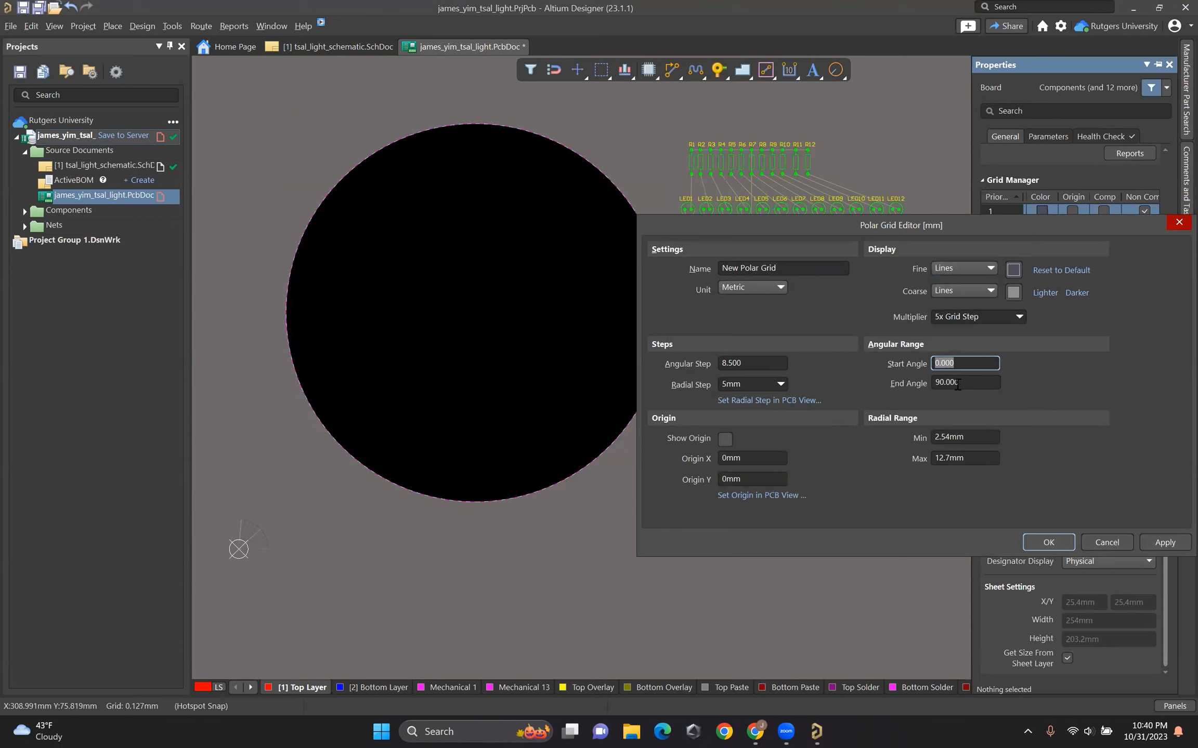
pyautogui.moveTo(959, 384); pyautogui.dragTo(902, 377)
pyautogui.write('360')
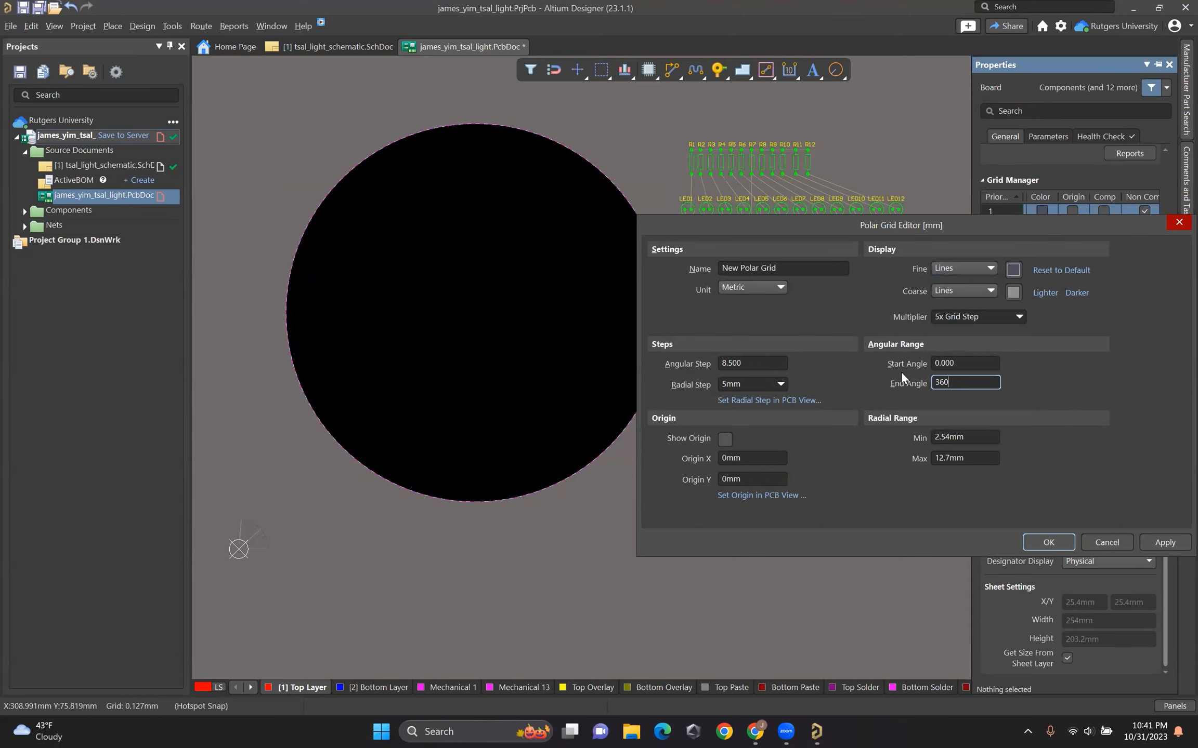
# Step: Set the polar grid's radial range to a minimum of 0mm and a maximum of 80mm
pyautogui.doubleClick(1009, 210)
pyautogui.click(973, 436)
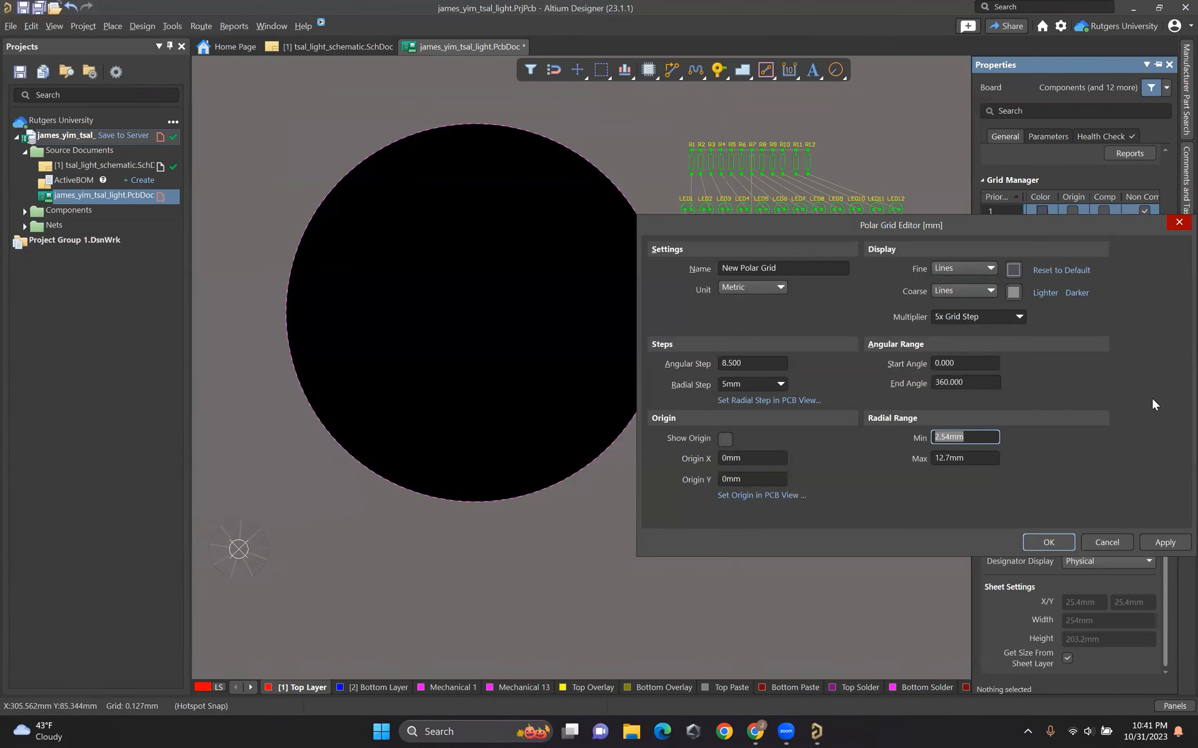
pyautogui.write('0mm')
pyautogui.press('Tab')
pyautogui.write('80mm')
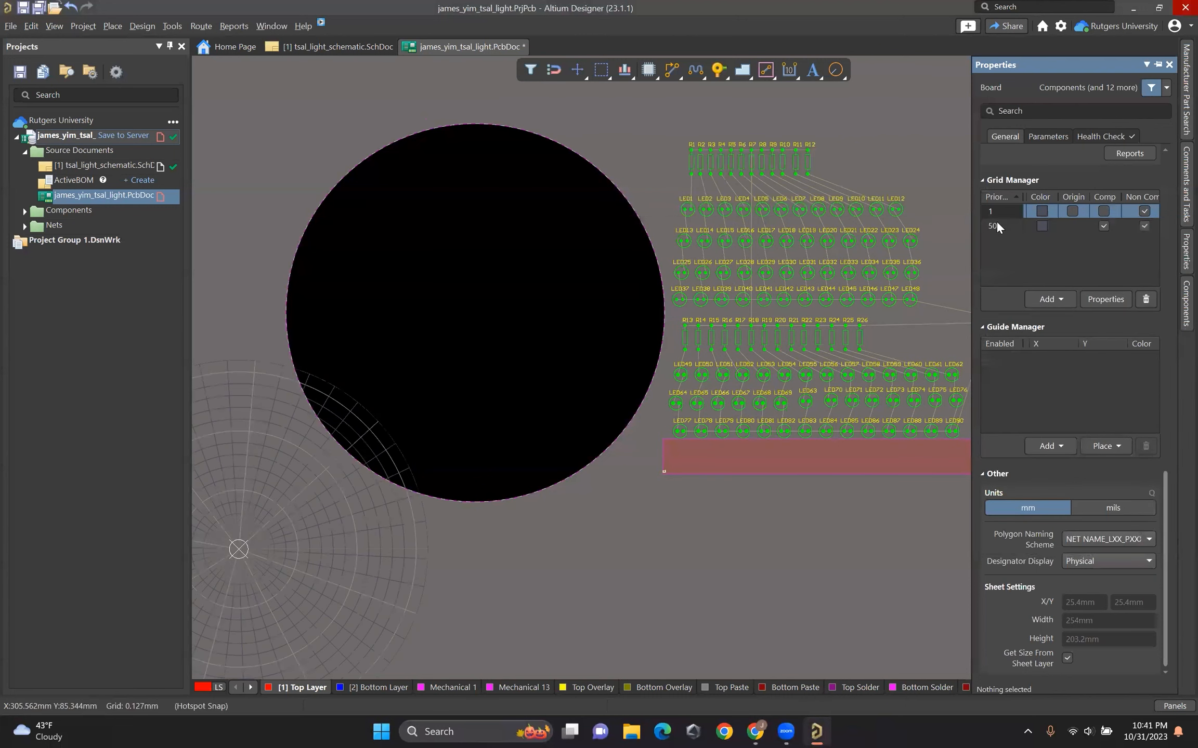
# Step: Set the polar grid's origin to X 100mm and Y 100mm
pyautogui.doubleClick(997, 224)
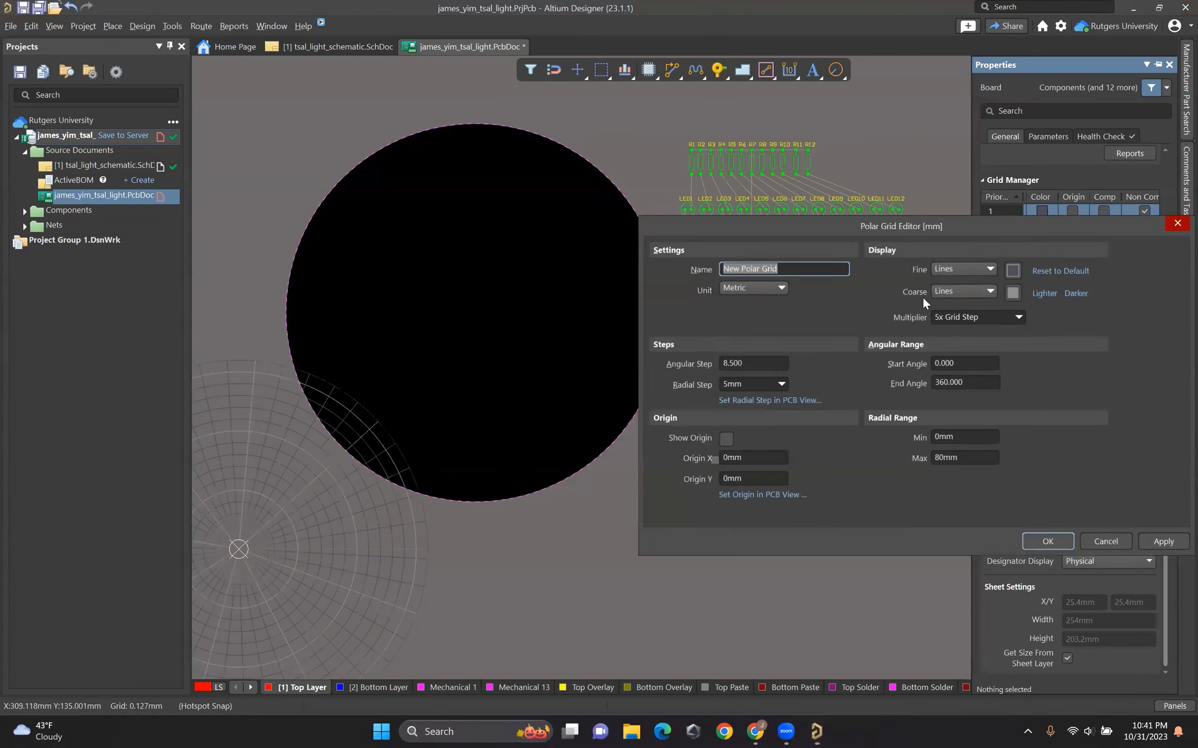
pyautogui.click(764, 458)
pyautogui.write('100')
pyautogui.press('Tab')
pyautogui.write('100mm')
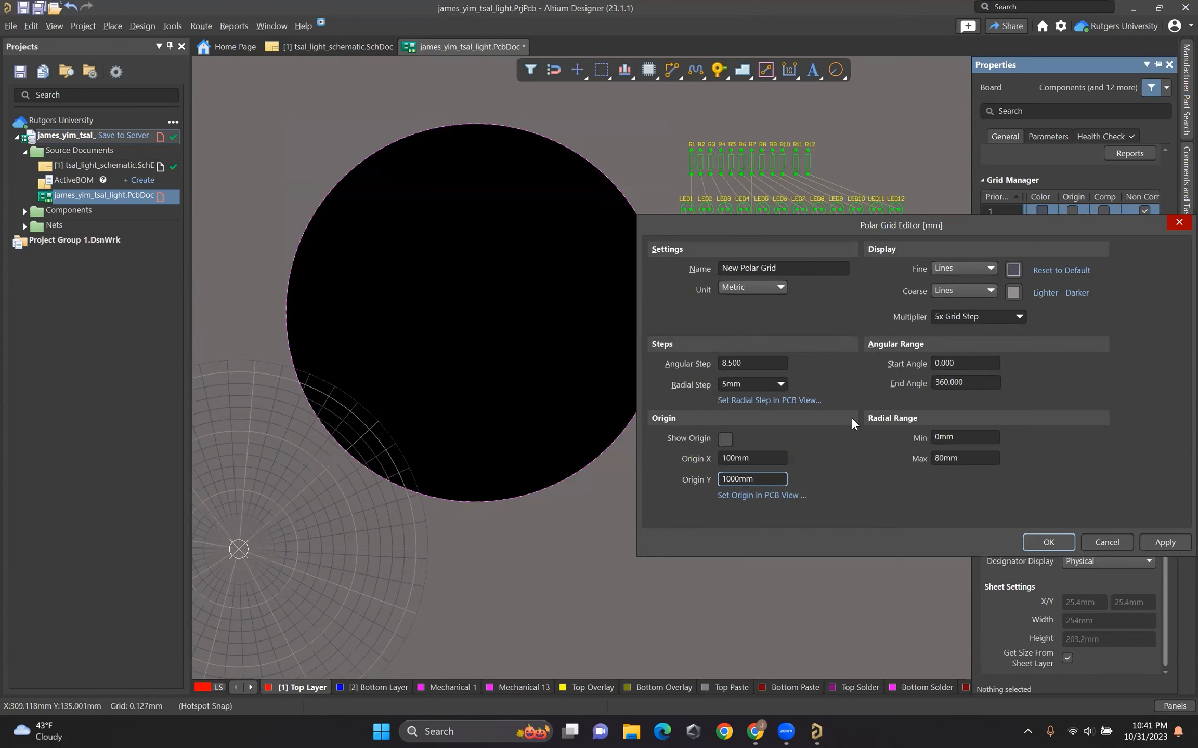
pyautogui.press('BackSpace')
pyautogui.press('BackSpace')
pyautogui.write('mm')
pyautogui.press('Return')
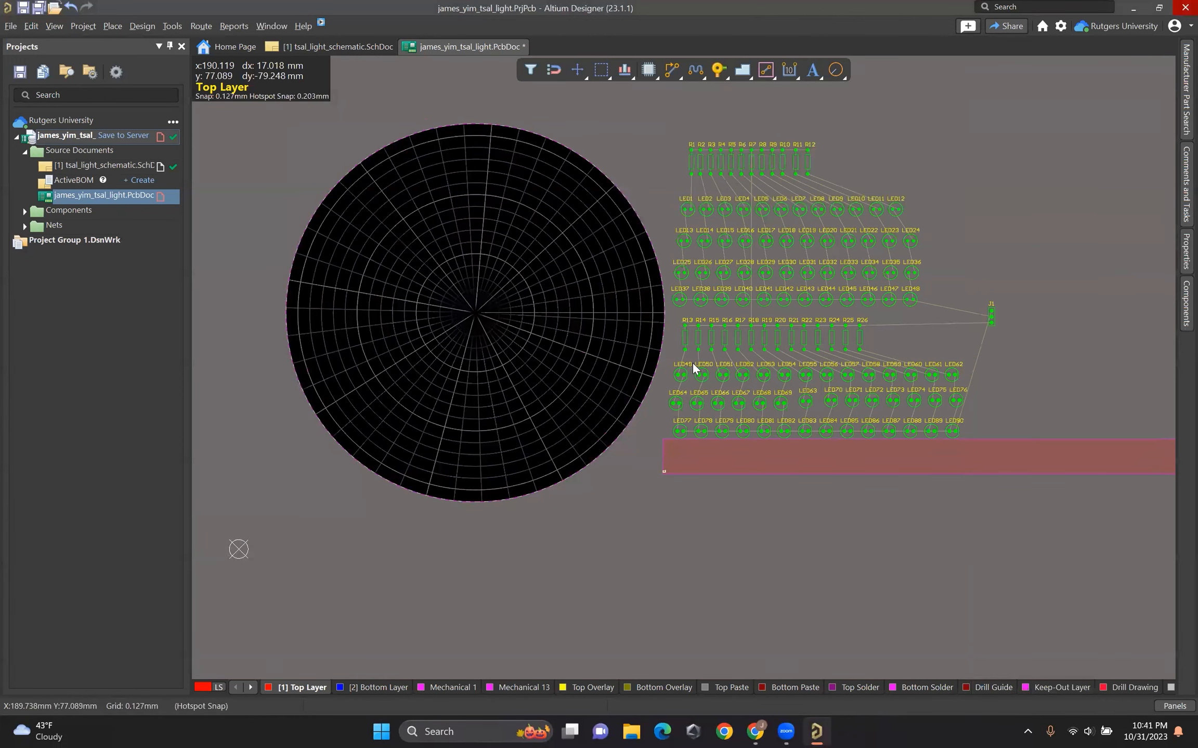
# Step: Enable the polar grid for components in the Grid Manager
pyautogui.keyDown('ctrl'); pyautogui.scroll(1, 685, 389); pyautogui.keyUp('ctrl')
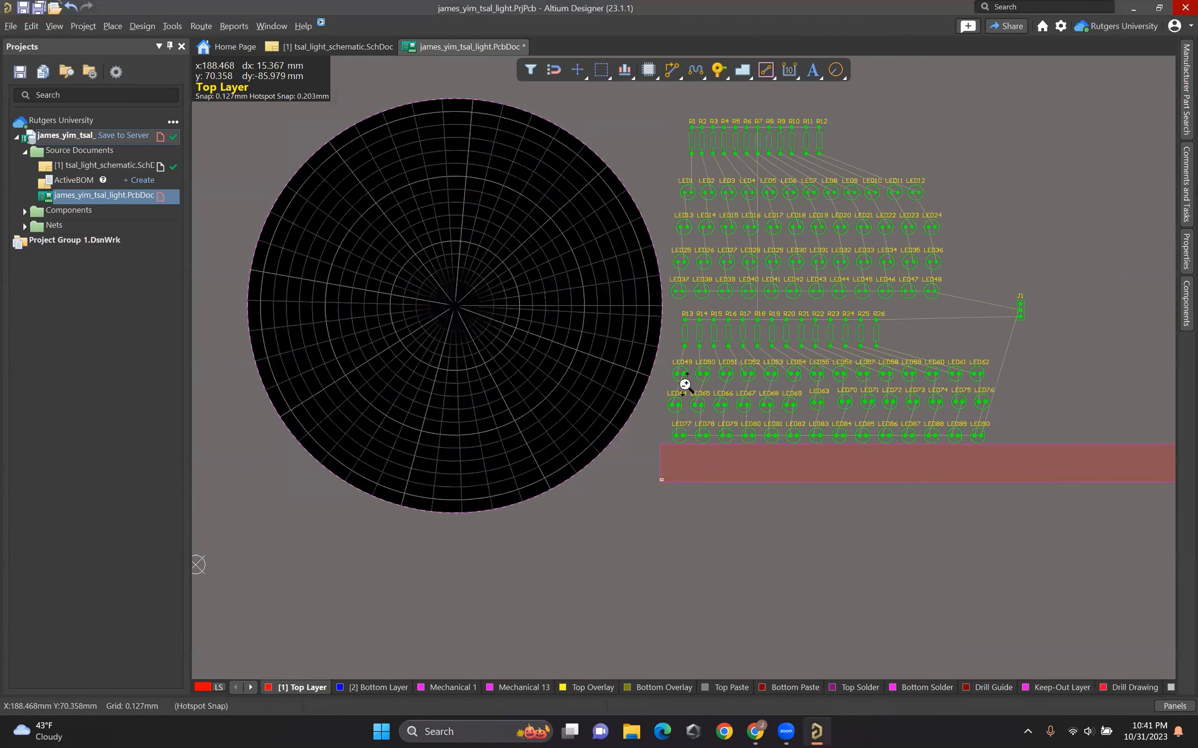
pyautogui.keyDown('ctrl'); pyautogui.scroll(-1, 657, 134); pyautogui.keyUp('ctrl')
pyautogui.moveTo(657, 134); pyautogui.dragTo(681, 221, button='right')
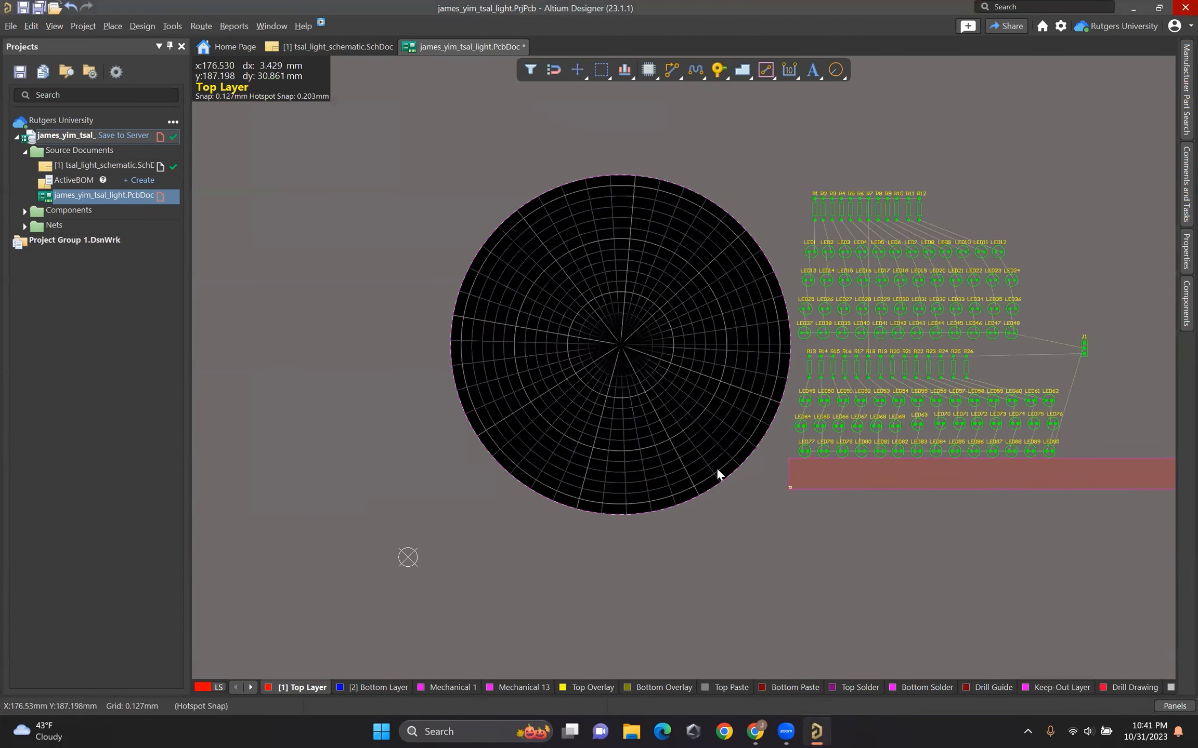
pyautogui.moveTo(821, 417); pyautogui.dragTo(717, 469, button='right')
pyautogui.keyDown('ctrl'); pyautogui.scroll(1, 718, 469); pyautogui.keyUp('ctrl')
pyautogui.keyDown('ctrl'); pyautogui.scroll(1, 676, 452); pyautogui.keyUp('ctrl')
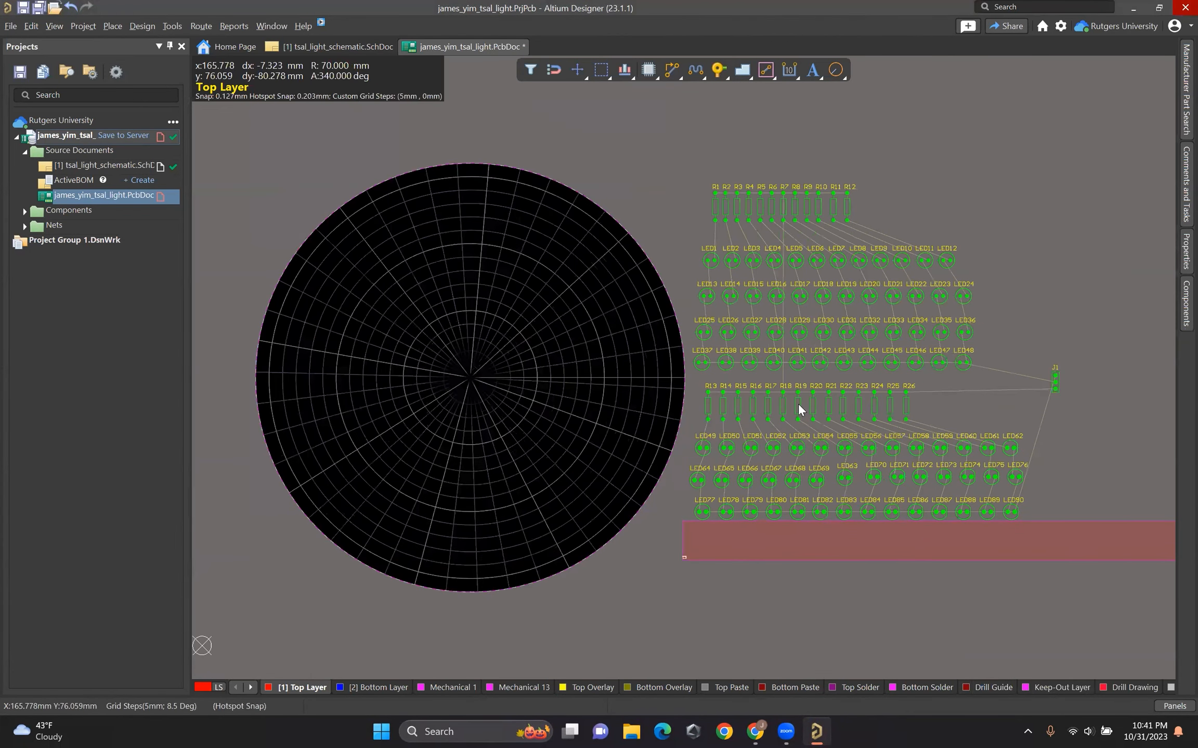
pyautogui.moveTo(703, 446); pyautogui.dragTo(784, 417, button='right')
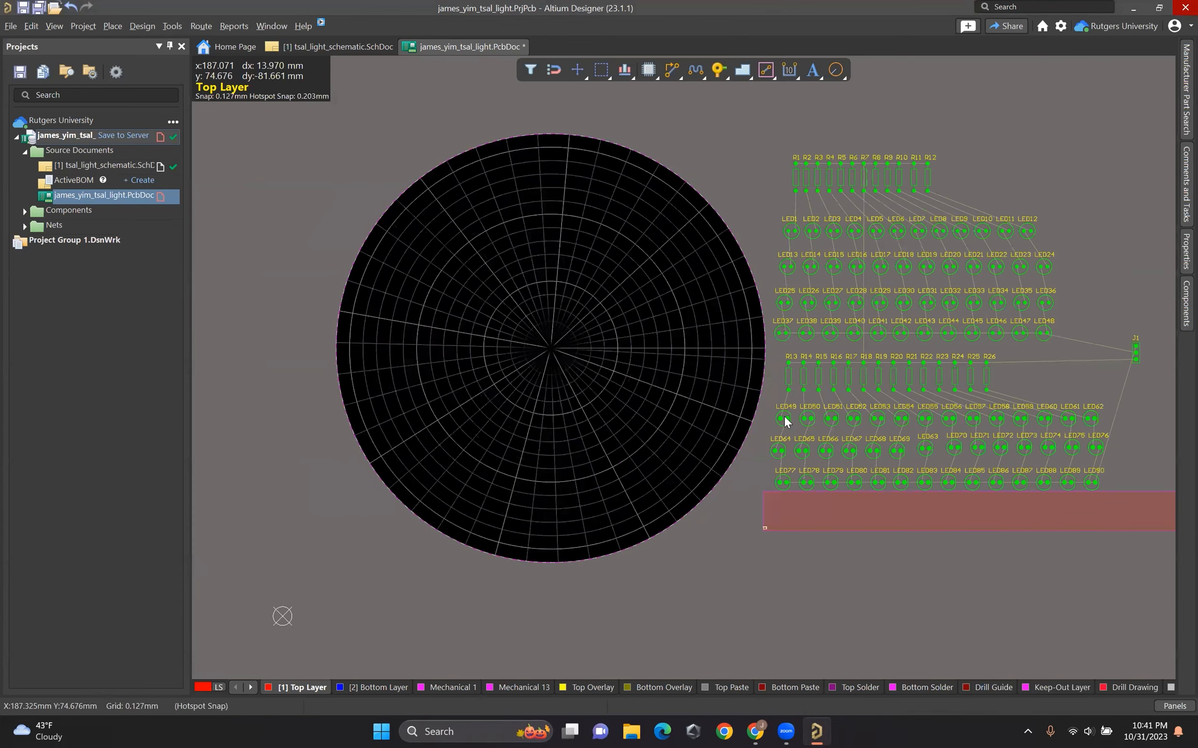
pyautogui.moveTo(785, 417)
pyautogui.mouseDown()
pyautogui.moveTo(765, 453)
pyautogui.moveTo(777, 416)
pyautogui.mouseUp()
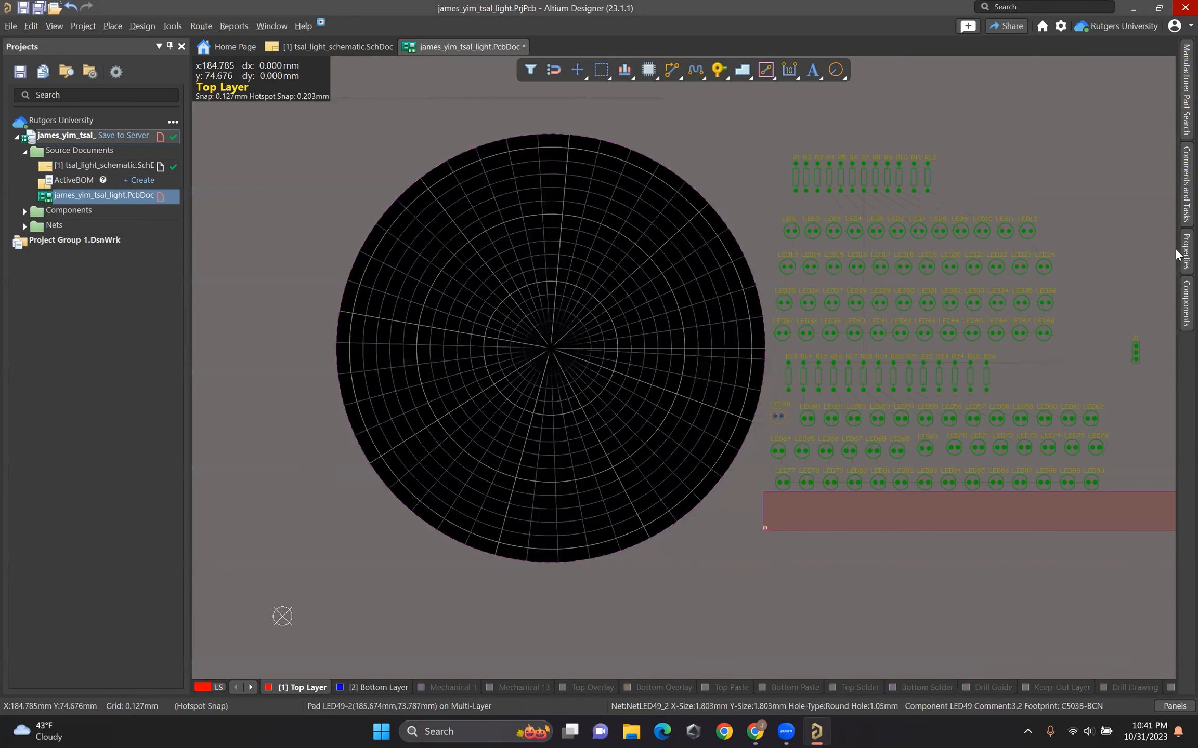
pyautogui.click(1177, 252)
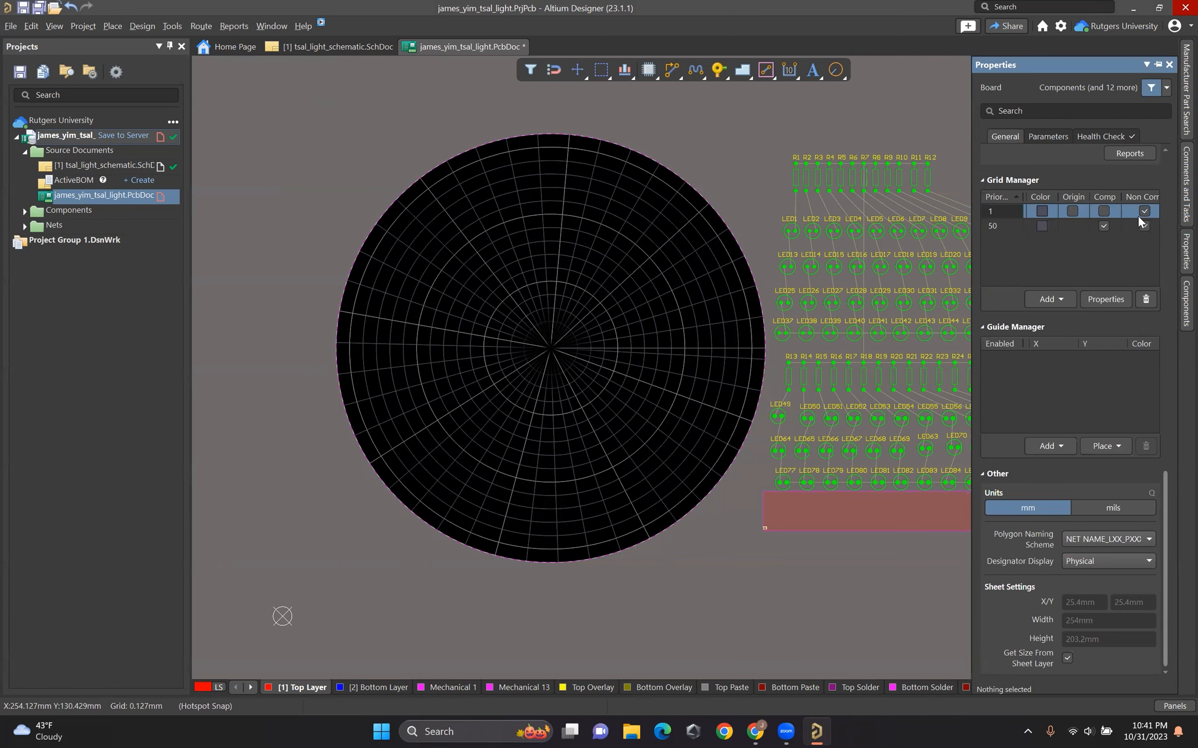
pyautogui.click(1104, 211)
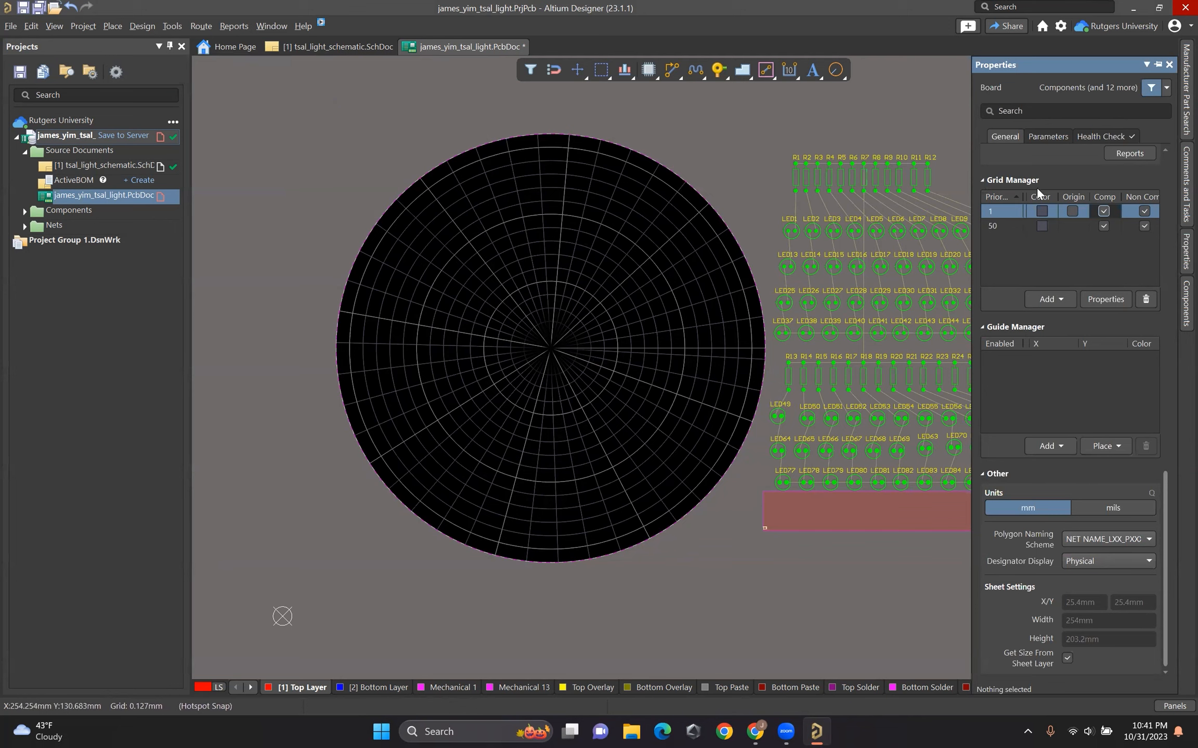
# Step: Place LED49 on the polar grid at radius 70 mm and angle 170 degrees, rotated so its pads follow the ring
pyautogui.moveTo(774, 419); pyautogui.dragTo(582, 400)
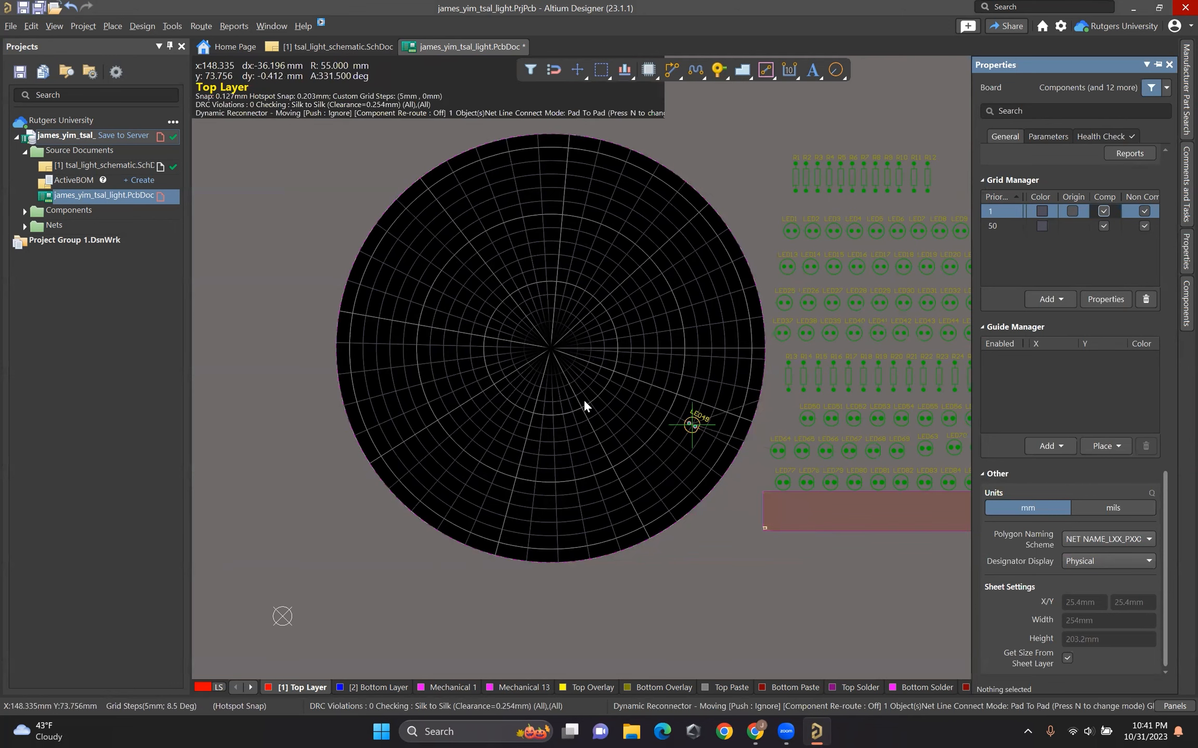
pyautogui.moveTo(427, 361); pyautogui.dragTo(374, 319)
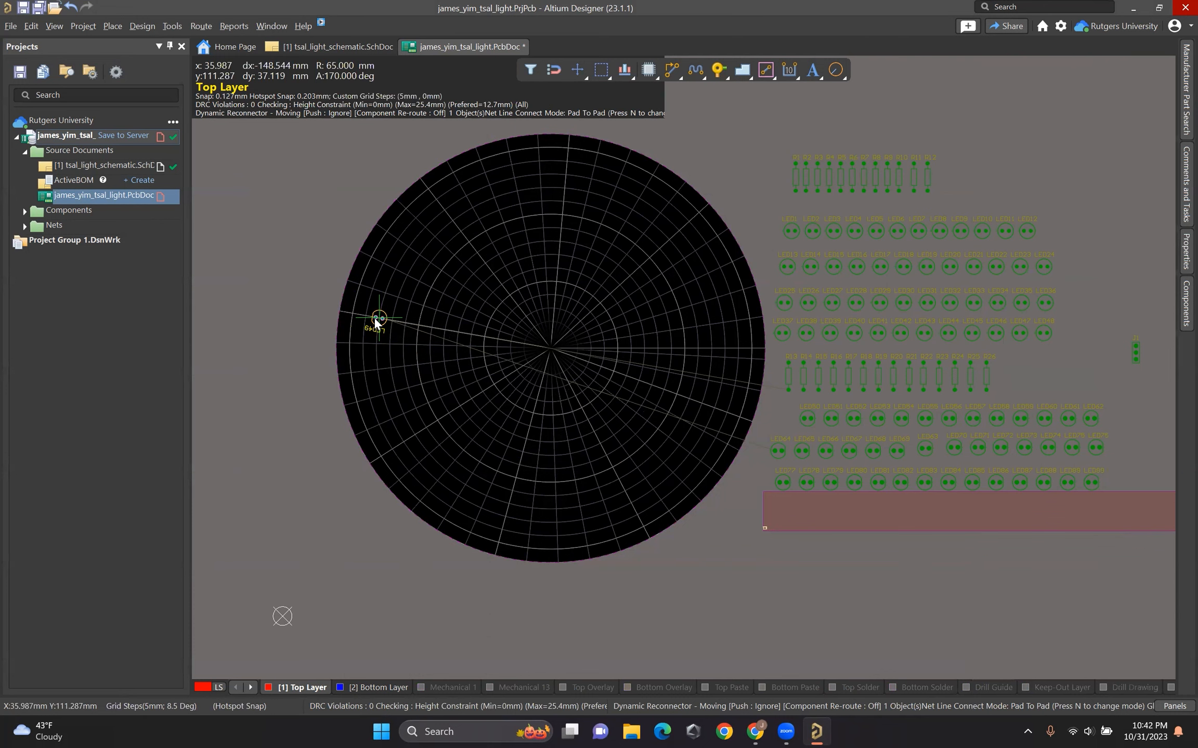
pyautogui.scroll(2, 373, 317)
pyautogui.moveTo(374, 318); pyautogui.dragTo(363, 392)
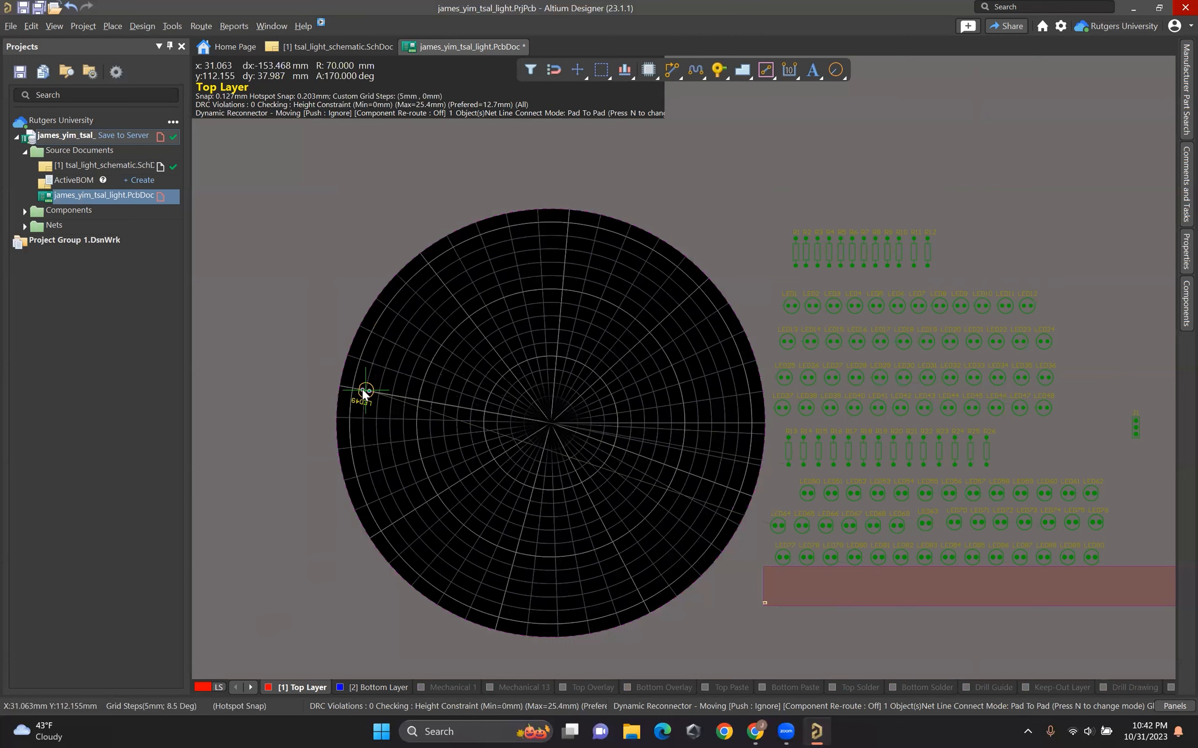
pyautogui.press('space')
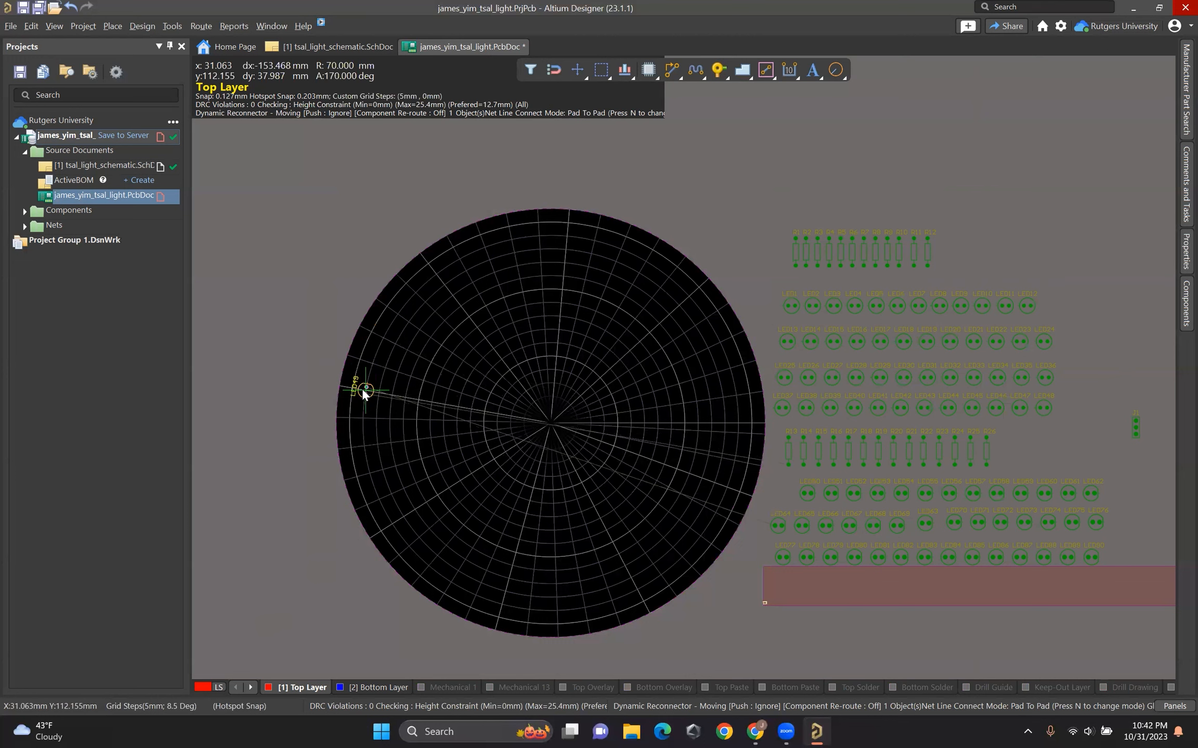
pyautogui.moveTo(362, 390); pyautogui.dragTo(362, 391)
pyautogui.keyDown('ctrl'); pyautogui.scroll(5, 366, 391); pyautogui.keyUp('ctrl')
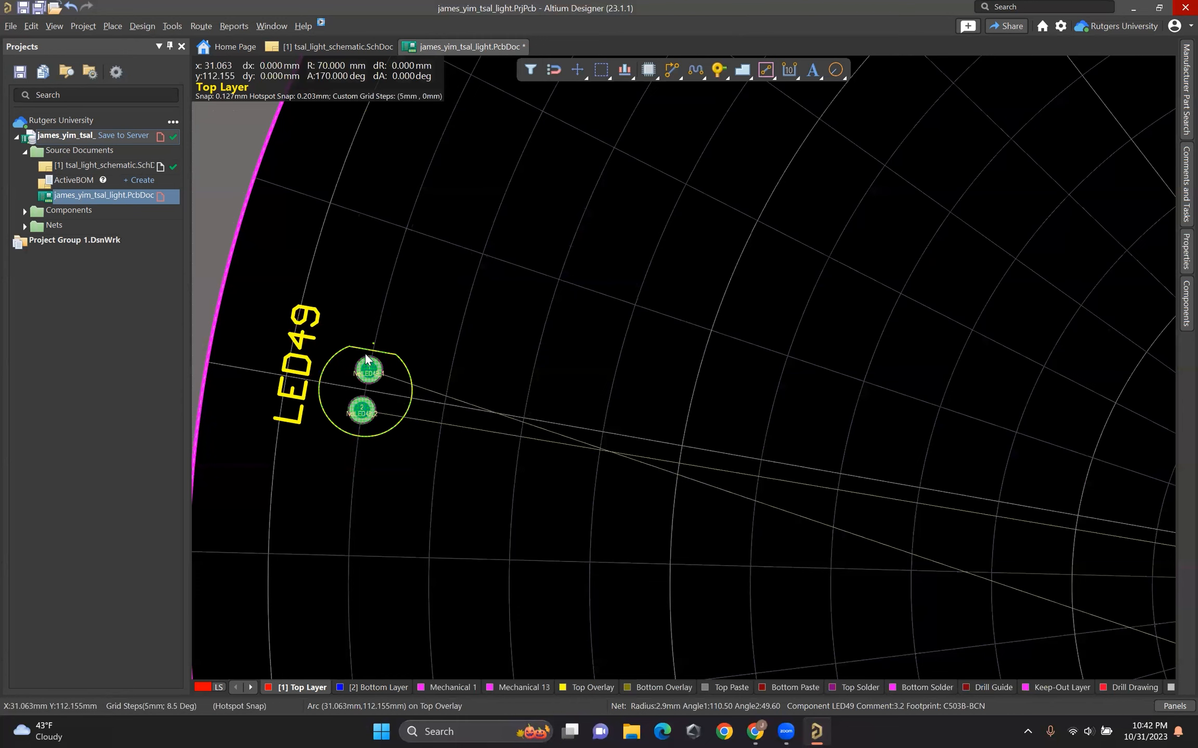
pyautogui.keyDown('ctrl'); pyautogui.scroll(-1, 524, 419); pyautogui.keyUp('ctrl')
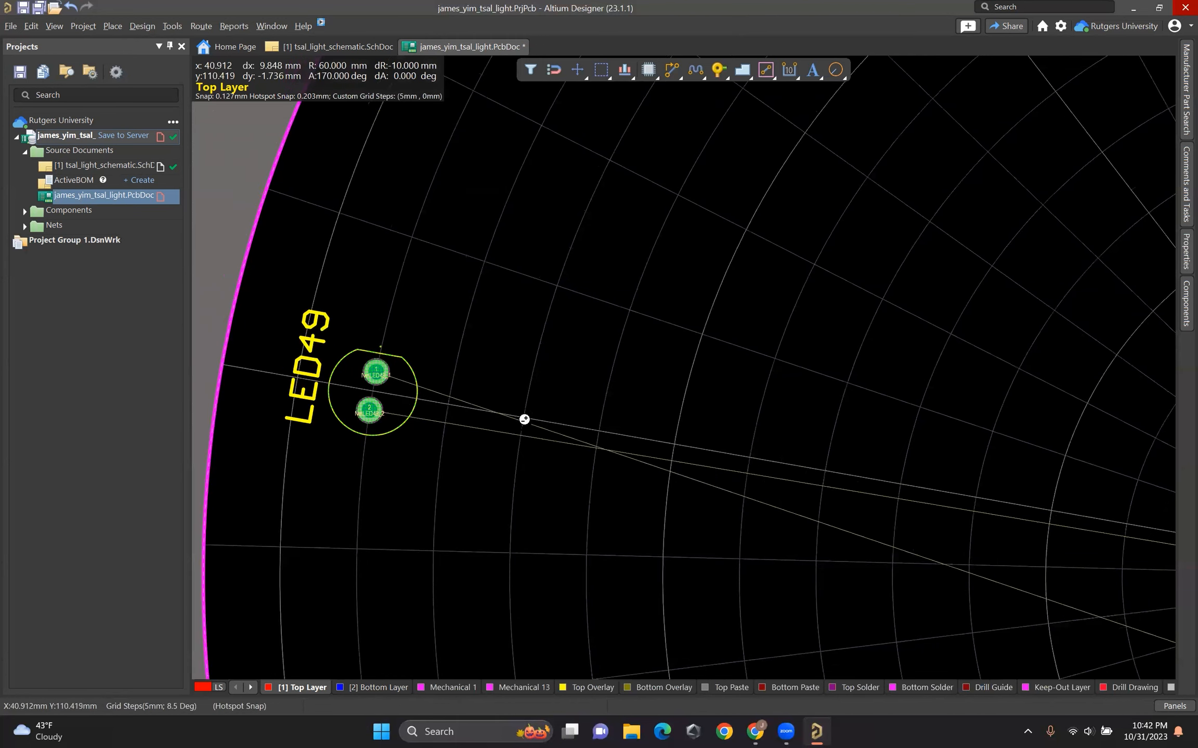
pyautogui.keyDown('ctrl'); pyautogui.scroll(-2, 524, 419); pyautogui.keyUp('ctrl')
pyautogui.keyDown('ctrl'); pyautogui.scroll(-4, 772, 387); pyautogui.keyUp('ctrl')
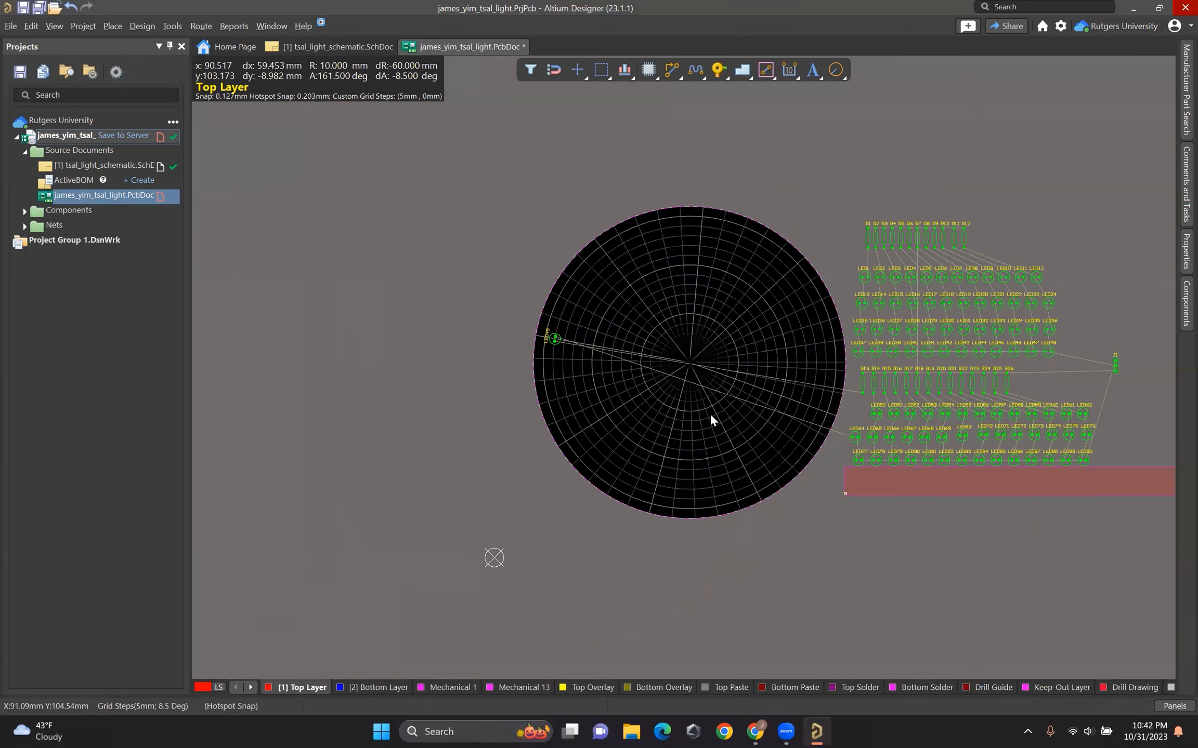
# Step: Place resistor R13 inward of LED49 at radius 45 mm and angle 170 degrees, aligned along the radial grid line
pyautogui.keyDown('ctrl'); pyautogui.scroll(3, 710, 420); pyautogui.keyUp('ctrl')
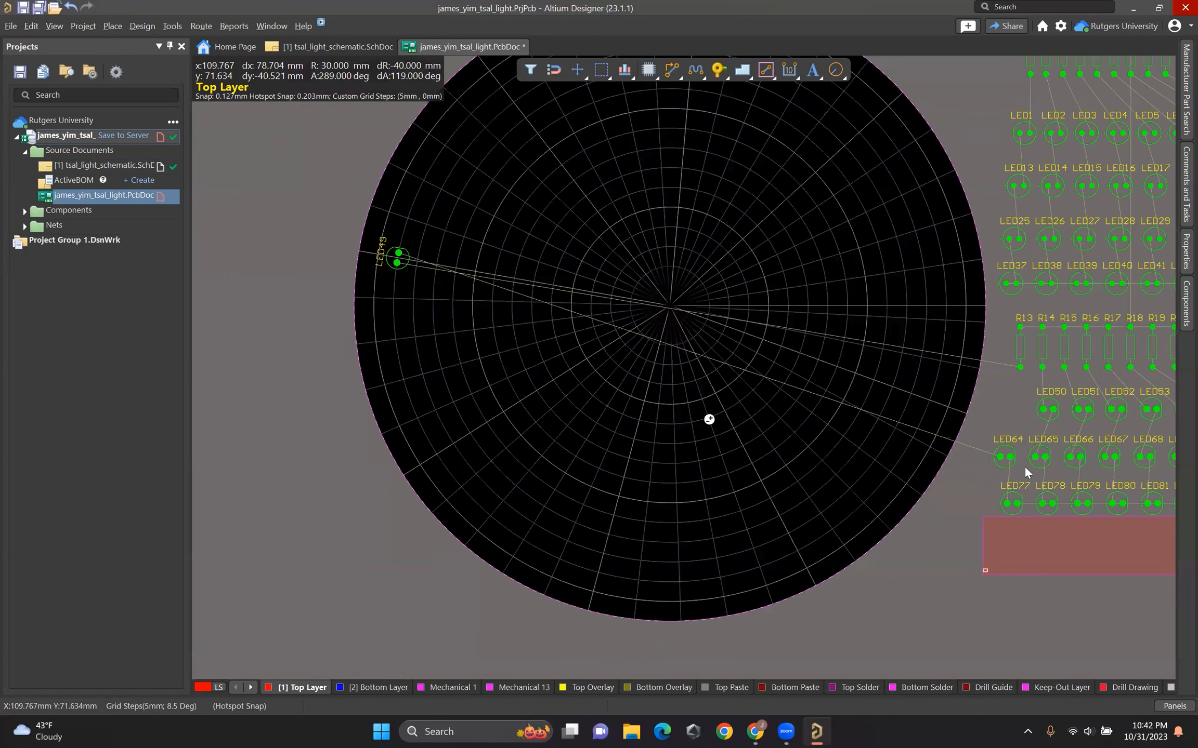
pyautogui.moveTo(841, 323); pyautogui.dragTo(487, 285)
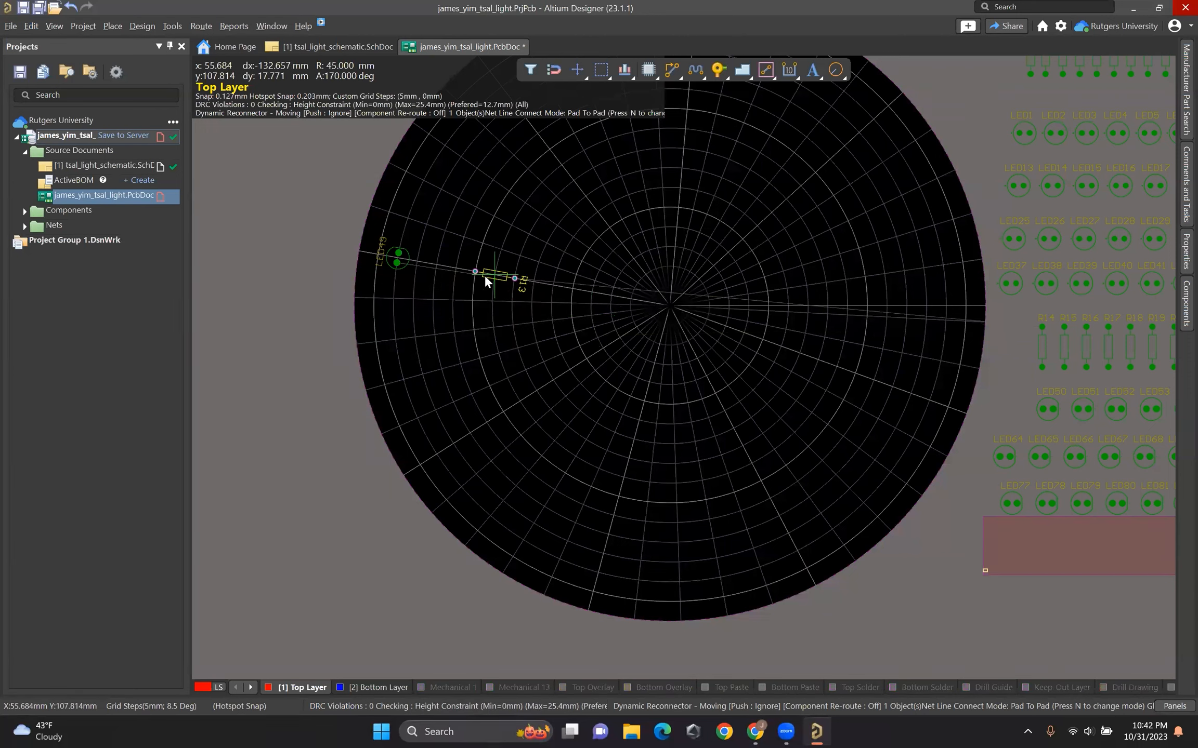
pyautogui.moveTo(484, 276)
pyautogui.mouseDown()
pyautogui.moveTo(481, 296)
pyautogui.moveTo(483, 278)
pyautogui.moveTo(499, 280)
pyautogui.mouseUp()
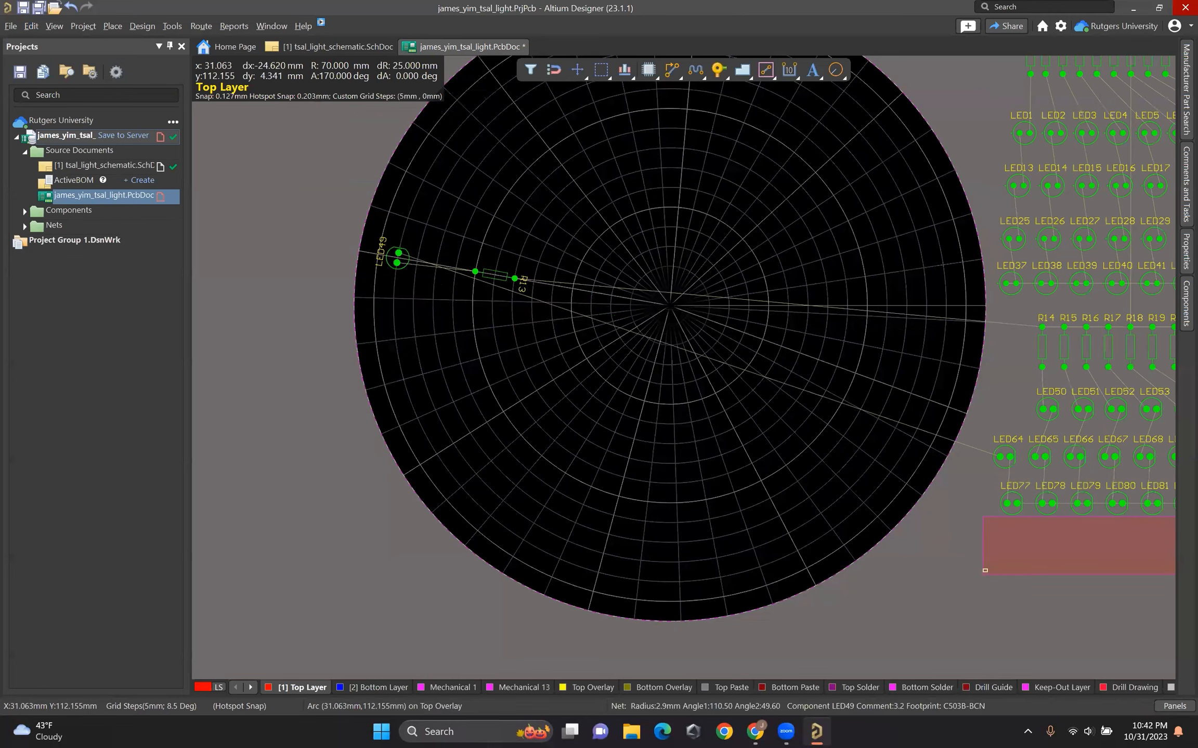
pyautogui.keyDown('ctrl'); pyautogui.scroll(5, 416, 262); pyautogui.keyUp('ctrl')
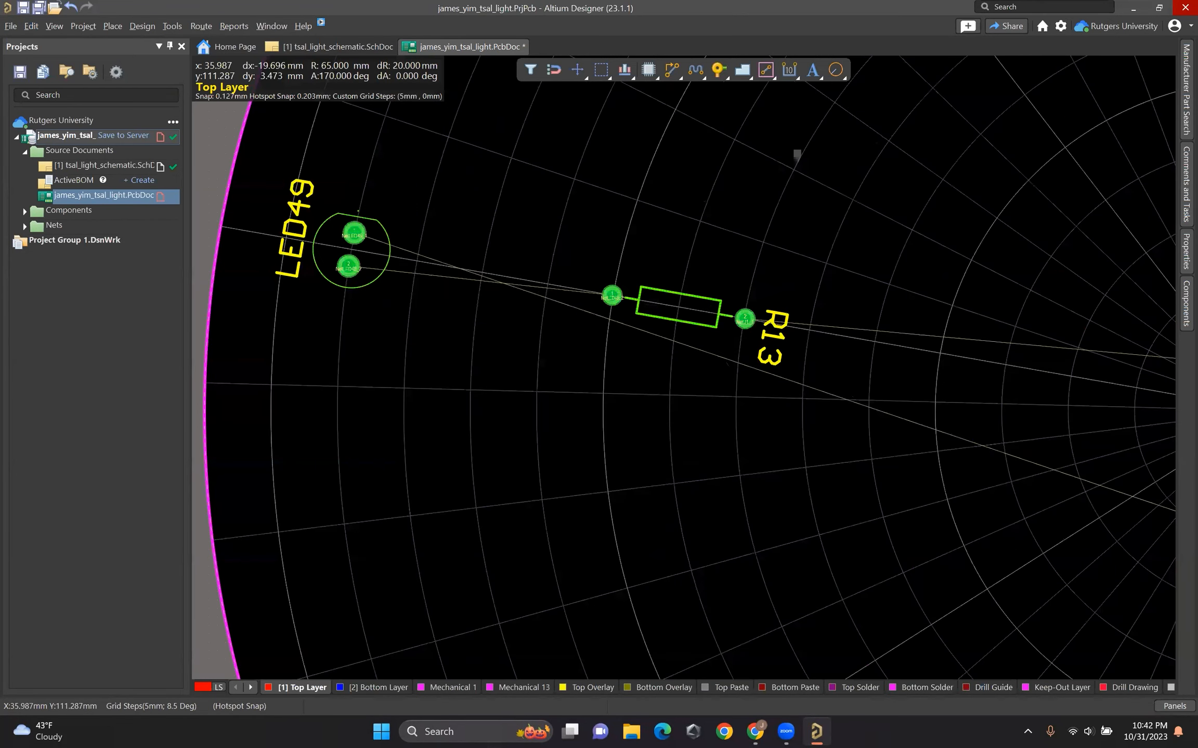
# Step: Place LED64 next to LED49 on the polar grid at radius 70 mm and angle 161.5 degrees
pyautogui.keyDown('ctrl'); pyautogui.scroll(-7, 329, 233); pyautogui.keyUp('ctrl')
pyautogui.keyDown('ctrl'); pyautogui.scroll(1, 692, 348); pyautogui.keyUp('ctrl')
pyautogui.moveTo(695, 348); pyautogui.dragTo(284, 189)
pyautogui.keyDown('ctrl'); pyautogui.scroll(5, 257, 267); pyautogui.keyUp('ctrl')
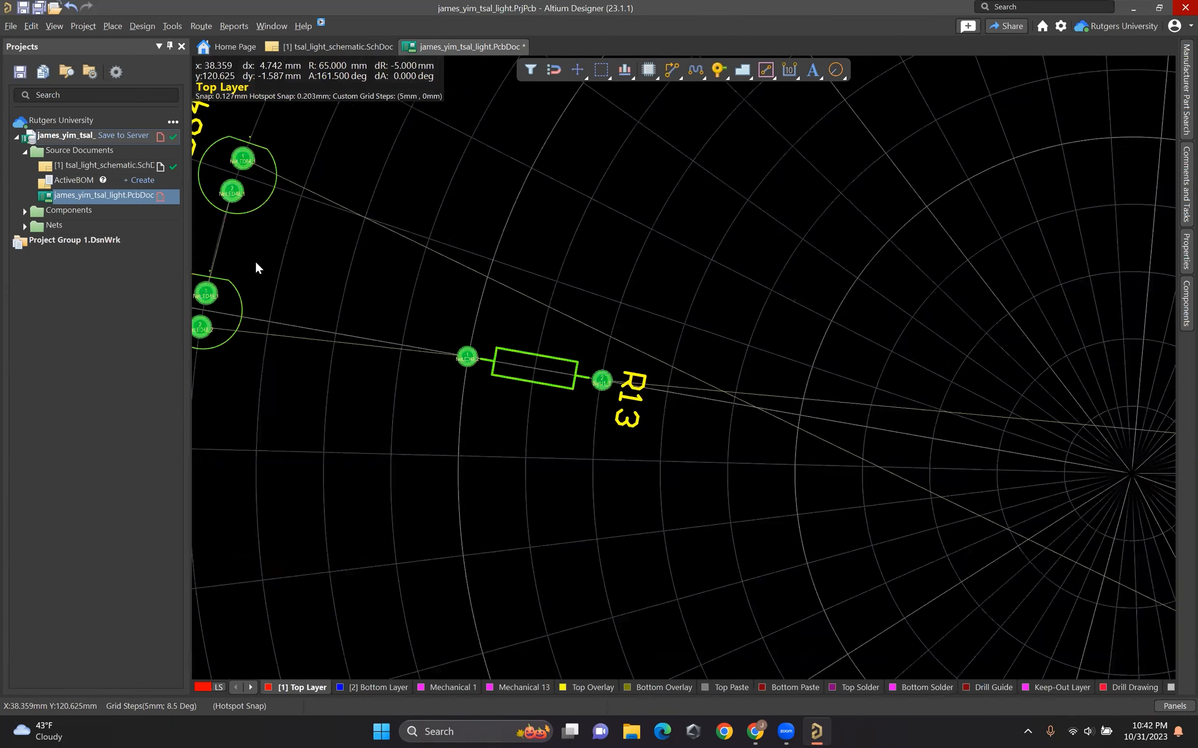
pyautogui.moveTo(312, 320); pyautogui.dragTo(710, 337, button='right')
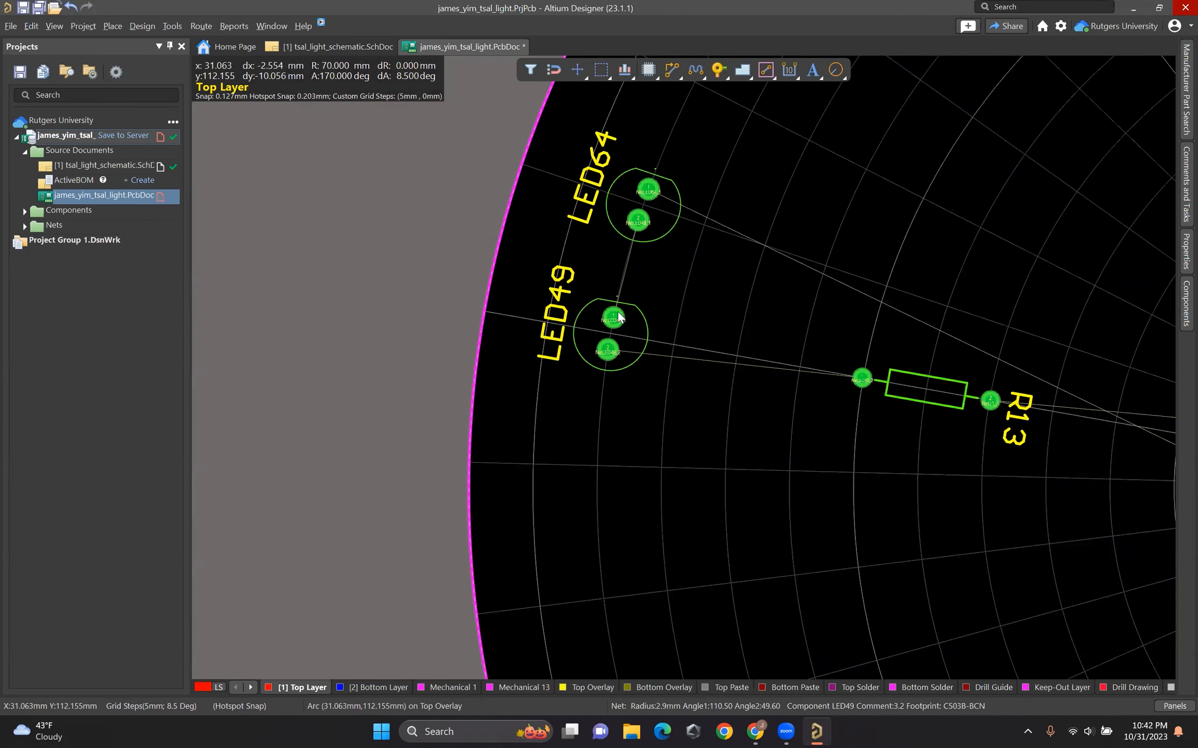
# Step: Try rotating LED64 and LED49 in place so that their pads lie along the radial grid lines
pyautogui.moveTo(642, 208); pyautogui.dragTo(605, 180)
pyautogui.press('space')
pyautogui.press('space')
pyautogui.press('space')
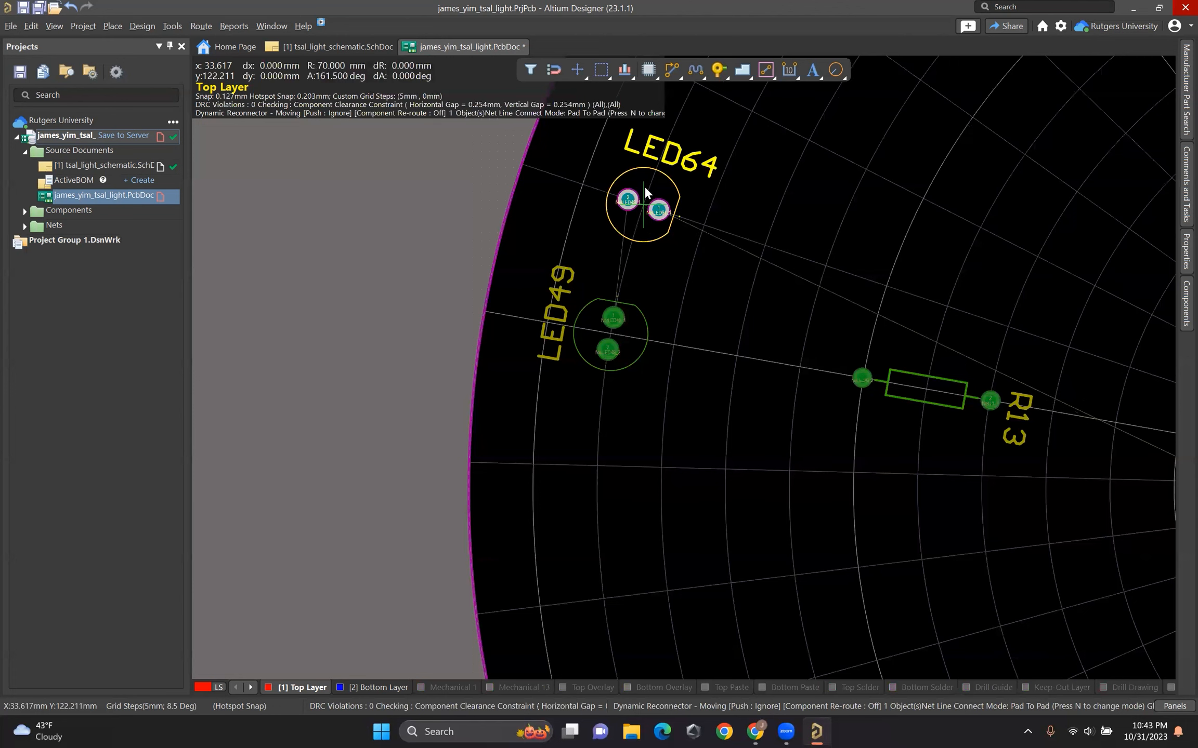
pyautogui.click(643, 185)
pyautogui.moveTo(579, 315); pyautogui.dragTo(579, 315)
pyautogui.press('space')
pyautogui.click(579, 315)
pyautogui.click(642, 177)
pyautogui.press('space')
pyautogui.press('space')
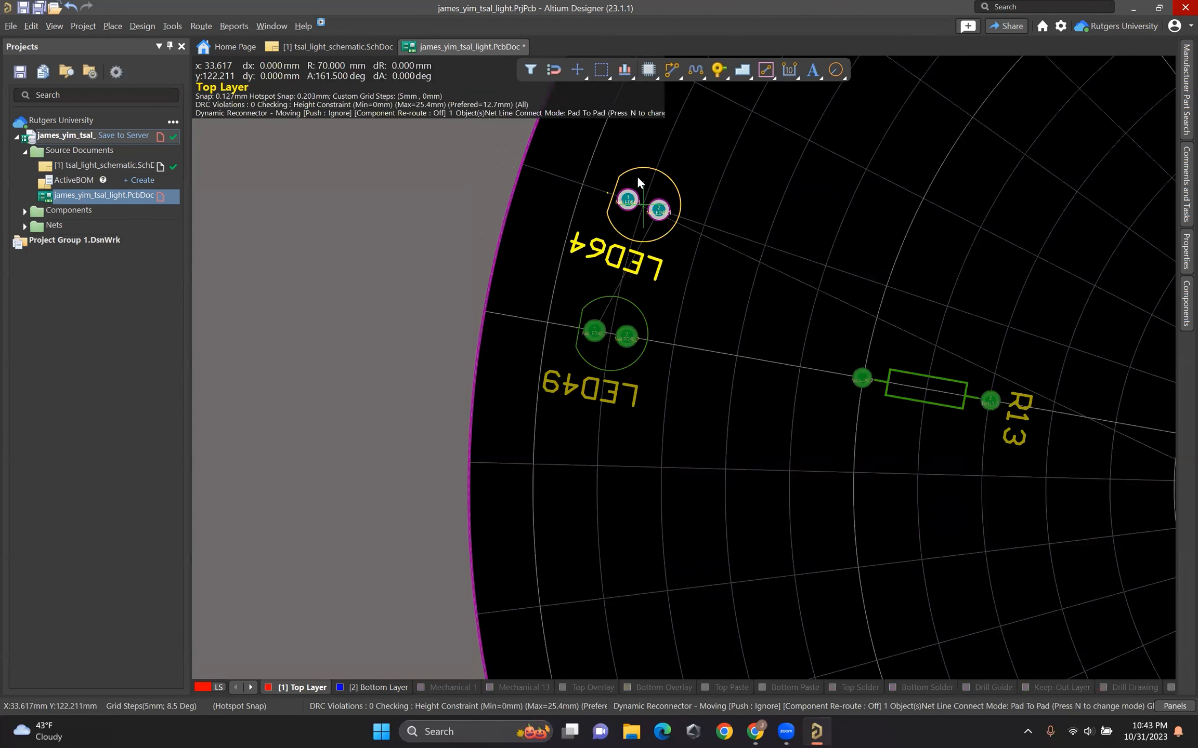
pyautogui.click(637, 175)
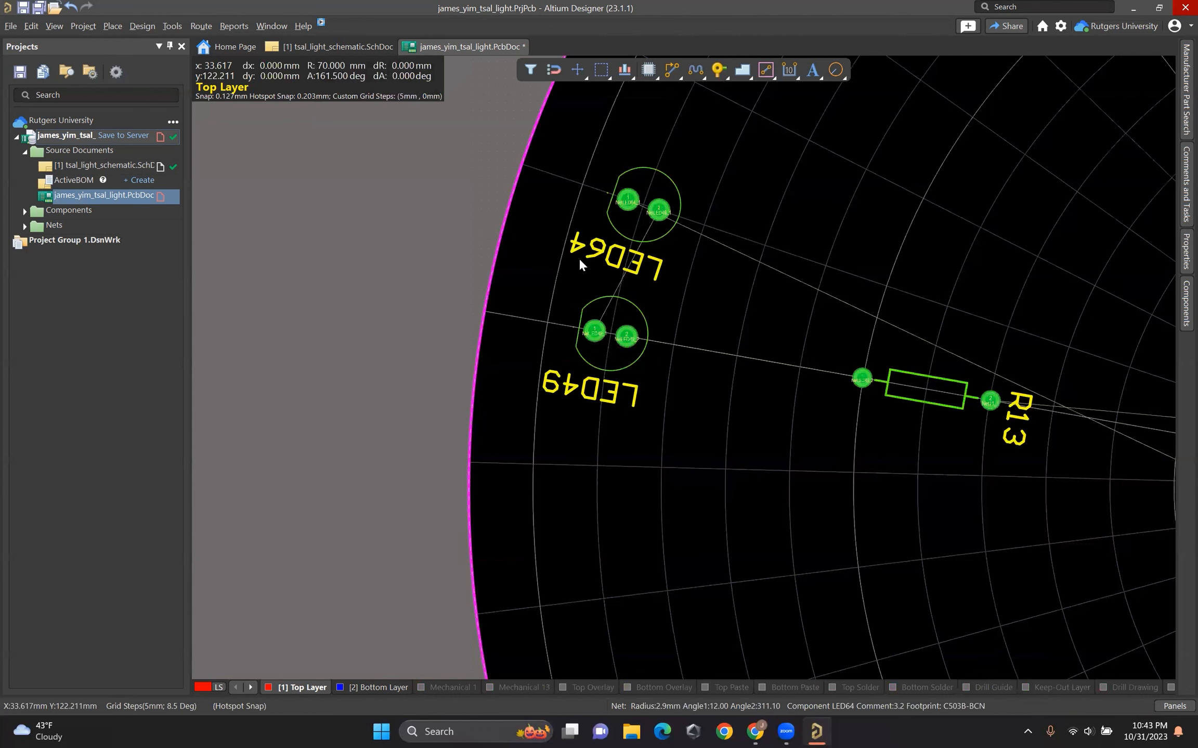
# Step: Rotate LED64 and LED49 in place so that their pads follow the 70 mm ring
pyautogui.click(637, 219)
pyautogui.press('space')
pyautogui.press('space')
pyautogui.press('space')
pyautogui.click(643, 203)
pyautogui.click(606, 335)
pyautogui.press('space')
pyautogui.press('space')
pyautogui.press('space')
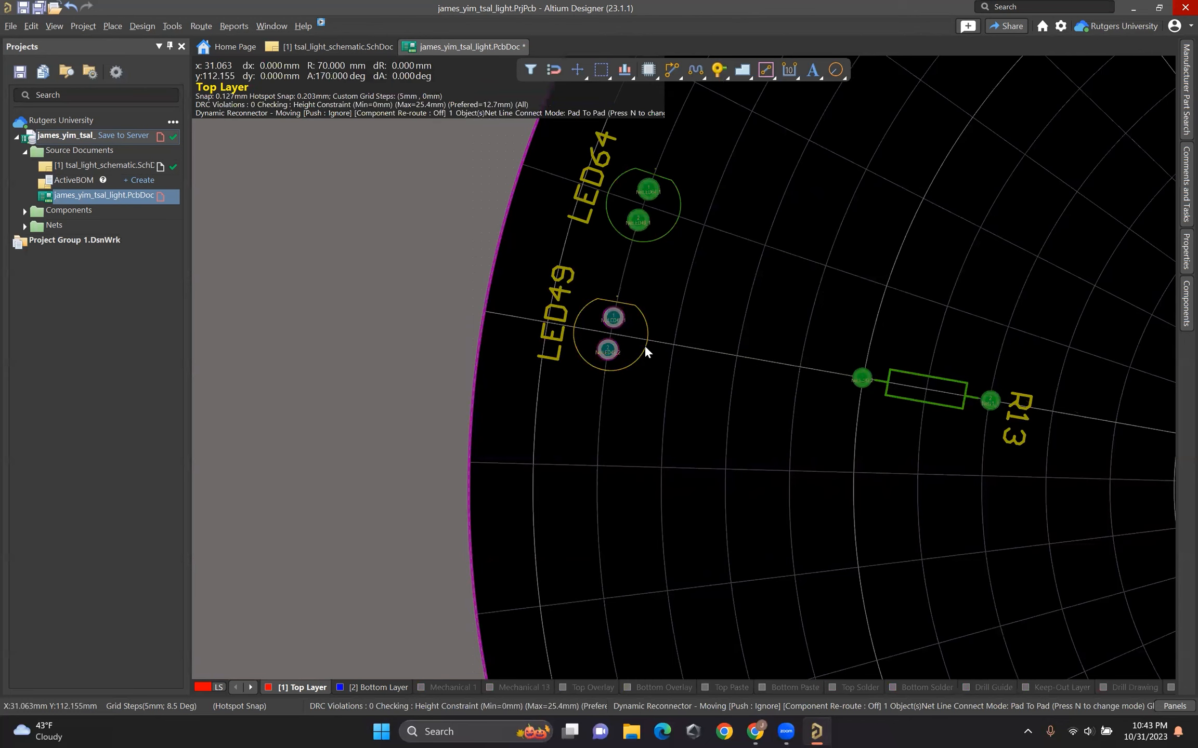
pyautogui.click(644, 344)
# Step: Place LED77 beside LED64 at radius 70 mm and angle 153 degrees, with its pads following the ring
pyautogui.keyDown('ctrl'); pyautogui.scroll(-2, 1008, 330); pyautogui.keyUp('ctrl')
pyautogui.keyDown('ctrl'); pyautogui.scroll(-4, 1039, 350); pyautogui.keyUp('ctrl')
pyautogui.moveTo(1089, 359); pyautogui.dragTo(583, 313, button='right')
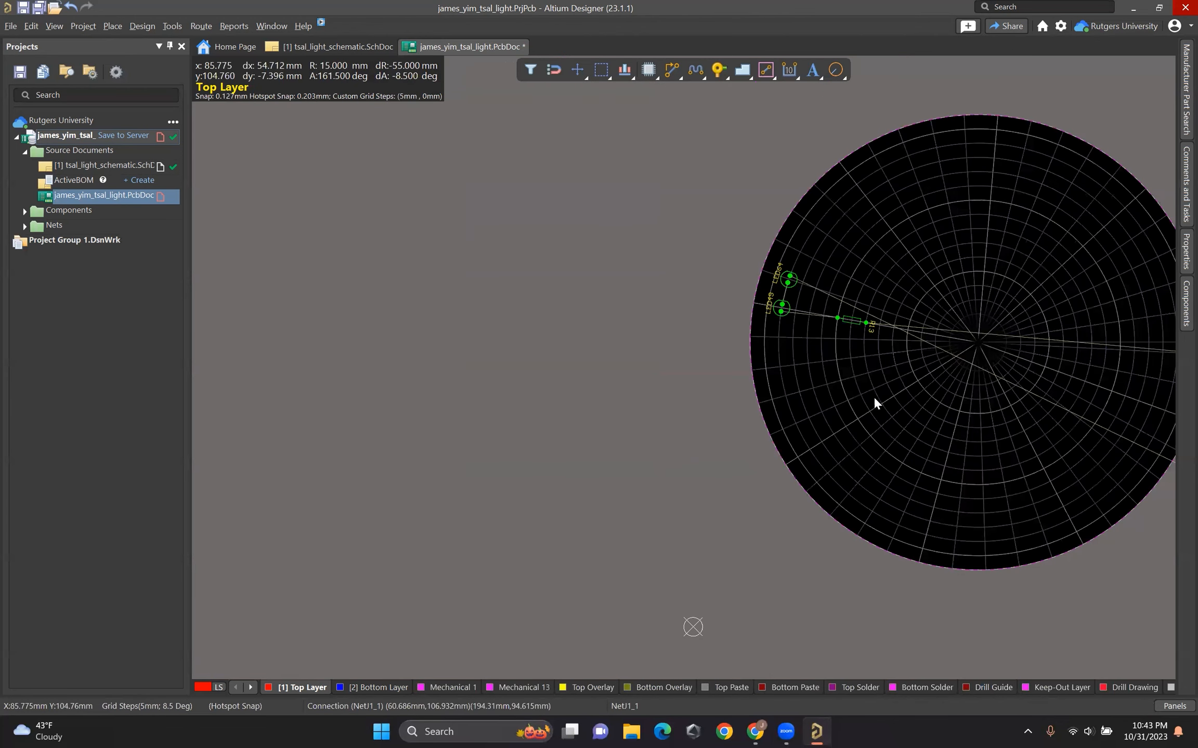
pyautogui.moveTo(437, 234); pyautogui.dragTo(432, 228)
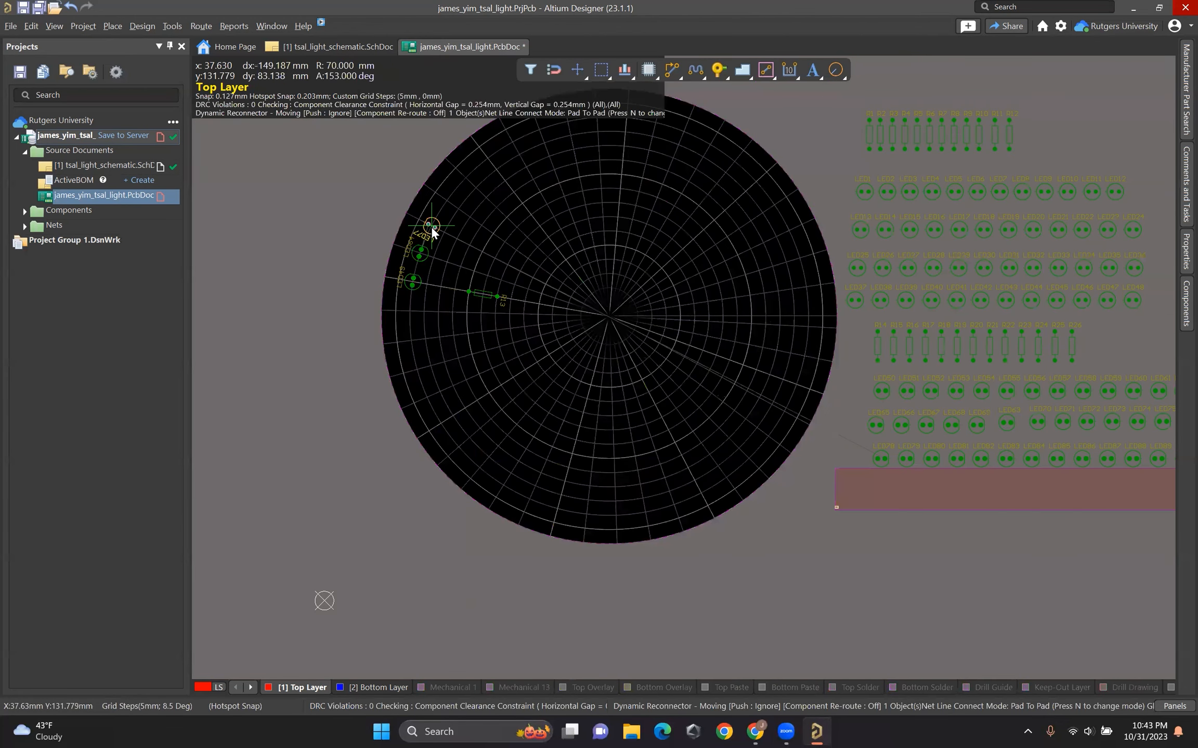
pyautogui.click(473, 251)
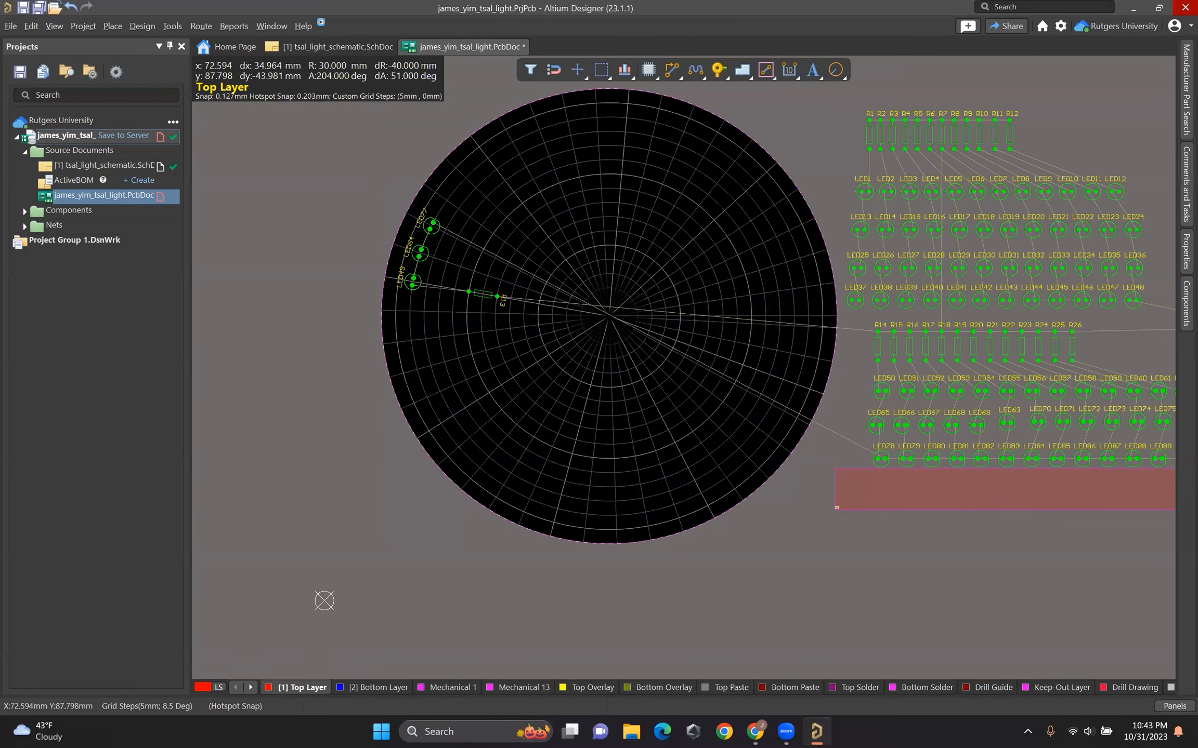
# Step: Place LED50, LED65 and LED78 clockwise after LED77 on the 70 mm ring, with R14 at radius 45 mm in line with LED50
pyautogui.keyDown('ctrl'); pyautogui.scroll(1, 549, 354); pyautogui.keyUp('ctrl')
pyautogui.keyDown('ctrl'); pyautogui.scroll(1, 611, 393); pyautogui.keyUp('ctrl')
pyautogui.moveTo(738, 430); pyautogui.dragTo(684, 406, button='right')
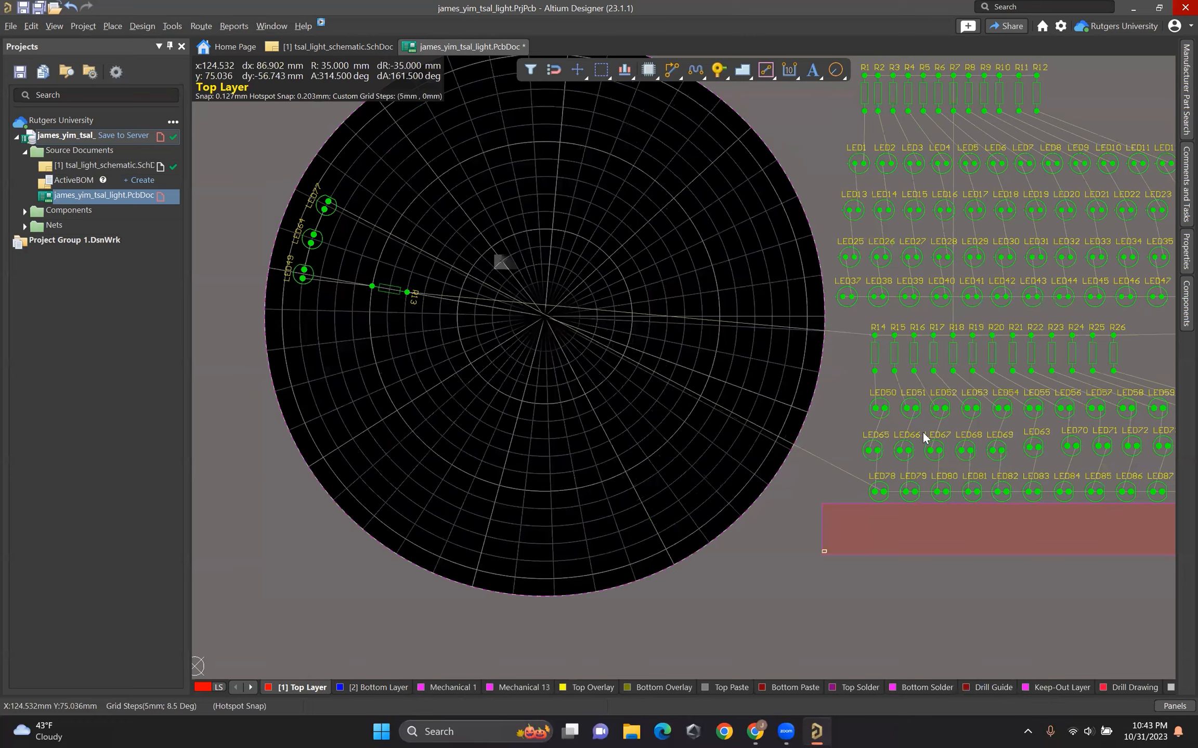
pyautogui.moveTo(874, 353); pyautogui.dragTo(907, 347, button='right')
pyautogui.moveTo(908, 347); pyautogui.dragTo(451, 219)
pyautogui.press('space')
pyautogui.moveTo(913, 402); pyautogui.dragTo(379, 168)
pyautogui.moveTo(906, 444); pyautogui.dragTo(402, 141)
pyautogui.moveTo(912, 486); pyautogui.dragTo(429, 117)
# Step: Place R15 at radius 45 mm in line with LED51, and continue the 70 mm ring with LED51, LED66 and LED79
pyautogui.moveTo(928, 347); pyautogui.dragTo(506, 168)
pyautogui.press('space')
pyautogui.press('space')
pyautogui.moveTo(945, 390); pyautogui.dragTo(863, 440, button='right')
pyautogui.moveTo(863, 446); pyautogui.dragTo(377, 143)
pyautogui.moveTo(856, 498); pyautogui.dragTo(410, 131)
pyautogui.moveTo(861, 536); pyautogui.dragTo(445, 121)
# Step: Place R16 at radius 45 mm and angle 93.5 degrees, and continue the 70 mm ring with LED52, LED67 and LED80
pyautogui.moveTo(863, 398); pyautogui.dragTo(482, 204)
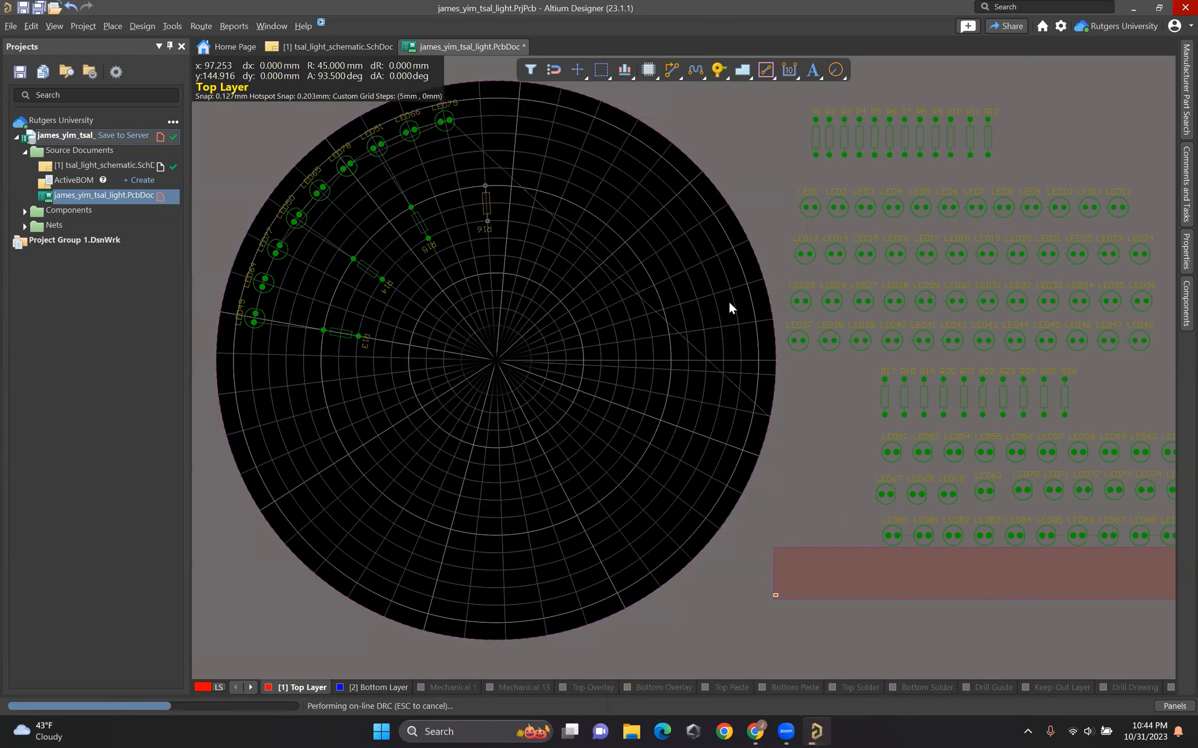
pyautogui.moveTo(875, 452); pyautogui.dragTo(481, 116)
pyautogui.moveTo(876, 492); pyautogui.dragTo(508, 115)
pyautogui.moveTo(892, 535); pyautogui.dragTo(554, 122)
# Step: Place R17 at radius 45 mm in line with LED53, and continue the 70 mm ring with LED53, LED68 and LED81
pyautogui.moveTo(884, 398); pyautogui.dragTo(555, 217)
pyautogui.press('space')
pyautogui.moveTo(922, 453); pyautogui.dragTo(588, 135)
pyautogui.moveTo(917, 493); pyautogui.dragTo(620, 225)
pyautogui.press('space')
pyautogui.scroll(3, 840, 440)
pyautogui.scroll(-2, 832, 519)
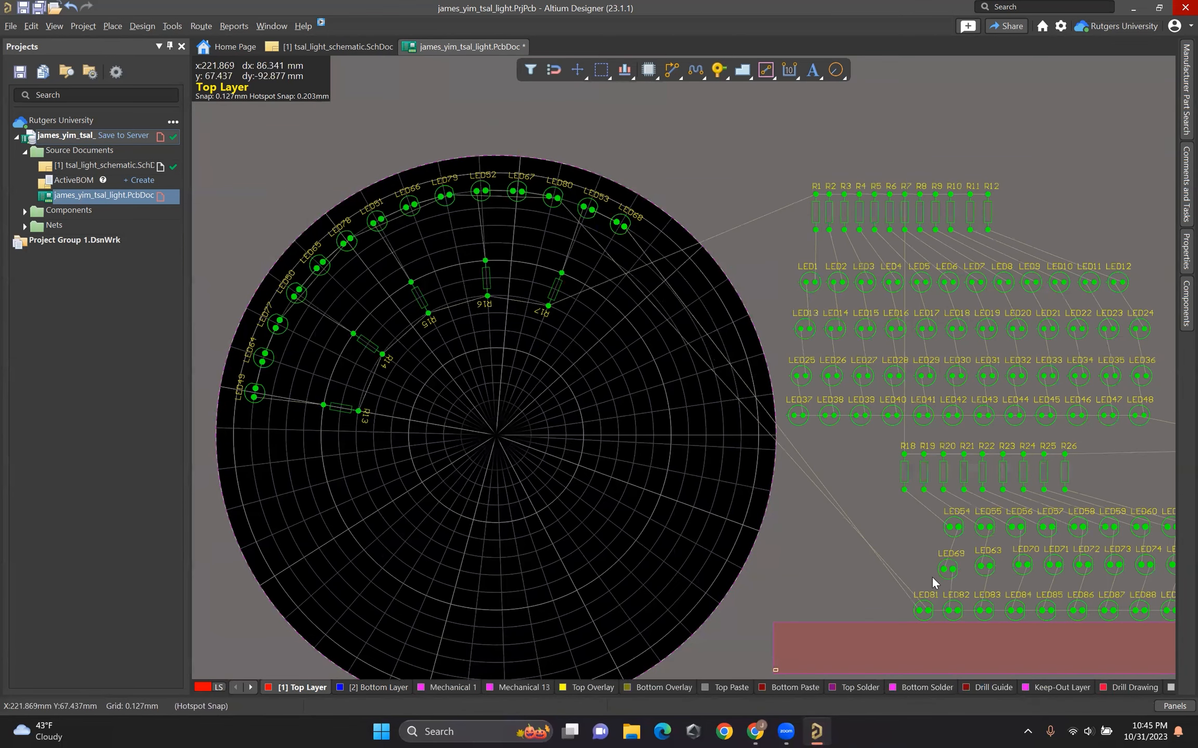
pyautogui.moveTo(921, 605); pyautogui.dragTo(652, 243)
# Step: Place R18 at radius 45 mm in line with LED54, and continue the 70 mm ring with LED54, LED69 and LED82
pyautogui.moveTo(904, 472); pyautogui.dragTo(612, 330)
pyautogui.moveTo(953, 527); pyautogui.dragTo(675, 269)
pyautogui.moveTo(947, 568); pyautogui.dragTo(699, 298)
pyautogui.moveTo(953, 609); pyautogui.dragTo(717, 330)
# Step: Place R19 at radius 45 mm in line with LED55, add LED55 and LED63 to the ring, and pull LED83 out beside the board
pyautogui.moveTo(923, 471); pyautogui.dragTo(645, 390)
pyautogui.moveTo(984, 526); pyautogui.dragTo(730, 367)
pyautogui.press('space')
pyautogui.keyDown('ctrl'); pyautogui.scroll(3, 971, 549); pyautogui.keyUp('ctrl')
pyautogui.keyDown('ctrl'); pyautogui.scroll(-1, 971, 548); pyautogui.keyUp('ctrl')
pyautogui.moveTo(982, 502); pyautogui.dragTo(594, 253)
pyautogui.press('space')
pyautogui.moveTo(979, 573); pyautogui.dragTo(800, 415)
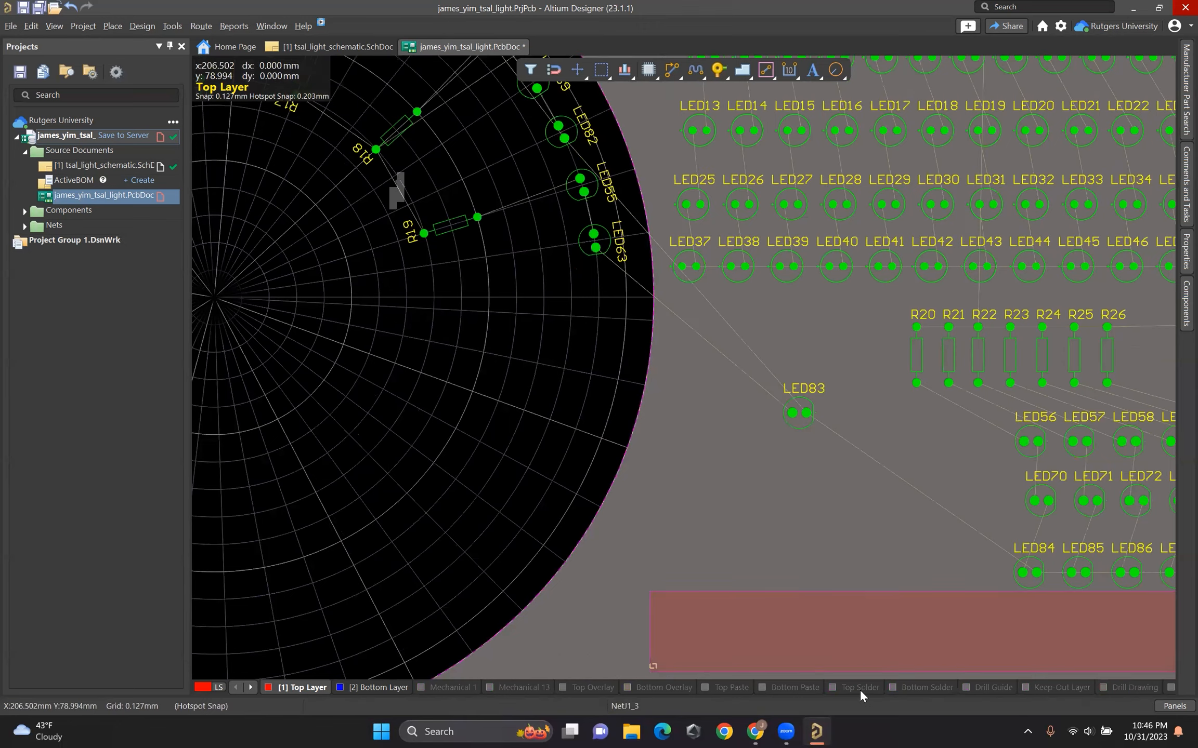
# Step: Switch to the Chrome browser and calculate 360/42 to check the angular spacing of the LEDs
pyautogui.click(766, 731)
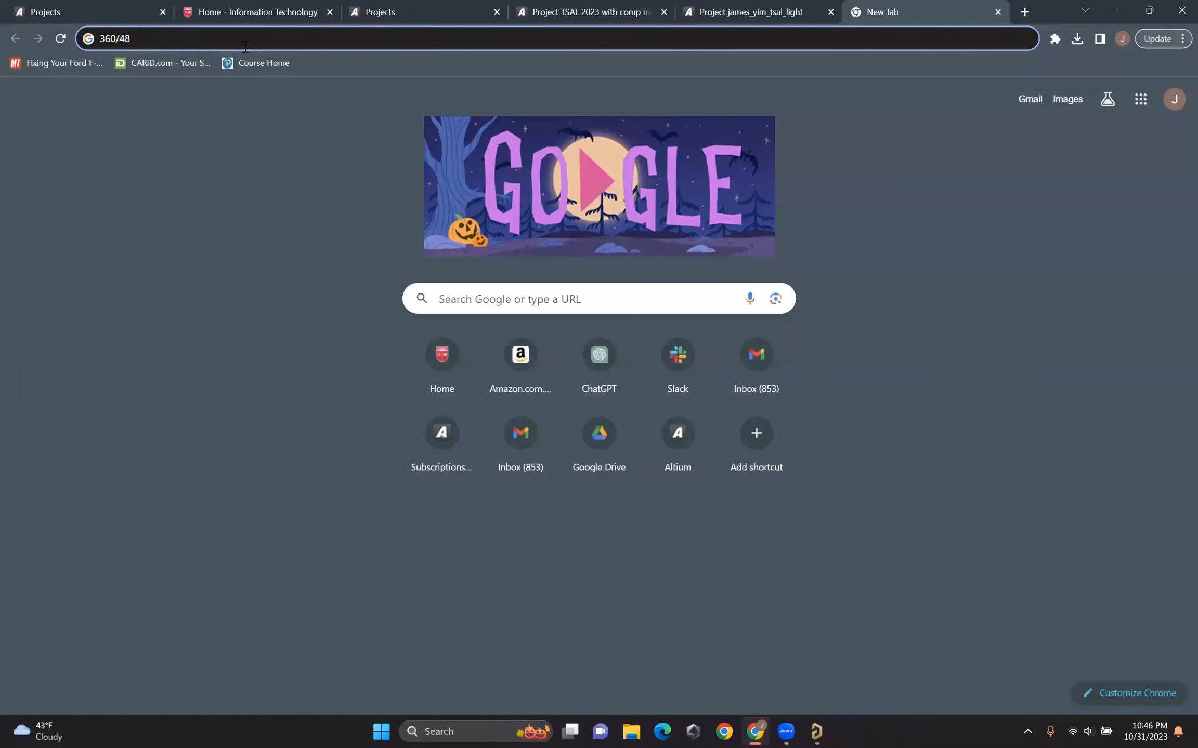
pyautogui.press('BackSpace')
pyautogui.write('2')
pyautogui.press('Return')
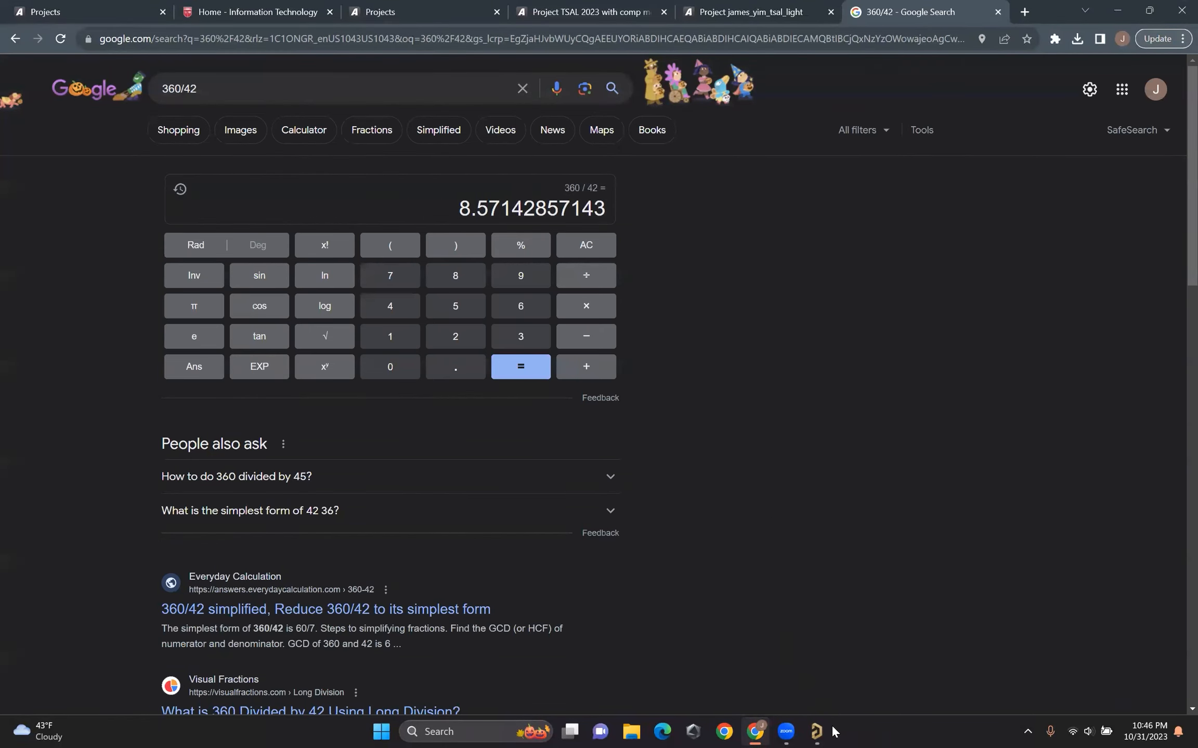
# Step: Back in Altium Designer, place LED83 after LED63 at radius 70 mm and angle 0 degrees, with its pads following the ring
pyautogui.click(816, 731)
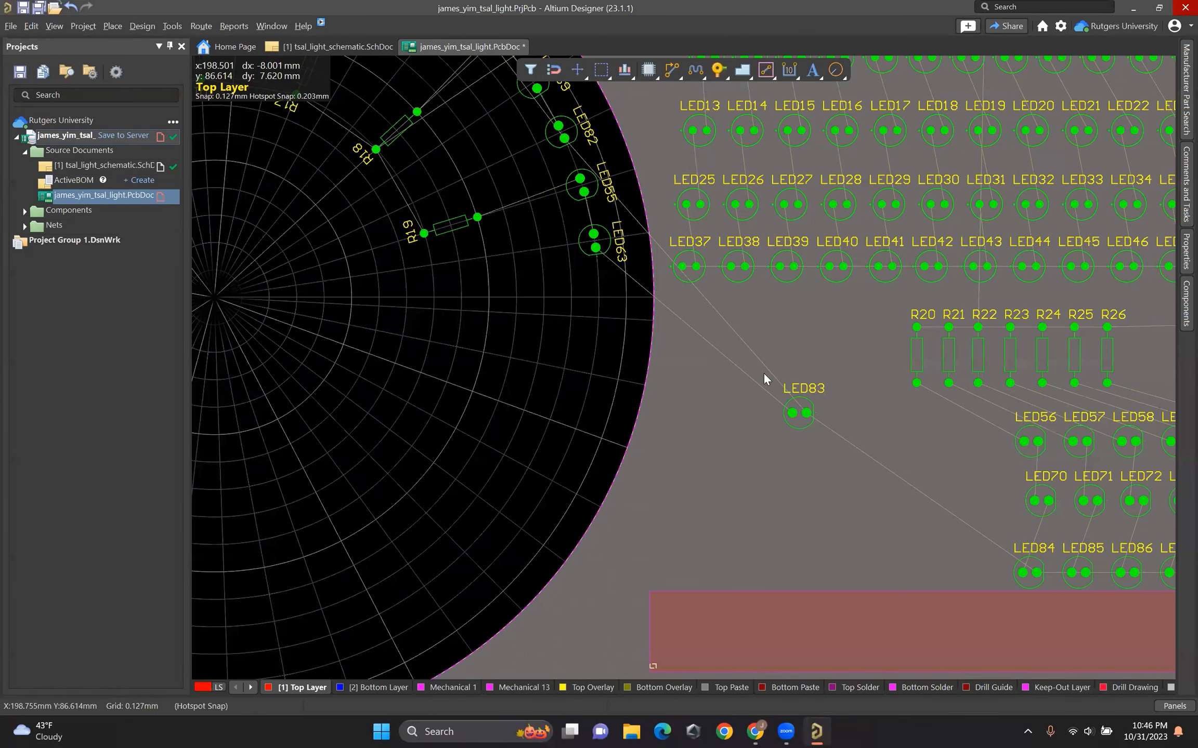
pyautogui.moveTo(796, 416); pyautogui.dragTo(712, 347)
pyautogui.moveTo(605, 297); pyautogui.dragTo(605, 297)
pyautogui.press('space')
pyautogui.press('space')
pyautogui.press('space')
pyautogui.click(611, 322)
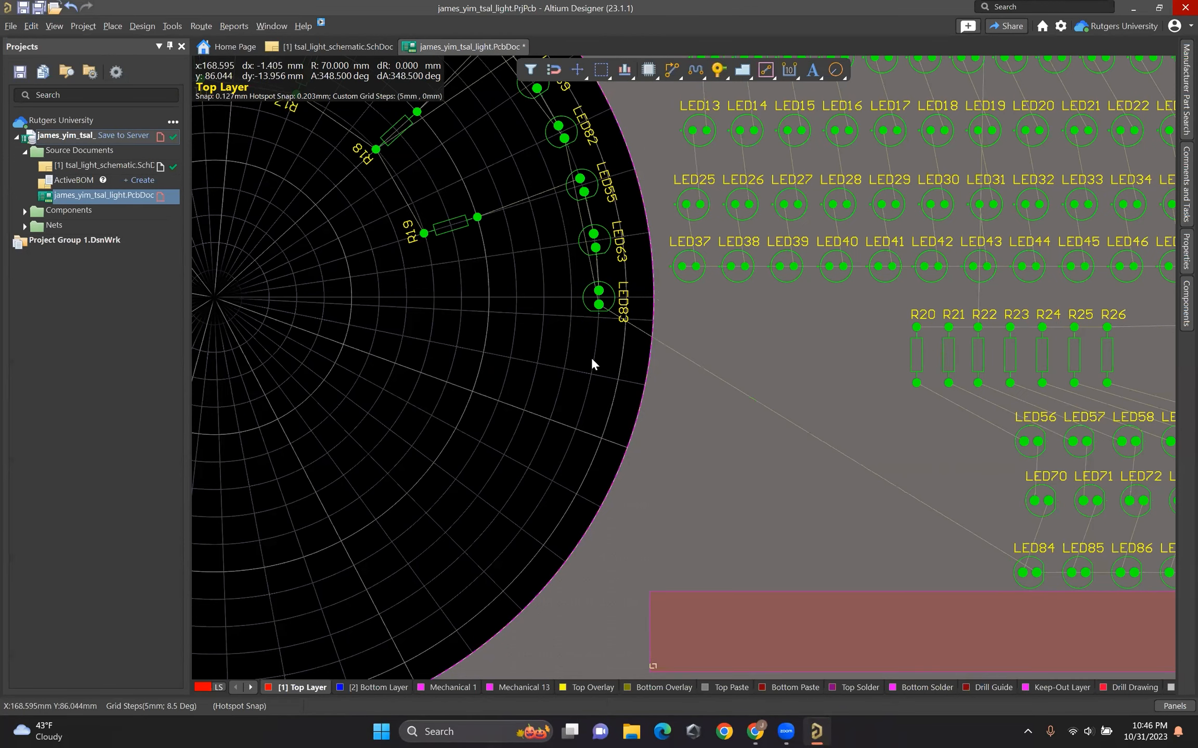
pyautogui.moveTo(1028, 572); pyautogui.dragTo(591, 374)
pyautogui.press('space')
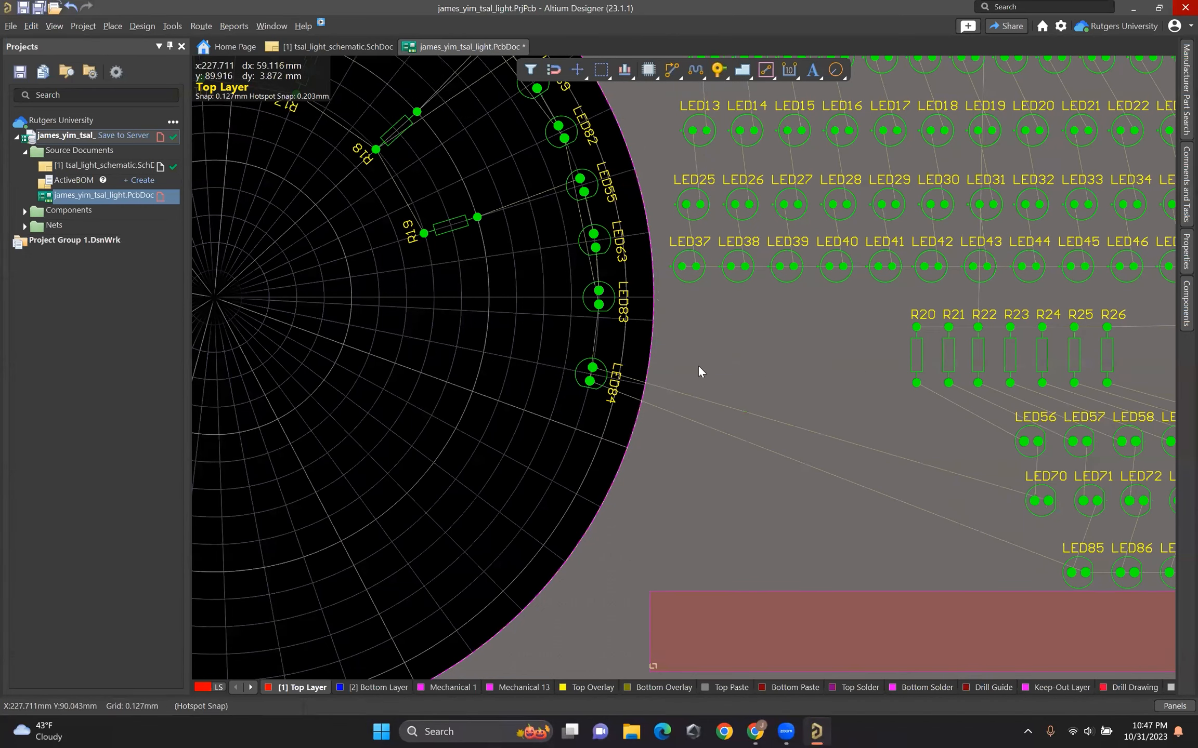
pyautogui.moveTo(606, 378); pyautogui.dragTo(1028, 562)
# Step: Place LED56 at radius 70 mm and angle 348.5 degrees with R20 in line at radius 45 mm, followed by LED70 and LED84 on the ring
pyautogui.moveTo(912, 353); pyautogui.dragTo(446, 344)
pyautogui.press('space')
pyautogui.moveTo(1030, 441); pyautogui.dragTo(587, 375)
pyautogui.hotkey('shift', 'space')
pyautogui.moveTo(1041, 512); pyautogui.dragTo(576, 428)
pyautogui.hotkey('shift', 'space')
pyautogui.moveTo(1022, 561); pyautogui.dragTo(551, 483)
pyautogui.hotkey('shift', 'space')
# Step: Place R21 at radius 45 mm in line with LED57, and continue the 70 mm ring with LED57, LED71 and LED85
pyautogui.moveTo(869, 406); pyautogui.dragTo(842, 334, button='right')
pyautogui.moveTo(1028, 255); pyautogui.dragTo(490, 344)
pyautogui.press('space')
pyautogui.moveTo(1158, 332); pyautogui.dragTo(975, 264, button='right')
pyautogui.hotkey('shift', 'space')
pyautogui.moveTo(975, 268); pyautogui.dragTo(418, 360)
pyautogui.moveTo(987, 332); pyautogui.dragTo(381, 402)
pyautogui.hotkey('shift', 'space')
pyautogui.moveTo(914, 367); pyautogui.dragTo(1014, 416, button='right')
pyautogui.moveTo(1067, 453); pyautogui.dragTo(441, 488)
pyautogui.hotkey('shift', 'space')
# Step: Place R22 at radius 45 mm and LED58 after LED85 on the 70 mm ring, both along the same radial grid line
pyautogui.moveTo(979, 241); pyautogui.dragTo(325, 398)
pyautogui.press('space')
pyautogui.keyDown('ctrl'); pyautogui.scroll(-3, 915, 265); pyautogui.keyUp('ctrl')
pyautogui.moveTo(989, 257); pyautogui.dragTo(695, 295)
pyautogui.keyDown('ctrl'); pyautogui.scroll(2, 759, 360); pyautogui.keyUp('ctrl')
pyautogui.press('space')
pyautogui.moveTo(949, 360); pyautogui.dragTo(817, 407, button='right')
pyautogui.moveTo(1110, 240); pyautogui.dragTo(525, 359)
pyautogui.press('space')
# Step: Continue the 70 mm ring after LED58 with LED72 and LED86, rotated so their pads follow the ring
pyautogui.moveTo(1103, 294); pyautogui.dragTo(851, 307, button='right')
pyautogui.moveTo(851, 306); pyautogui.dragTo(232, 383)
pyautogui.press('space')
pyautogui.press('space')
pyautogui.moveTo(988, 335); pyautogui.dragTo(1040, 315, button='right')
pyautogui.moveTo(1040, 316); pyautogui.dragTo(871, 191)
pyautogui.moveTo(966, 254); pyautogui.dragTo(670, 246)
pyautogui.moveTo(534, 414); pyautogui.dragTo(808, 515, button='right')
pyautogui.click(881, 301)
# Step: Place LED59, LED73 and LED87 on the 70 mm ring, with R23 at radius 45 mm in line with LED59
pyautogui.moveTo(871, 303); pyautogui.dragTo(459, 486)
pyautogui.press('space')
pyautogui.moveTo(873, 347); pyautogui.dragTo(422, 487)
pyautogui.press('space')
pyautogui.moveTo(864, 399); pyautogui.dragTo(381, 482)
pyautogui.moveTo(1038, 248); pyautogui.dragTo(460, 387)
pyautogui.moveTo(902, 303); pyautogui.dragTo(831, 308)
pyautogui.moveTo(381, 481); pyautogui.dragTo(380, 479)
pyautogui.press('space')
# Step: Place LED60, LED74 and LED88 on the 70 mm ring, with R24 at radius 45 mm in line with LED60
pyautogui.moveTo(830, 303); pyautogui.dragTo(1012, 301, button='right')
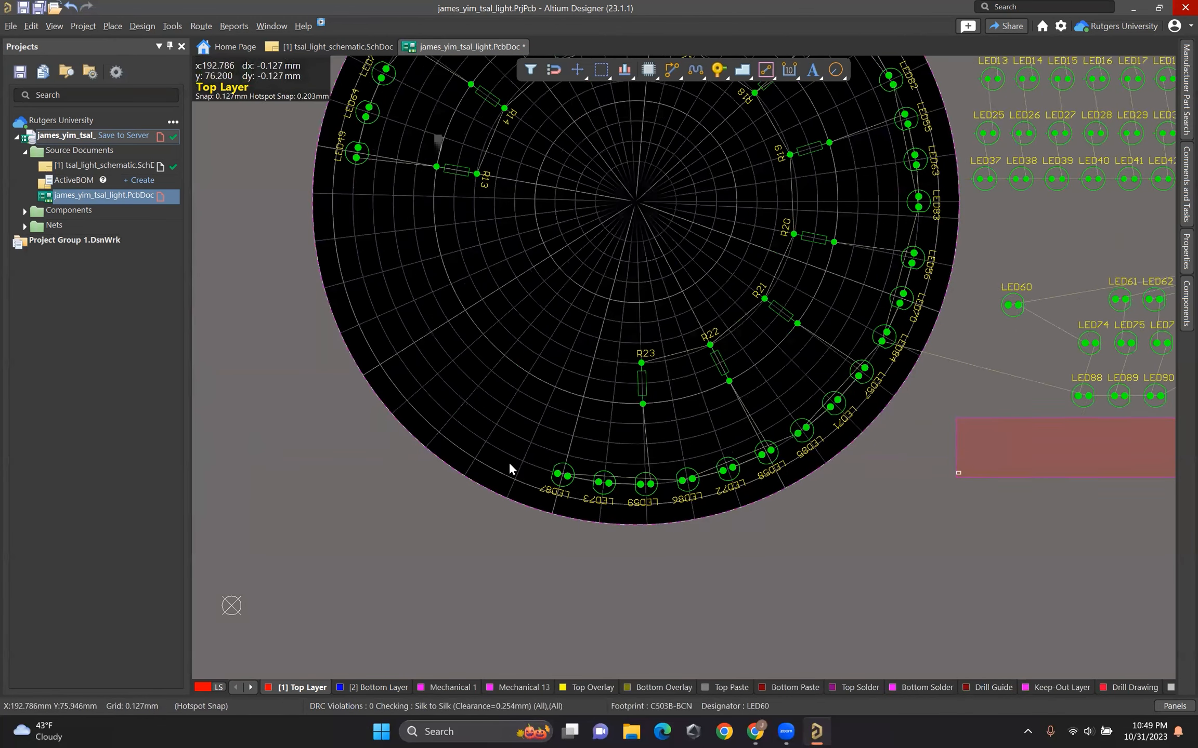
pyautogui.press('space')
pyautogui.moveTo(509, 463); pyautogui.dragTo(522, 461)
pyautogui.moveTo(928, 381); pyautogui.dragTo(821, 401, button='right')
pyautogui.moveTo(1136, 261); pyautogui.dragTo(455, 387)
pyautogui.press('space')
pyautogui.moveTo(980, 365); pyautogui.dragTo(384, 459)
pyautogui.moveTo(977, 416); pyautogui.dragTo(303, 501)
pyautogui.moveTo(303, 501); pyautogui.dragTo(361, 443)
# Step: Place R25 at radius 45 mm in line with LED61, and continue the 70 mm ring with LED61, LED75 and LED89
pyautogui.moveTo(1155, 264); pyautogui.dragTo(389, 342)
pyautogui.moveTo(1012, 319); pyautogui.dragTo(313, 407)
pyautogui.moveTo(1018, 363); pyautogui.dragTo(290, 374)
pyautogui.moveTo(1011, 416); pyautogui.dragTo(268, 337)
# Step: Place R26 at radius 45 mm in line with LED62, and close the 70 mm ring with LED62, LED76 and LED90
pyautogui.moveTo(914, 305); pyautogui.dragTo(741, 394, button='right')
pyautogui.moveTo(1027, 356); pyautogui.dragTo(397, 354)
pyautogui.moveTo(1071, 408); pyautogui.dragTo(280, 385)
pyautogui.moveTo(1078, 445); pyautogui.dragTo(272, 345)
pyautogui.moveTo(1072, 505); pyautogui.dragTo(270, 303)
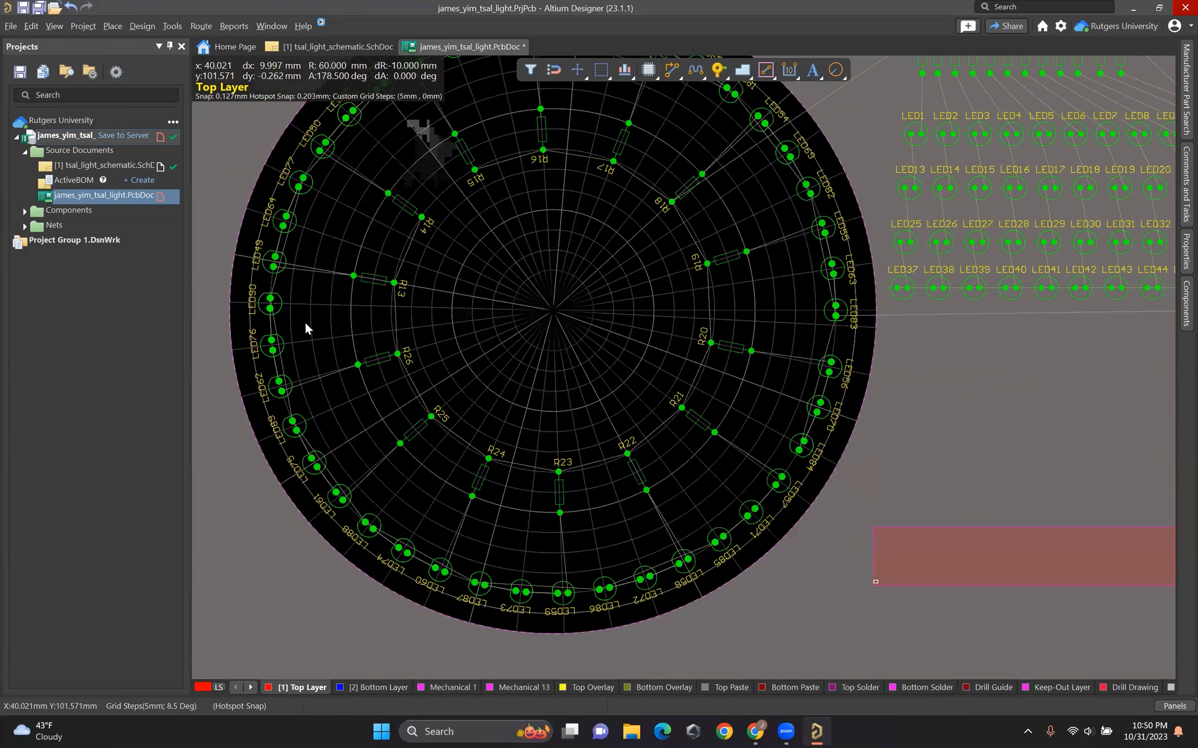
# Step: Examine the completed LED and resistor rings on the board and compare them with the strings and connector in the schematic
pyautogui.keyDown('ctrl'); pyautogui.scroll(3, 305, 323); pyautogui.keyUp('ctrl')
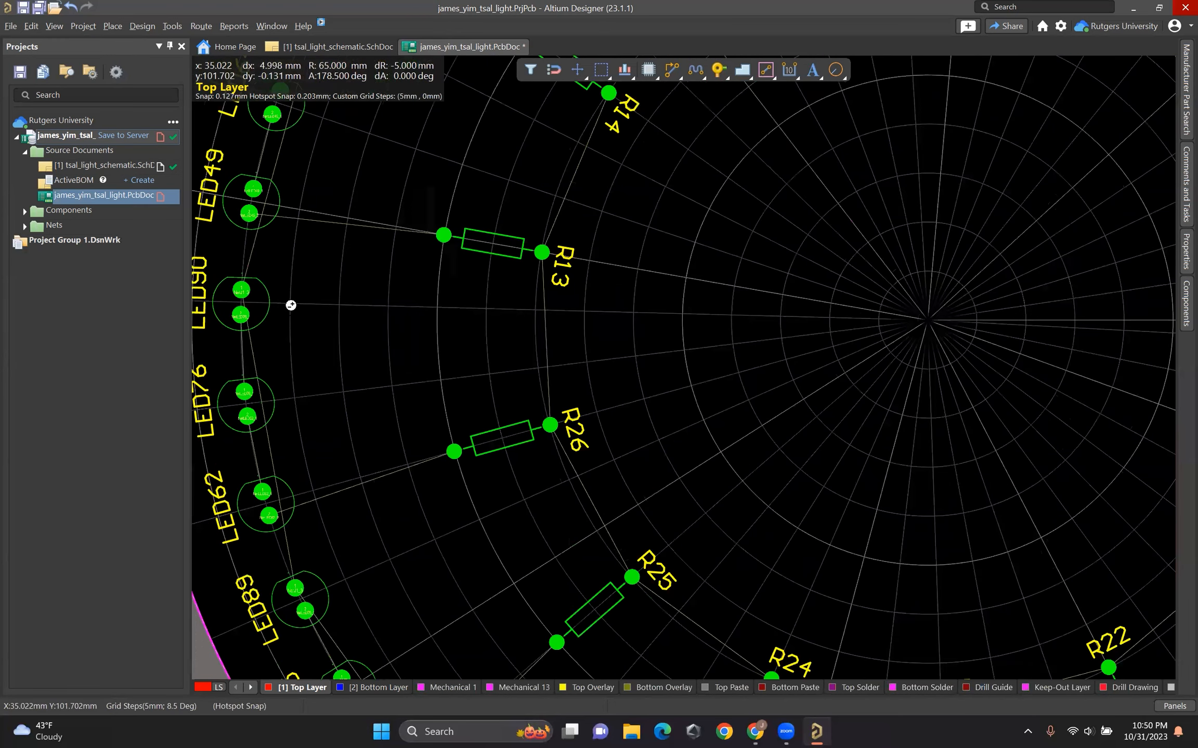
pyautogui.keyDown('ctrl'); pyautogui.scroll(-1, 291, 305); pyautogui.keyUp('ctrl')
pyautogui.keyDown('ctrl'); pyautogui.scroll(-2, 291, 305); pyautogui.keyUp('ctrl')
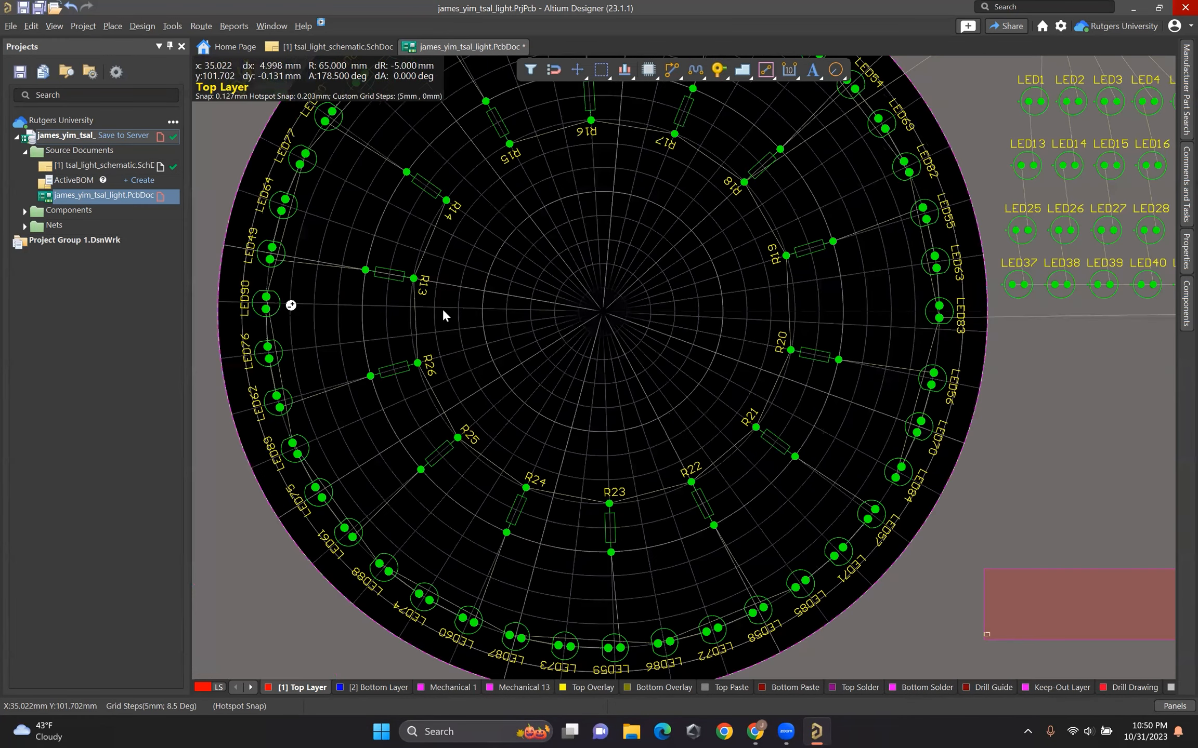
pyautogui.keyDown('ctrl'); pyautogui.scroll(-2, 598, 418); pyautogui.keyUp('ctrl')
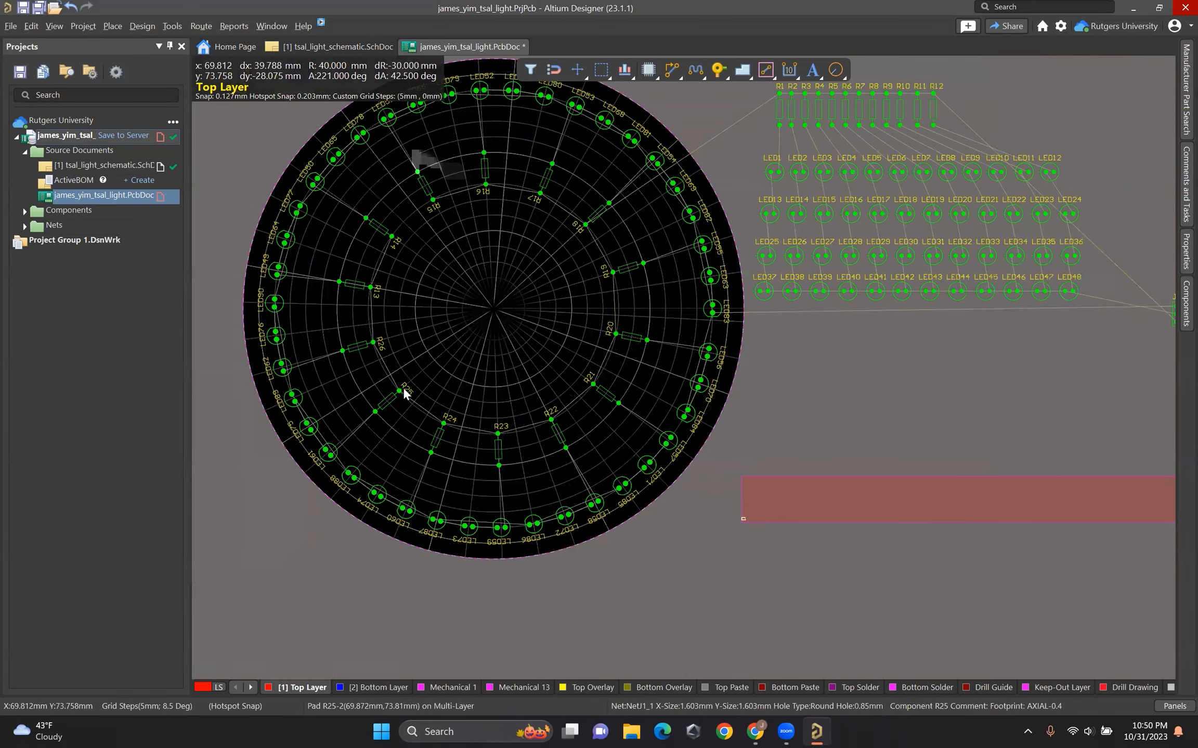
pyautogui.click(306, 45)
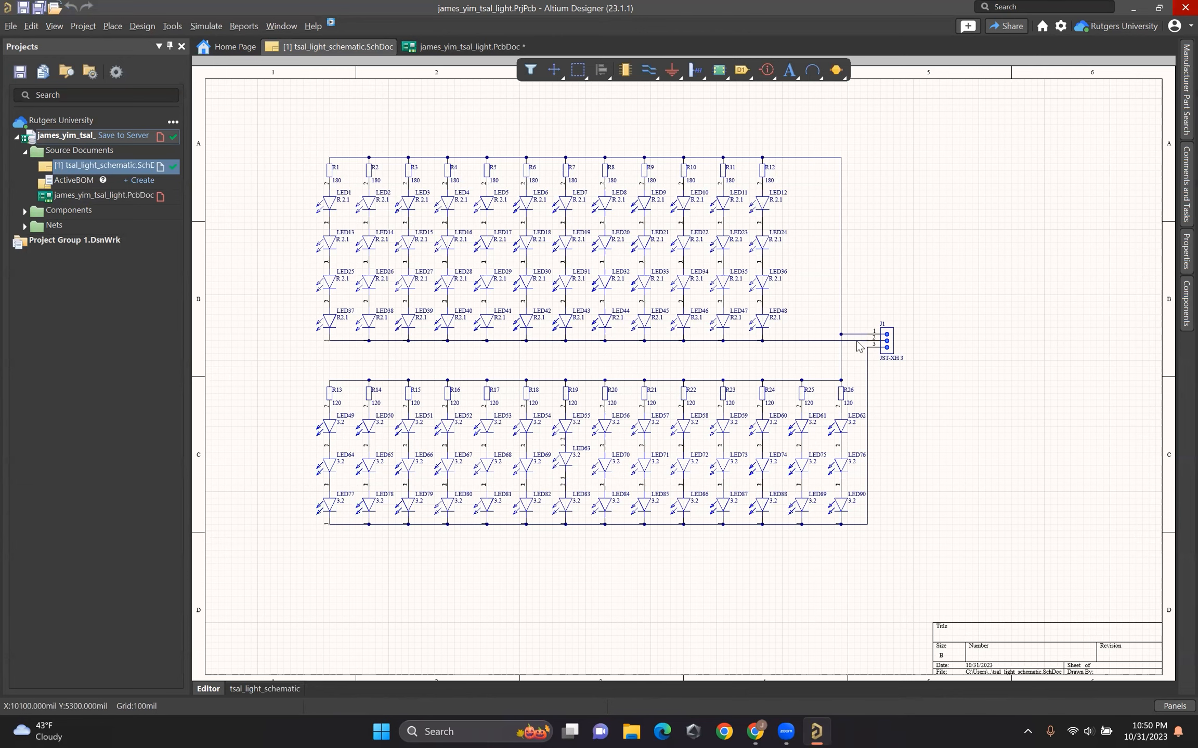
pyautogui.click(461, 48)
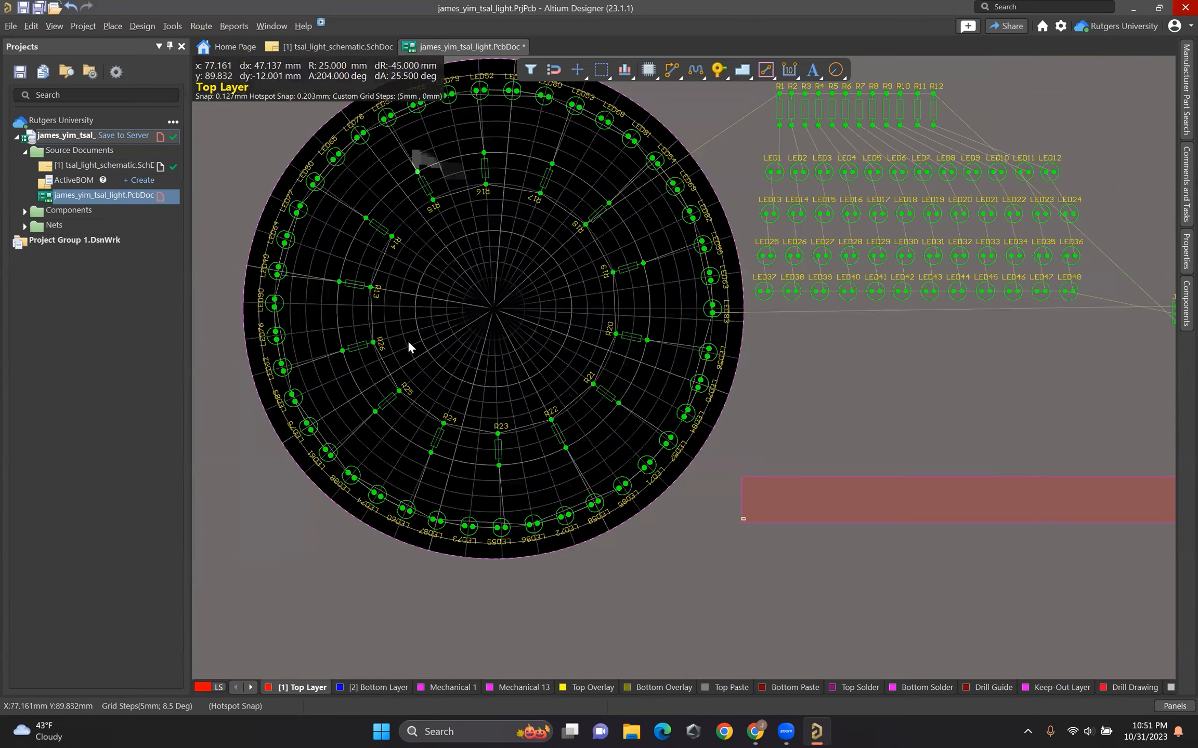
pyautogui.keyDown('ctrl'); pyautogui.scroll(1, 415, 338); pyautogui.keyUp('ctrl')
pyautogui.keyDown('ctrl'); pyautogui.scroll(1, 700, 110); pyautogui.keyUp('ctrl')
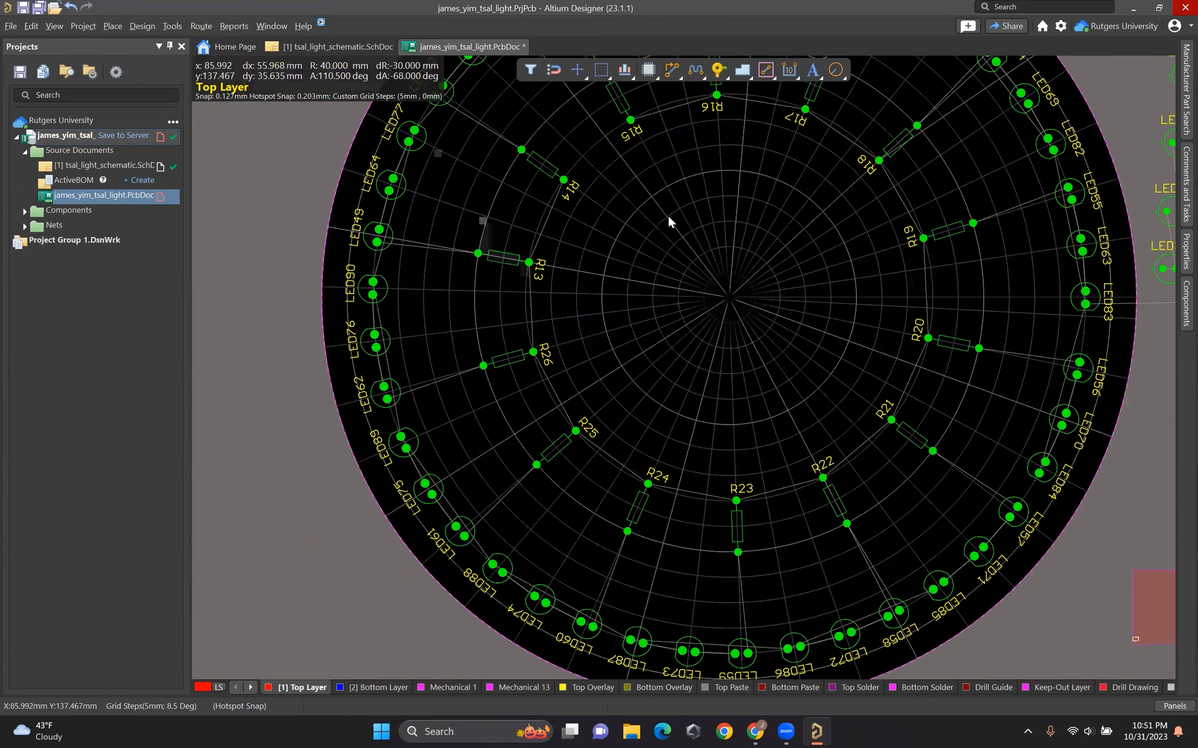
pyautogui.hotkey('ctrl', 'Tab')
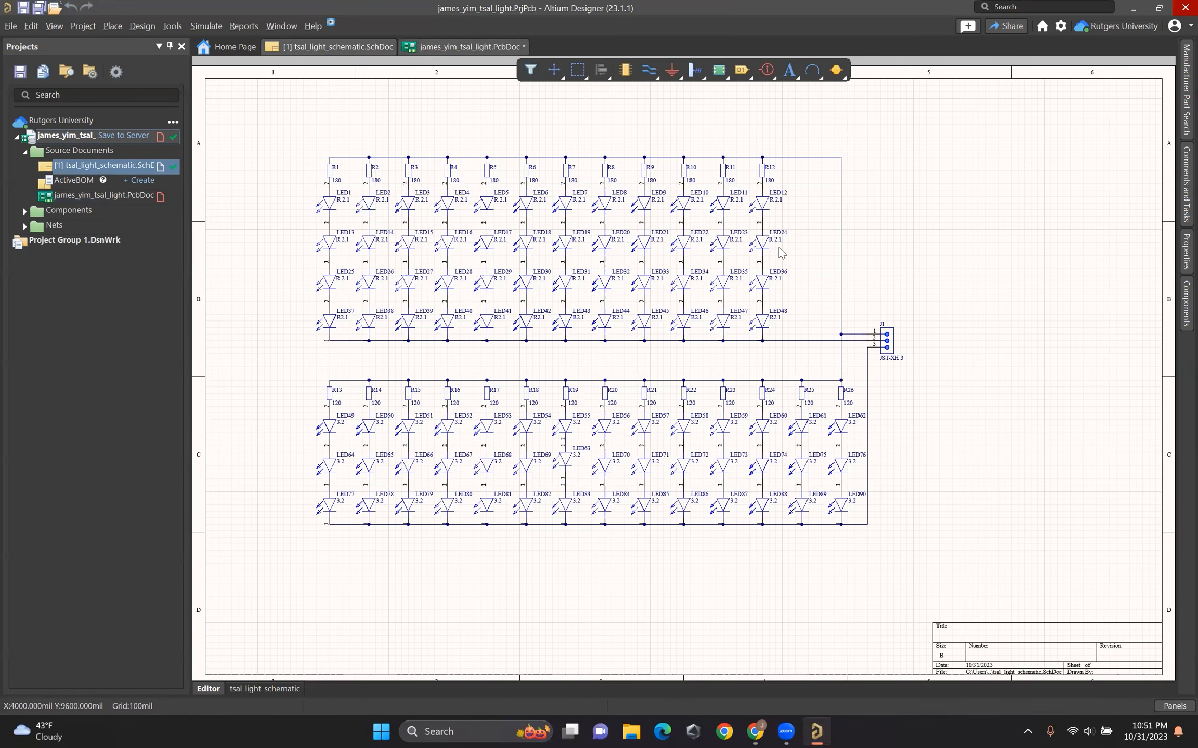
pyautogui.hotkey('ctrl', 'Tab')
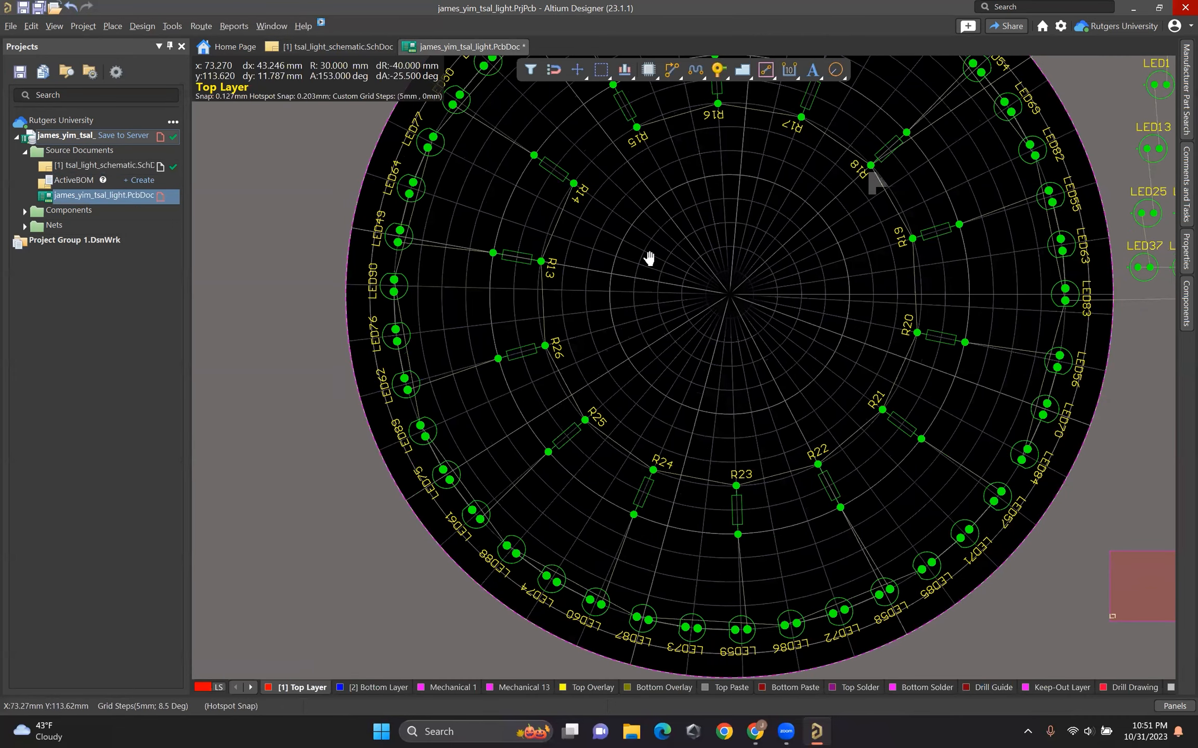
# Step: Move LED49, LED64, LED77, LED50, LED65, LED78 and LED51 inward to radius 60 mm, each along its own radial grid line
pyautogui.moveTo(649, 258); pyautogui.dragTo(723, 279, button='right')
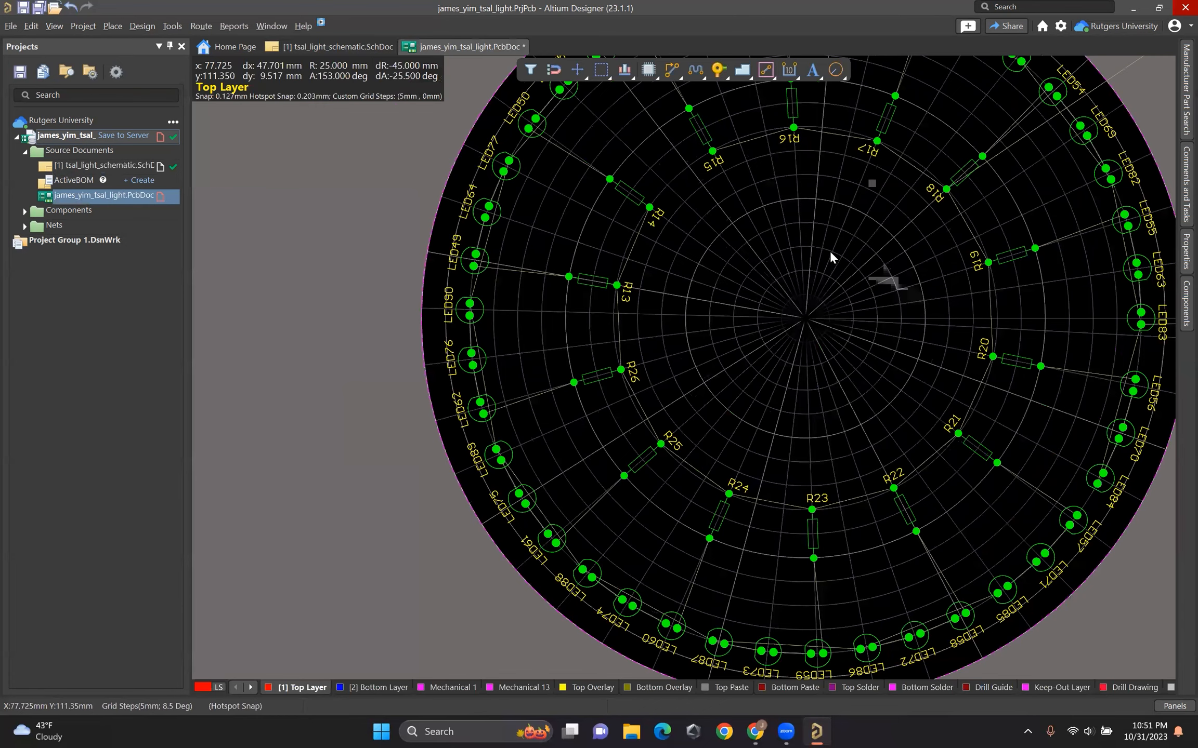
pyautogui.keyDown('ctrl'); pyautogui.scroll(-1, 831, 255); pyautogui.keyUp('ctrl')
pyautogui.moveTo(812, 271); pyautogui.dragTo(653, 286, button='right')
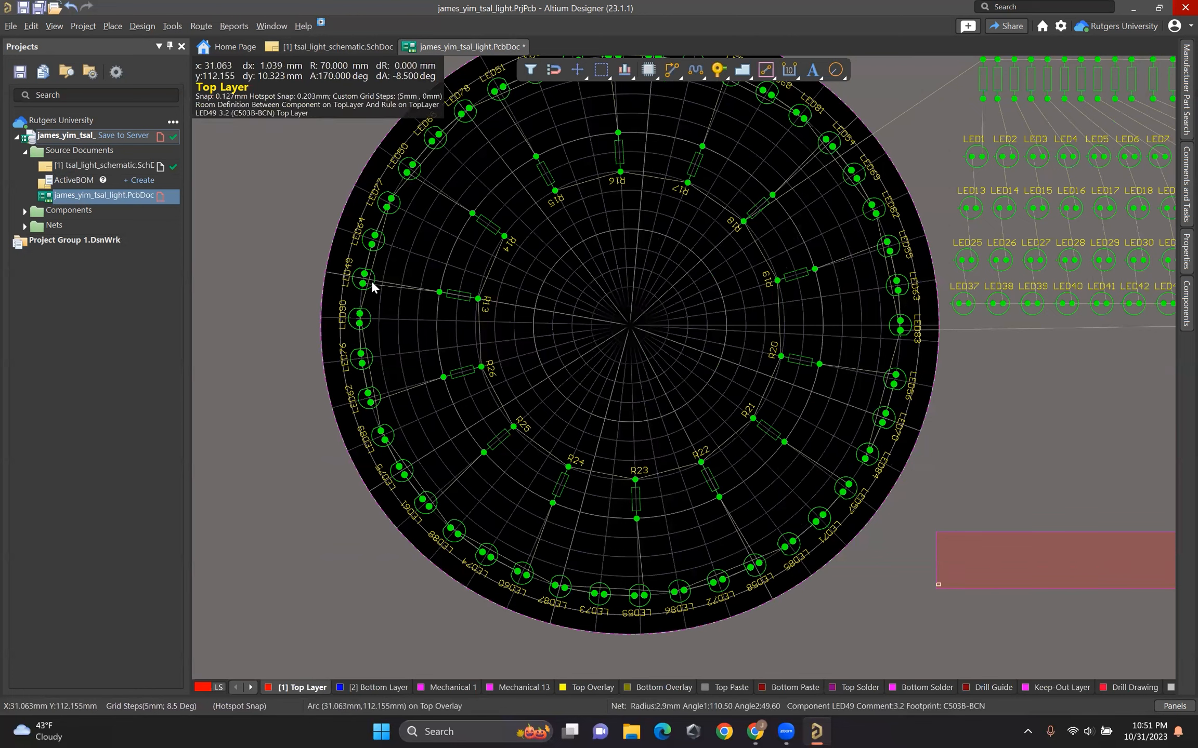
pyautogui.moveTo(370, 286); pyautogui.dragTo(380, 285)
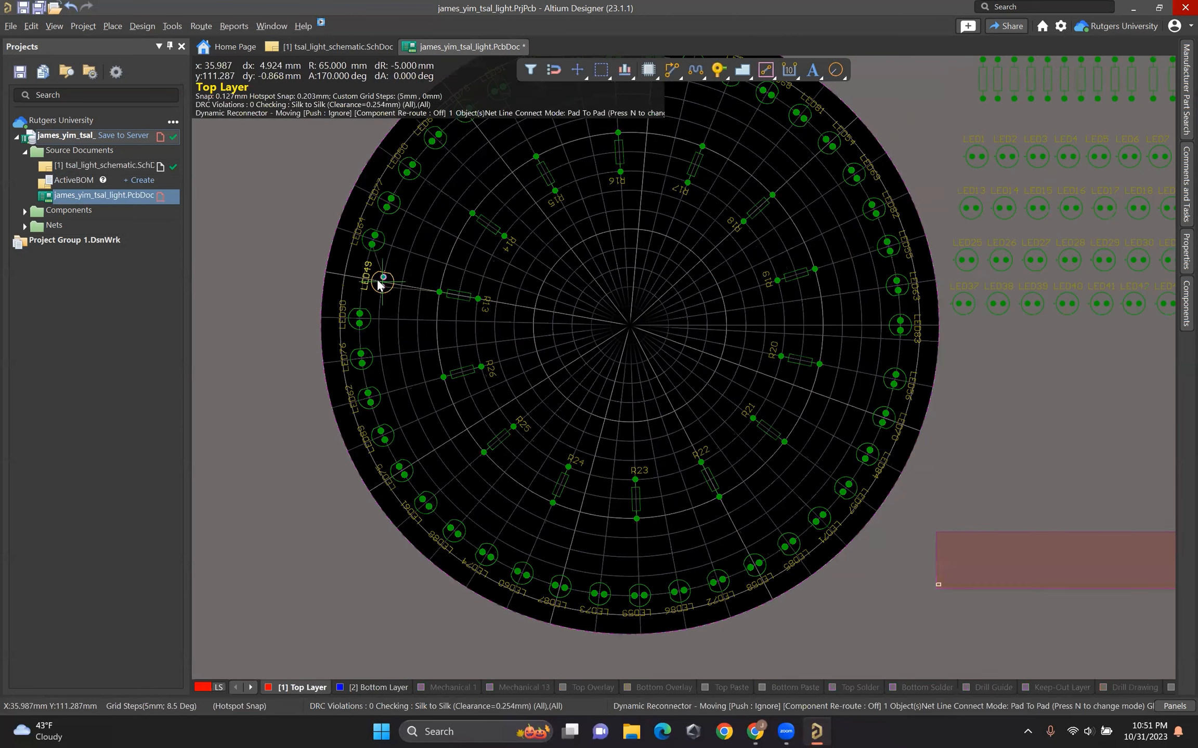
pyautogui.moveTo(380, 238); pyautogui.dragTo(383, 248)
pyautogui.moveTo(395, 201); pyautogui.dragTo(479, 177)
pyautogui.scroll(1, 473, 166)
pyautogui.moveTo(386, 332); pyautogui.dragTo(463, 211)
pyautogui.moveTo(477, 173); pyautogui.dragTo(489, 188)
pyautogui.moveTo(500, 136); pyautogui.dragTo(518, 169)
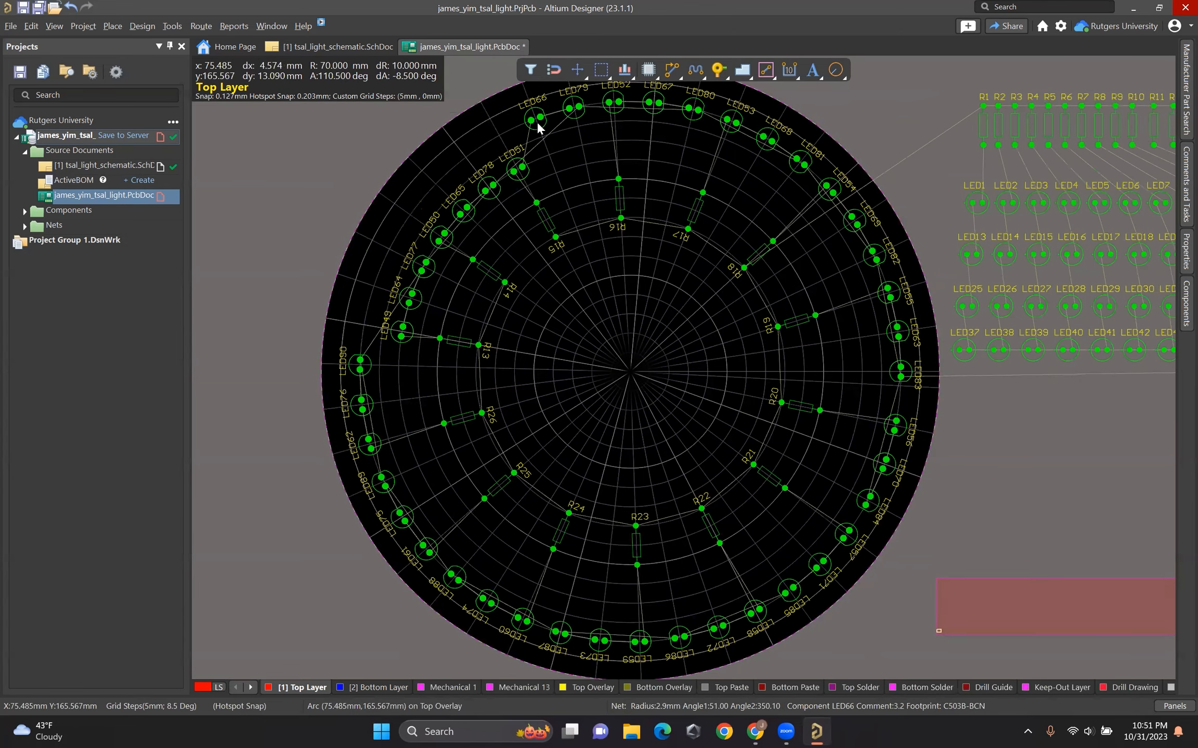
# Step: Move LED66, LED79, LED52, LED67, LED80, LED53, LED68 and LED81 inward to radius 60 mm, each along its own radial grid line
pyautogui.moveTo(537, 122); pyautogui.dragTo(549, 155)
pyautogui.moveTo(575, 107); pyautogui.dragTo(582, 145)
pyautogui.moveTo(614, 102); pyautogui.dragTo(650, 141)
pyautogui.moveTo(692, 109); pyautogui.dragTo(717, 157)
pyautogui.moveTo(767, 139); pyautogui.dragTo(747, 172)
pyautogui.moveTo(799, 162); pyautogui.dragTo(776, 192)
# Step: Move LED54, LED69, LED82, LED55, LED63, LED83, LED56, LED70, LED84 and LED57 inward along their radial grid lines to radius 60 mm
pyautogui.moveTo(829, 189); pyautogui.dragTo(801, 215)
pyautogui.moveTo(854, 221); pyautogui.dragTo(840, 272)
pyautogui.moveTo(888, 293); pyautogui.dragTo(862, 372)
pyautogui.moveTo(895, 425); pyautogui.dragTo(858, 418)
pyautogui.moveTo(884, 464); pyautogui.dragTo(848, 451)
pyautogui.moveTo(868, 500); pyautogui.dragTo(833, 482)
pyautogui.moveTo(846, 534); pyautogui.dragTo(815, 511)
# Step: Move LED71, LED85, LED58, LED72, LED86, LED59, LED73 and LED87 inward to radius 60 mm on their radial grid lines
pyautogui.keyDown('ctrl'); pyautogui.scroll(3, 860, 546); pyautogui.keyUp('ctrl')
pyautogui.moveTo(860, 545); pyautogui.dragTo(916, 428, button='right')
pyautogui.moveTo(853, 456); pyautogui.dragTo(811, 415)
pyautogui.moveTo(808, 496); pyautogui.dragTo(772, 448)
pyautogui.moveTo(756, 527); pyautogui.dragTo(723, 474)
pyautogui.moveTo(700, 552); pyautogui.dragTo(679, 497)
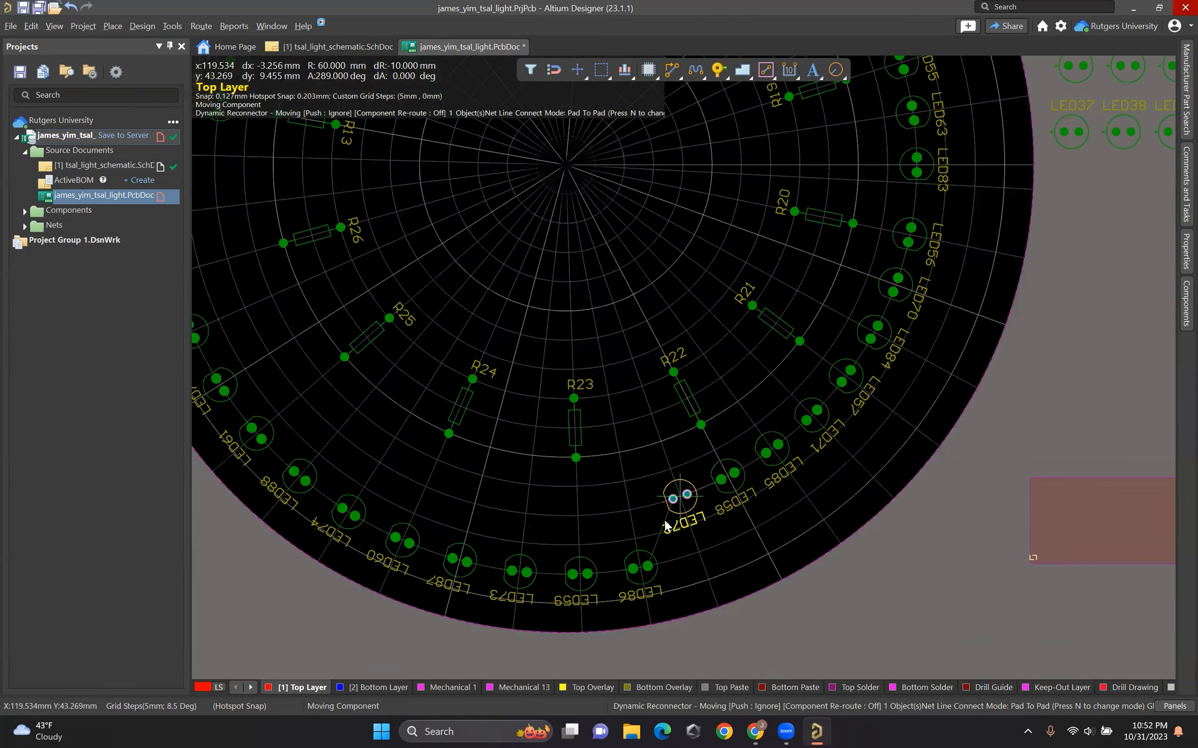
pyautogui.moveTo(641, 567); pyautogui.dragTo(630, 508)
pyautogui.moveTo(580, 574); pyautogui.dragTo(569, 529)
pyautogui.moveTo(519, 571); pyautogui.dragTo(526, 513)
pyautogui.moveTo(460, 560); pyautogui.dragTo(475, 503)
# Step: Complete the 60 mm ring by moving the remaining LEDs from LED90 round to LED60 inward along their radial grid lines
pyautogui.moveTo(660, 481); pyautogui.dragTo(794, 484, button='right')
pyautogui.keyDown('ctrl'); pyautogui.scroll(-2, 793, 484); pyautogui.keyUp('ctrl')
pyautogui.moveTo(448, 260); pyautogui.dragTo(490, 296)
pyautogui.moveTo(458, 342); pyautogui.dragTo(496, 331)
pyautogui.moveTo(472, 380); pyautogui.dragTo(508, 365)
pyautogui.moveTo(497, 418); pyautogui.dragTo(526, 395)
pyautogui.moveTo(516, 450); pyautogui.dragTo(547, 425)
pyautogui.moveTo(546, 480); pyautogui.dragTo(572, 449)
pyautogui.moveTo(580, 505); pyautogui.dragTo(600, 471)
pyautogui.moveTo(617, 524); pyautogui.dragTo(633, 489)
pyautogui.click(985, 510)
# Step: Add a second polar grid to the board and disable the existing polar grid for both components and non-components
pyautogui.keyDown('ctrl'); pyautogui.scroll(-4, 1081, 471); pyautogui.keyUp('ctrl')
pyautogui.keyDown('ctrl'); pyautogui.scroll(1, 1083, 393); pyautogui.keyUp('ctrl')
pyautogui.moveTo(1083, 393); pyautogui.dragTo(767, 389, button='right')
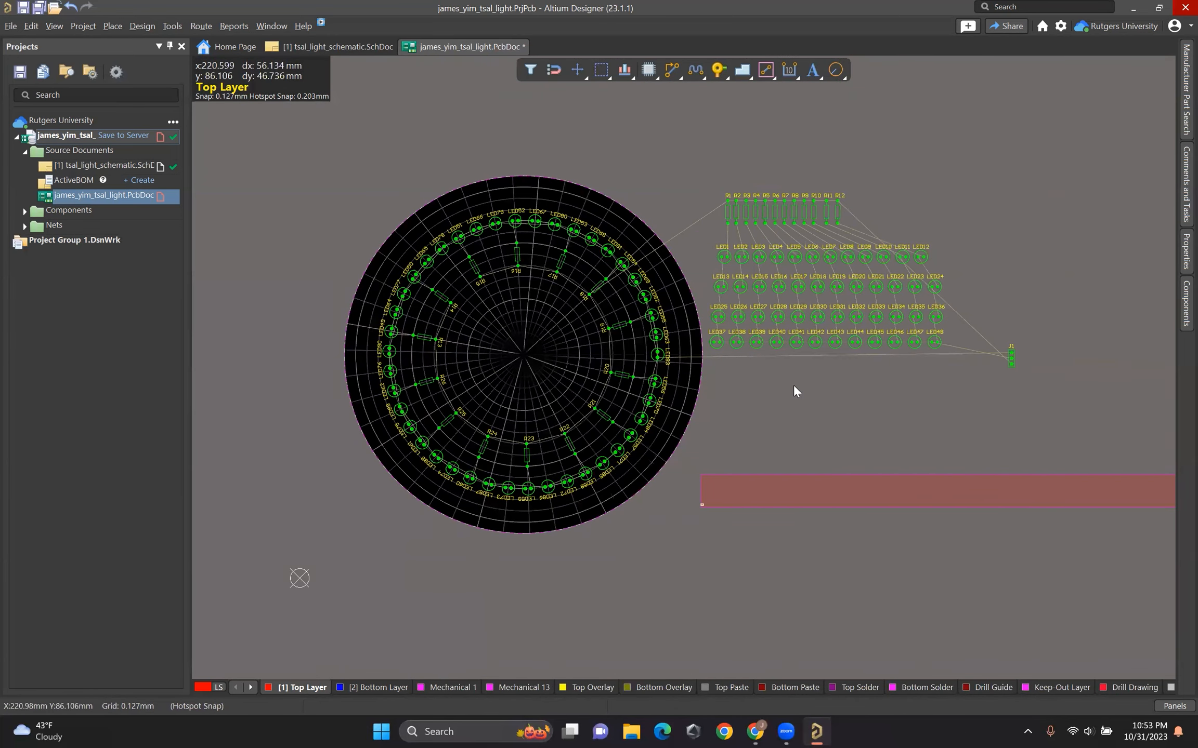
pyautogui.click(1178, 262)
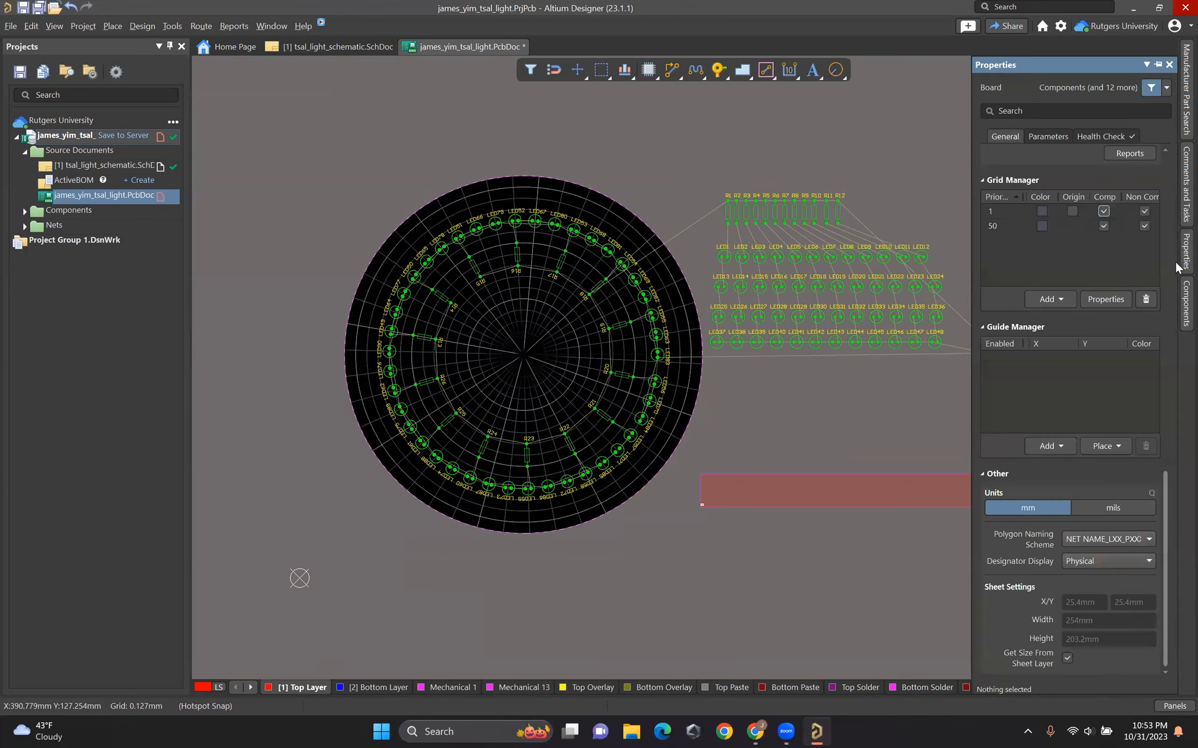
pyautogui.click(1054, 305)
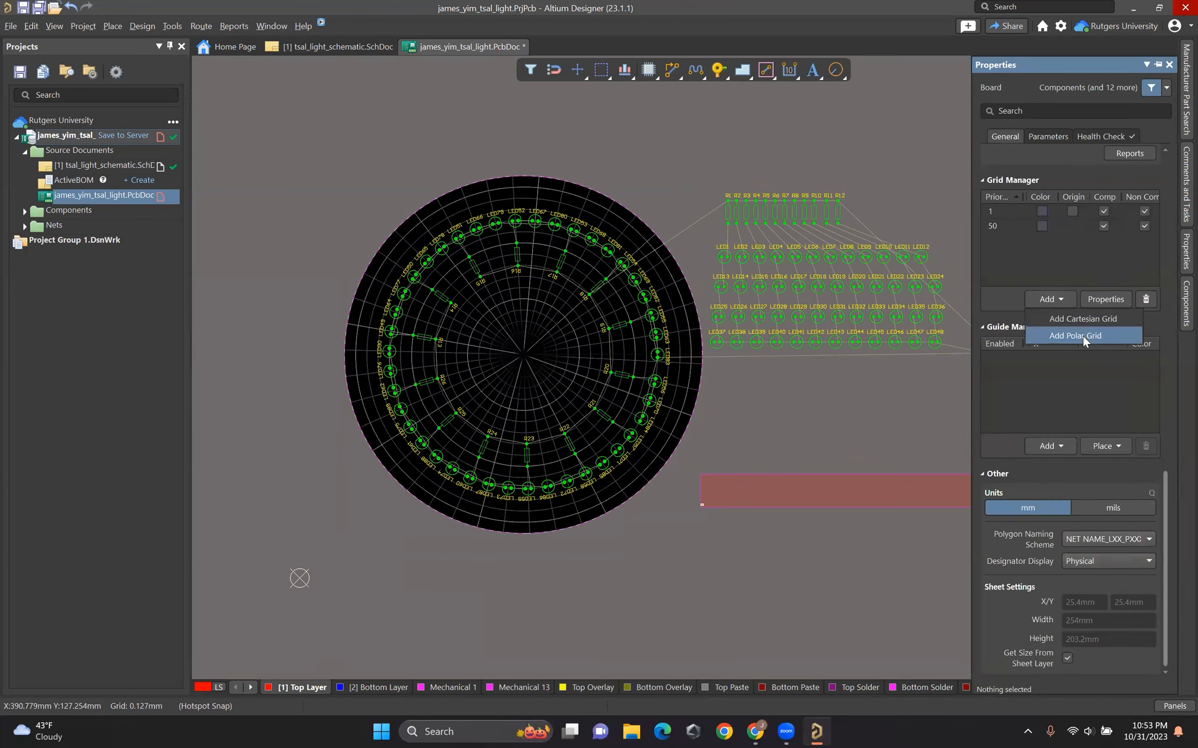
pyautogui.click(1095, 338)
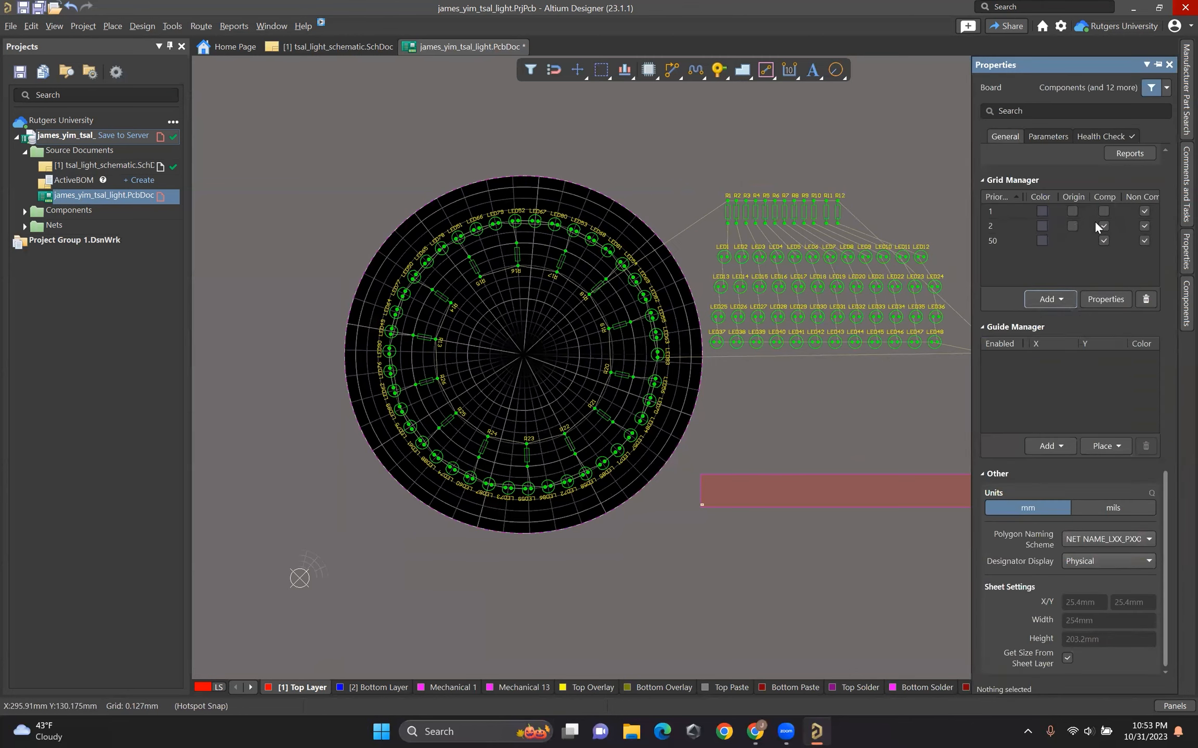
pyautogui.click(1134, 227)
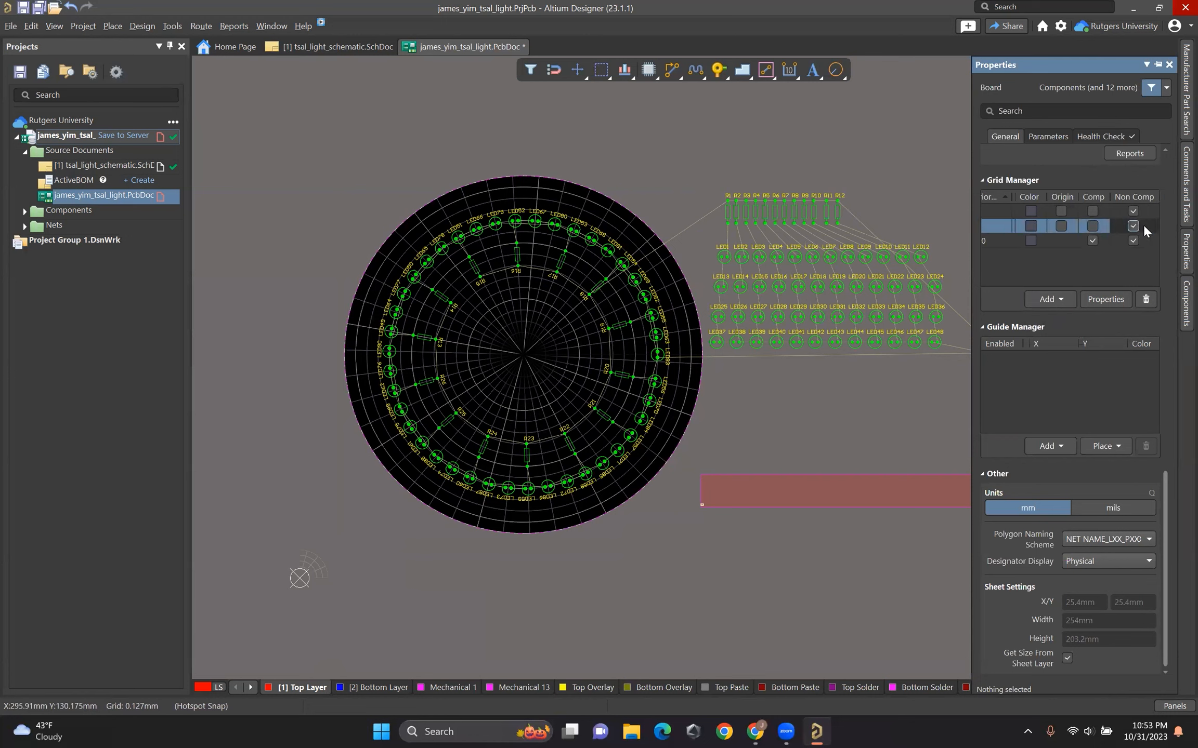
pyautogui.click(1134, 226)
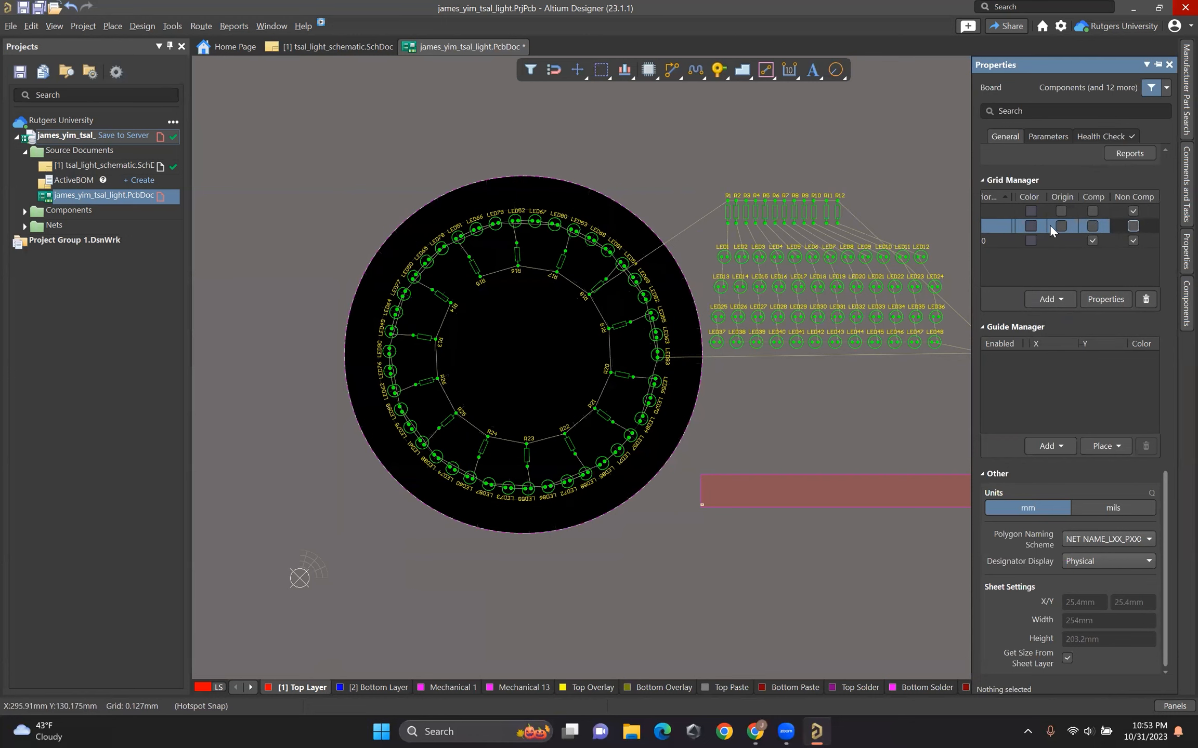
# Step: Set the new polar grid's angular step to 7.5 and its radial step to 5 mm
pyautogui.doubleClick(990, 211)
pyautogui.press('Tab')
pyautogui.press('Tab')
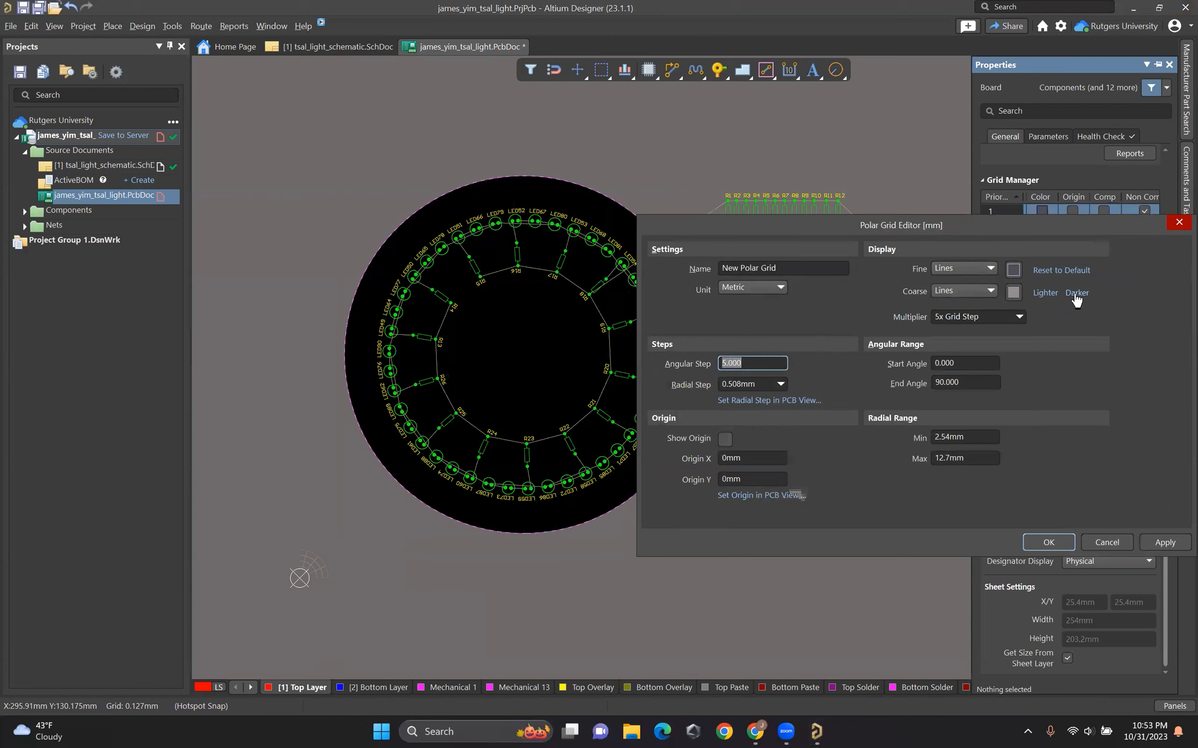
pyautogui.write('7.5')
pyautogui.press('Tab')
pyautogui.write('5mm')
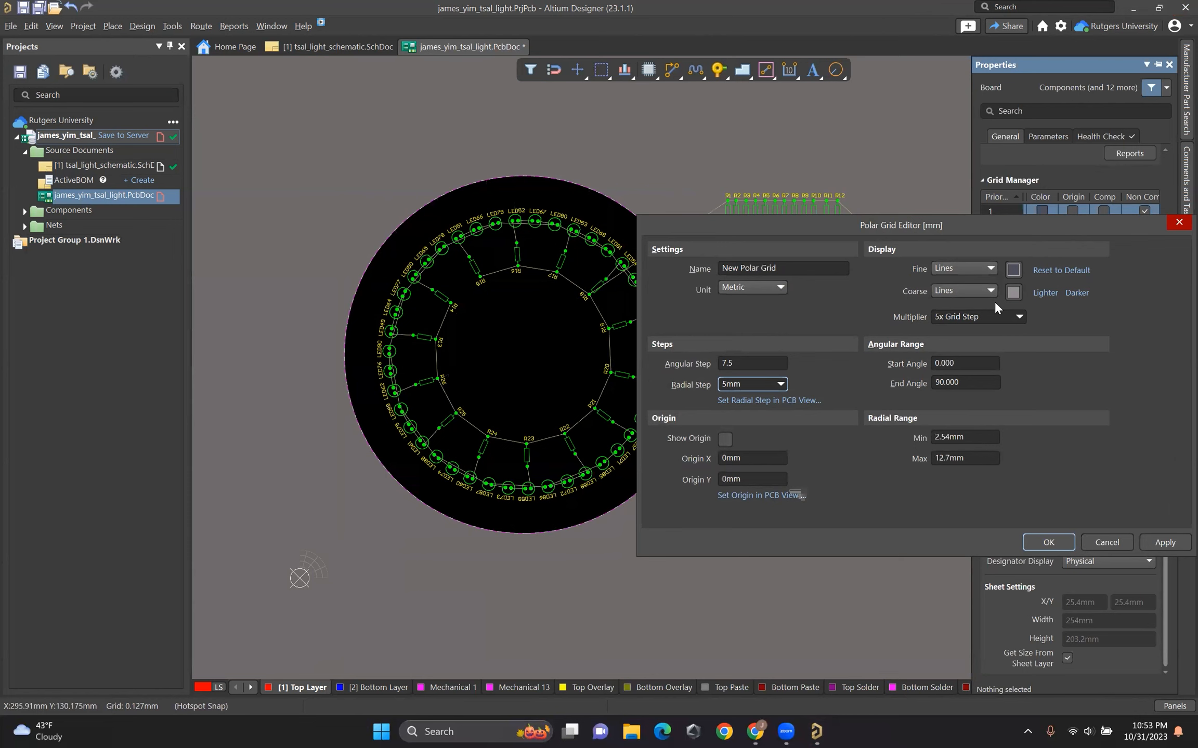
pyautogui.press('Return')
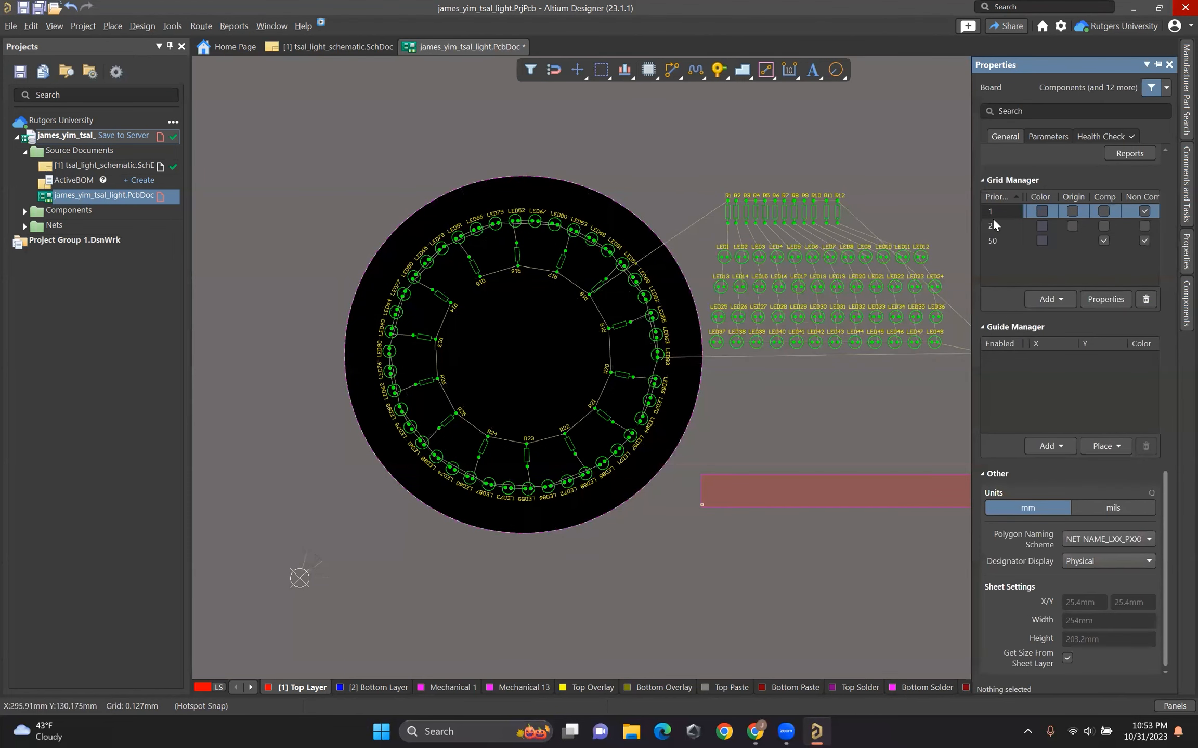
# Step: Set the new polar grid's radial range from 0 to 80 mm
pyautogui.doubleClick(994, 222)
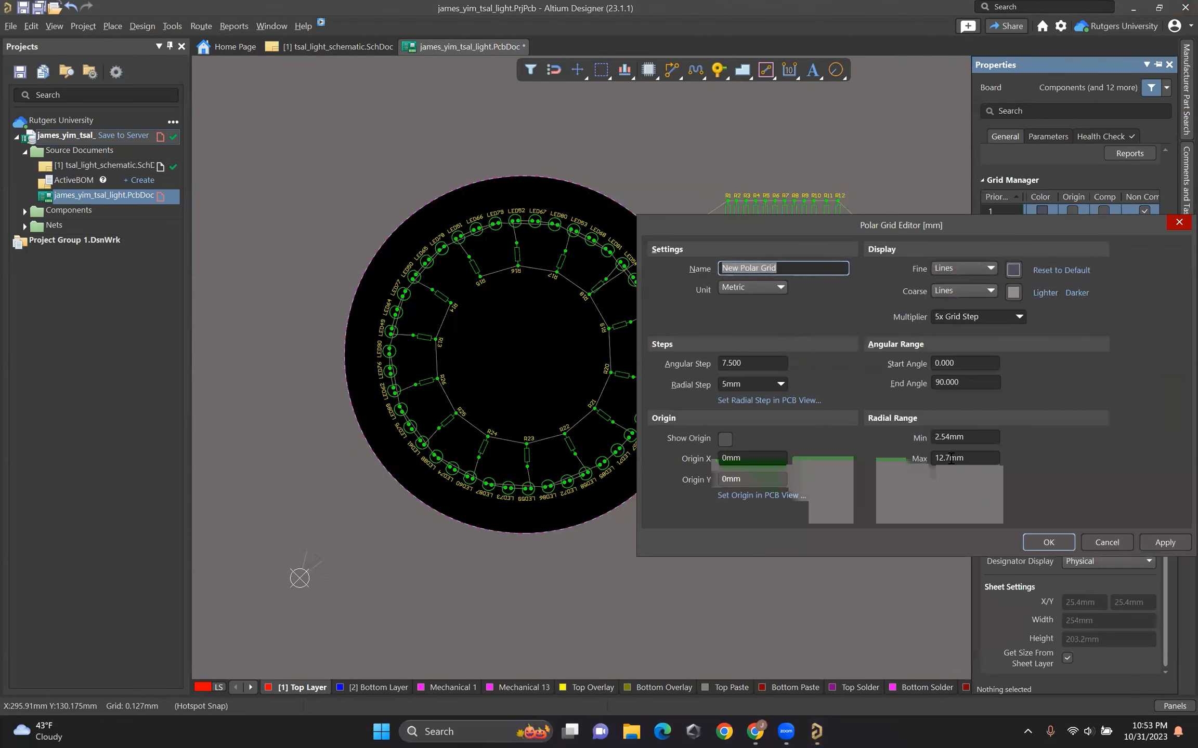
pyautogui.click(966, 438)
pyautogui.write('0')
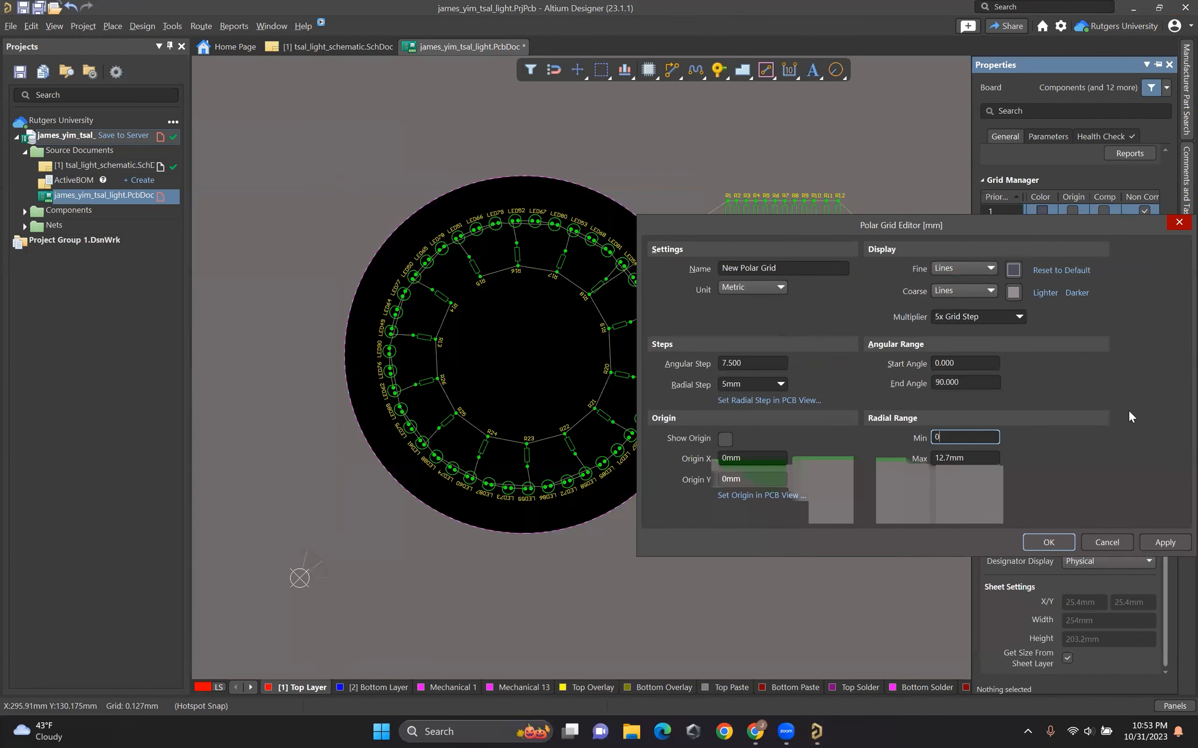
pyautogui.press('Tab')
pyautogui.write('150')
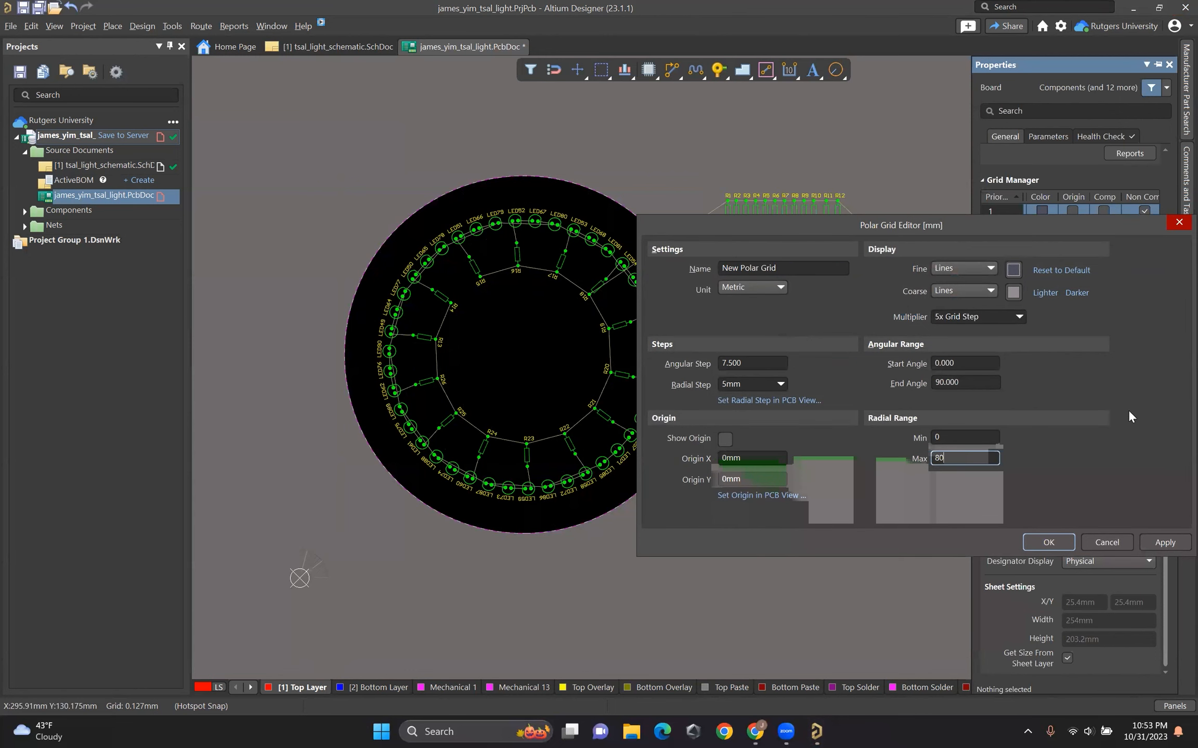
pyautogui.press('Return')
# Step: Set the new polar grid's origin to X 100 mm, Y 100 mm and its end angle to 360
pyautogui.doubleClick(1014, 212)
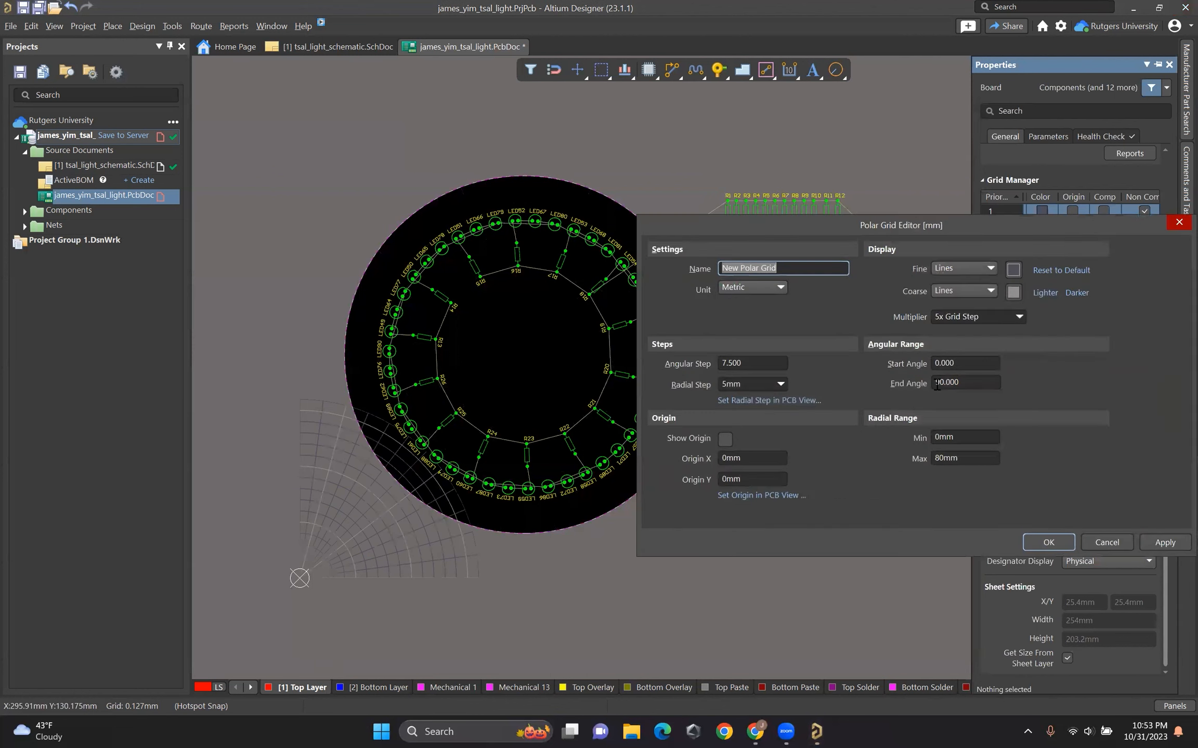
pyautogui.click(751, 459)
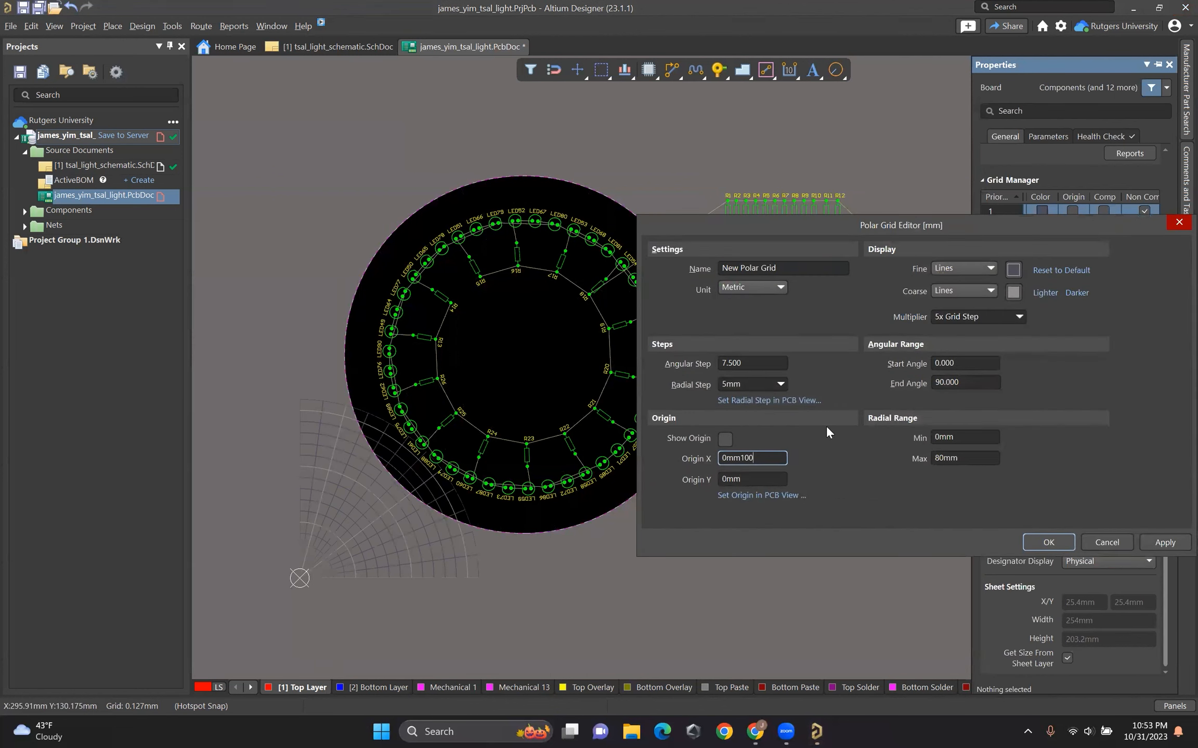
pyautogui.press('BackSpace')
pyautogui.press('BackSpace')
pyautogui.press('BackSpace')
pyautogui.write('100mm')
pyautogui.press('Tab')
pyautogui.write('100mm')
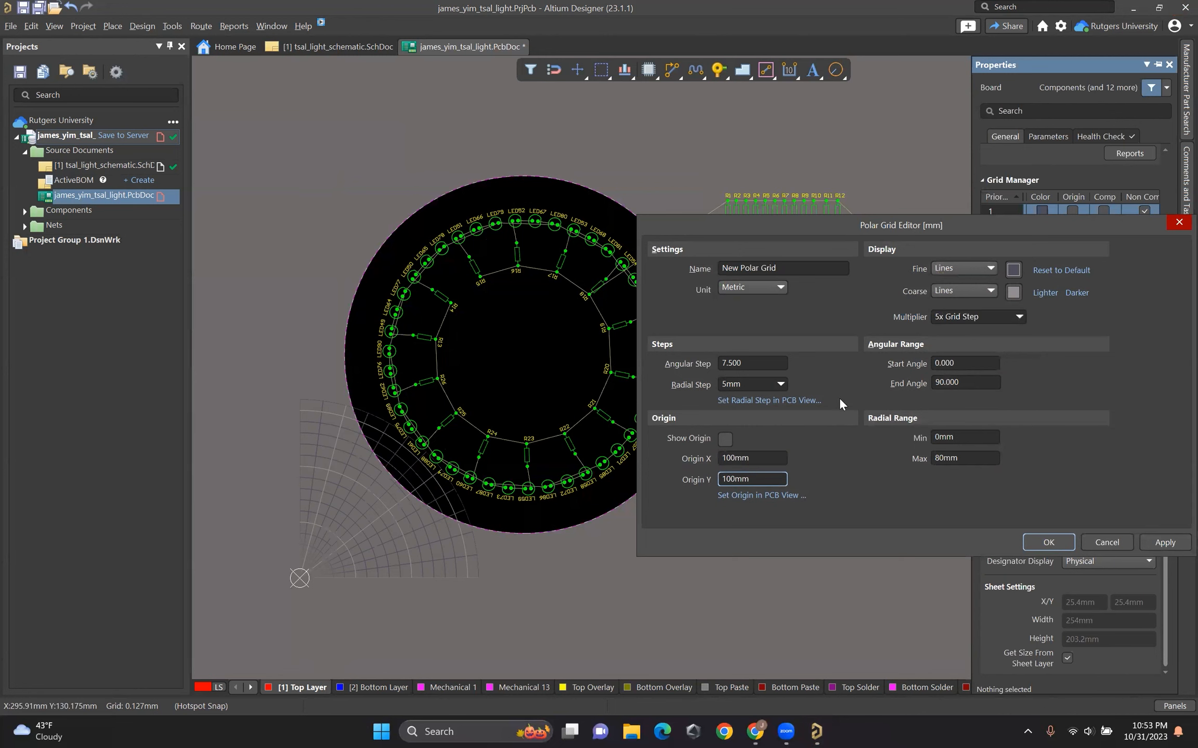
pyautogui.press('Tab')
pyautogui.write('360')
pyautogui.press('Return')
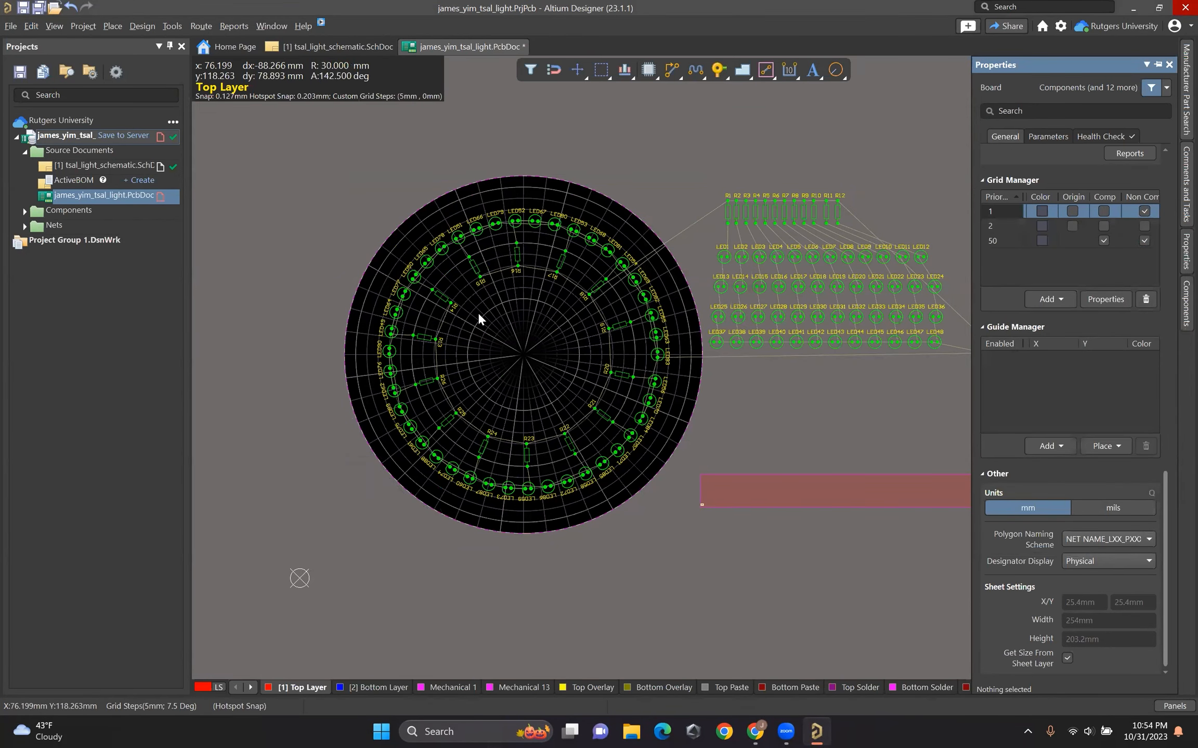
# Step: Place LED1 at radius 75 mm on the 180° line of the new polar grid
pyautogui.keyDown('ctrl'); pyautogui.scroll(1, 496, 308); pyautogui.keyUp('ctrl')
pyautogui.keyDown('ctrl'); pyautogui.scroll(2, 496, 309); pyautogui.keyUp('ctrl')
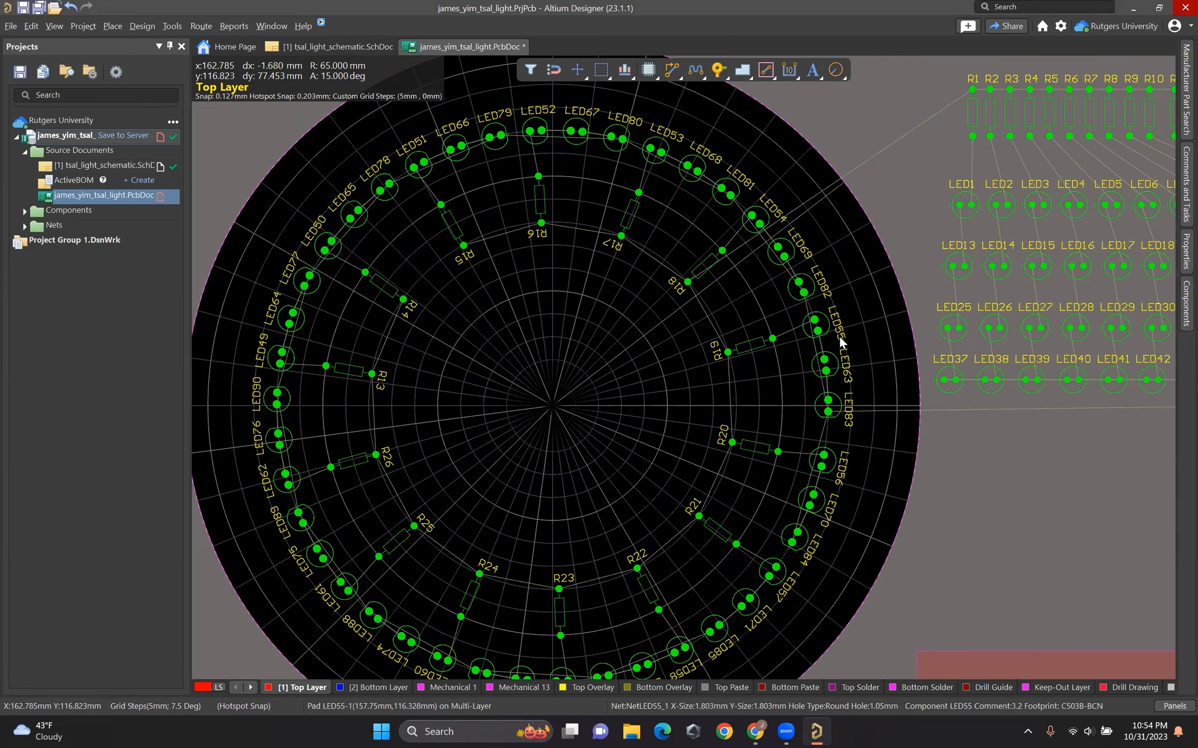
pyautogui.moveTo(974, 457); pyautogui.dragTo(976, 470, button='middle')
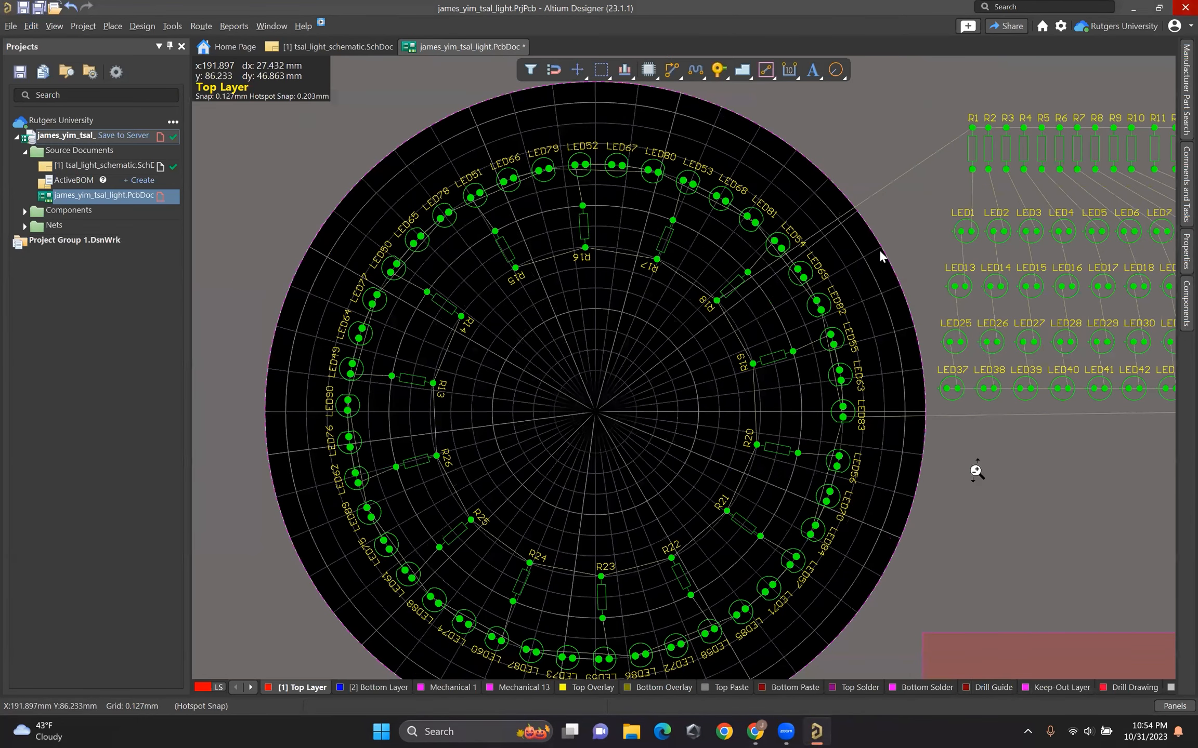
pyautogui.keyDown('ctrl'); pyautogui.scroll(-1, 960, 98); pyautogui.keyUp('ctrl')
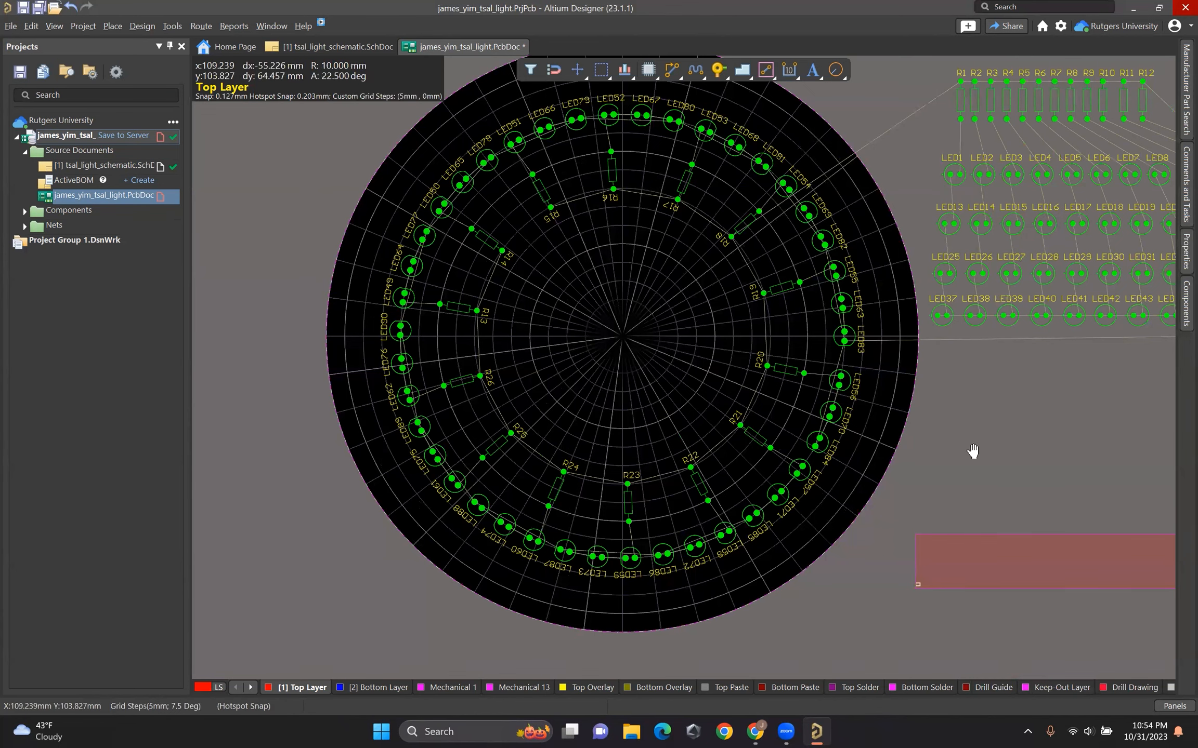
pyautogui.moveTo(972, 451); pyautogui.dragTo(882, 534, button='right')
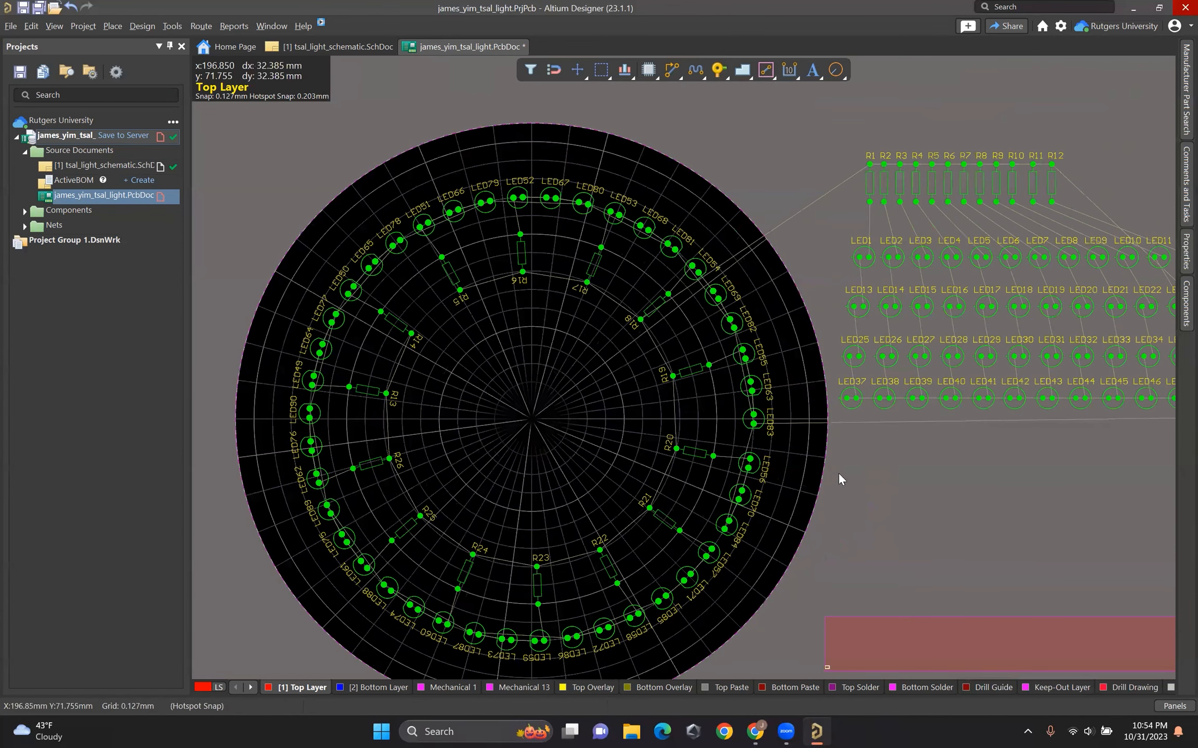
pyautogui.moveTo(364, 454); pyautogui.dragTo(360, 439, button='right')
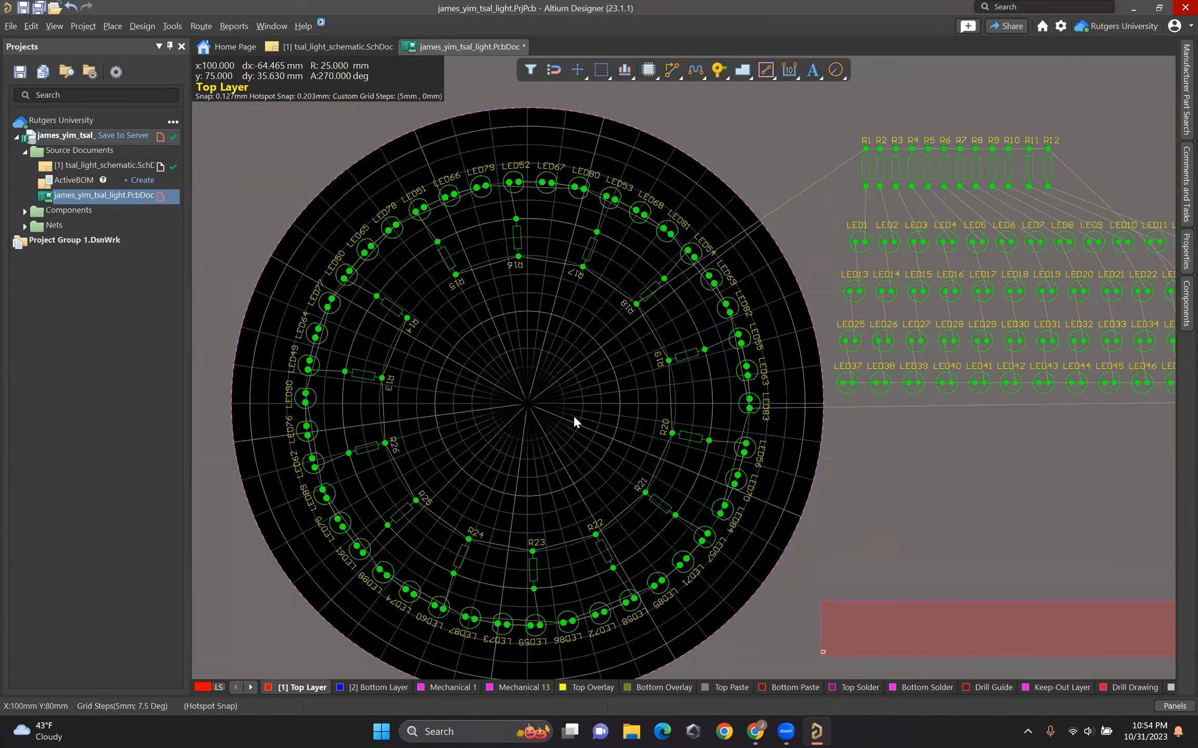
pyautogui.moveTo(912, 475); pyautogui.dragTo(909, 430, button='right')
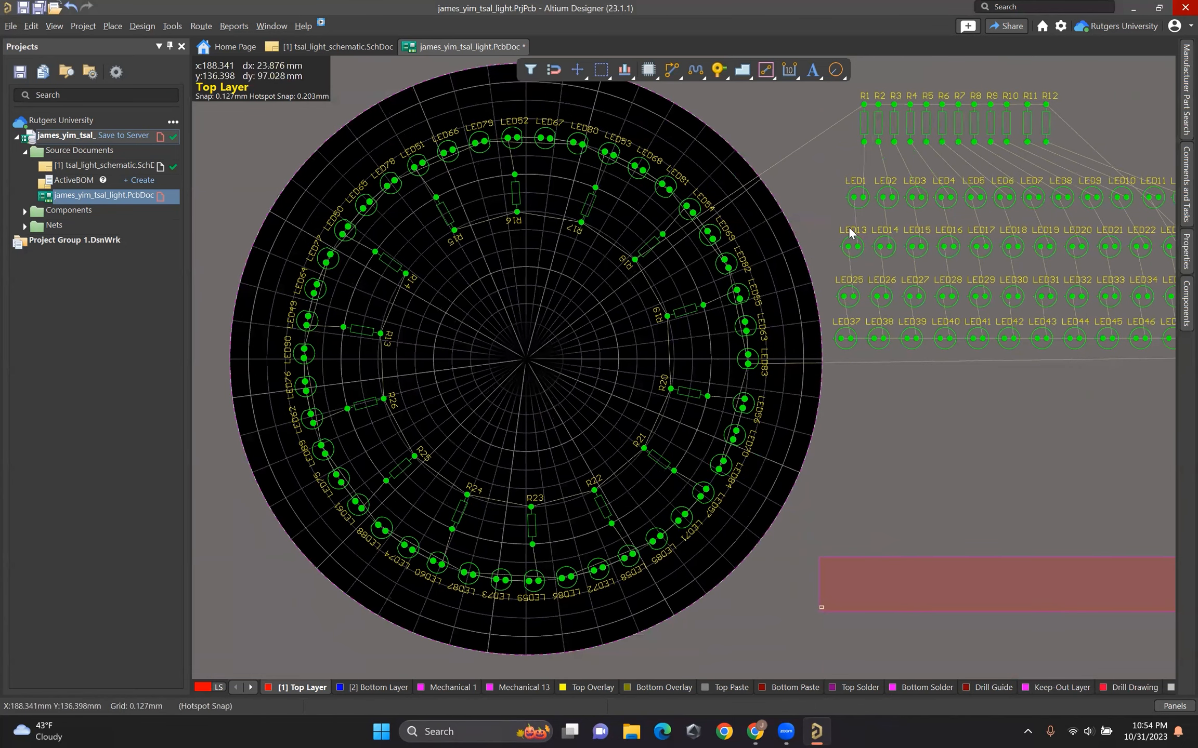
pyautogui.moveTo(859, 199); pyautogui.dragTo(248, 358)
# Step: Adjust the component and non-component options of the two polar grids so that components snap to the 7.5° grid
pyautogui.click(1185, 251)
pyautogui.click(1103, 226)
pyautogui.click(1184, 256)
pyautogui.click(1143, 211)
pyautogui.click(1132, 226)
pyautogui.click(1132, 226)
pyautogui.click(1132, 211)
# Step: Place LED13, LED25 and LED37 on the 75 mm ring from 172.5° to 157.5°, and R1 at radius 45 mm in line with LED1
pyautogui.press('space')
pyautogui.moveTo(852, 246); pyautogui.dragTo(213, 252)
pyautogui.moveTo(255, 321); pyautogui.dragTo(250, 323)
pyautogui.moveTo(849, 299); pyautogui.dragTo(258, 287)
pyautogui.moveTo(846, 338); pyautogui.dragTo(269, 253)
pyautogui.moveTo(864, 123); pyautogui.dragTo(358, 359)
# Step: Place LED2, LED14, LED26 and LED38 on the 75 mm ring from 150° to 127.5° at 7.5° spacing
pyautogui.moveTo(884, 197); pyautogui.dragTo(285, 220)
pyautogui.moveTo(884, 245); pyautogui.dragTo(306, 190)
pyautogui.moveTo(880, 296); pyautogui.dragTo(330, 163)
pyautogui.moveTo(878, 338); pyautogui.dragTo(357, 139)
# Step: Place LED3, LED15, LED27 and LED39 on the 75 mm ring from 120° to 97.5° at 7.5° spacing
pyautogui.moveTo(916, 197); pyautogui.dragTo(387, 118)
pyautogui.moveTo(916, 245); pyautogui.dragTo(419, 102)
pyautogui.moveTo(910, 299); pyautogui.dragTo(976, 355, button='right')
pyautogui.moveTo(977, 353); pyautogui.dragTo(520, 147)
pyautogui.moveTo(977, 395); pyautogui.dragTo(555, 139)
# Step: Place LED4, LED16, LED28 and LED40 on the 75 mm ring from 90° to 67.5° at 7.5° spacing
pyautogui.moveTo(1008, 254); pyautogui.dragTo(591, 138)
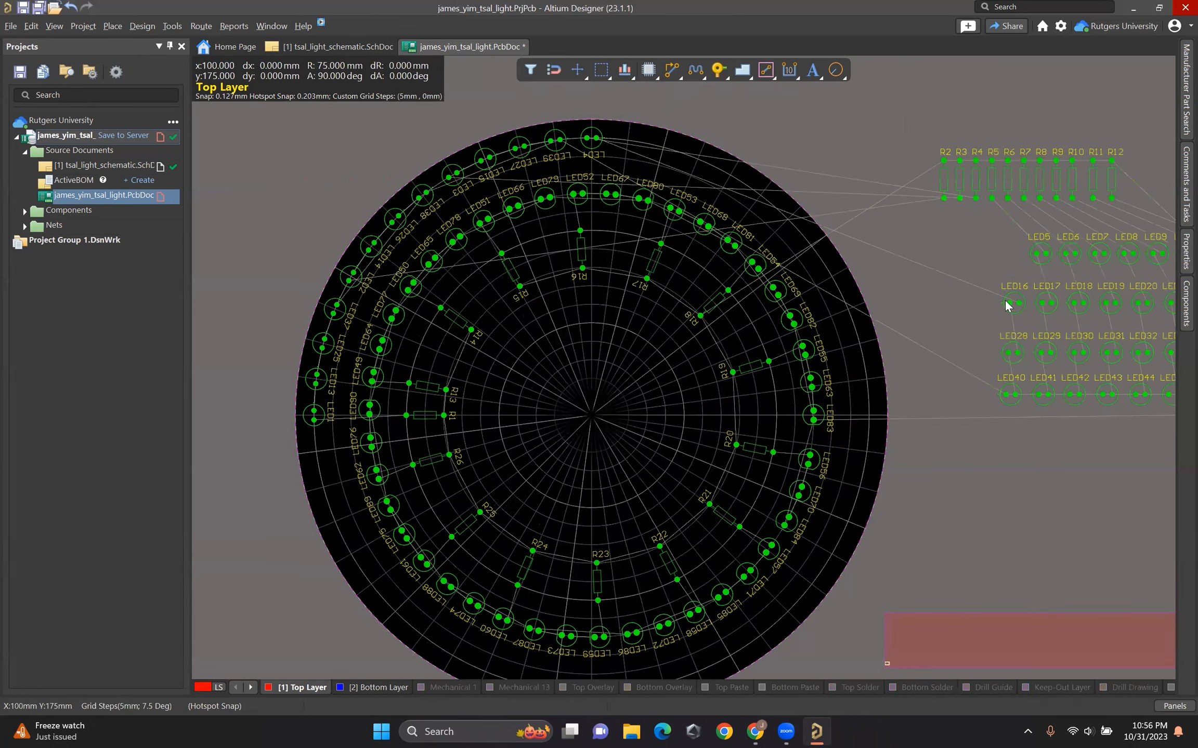
pyautogui.moveTo(1010, 304); pyautogui.dragTo(628, 140)
pyautogui.moveTo(1013, 352); pyautogui.dragTo(663, 148)
pyautogui.moveTo(1010, 395); pyautogui.dragTo(698, 159)
# Step: Place LED5, LED17, LED29 and LED41 on the 75 mm ring from 60° to 37.5° at 7.5° spacing
pyautogui.moveTo(1040, 253); pyautogui.dragTo(730, 175)
pyautogui.moveTo(1044, 301); pyautogui.dragTo(760, 195)
pyautogui.moveTo(1048, 351); pyautogui.dragTo(788, 220)
pyautogui.moveTo(1044, 394); pyautogui.dragTo(813, 248)
# Step: Place LED6, LED18, LED30 and LED42 on the 75 mm ring from 30° to 7.5° at 7.5° spacing
pyautogui.moveTo(1068, 253); pyautogui.dragTo(830, 277)
pyautogui.moveTo(1079, 303); pyautogui.dragTo(848, 309)
pyautogui.moveTo(1078, 352); pyautogui.dragTo(859, 344)
pyautogui.moveTo(1074, 390); pyautogui.dragTo(865, 379)
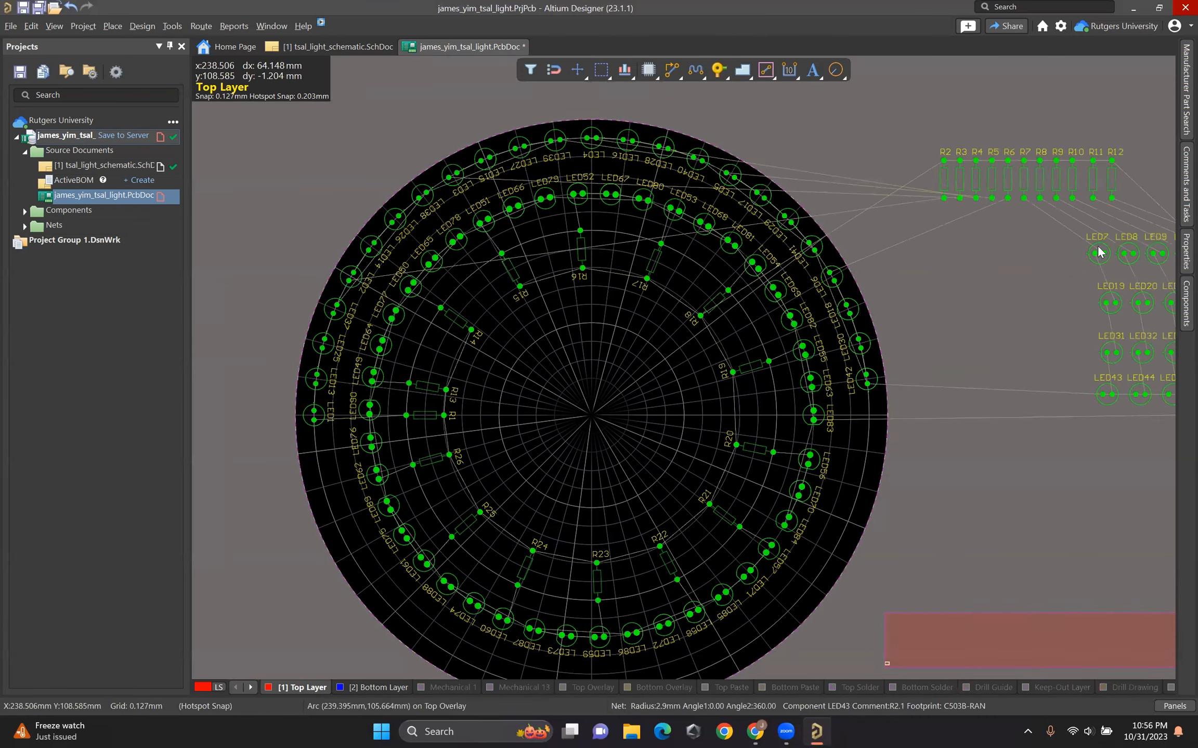
# Step: Place LED7, LED19, LED31 and LED43 on the 75 mm ring, from 0° clockwise to 337.5° at 7.5° spacing
pyautogui.moveTo(1098, 253); pyautogui.dragTo(869, 416)
pyautogui.moveTo(1104, 353); pyautogui.dragTo(1014, 257, button='right')
pyautogui.moveTo(1020, 207); pyautogui.dragTo(776, 356)
pyautogui.moveTo(1021, 256); pyautogui.dragTo(769, 391)
pyautogui.moveTo(1016, 299); pyautogui.dragTo(757, 425)
# Step: Place LED8, LED20, LED32 and LED44 on the 75 mm ring from 330° to 307.5° at 7.5° spacing
pyautogui.moveTo(1038, 158); pyautogui.dragTo(742, 458)
pyautogui.moveTo(1047, 203); pyautogui.dragTo(722, 485)
pyautogui.moveTo(1052, 256); pyautogui.dragTo(700, 513)
pyautogui.moveTo(1050, 297); pyautogui.dragTo(670, 538)
# Step: Place LED9, LED21, LED33 and LED45 on the 75 mm ring from 300° to 277.5° at 7.5° spacing
pyautogui.moveTo(1067, 152); pyautogui.dragTo(639, 560)
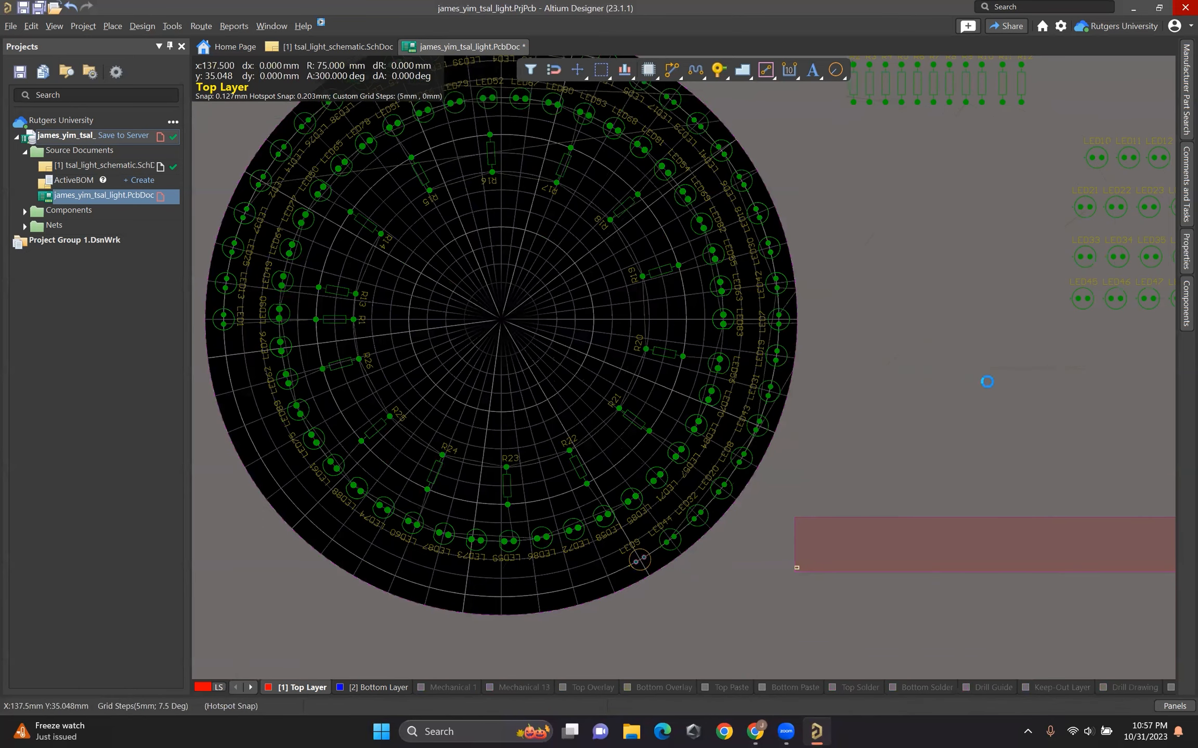
pyautogui.moveTo(1017, 245); pyautogui.dragTo(1029, 238, button='right')
pyautogui.moveTo(1091, 199); pyautogui.dragTo(619, 568)
pyautogui.moveTo(1086, 248); pyautogui.dragTo(584, 579)
pyautogui.moveTo(1094, 290); pyautogui.dragTo(550, 587)
# Step: Place LED10, LED22, LED34 and LED46 on the 75 mm ring from 270° to 247.5° at 7.5° spacing
pyautogui.moveTo(1090, 118); pyautogui.dragTo(893, 118, button='right')
pyautogui.moveTo(888, 118); pyautogui.dragTo(1016, 312)
pyautogui.moveTo(964, 288); pyautogui.dragTo(730, 460)
pyautogui.moveTo(765, 535); pyautogui.dragTo(1055, 490, button='right')
pyautogui.moveTo(964, 275); pyautogui.dragTo(605, 545)
pyautogui.moveTo(984, 328); pyautogui.dragTo(568, 544)
pyautogui.moveTo(986, 378); pyautogui.dragTo(532, 536)
pyautogui.moveTo(984, 420); pyautogui.dragTo(501, 522)
# Step: Place LED11, LED23, LED35 and LED47 on the 75 mm ring from 240° to 217.5° at 7.5° spacing
pyautogui.moveTo(997, 278); pyautogui.dragTo(466, 511)
pyautogui.moveTo(1017, 327); pyautogui.dragTo(436, 489)
pyautogui.moveTo(1023, 381); pyautogui.dragTo(408, 465)
pyautogui.moveTo(1018, 420); pyautogui.dragTo(384, 438)
# Step: Close the 75 mm ring with LED12, LED24, LED36 and LED48 from 210° to 187.5° at 7.5° spacing
pyautogui.moveTo(1027, 279); pyautogui.dragTo(364, 407)
pyautogui.moveTo(1053, 329); pyautogui.dragTo(348, 374)
pyautogui.moveTo(1053, 378); pyautogui.dragTo(337, 341)
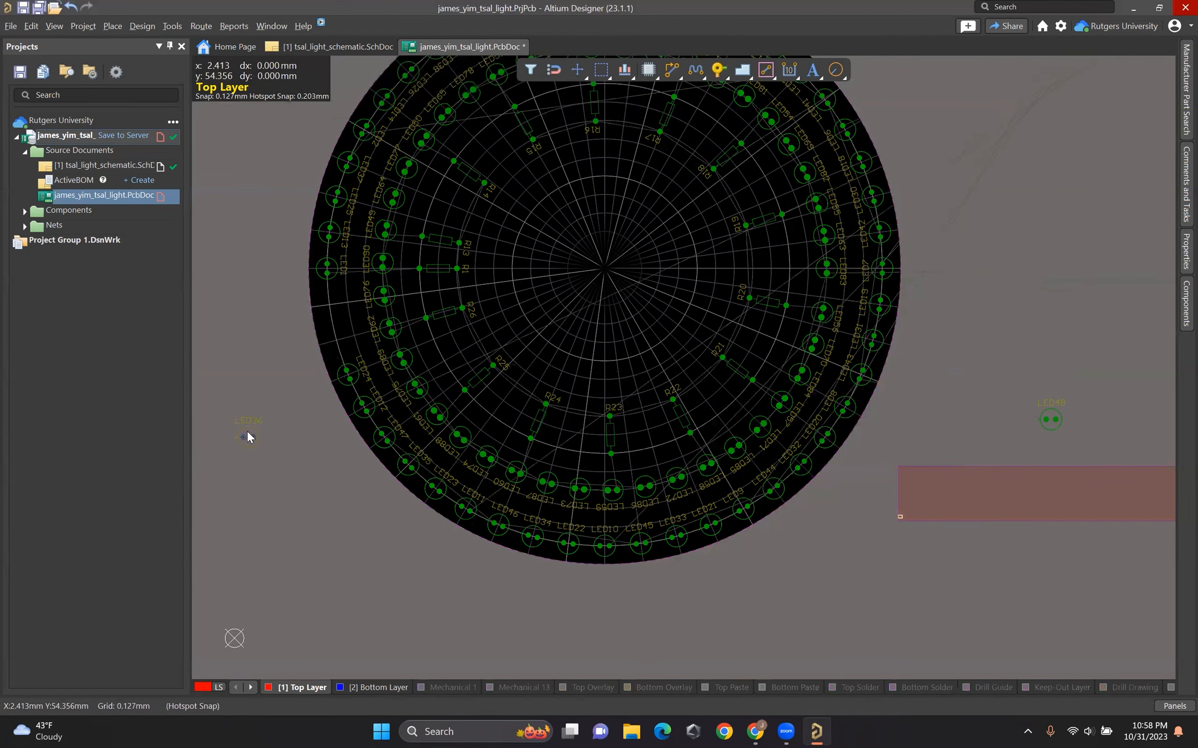
pyautogui.moveTo(1050, 420); pyautogui.dragTo(329, 305)
# Step: Move R1 along the 180° line and R13 to the adjacent 172.5° line, both at radius 30 mm
pyautogui.moveTo(1045, 332); pyautogui.dragTo(847, 436, button='right')
pyautogui.moveTo(442, 409); pyautogui.dragTo(673, 342, button='right')
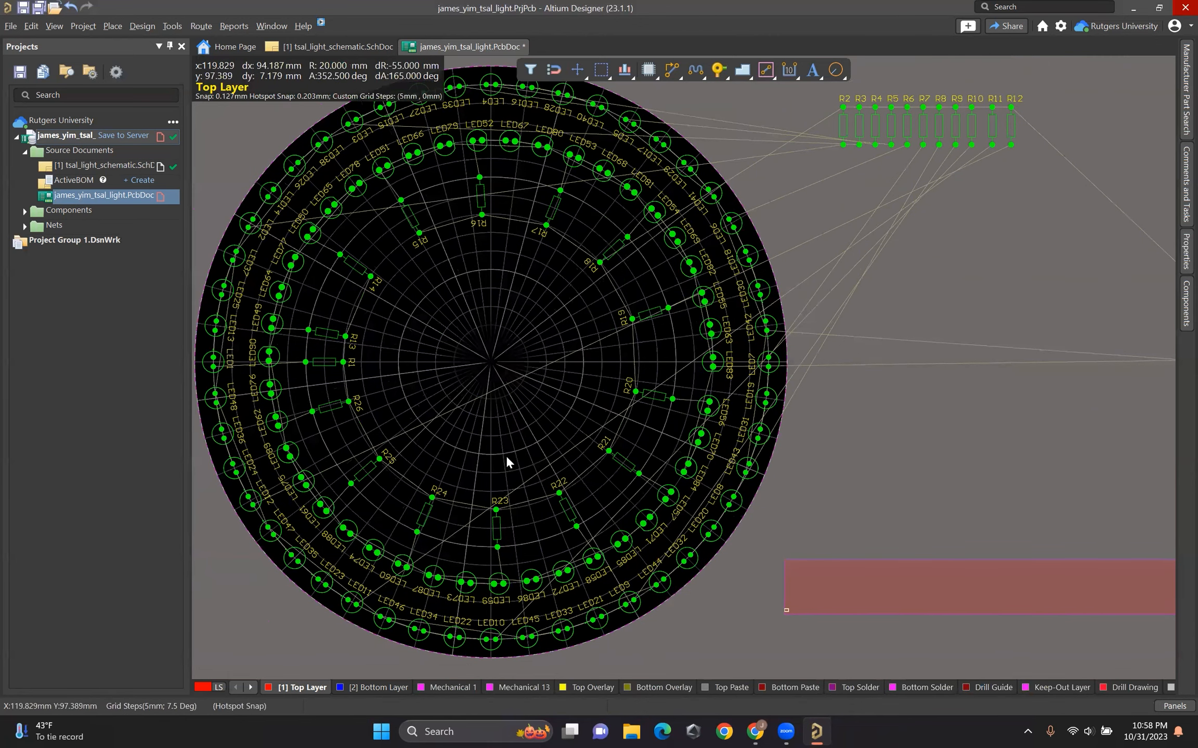
pyautogui.keyDown('shift'); pyautogui.hscroll(-3, 465, 420); pyautogui.keyUp('shift')
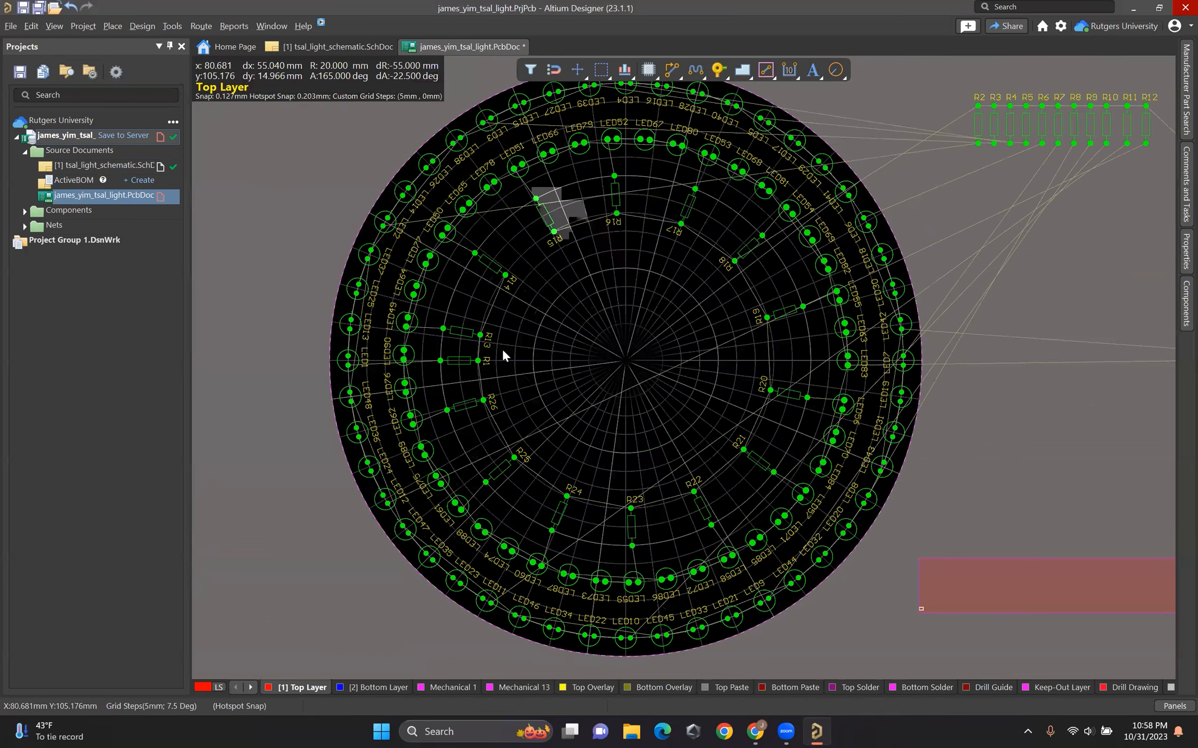
pyautogui.moveTo(462, 360); pyautogui.dragTo(528, 365)
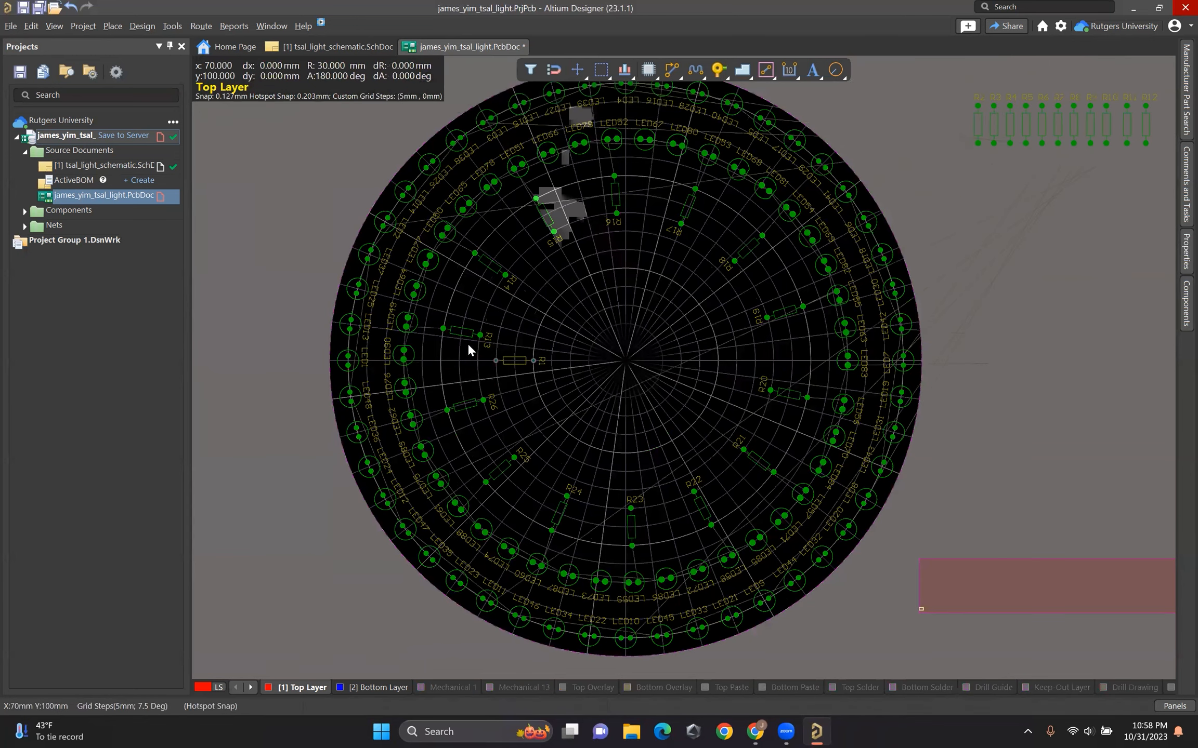
pyautogui.moveTo(464, 332); pyautogui.dragTo(522, 344)
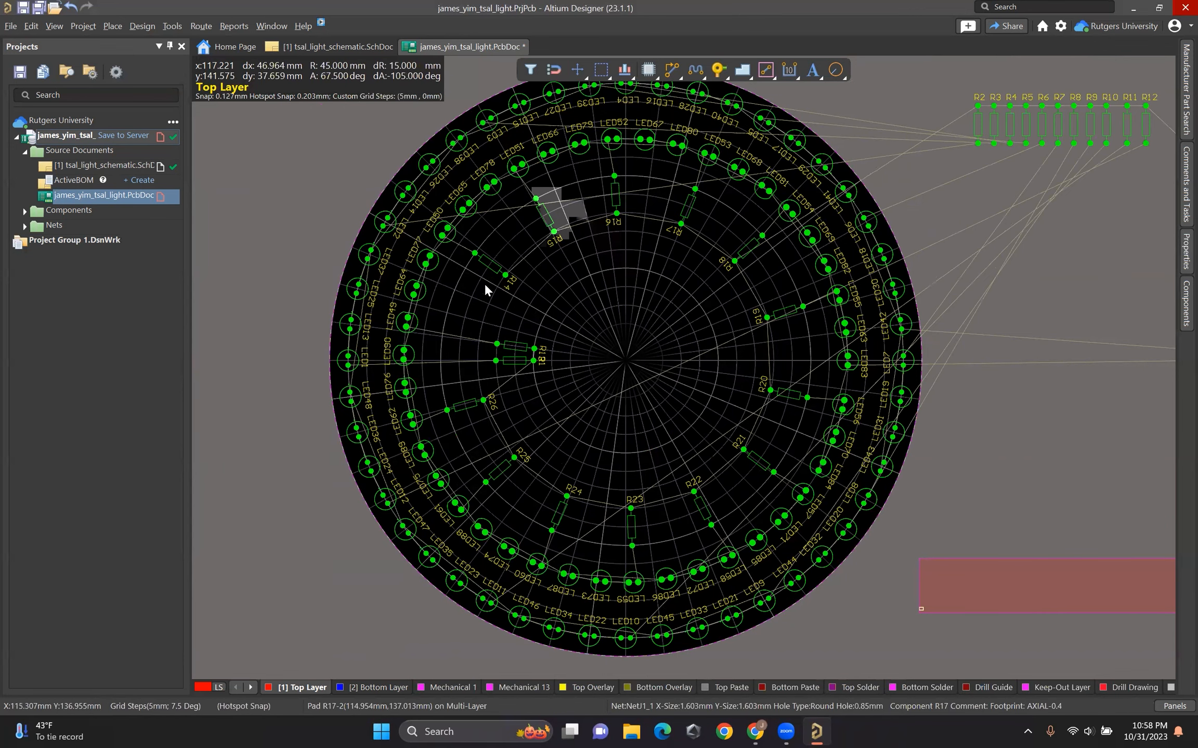
# Step: Place R2 beside R14 at radius 30 mm, and move R14 and R15 inward to the same radius, with R15 at 112.5°
pyautogui.moveTo(976, 131); pyautogui.dragTo(583, 259)
pyautogui.press('space')
pyautogui.press('space')
pyautogui.press('space')
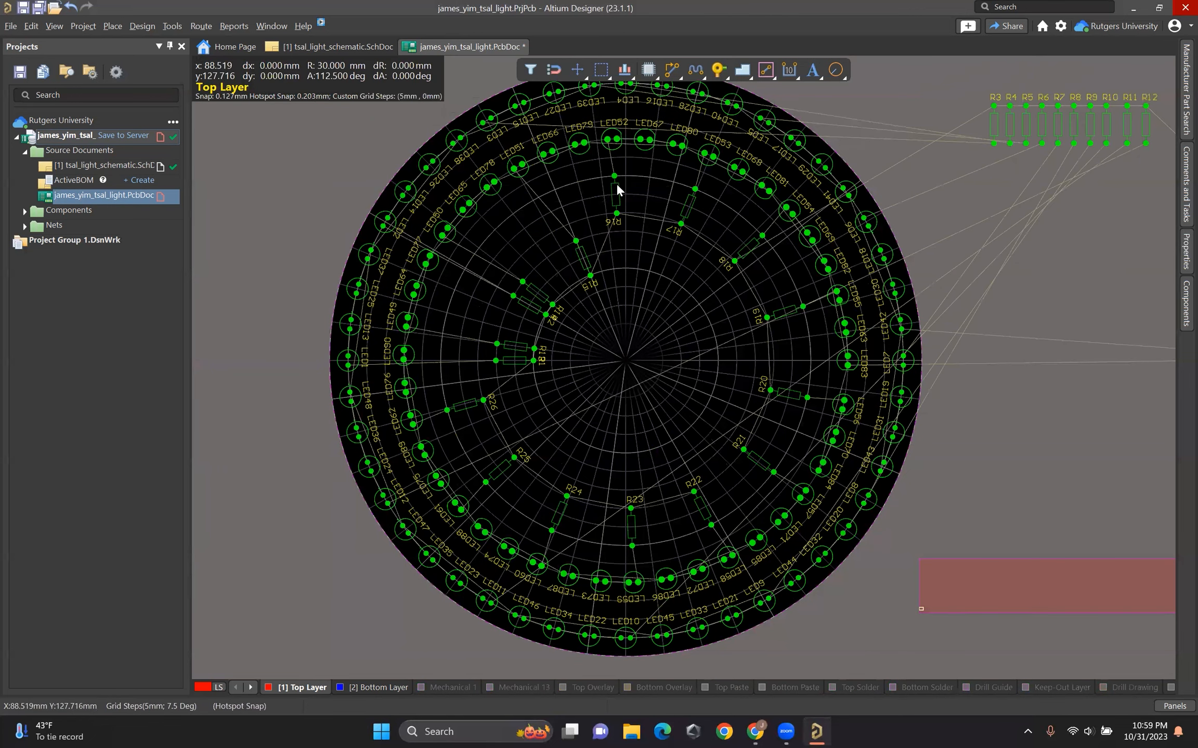
# Step: Move R16, R17, R18, R19 and R20 inward to radius 30 mm at 90°, 67.5°, 45°, 15° and 345°
pyautogui.moveTo(615, 195); pyautogui.dragTo(629, 256)
pyautogui.moveTo(686, 208); pyautogui.dragTo(665, 276)
pyautogui.moveTo(754, 249); pyautogui.dragTo(706, 279)
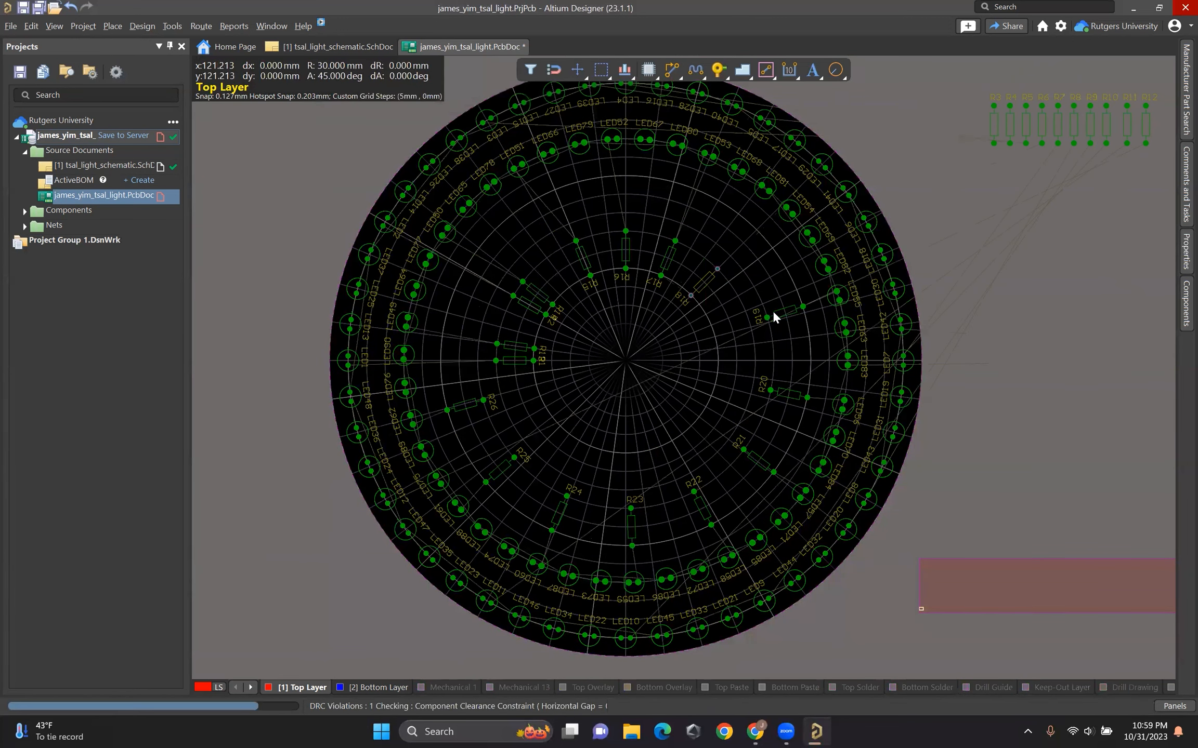
pyautogui.click(742, 330)
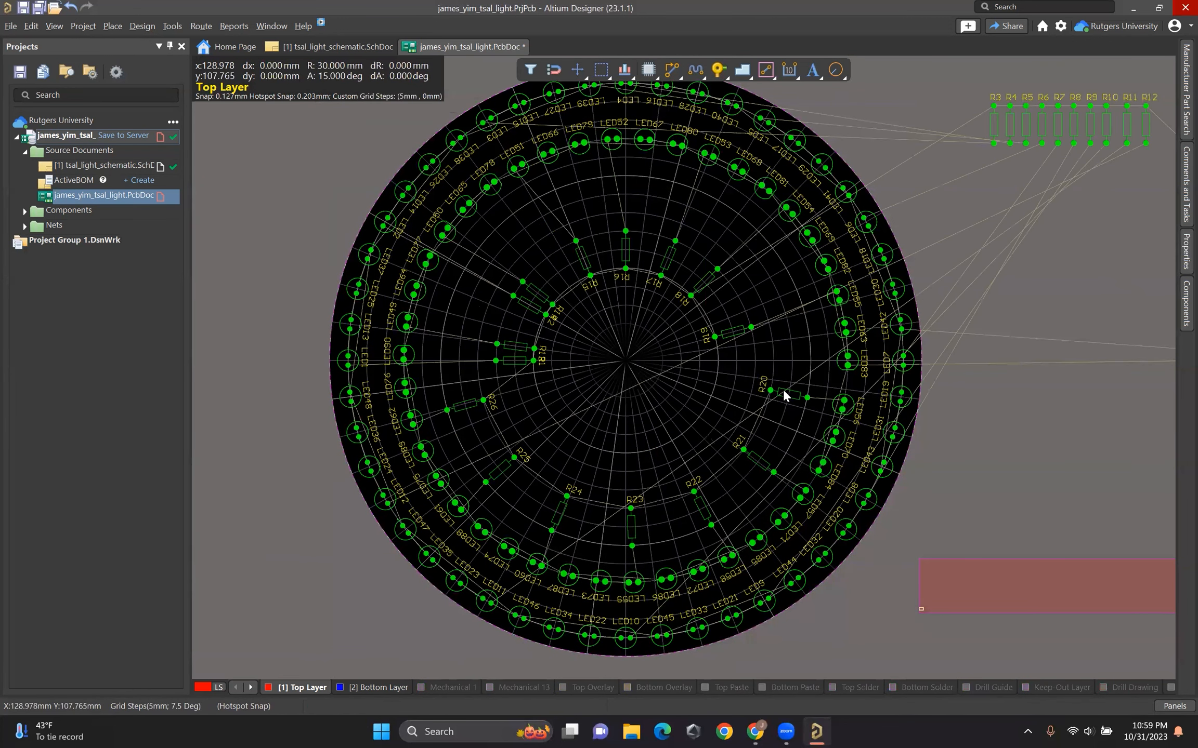
pyautogui.moveTo(787, 392); pyautogui.dragTo(746, 390)
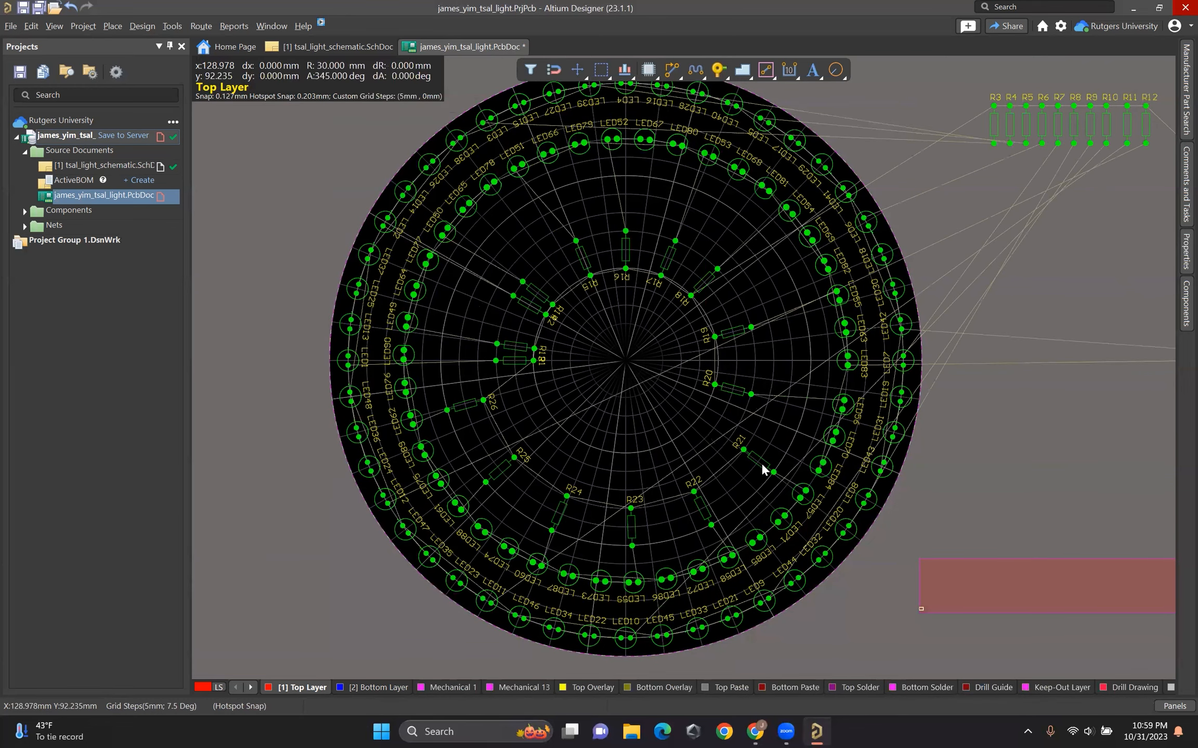
# Step: Move R21, R22, R23, R24, R25 and R26 inward along their radial lines to the 30 mm radius
pyautogui.moveTo(735, 453); pyautogui.dragTo(709, 432)
pyautogui.moveTo(698, 500); pyautogui.dragTo(679, 458)
pyautogui.moveTo(631, 523); pyautogui.dragTo(626, 472)
pyautogui.moveTo(559, 513); pyautogui.dragTo(582, 463)
pyautogui.moveTo(505, 470); pyautogui.dragTo(547, 440)
pyautogui.moveTo(467, 405); pyautogui.dragTo(524, 401)
# Step: Place R3, R4, R5 and R6 beside R15, R16, R17 and R18 on the 30 mm circle, rotated to the radial direction
pyautogui.moveTo(994, 125); pyautogui.dragTo(611, 251)
pyautogui.moveTo(639, 251); pyautogui.dragTo(557, 273)
pyautogui.click(569, 265)
pyautogui.moveTo(1025, 125); pyautogui.dragTo(681, 264)
pyautogui.press('space')
pyautogui.moveTo(1042, 125); pyautogui.dragTo(712, 291)
pyautogui.press('space')
# Step: Place R7, R8, R9 and R10 beside R19, R20, R22 and R23 on the 30 mm circle, rotated to the radial direction
pyautogui.moveTo(1057, 124); pyautogui.dragTo(704, 440)
pyautogui.press('space')
pyautogui.press('space')
pyautogui.press('space')
pyautogui.moveTo(1106, 124); pyautogui.dragTo(606, 469)
pyautogui.press('space')
pyautogui.press('space')
# Step: Place R11 beside R24 and R12 beside R26 on the 30 mm circle, aligned with the radial grid lines
pyautogui.moveTo(1145, 124); pyautogui.dragTo(409, 379)
pyautogui.press('space')
pyautogui.moveTo(491, 434); pyautogui.dragTo(449, 420)
pyautogui.moveTo(549, 429); pyautogui.dragTo(517, 430)
pyautogui.moveTo(582, 402); pyautogui.dragTo(571, 411)
# Step: Disable the active polar grid for both components and non-components in the board's grid settings
pyautogui.moveTo(1121, 341); pyautogui.dragTo(955, 375, button='right')
pyautogui.moveTo(1147, 361); pyautogui.dragTo(958, 326)
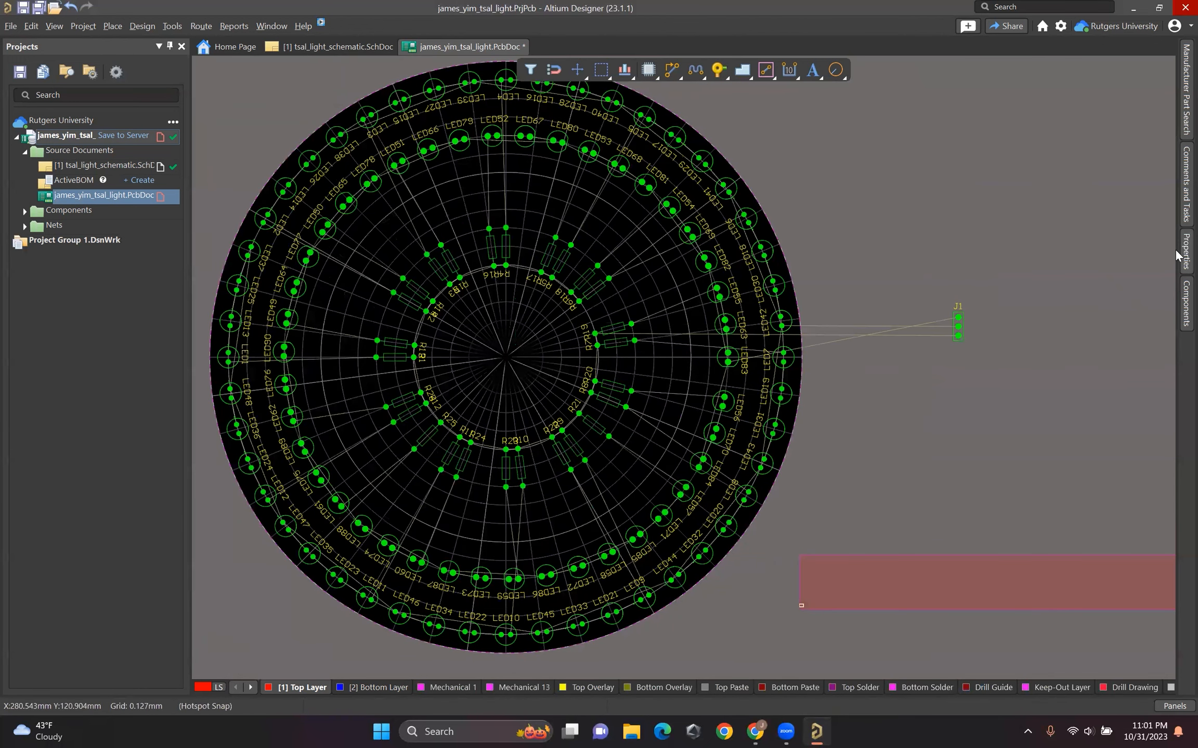
pyautogui.click(1178, 256)
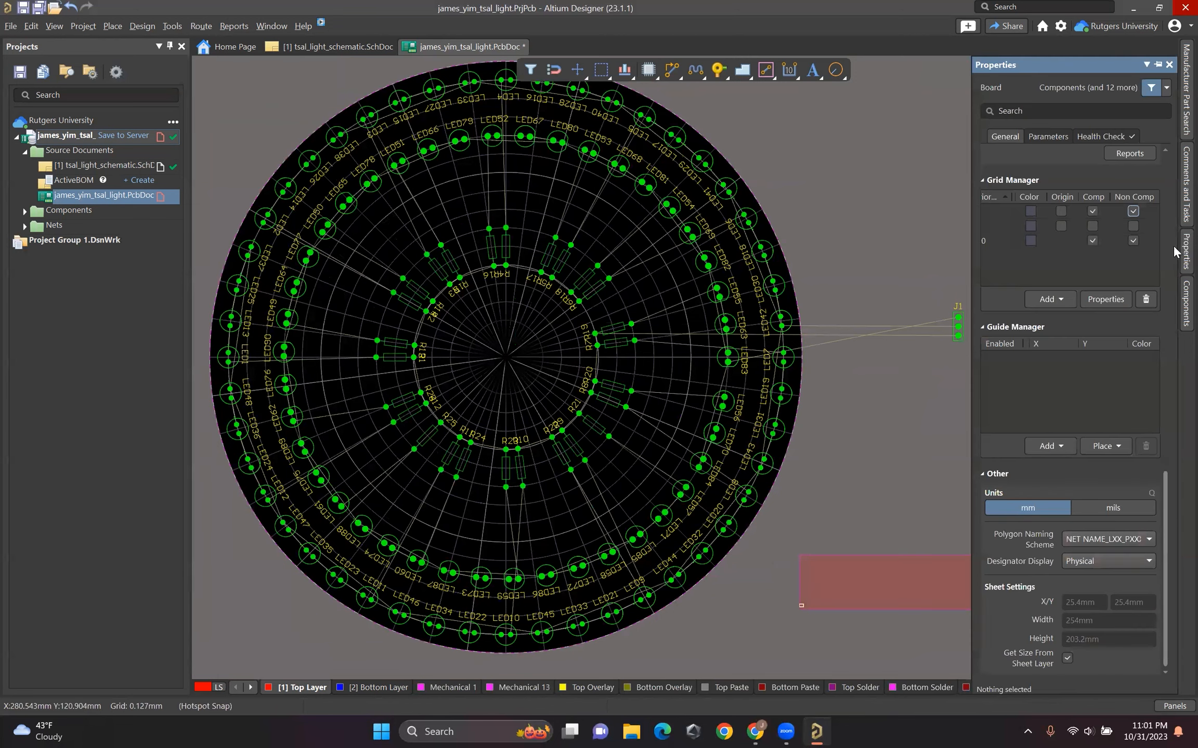
pyautogui.click(1092, 211)
pyautogui.click(1133, 211)
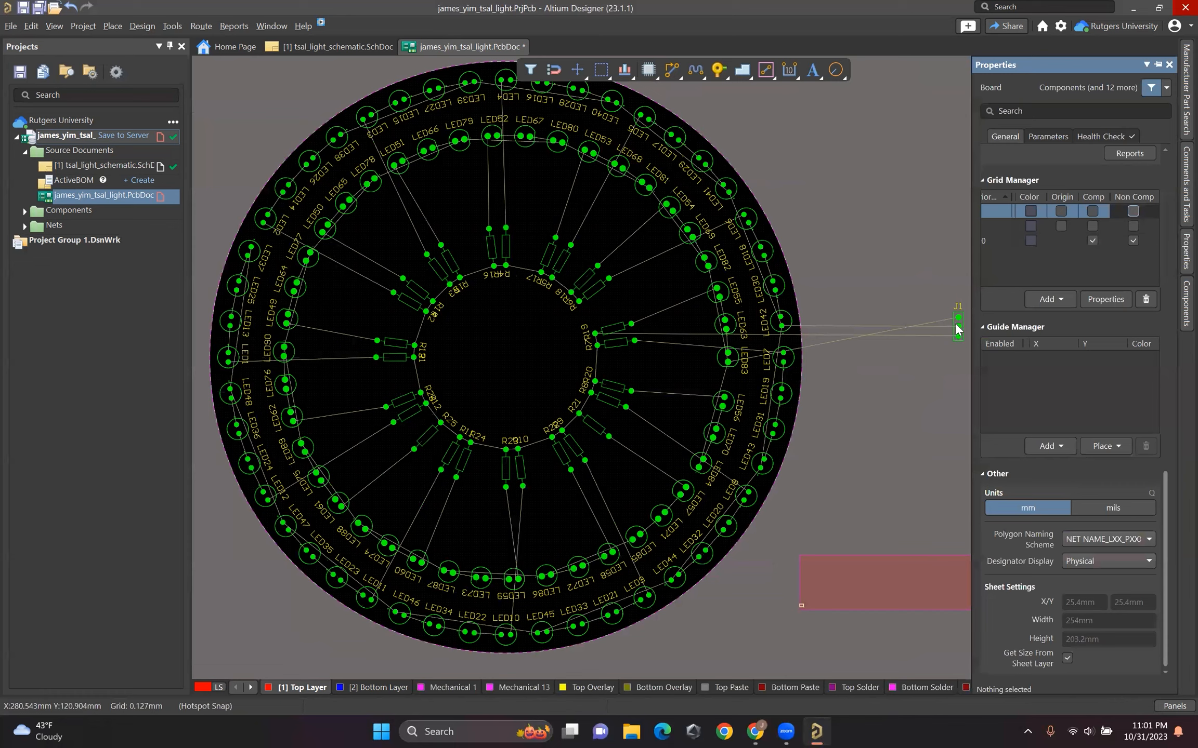
# Step: Move connector J1 to the middle of the circular board and set its location to X 100 mm, Y 100 mm
pyautogui.moveTo(959, 335); pyautogui.dragTo(703, 351)
pyautogui.moveTo(507, 360); pyautogui.dragTo(508, 344)
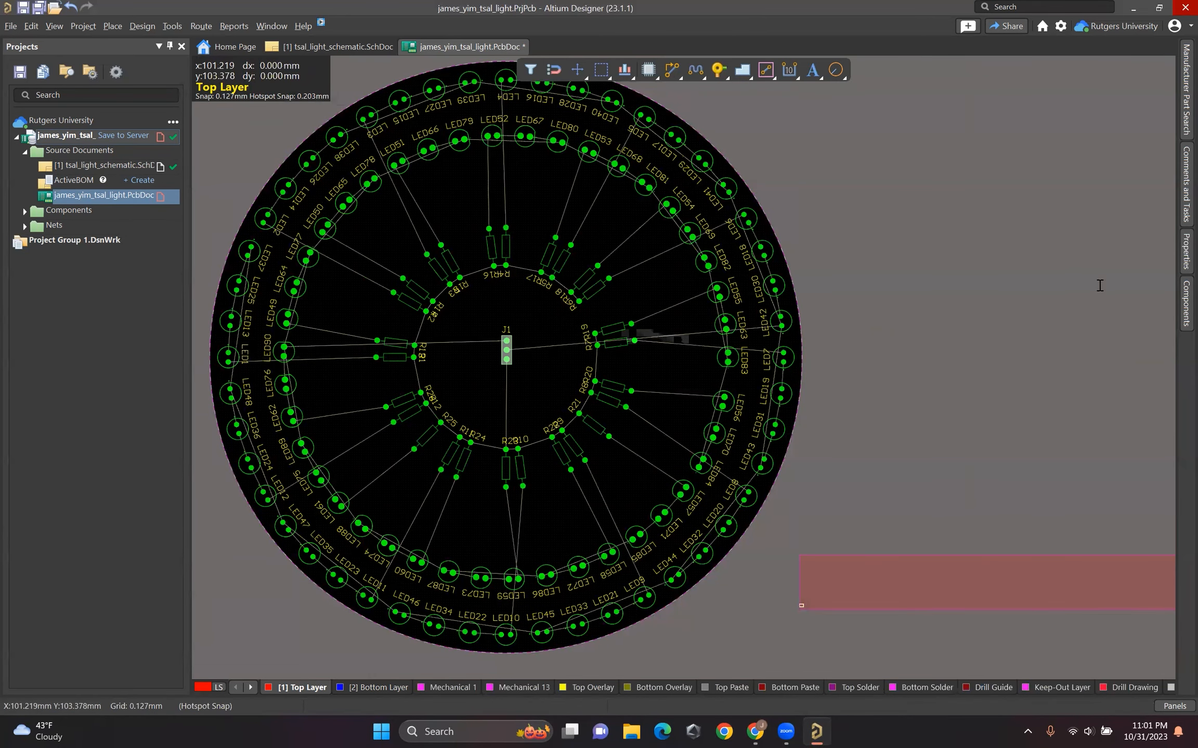
pyautogui.click(1081, 178)
pyautogui.hotkey('ctrl', 'a')
pyautogui.write('100')
pyautogui.press('Tab')
pyautogui.write('100')
pyautogui.press('Return')
pyautogui.click(844, 350)
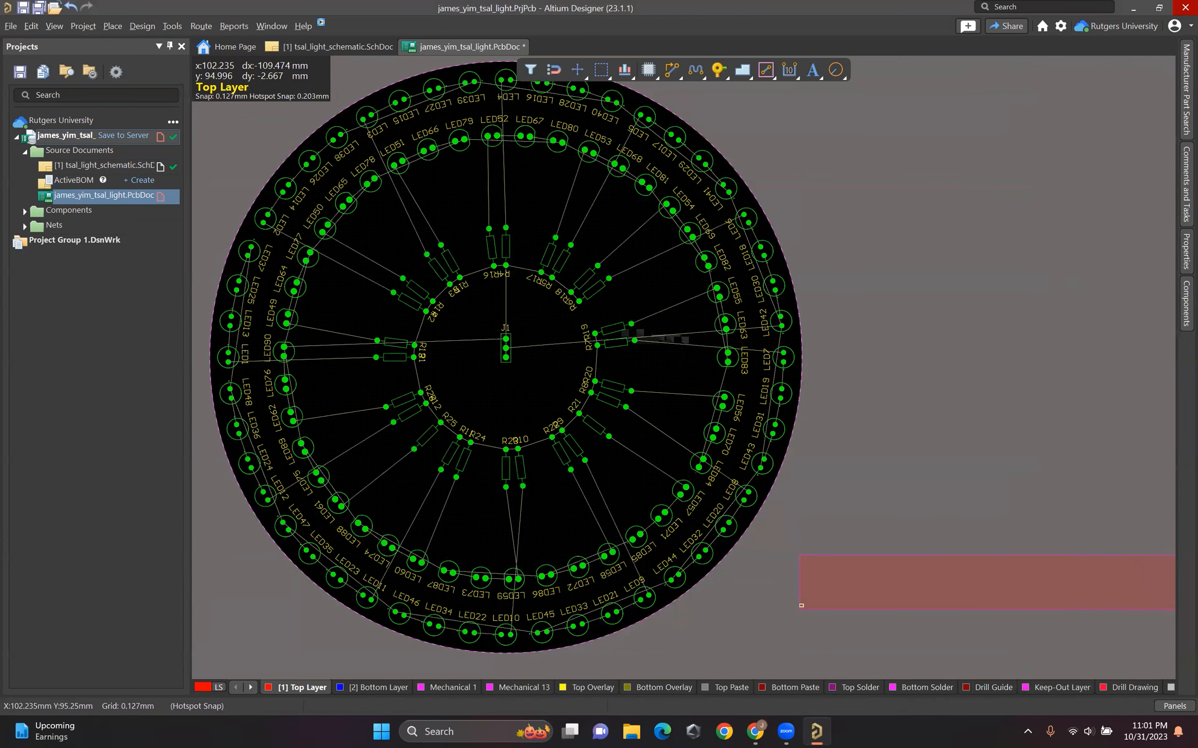
# Step: Recheck J1's placement up close and re-enter its X and Y location as 100 mm each
pyautogui.keyDown('ctrl'); pyautogui.scroll(1, 512, 374); pyautogui.keyUp('ctrl')
pyautogui.keyDown('ctrl'); pyautogui.scroll(5, 491, 268); pyautogui.keyUp('ctrl')
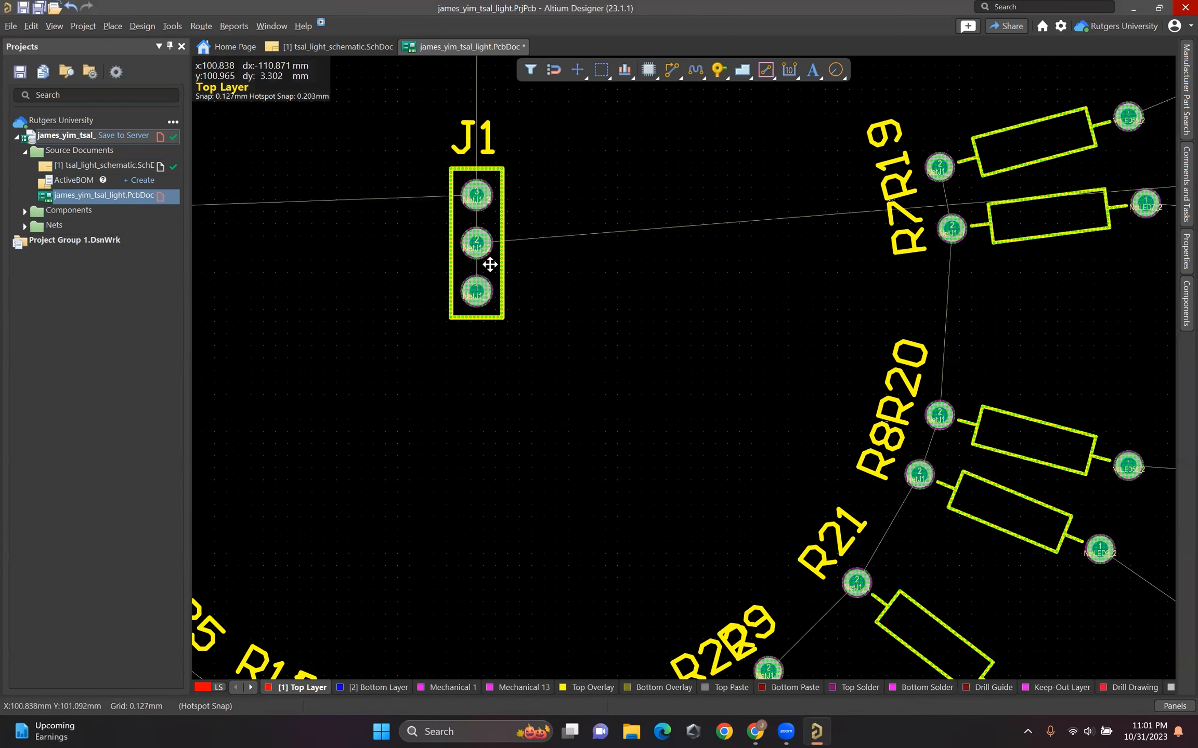
pyautogui.moveTo(490, 264); pyautogui.dragTo(488, 272)
pyautogui.click(1083, 177)
pyautogui.hotkey('ctrl', 'a')
pyautogui.write('100mm')
pyautogui.press('Tab')
pyautogui.write('100mm')
pyautogui.press('Return')
pyautogui.click(584, 204)
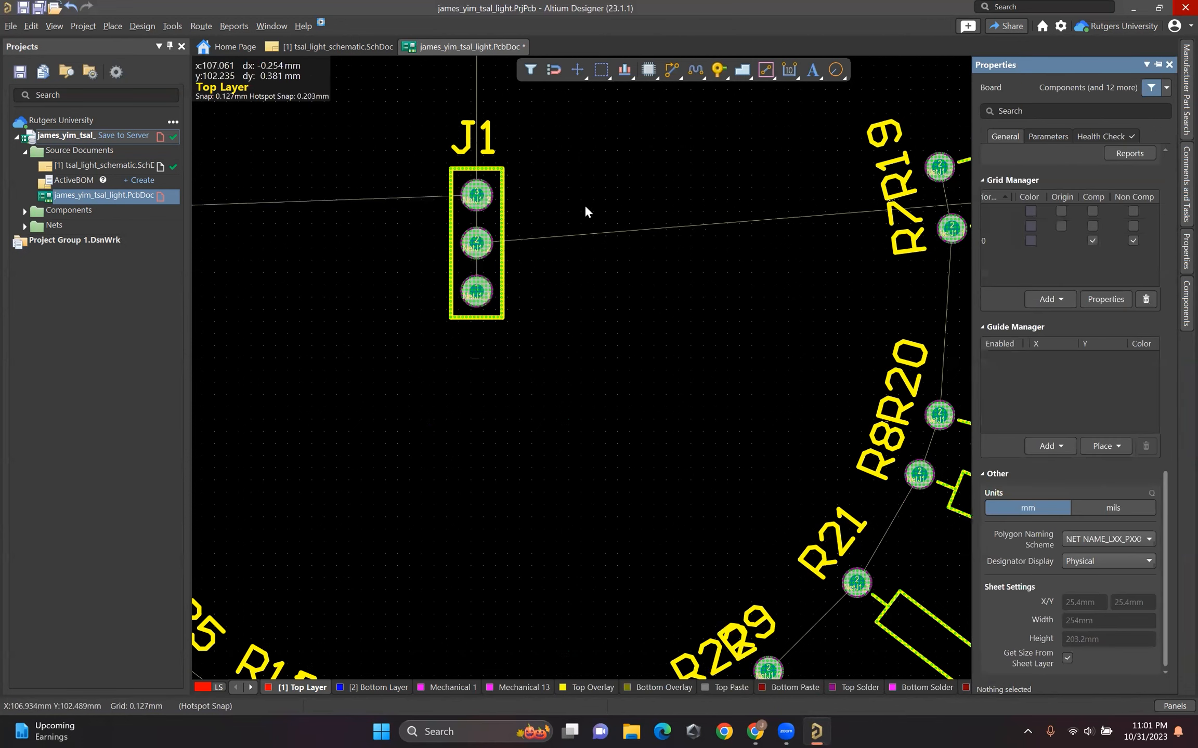
# Step: Draw a full circle with a radius of about 5 mm on the Top Layer near J1
pyautogui.scroll(-3, 611, 274)
pyautogui.keyDown('ctrl'); pyautogui.scroll(-5, 610, 271); pyautogui.keyUp('ctrl')
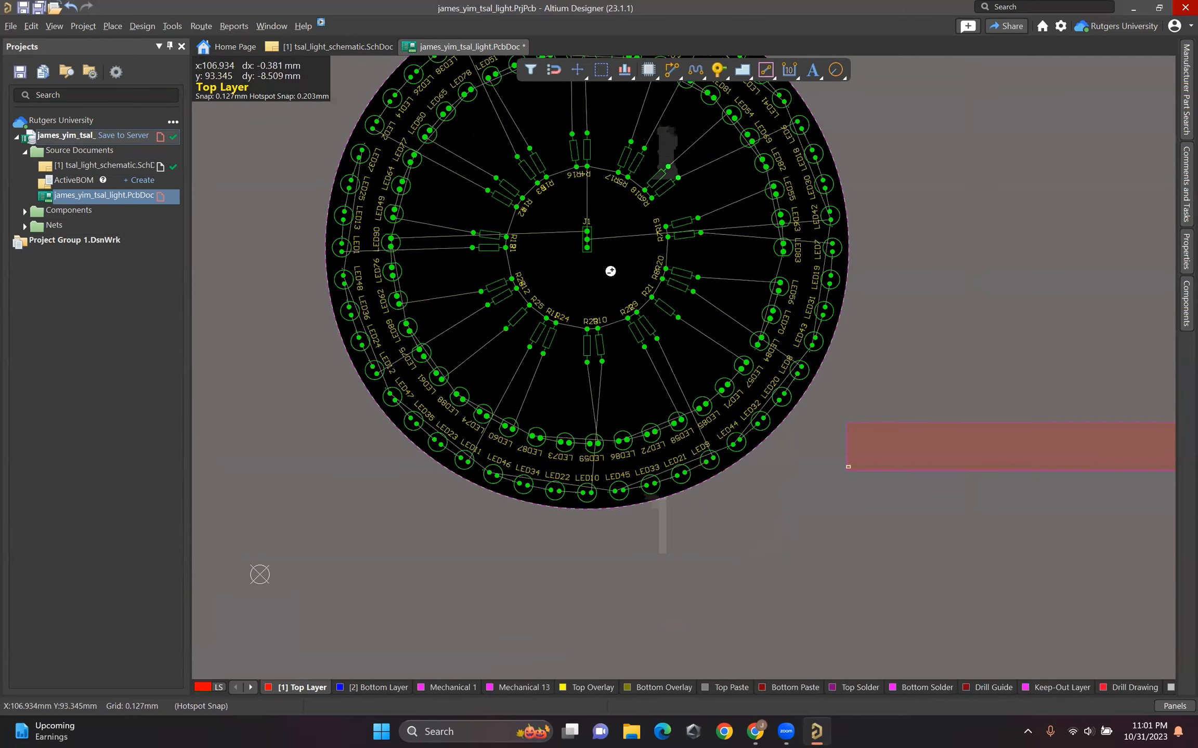
pyautogui.keyDown('ctrl'); pyautogui.scroll(-1, 610, 271); pyautogui.keyUp('ctrl')
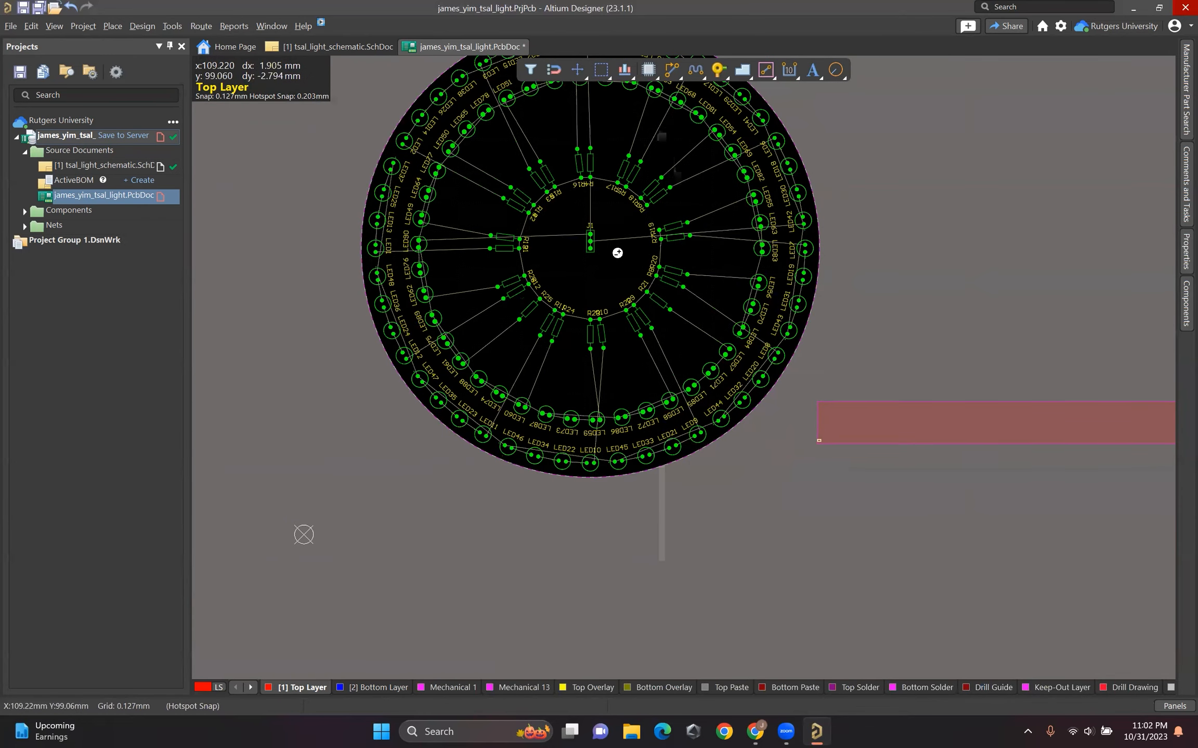
pyautogui.keyDown('ctrl'); pyautogui.scroll(-1, 617, 252); pyautogui.keyUp('ctrl')
pyautogui.keyDown('ctrl'); pyautogui.scroll(2, 618, 253); pyautogui.keyUp('ctrl')
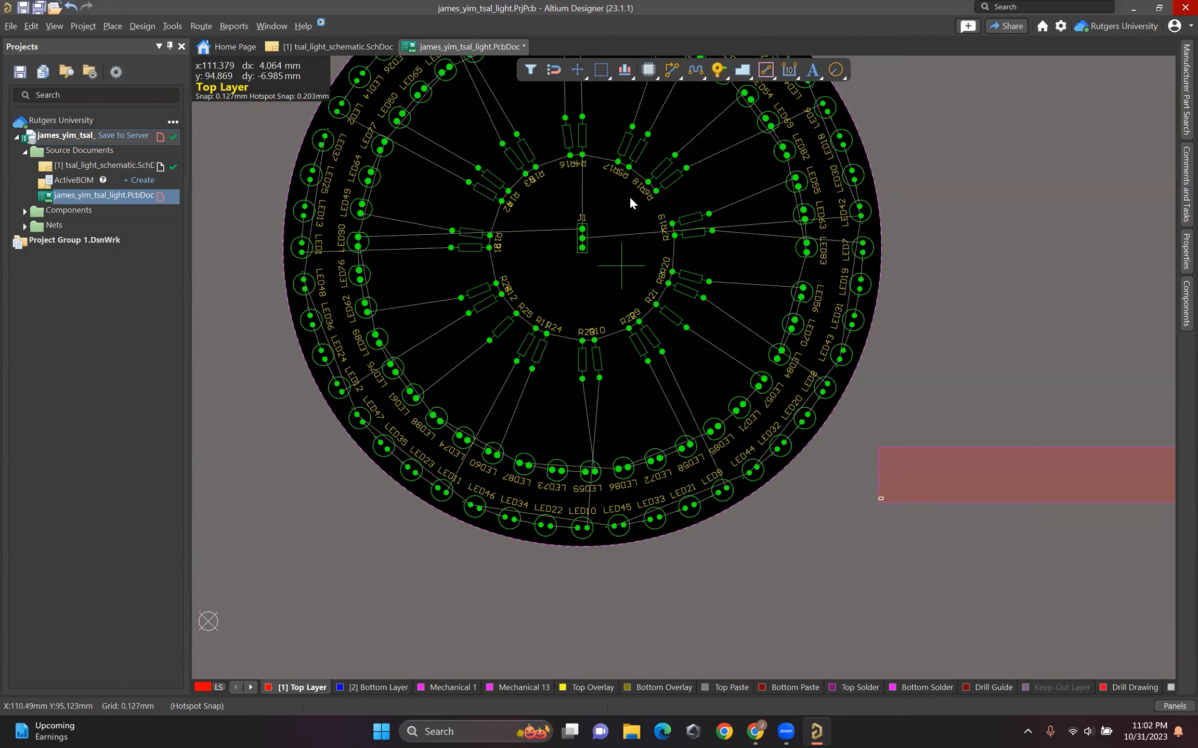
pyautogui.click(618, 267)
pyautogui.click(611, 250)
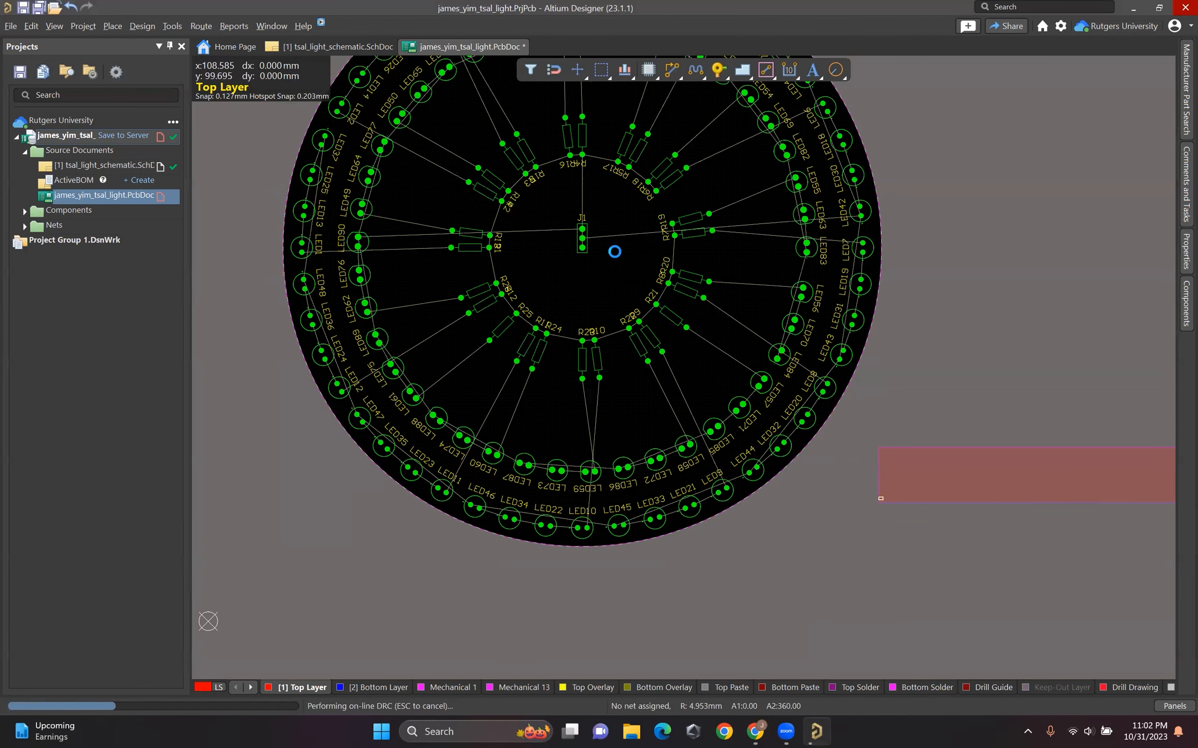
# Step: Set the circle's centre location to X 100 mm and Y 100 mm
pyautogui.doubleClick(637, 257)
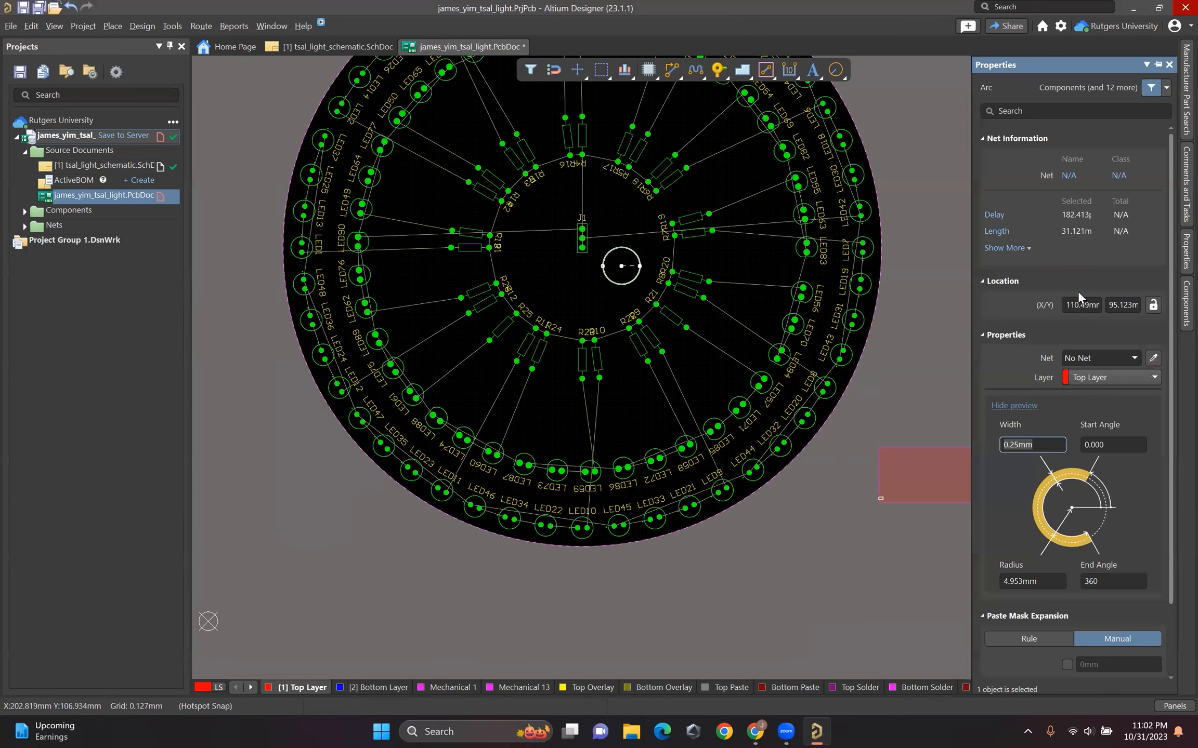
pyautogui.click(1091, 305)
pyautogui.hotkey('ctrl', 'a')
pyautogui.write('100')
pyautogui.press('Tab')
pyautogui.write('100')
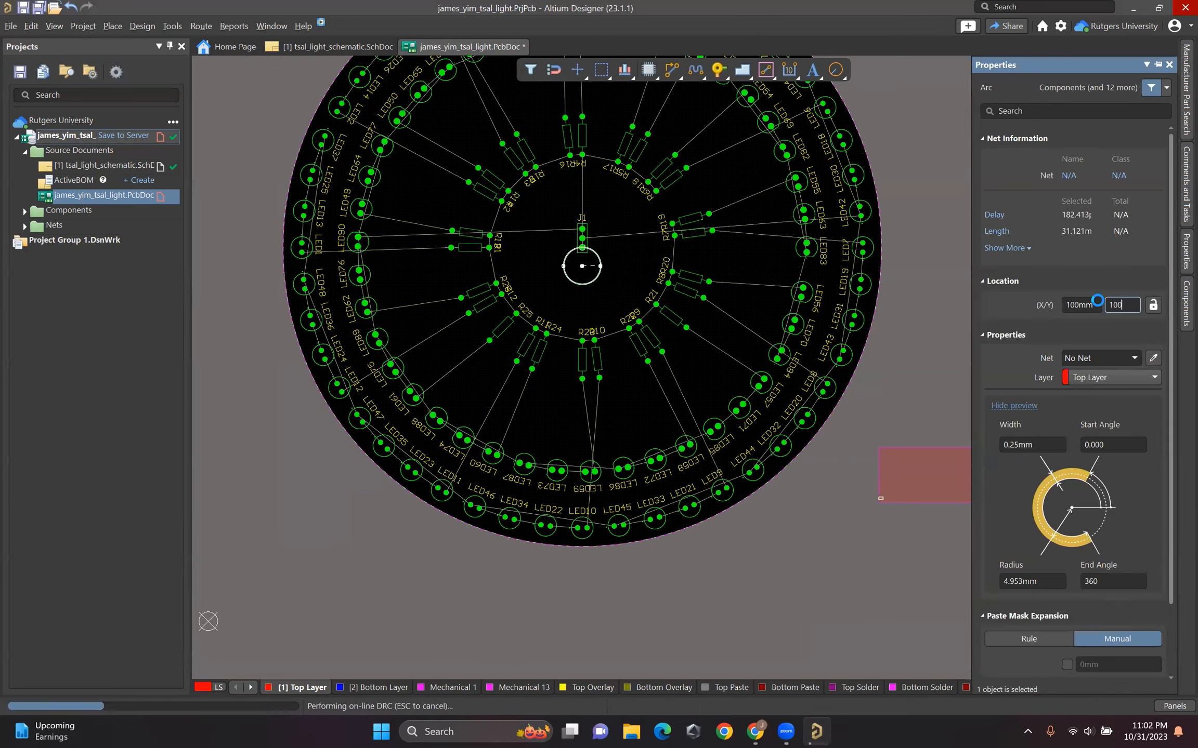
pyautogui.press('Return')
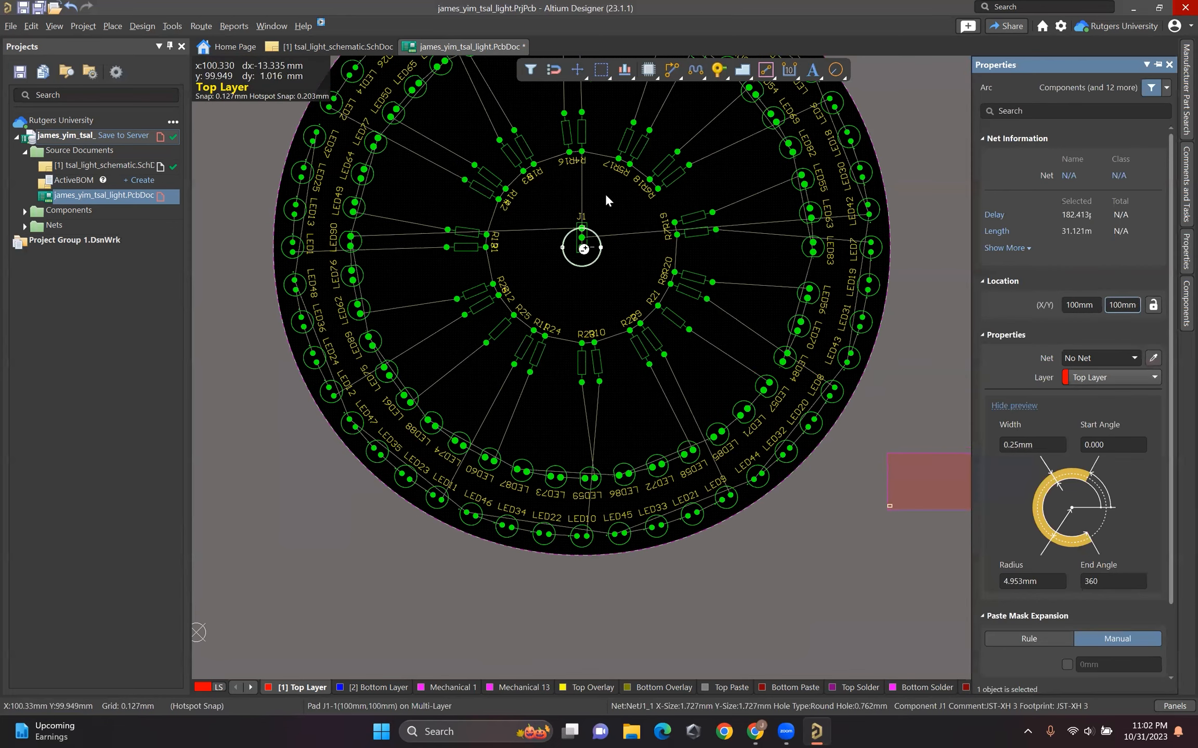
# Step: Compare J1's pads with the circle's centre and delete the temporary circle
pyautogui.keyDown('ctrl'); pyautogui.scroll(5, 601, 304); pyautogui.keyUp('ctrl')
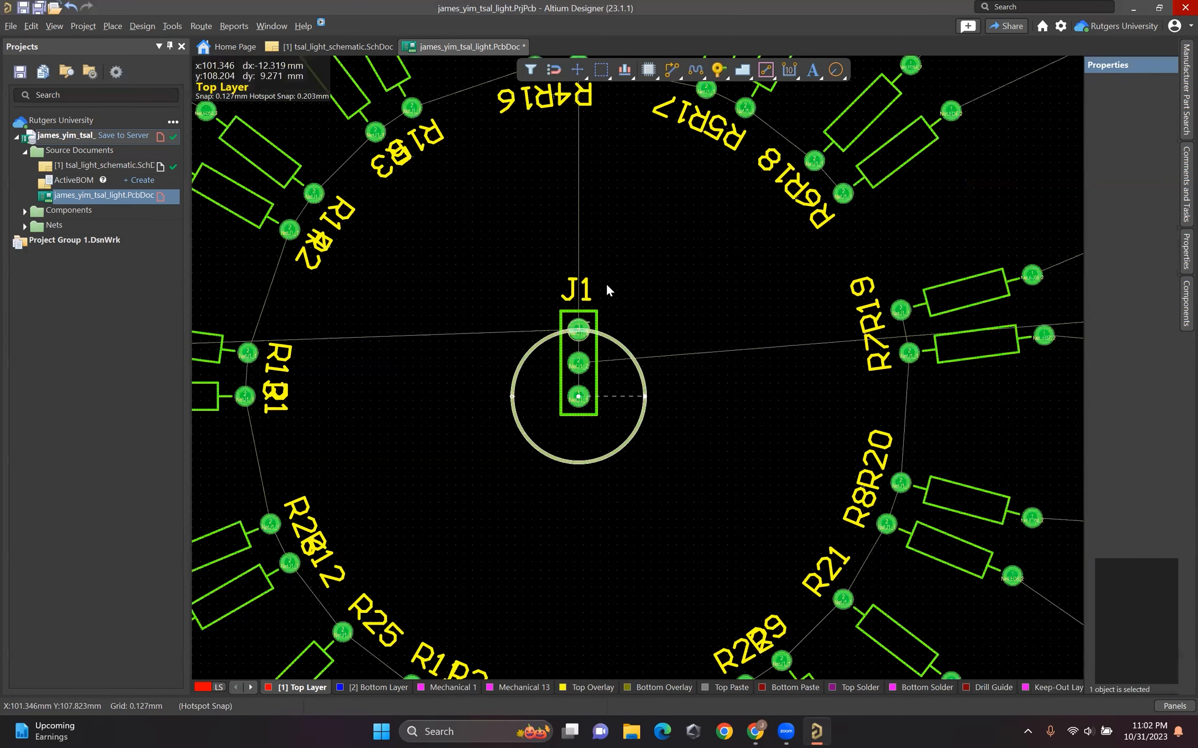
pyautogui.keyDown('ctrl'); pyautogui.scroll(2, 606, 284); pyautogui.keyUp('ctrl')
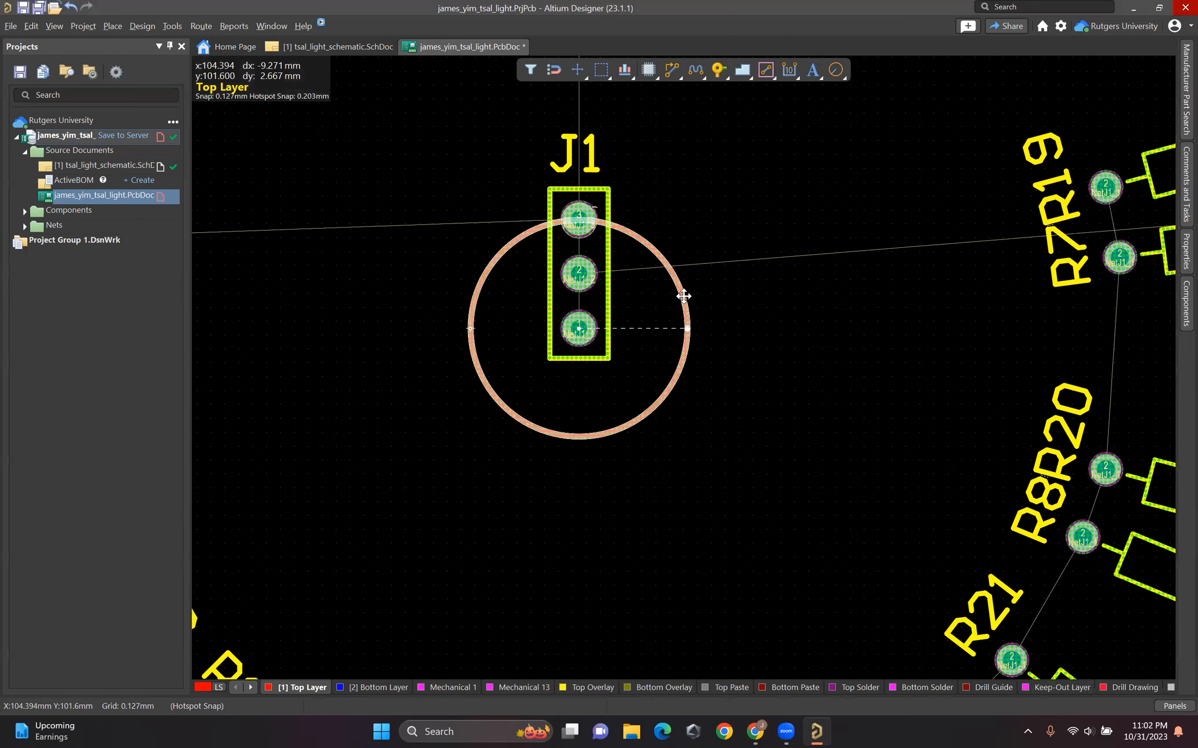
pyautogui.press('Delete')
pyautogui.keyDown('ctrl'); pyautogui.scroll(-1, 821, 421); pyautogui.keyUp('ctrl')
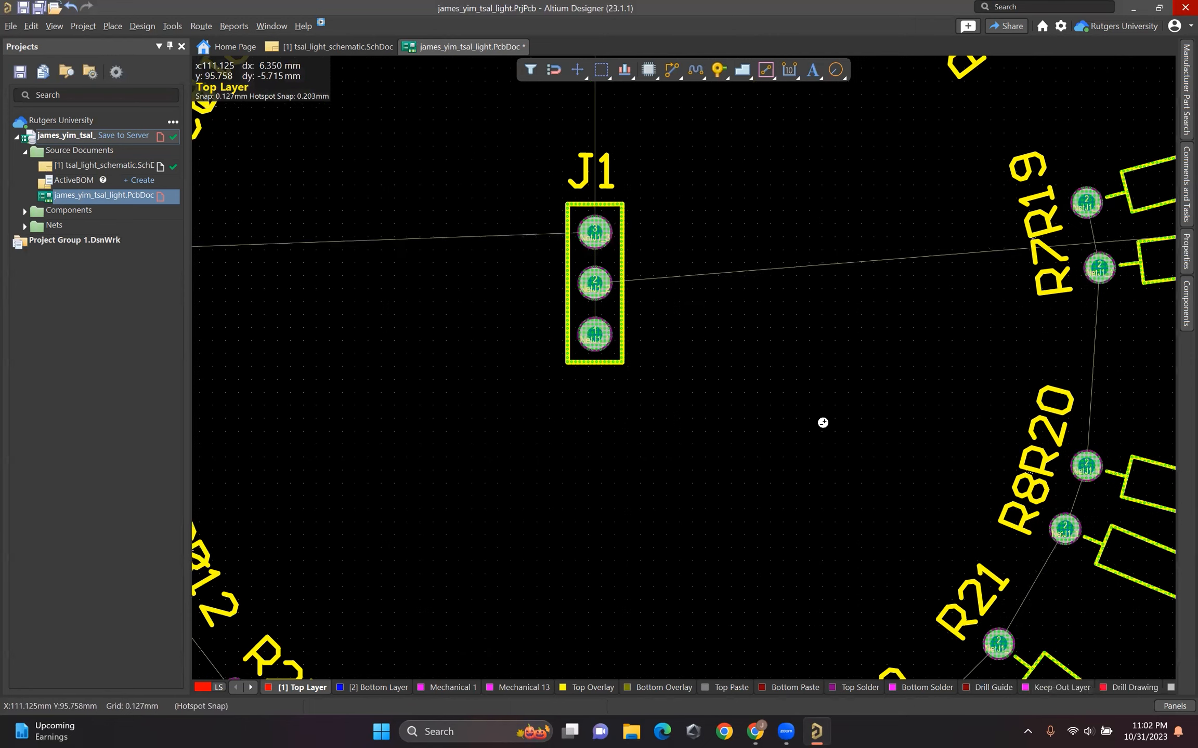
pyautogui.keyDown('ctrl'); pyautogui.scroll(-5, 829, 372); pyautogui.keyUp('ctrl')
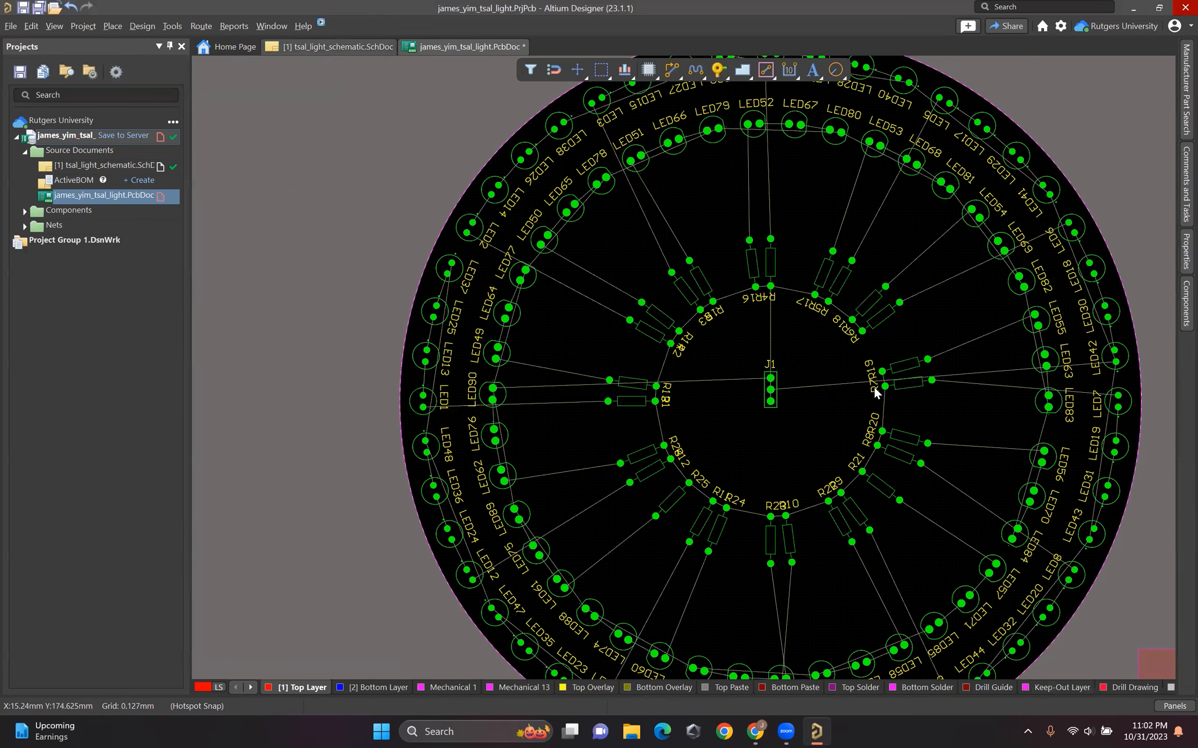
pyautogui.keyDown('ctrl'); pyautogui.scroll(-1, 757, 342); pyautogui.keyUp('ctrl')
pyautogui.keyDown('ctrl'); pyautogui.scroll(-1, 767, 336); pyautogui.keyUp('ctrl')
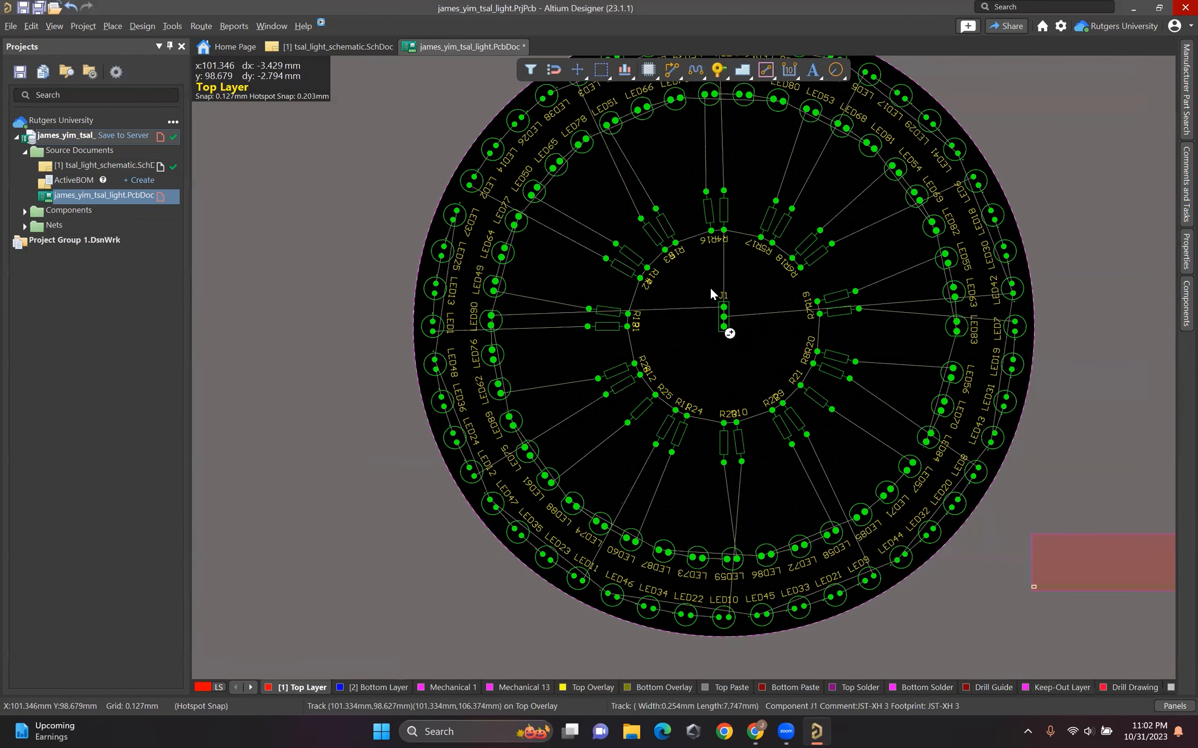
pyautogui.keyDown('ctrl'); pyautogui.scroll(-1, 729, 333); pyautogui.keyUp('ctrl')
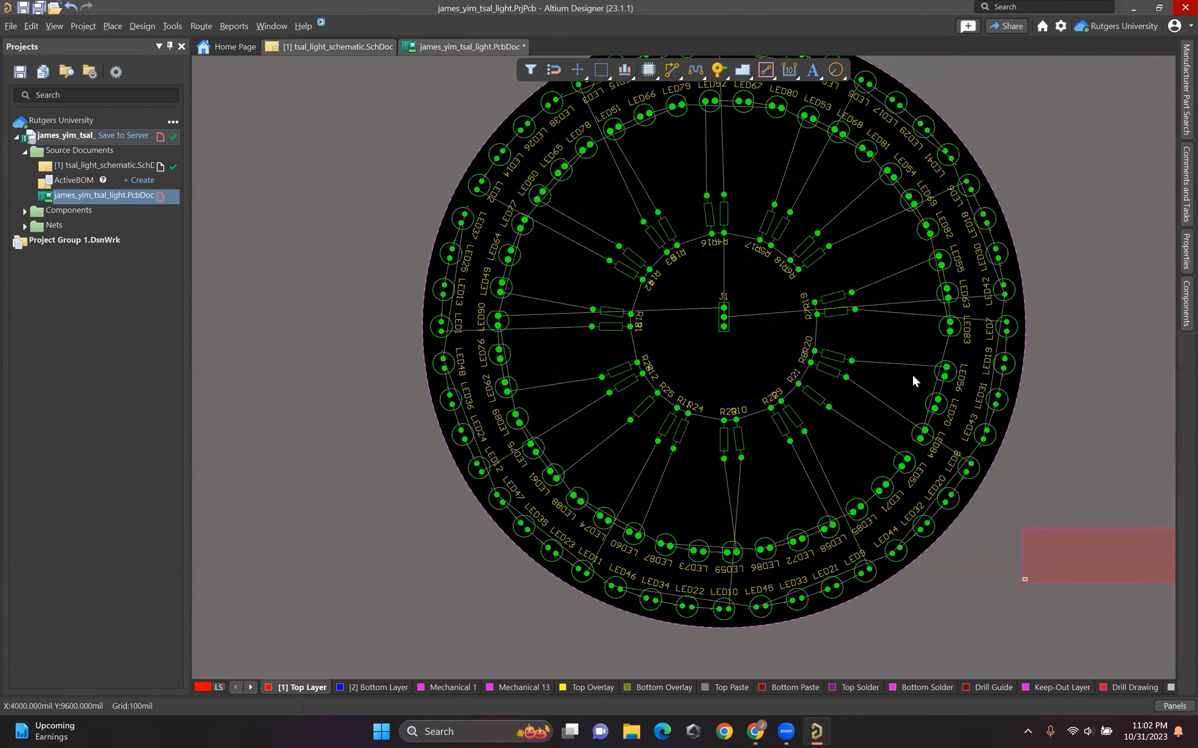
# Step: In the schematic, duplicate the JST-XH 3 connector J1 and place the copy directly above it
pyautogui.hotkey('ctrl', 'Tab')
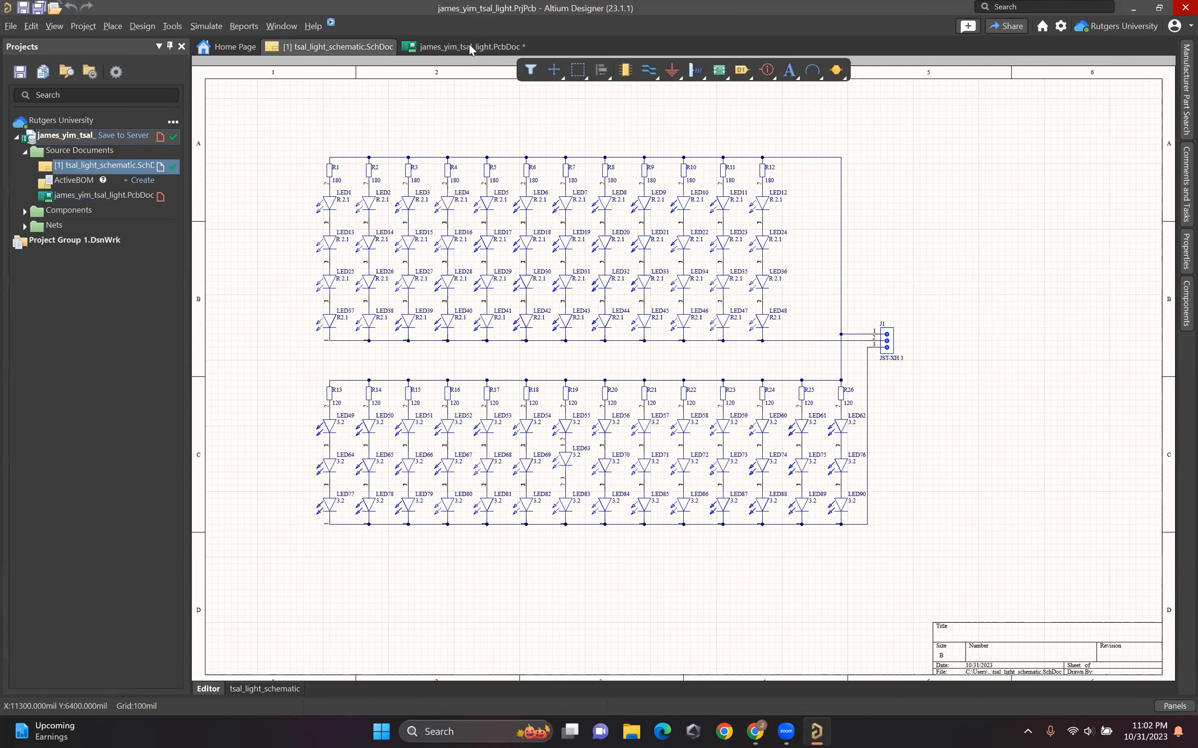
pyautogui.hotkey('ctrl', 'Tab')
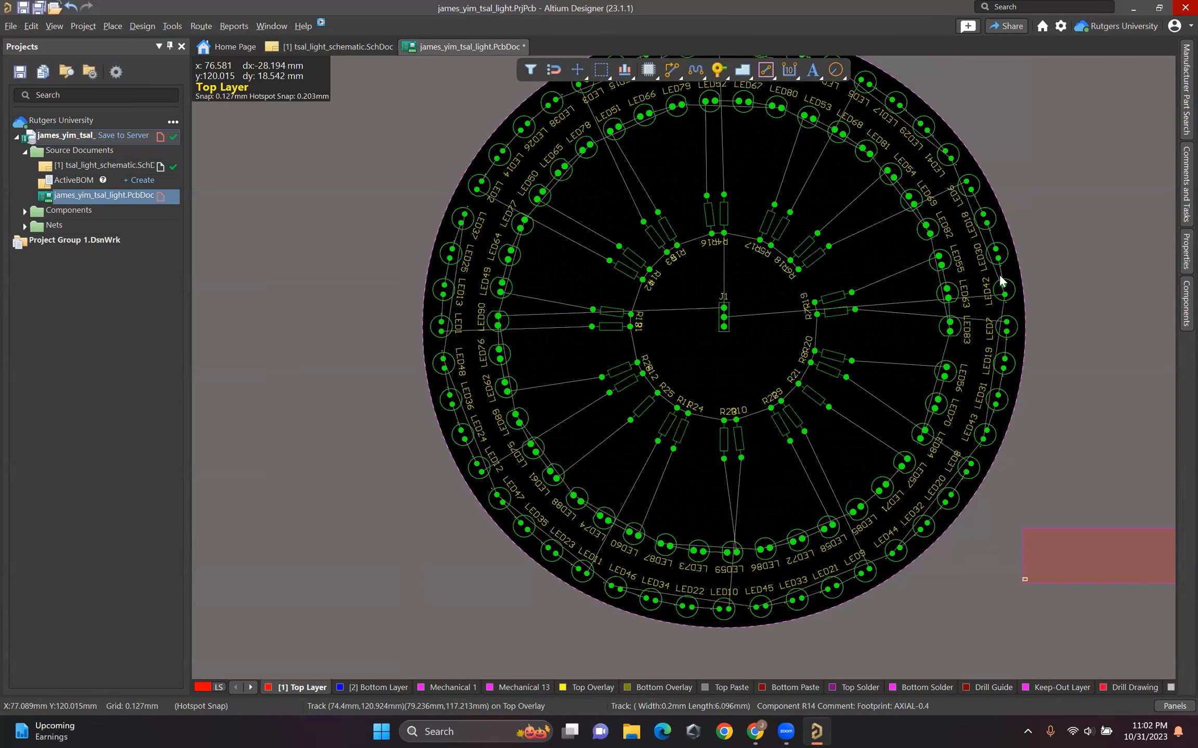
pyautogui.hotkey('ctrl', 'Tab')
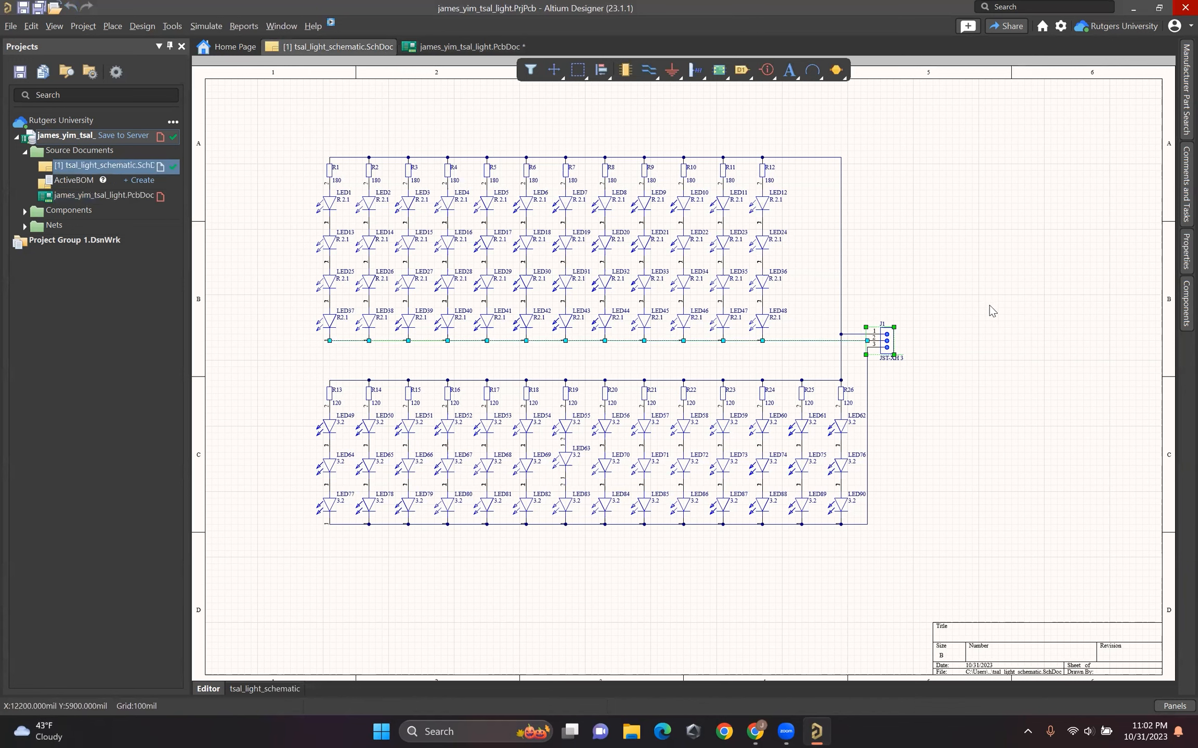
pyautogui.click(883, 341)
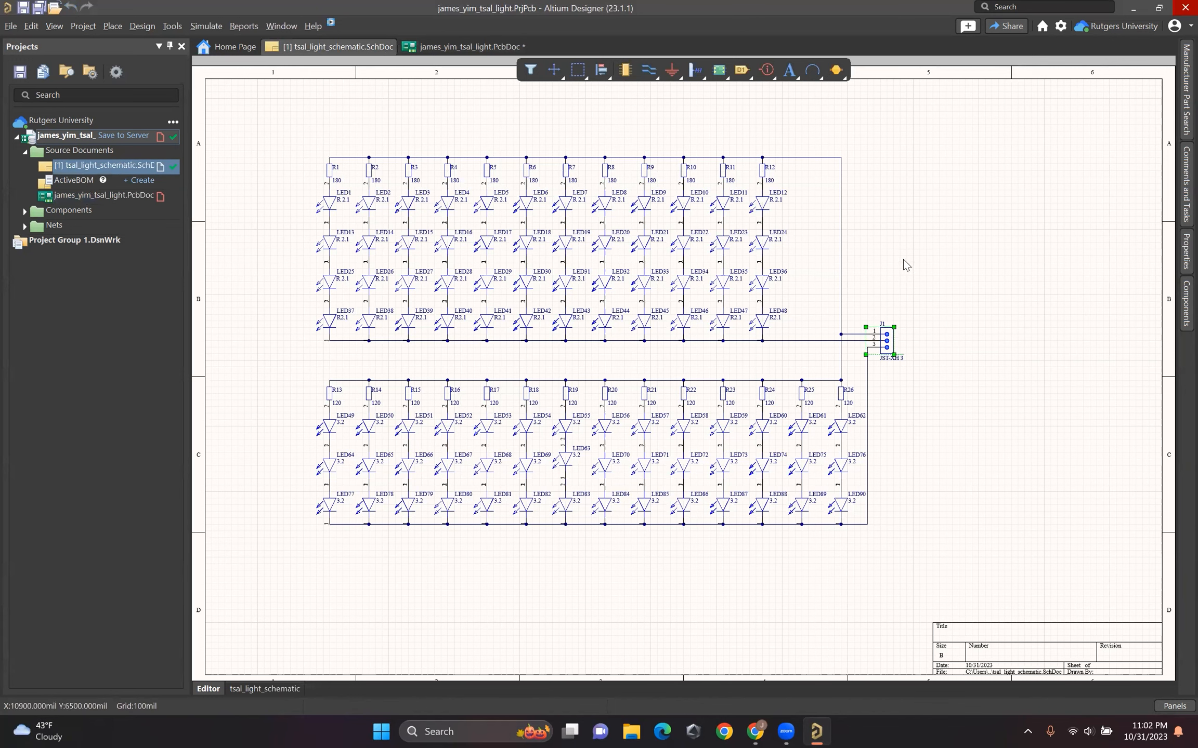
pyautogui.hotkey('ctrl', 'v')
pyautogui.click(867, 288)
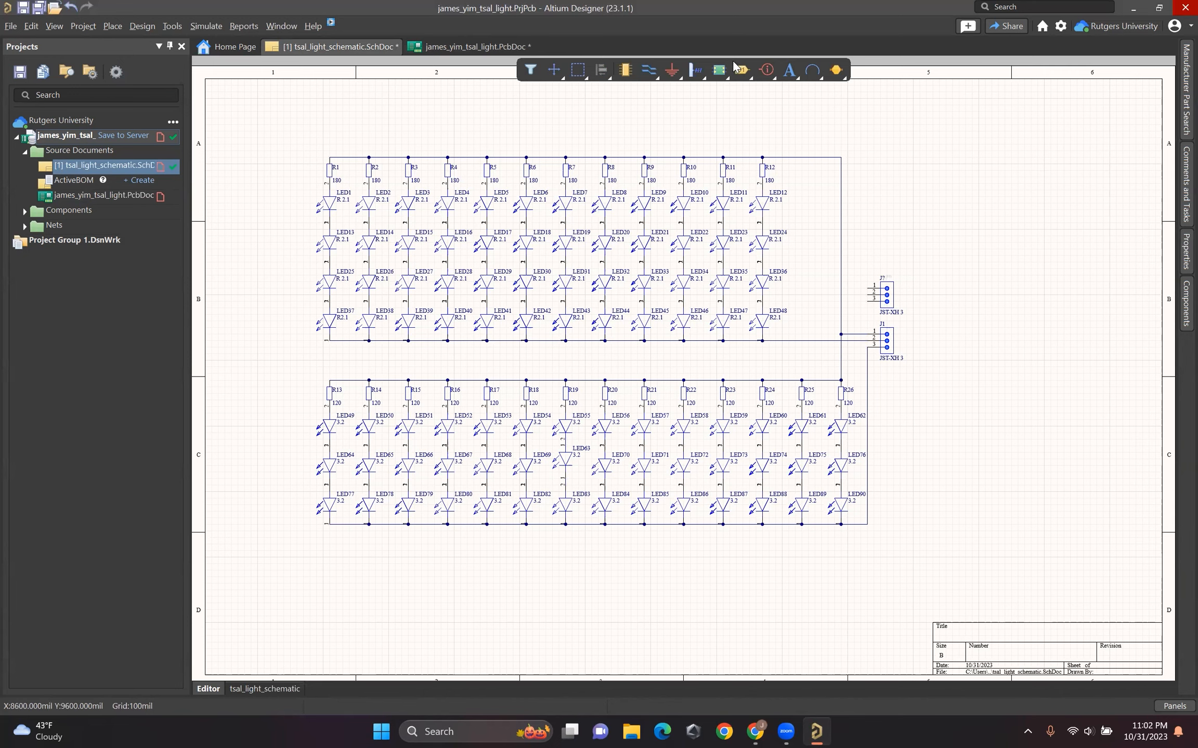
# Step: Wire pins 1, 2 and 3 of the duplicated connector to the nets of J1's matching pins
pyautogui.click(648, 70)
pyautogui.press('Escape')
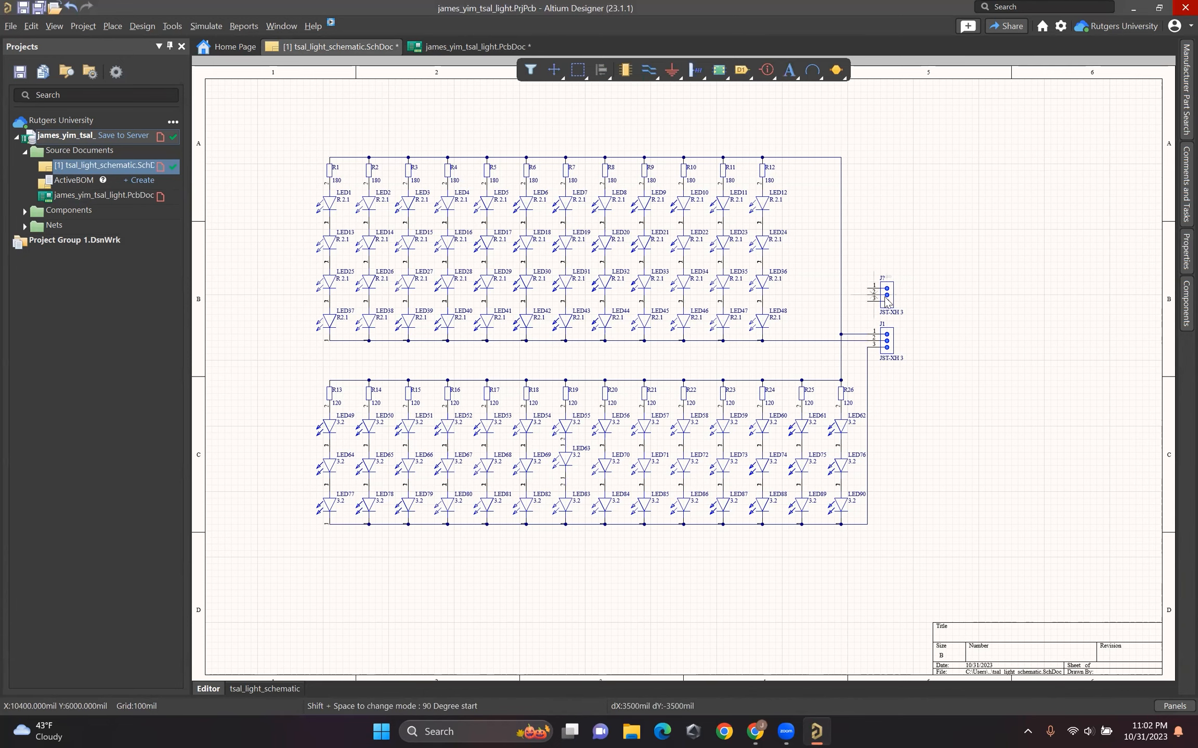
pyautogui.keyDown('ctrl'); pyautogui.scroll(2, 942, 300); pyautogui.keyUp('ctrl')
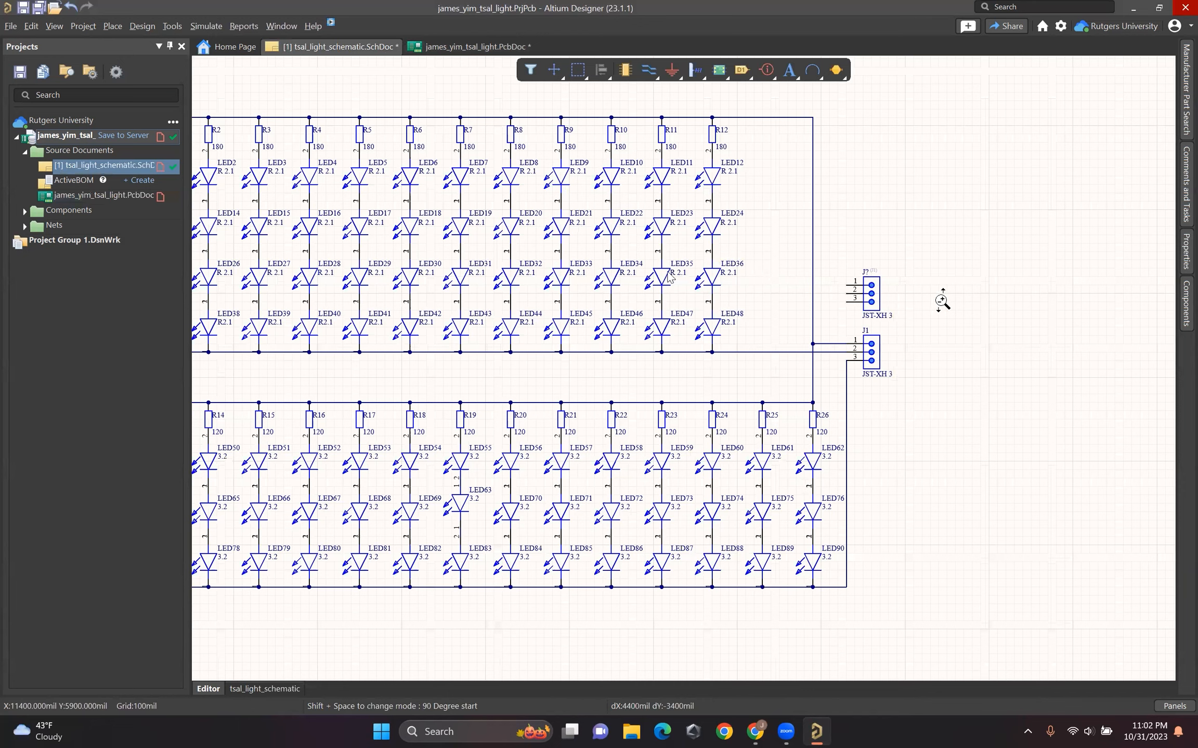
pyautogui.click(690, 272)
pyautogui.click(752, 287)
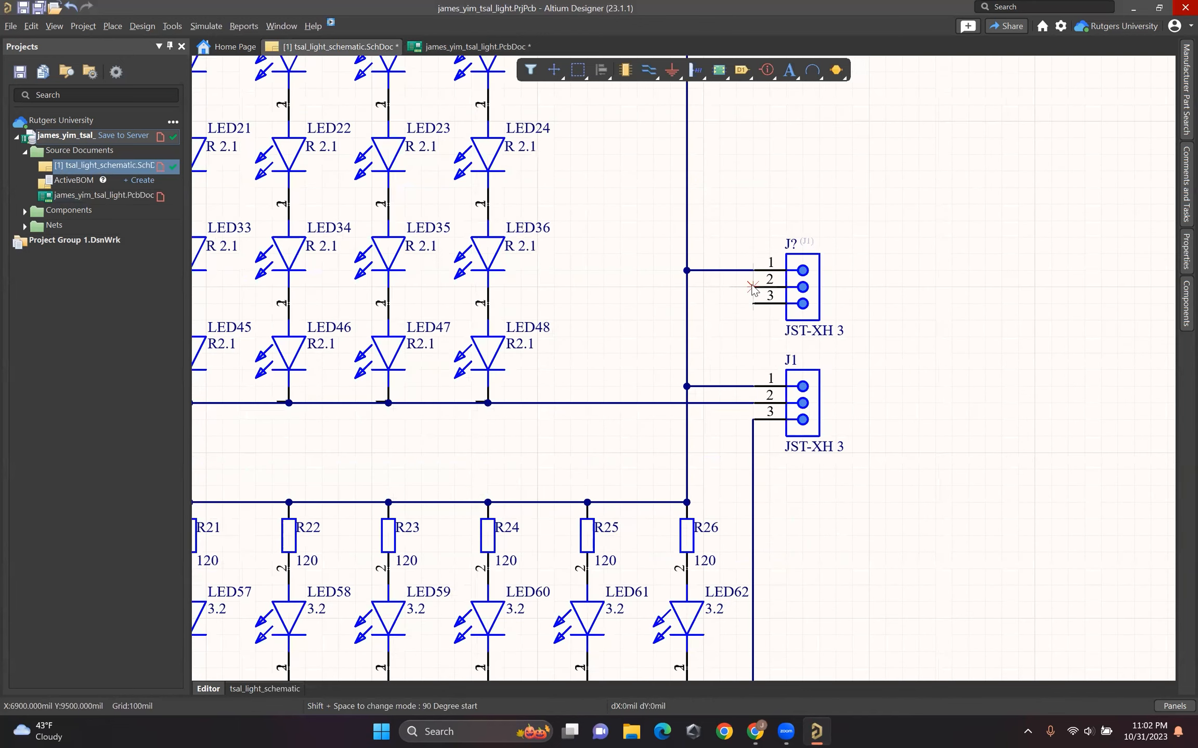
pyautogui.click(736, 403)
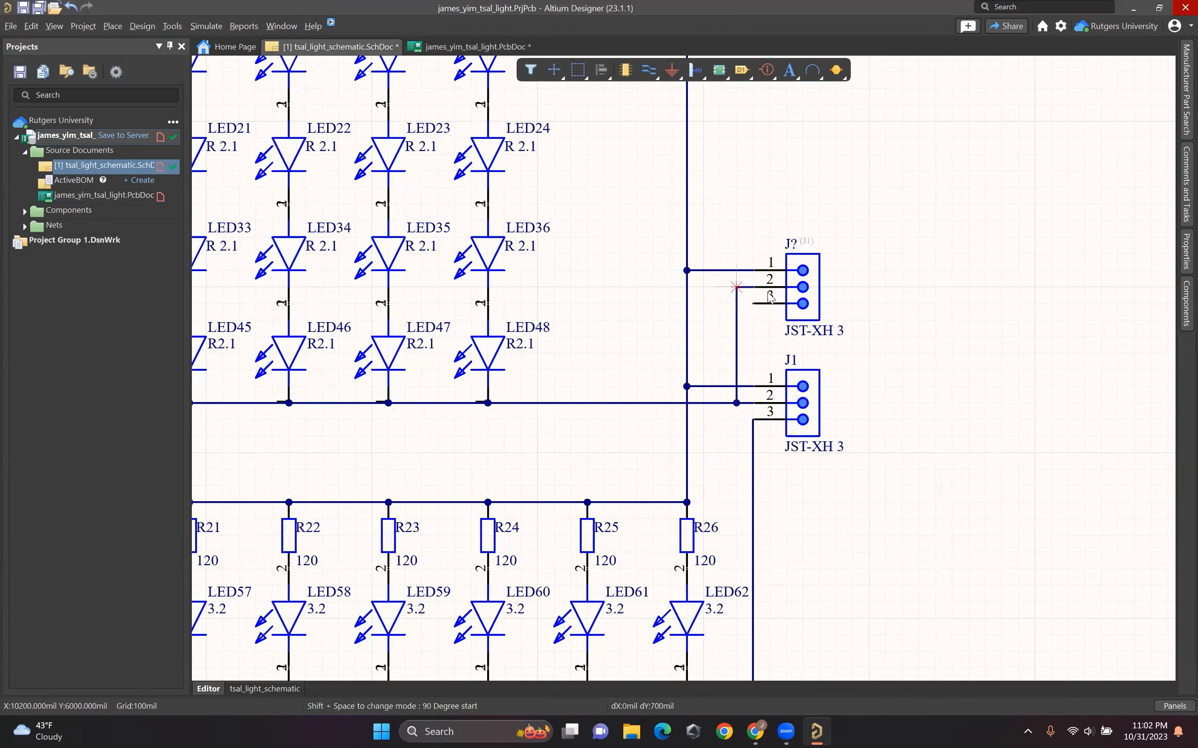
pyautogui.click(753, 304)
pyautogui.click(704, 421)
pyautogui.click(752, 420)
pyautogui.press('Escape')
# Step: Save the schematic and import its changes into the PCB by executing the engineering change order
pyautogui.click(435, 47)
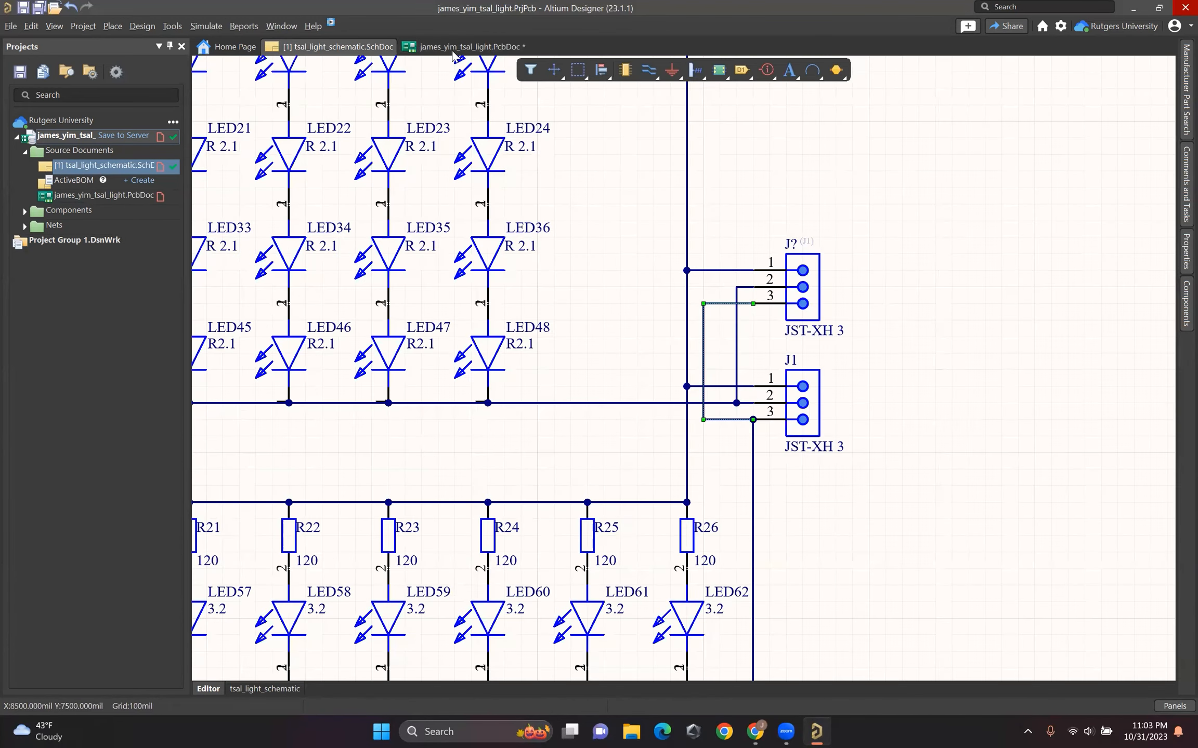
pyautogui.hotkey('ctrl', 's')
pyautogui.click(450, 45)
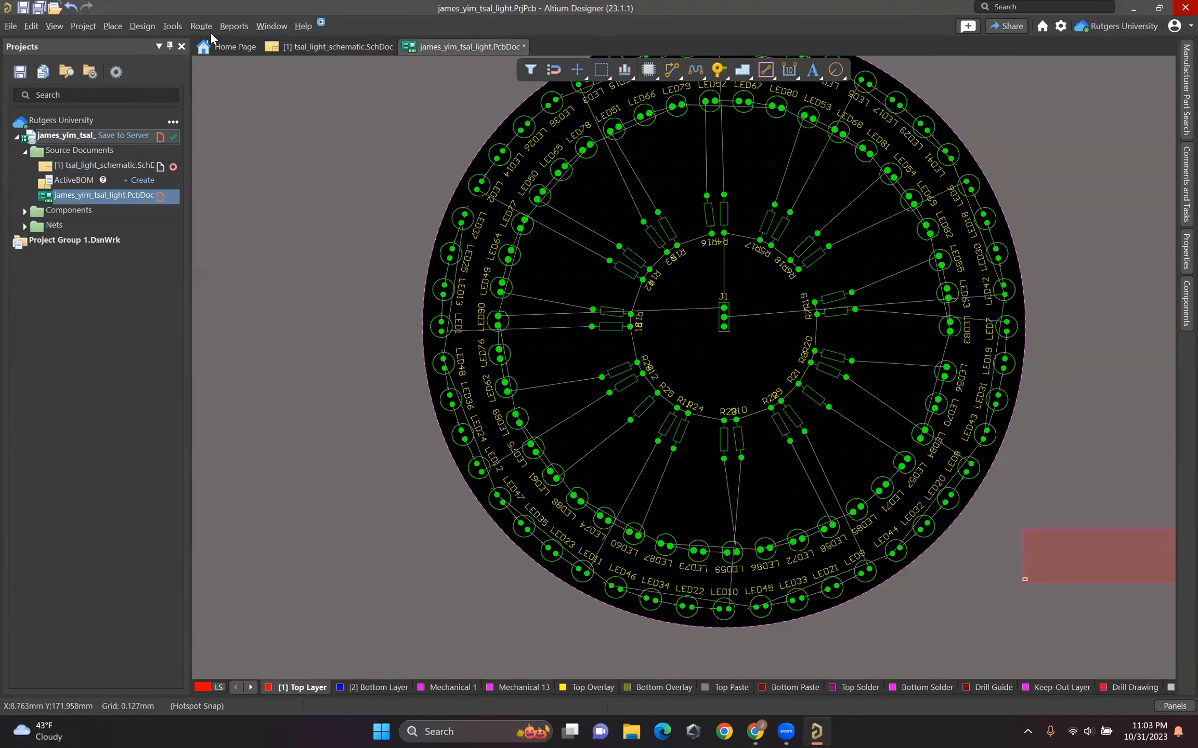
pyautogui.click(144, 29)
pyautogui.click(202, 58)
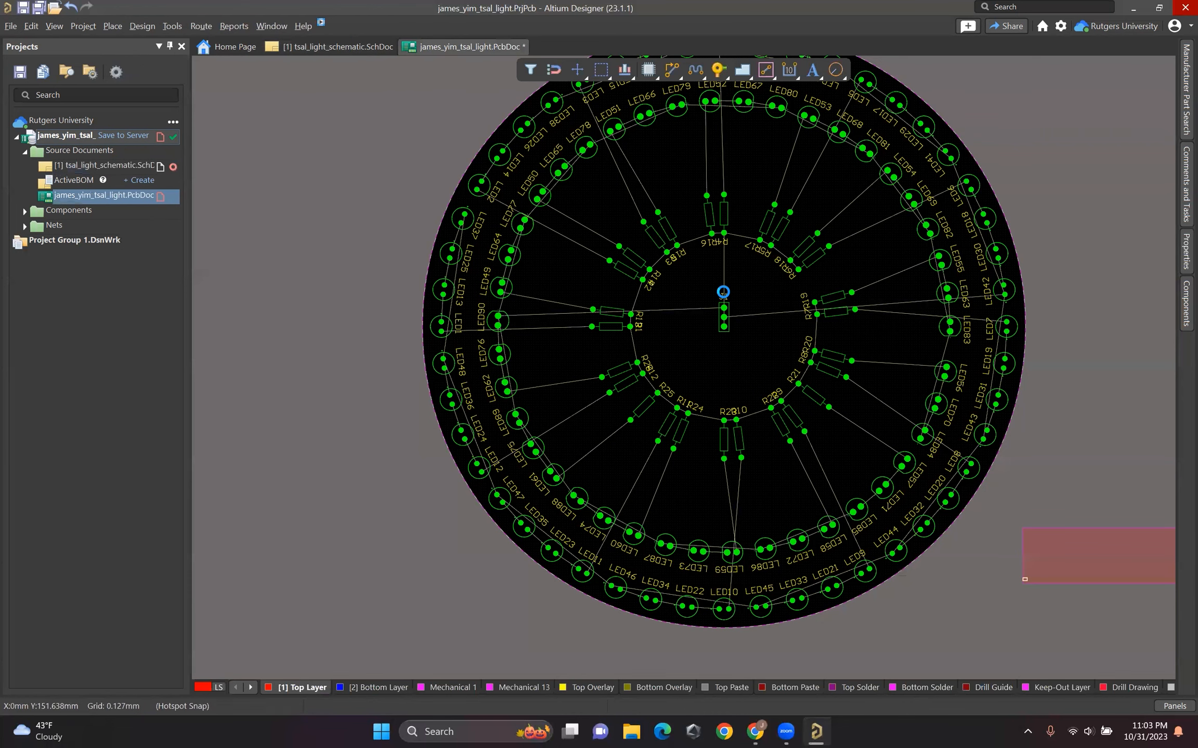
pyautogui.click(266, 459)
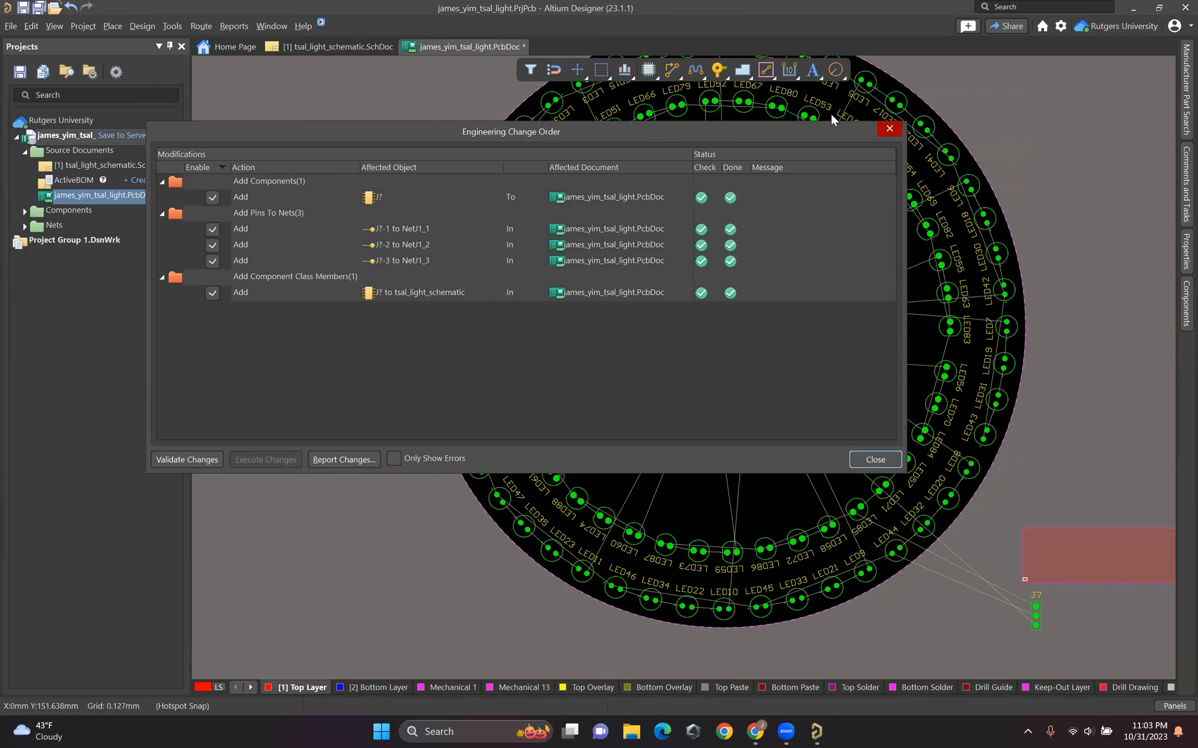
pyautogui.click(881, 127)
# Step: In the schematic, set the designator of the duplicated JST-XH 3 connector to J2
pyautogui.click(343, 46)
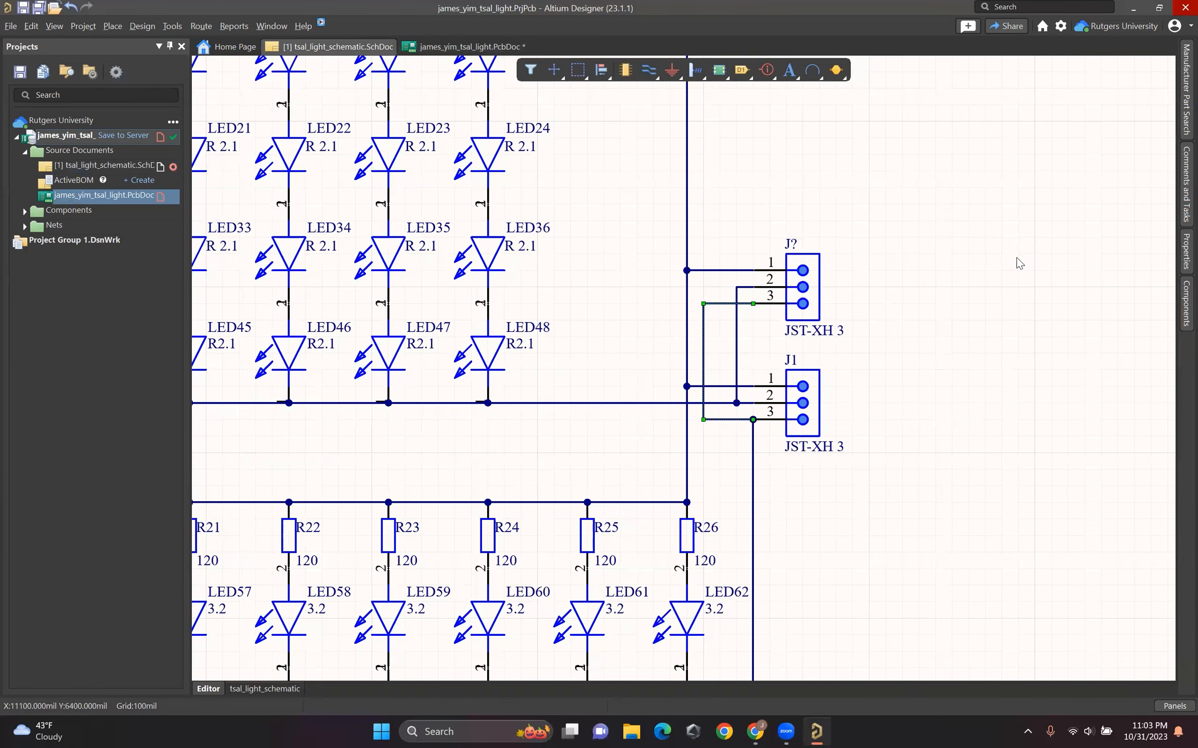
pyautogui.doubleClick(799, 252)
pyautogui.click(1090, 264)
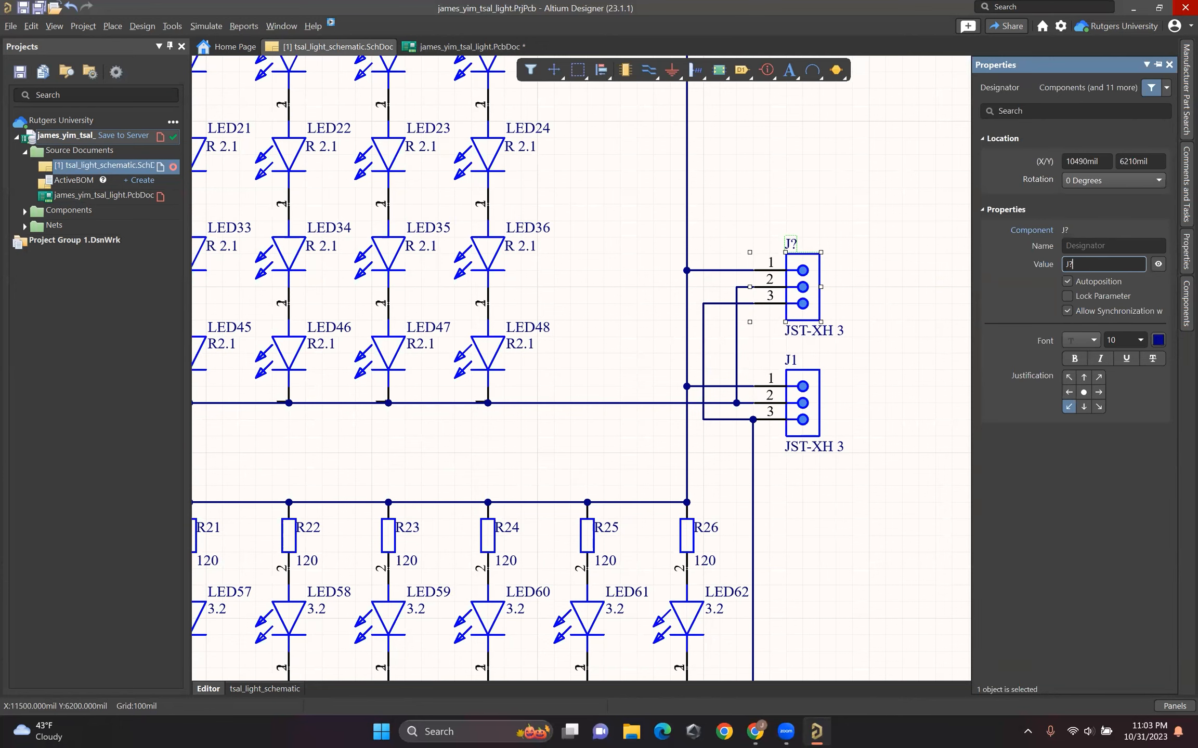
pyautogui.press('Return')
pyautogui.click(755, 176)
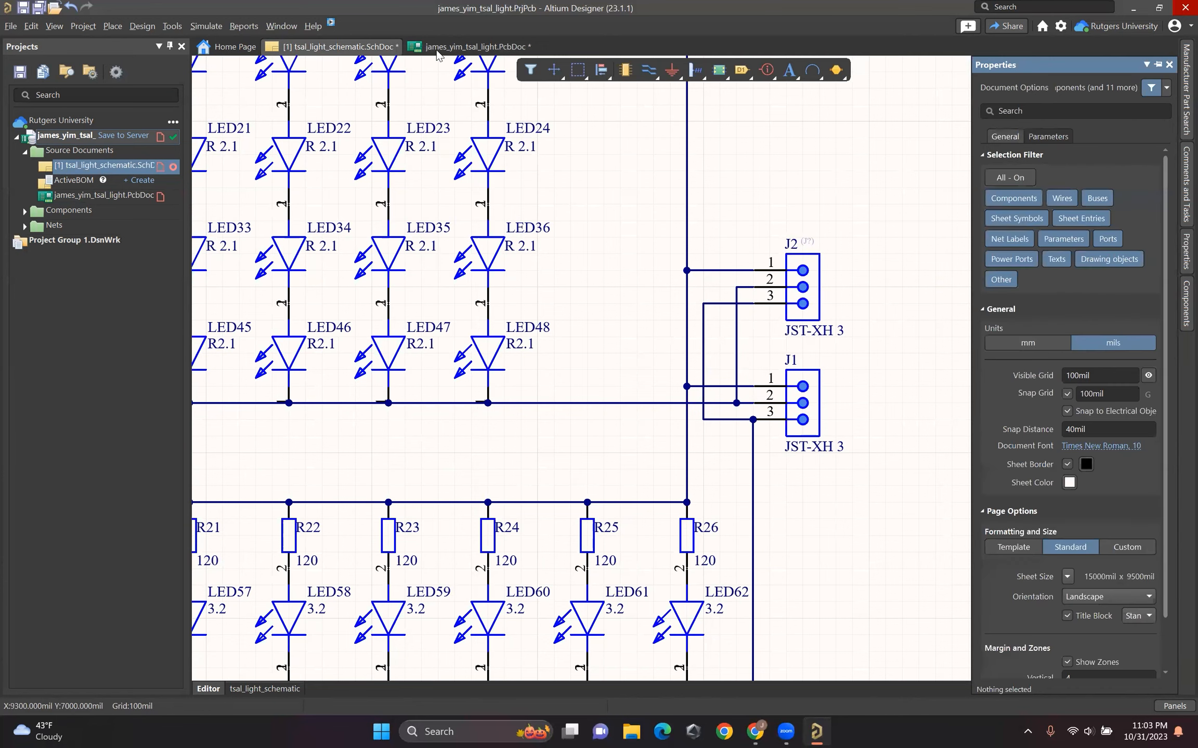
# Step: Import the designator change into the PCB by executing the engineering change order
pyautogui.click(443, 52)
pyautogui.click(142, 26)
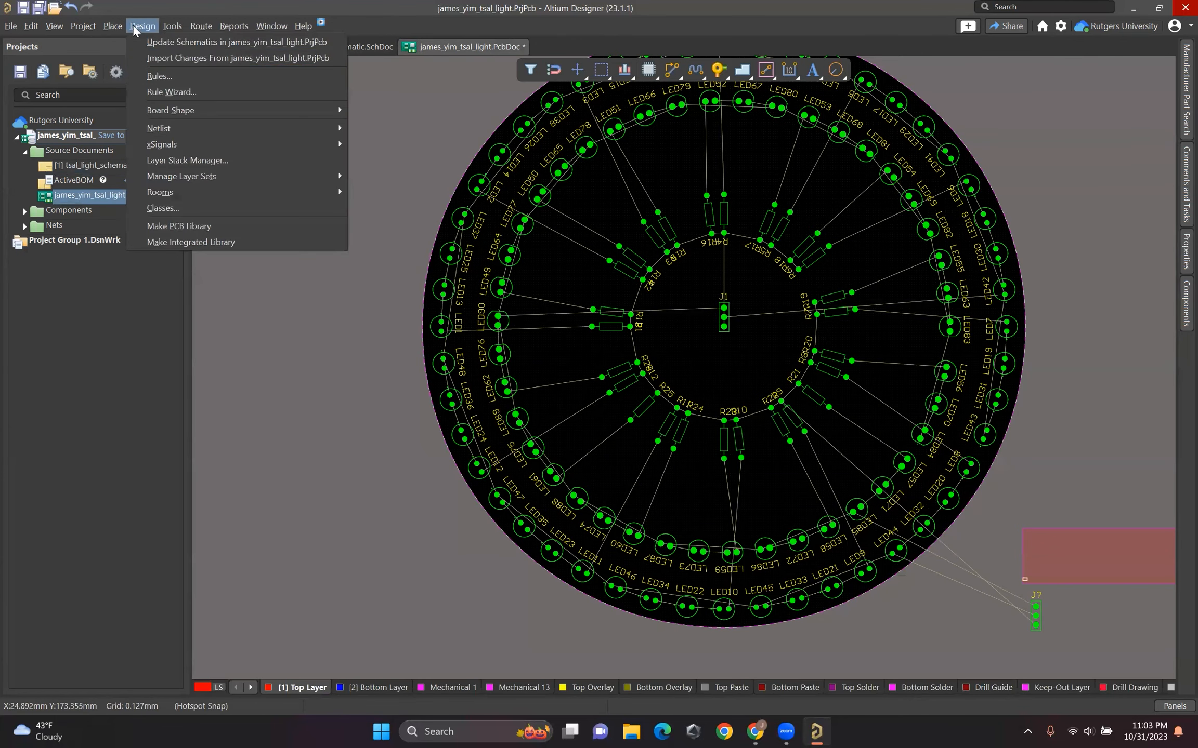
pyautogui.click(171, 61)
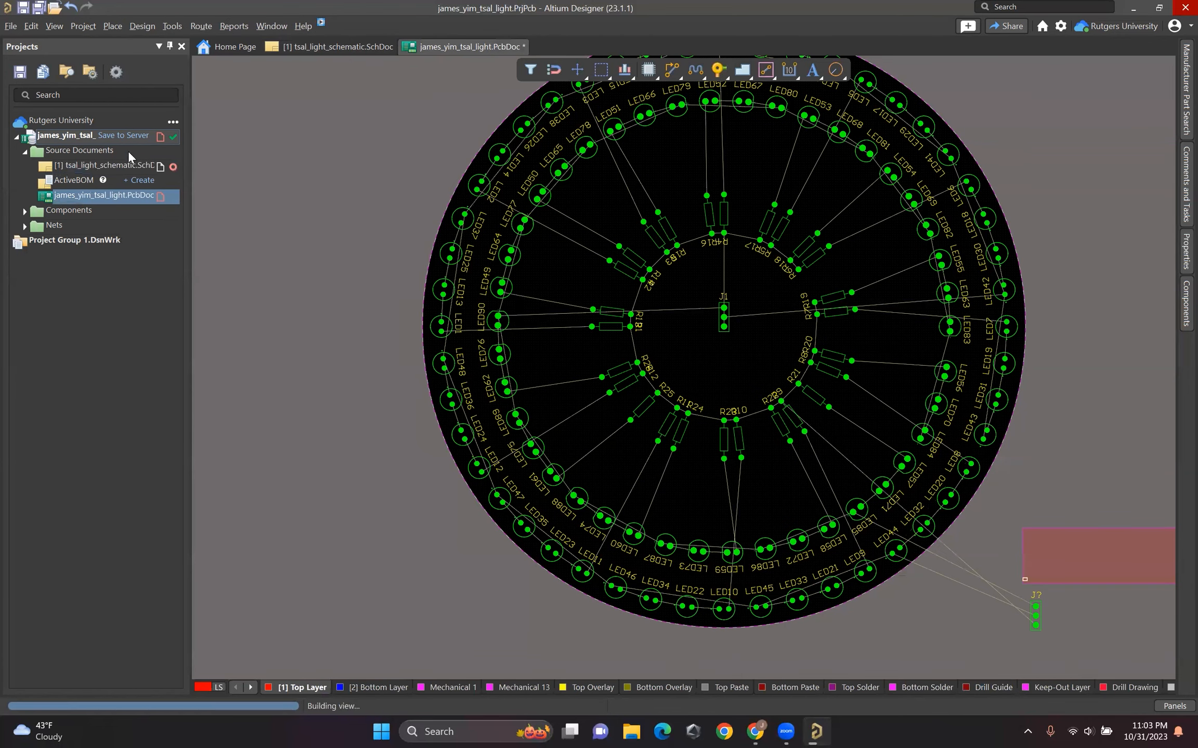
pyautogui.click(266, 460)
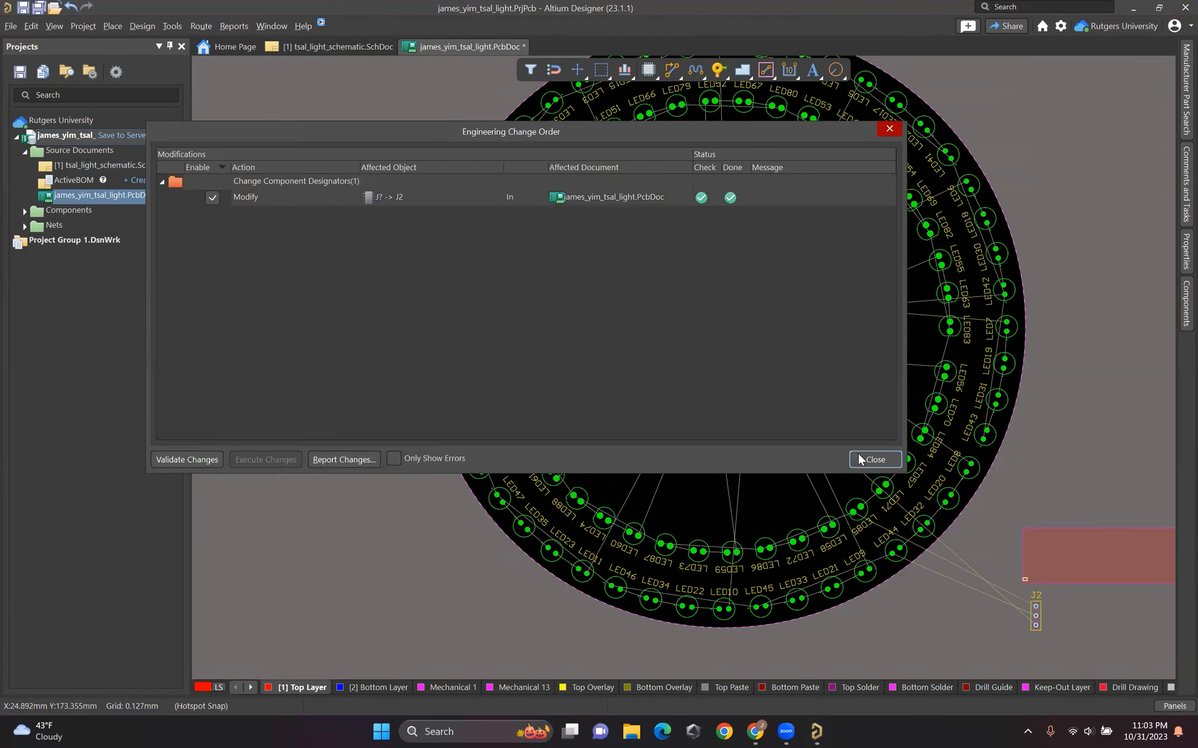
pyautogui.click(869, 460)
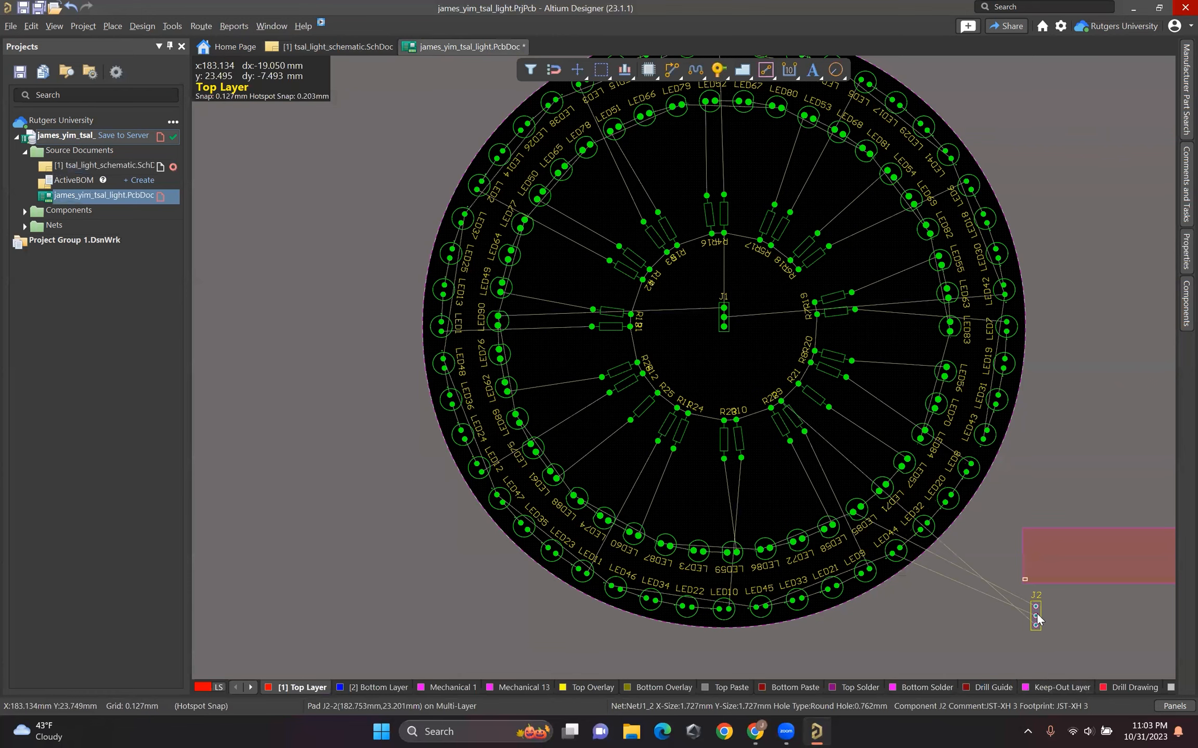
# Step: Move connector J2 from outside the board to the middle of the resistor ring, directly below J1
pyautogui.moveTo(1036, 616); pyautogui.dragTo(1035, 615)
pyautogui.moveTo(794, 388); pyautogui.dragTo(725, 357)
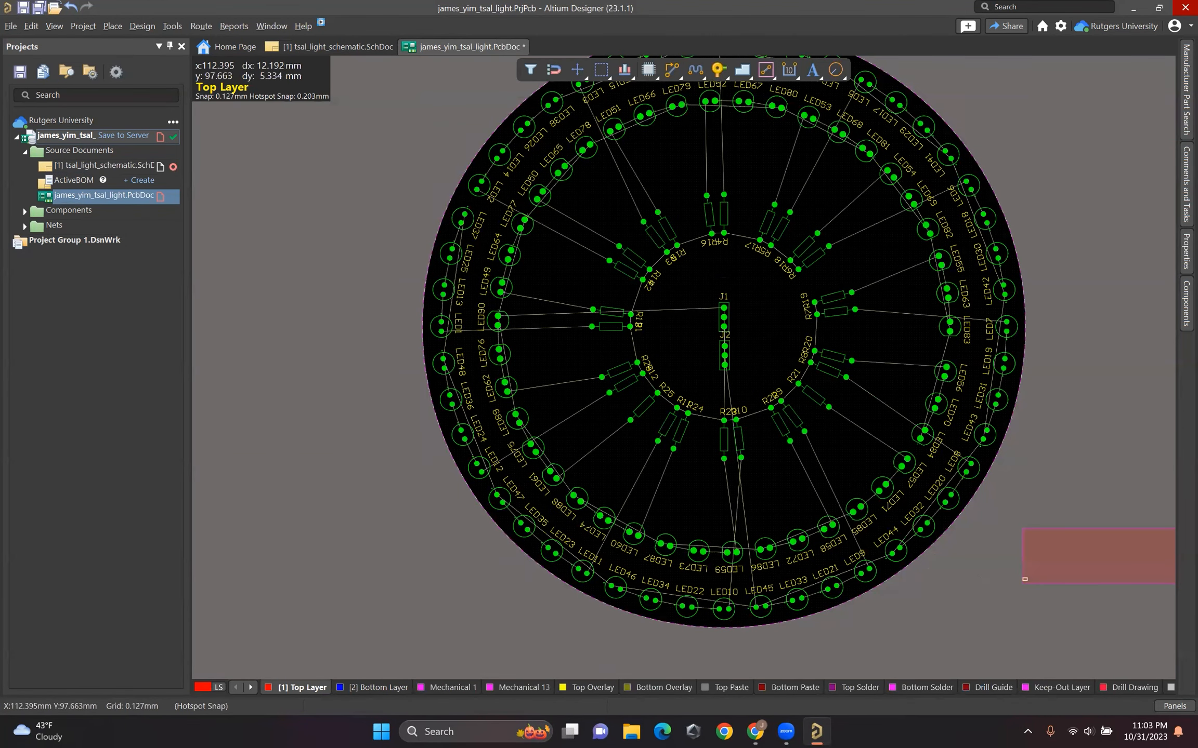
pyautogui.keyDown('ctrl'); pyautogui.scroll(5, 509, 141); pyautogui.keyUp('ctrl')
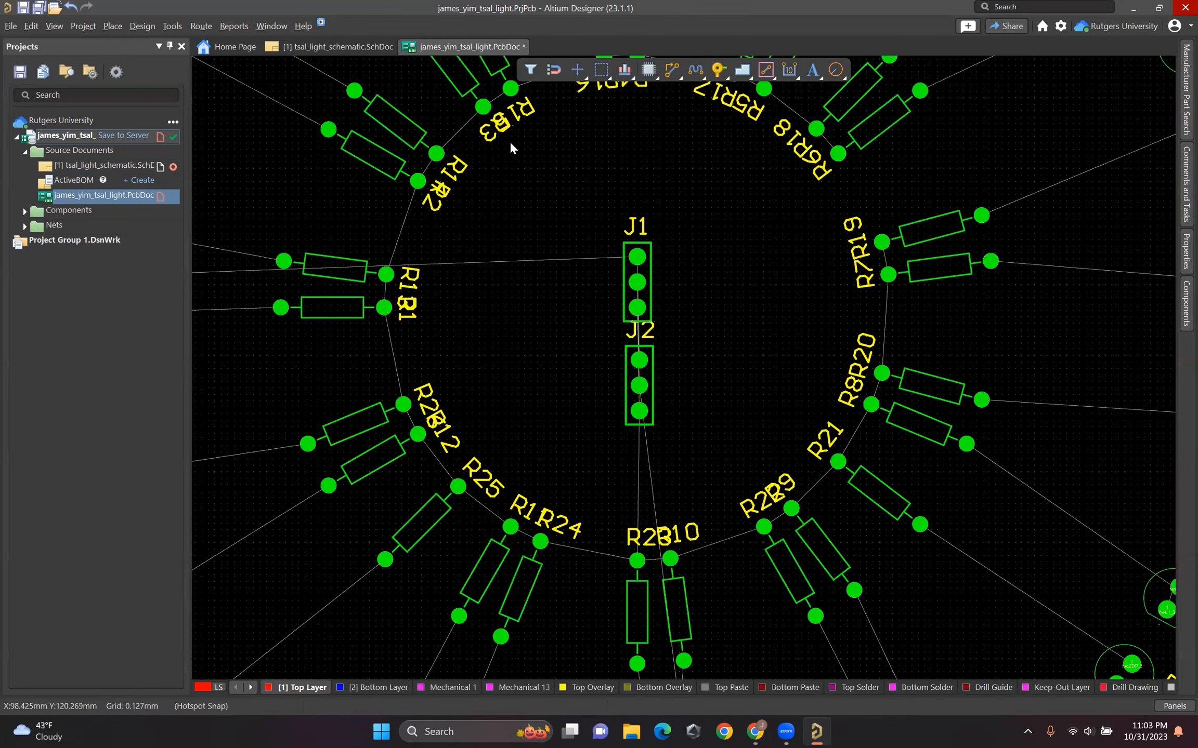
# Step: Reset the error markers on the whole PCB
pyautogui.keyDown('ctrl'); pyautogui.scroll(-8, 442, 307); pyautogui.keyUp('ctrl')
pyautogui.keyDown('ctrl'); pyautogui.scroll(8, 518, 160); pyautogui.keyUp('ctrl')
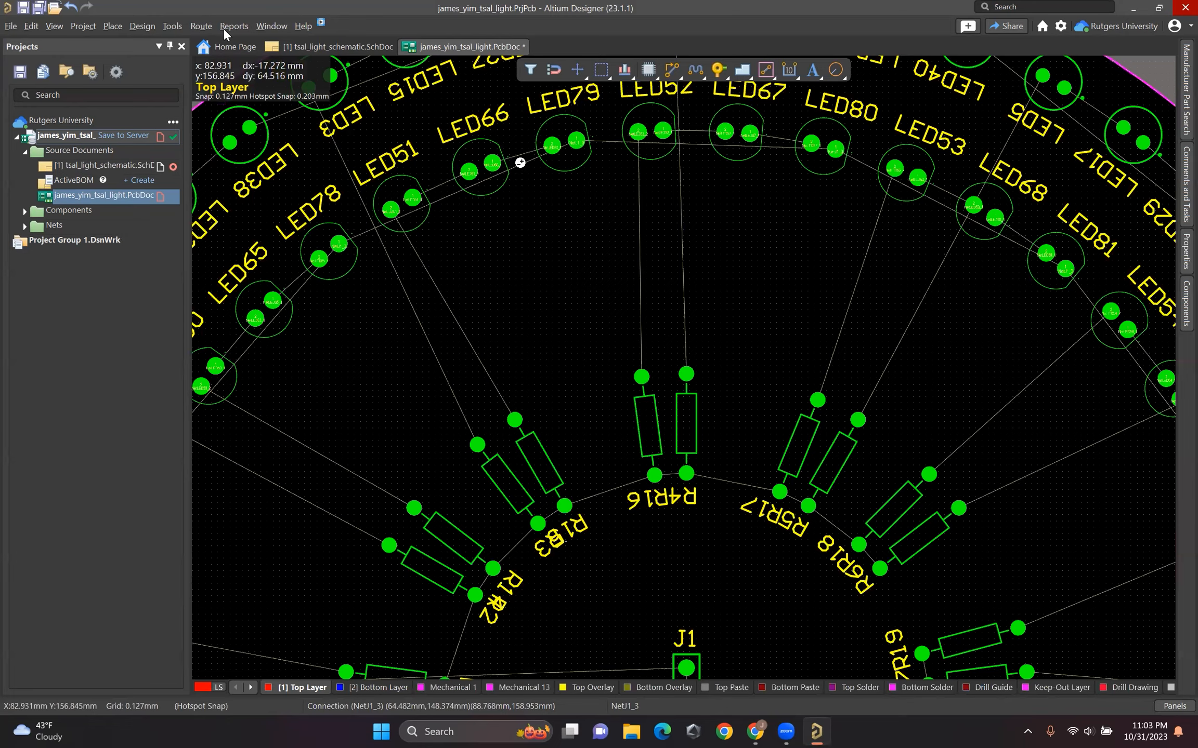
pyautogui.hotkey('ctrl', 'pagedown')
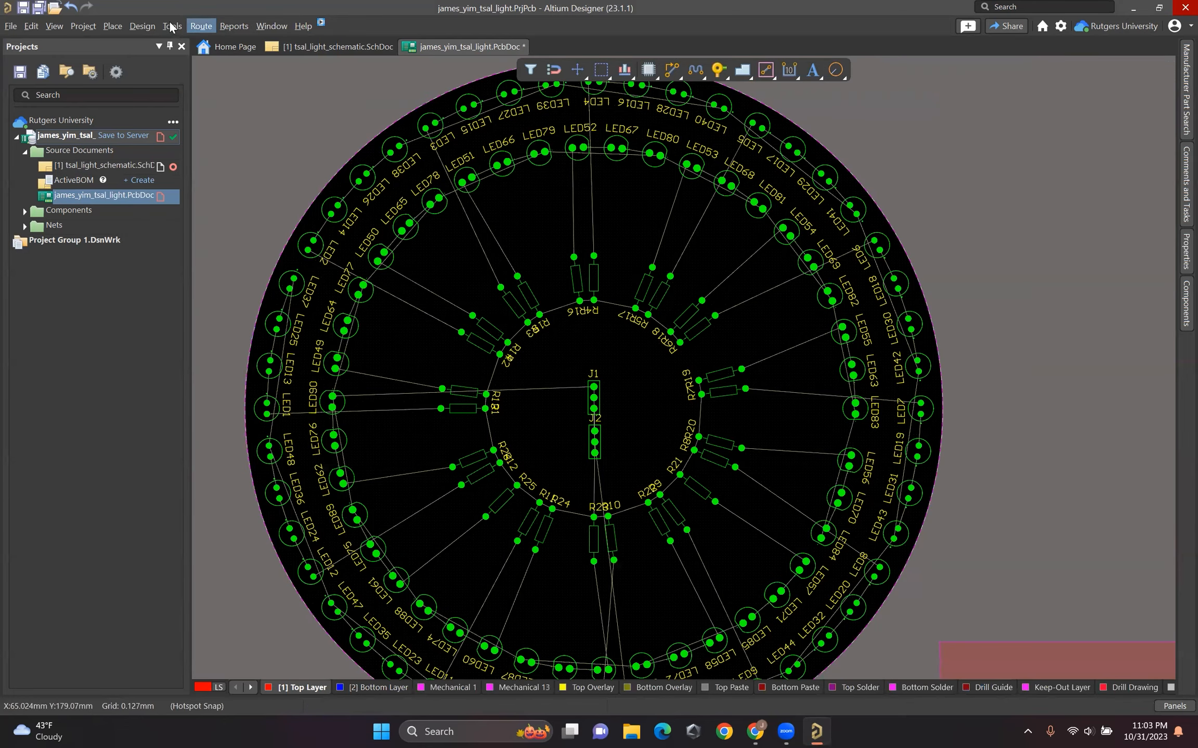
pyautogui.press('t')
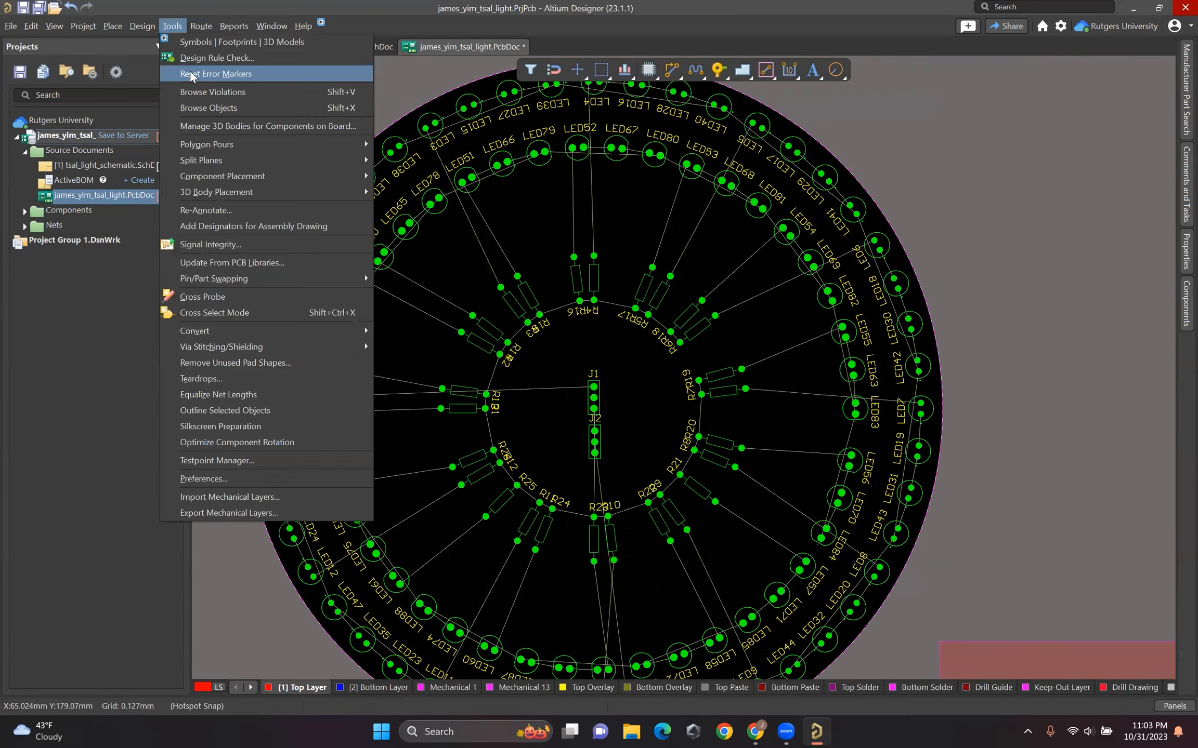
pyautogui.click(191, 74)
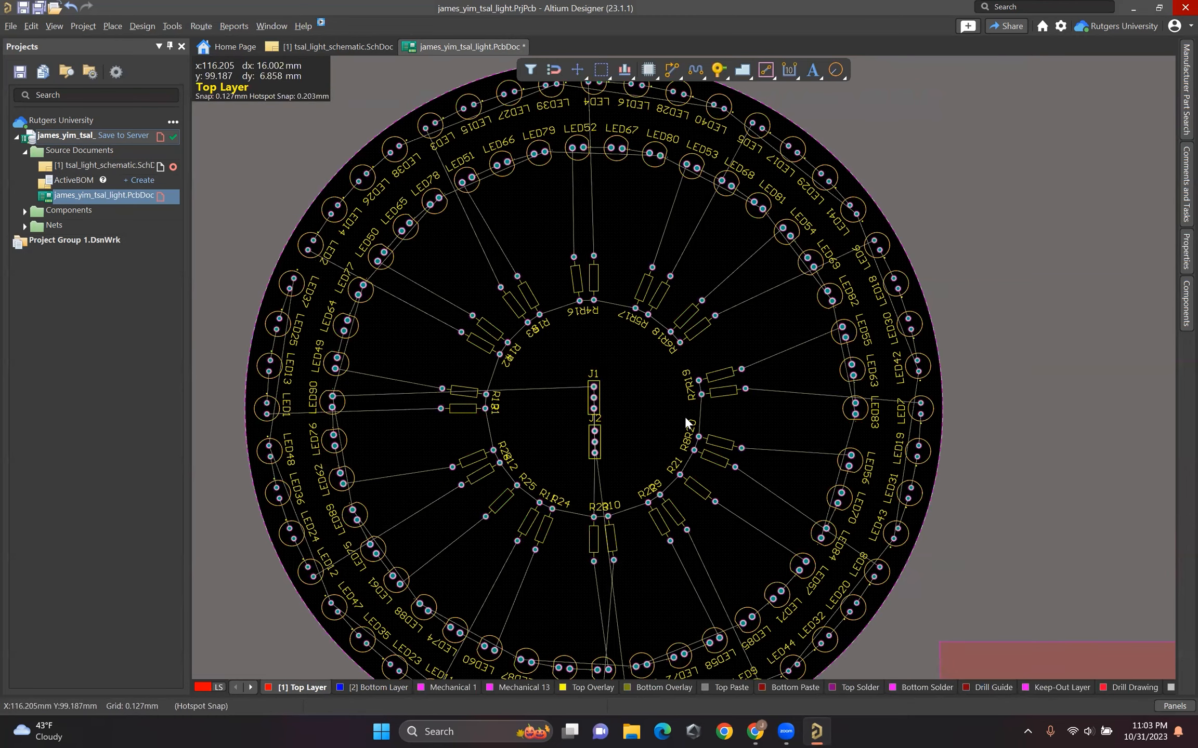
# Step: Try placing connector J1 at a Y location of 102.5 mm
pyautogui.keyDown('ctrl'); pyautogui.scroll(3, 686, 422); pyautogui.keyUp('ctrl')
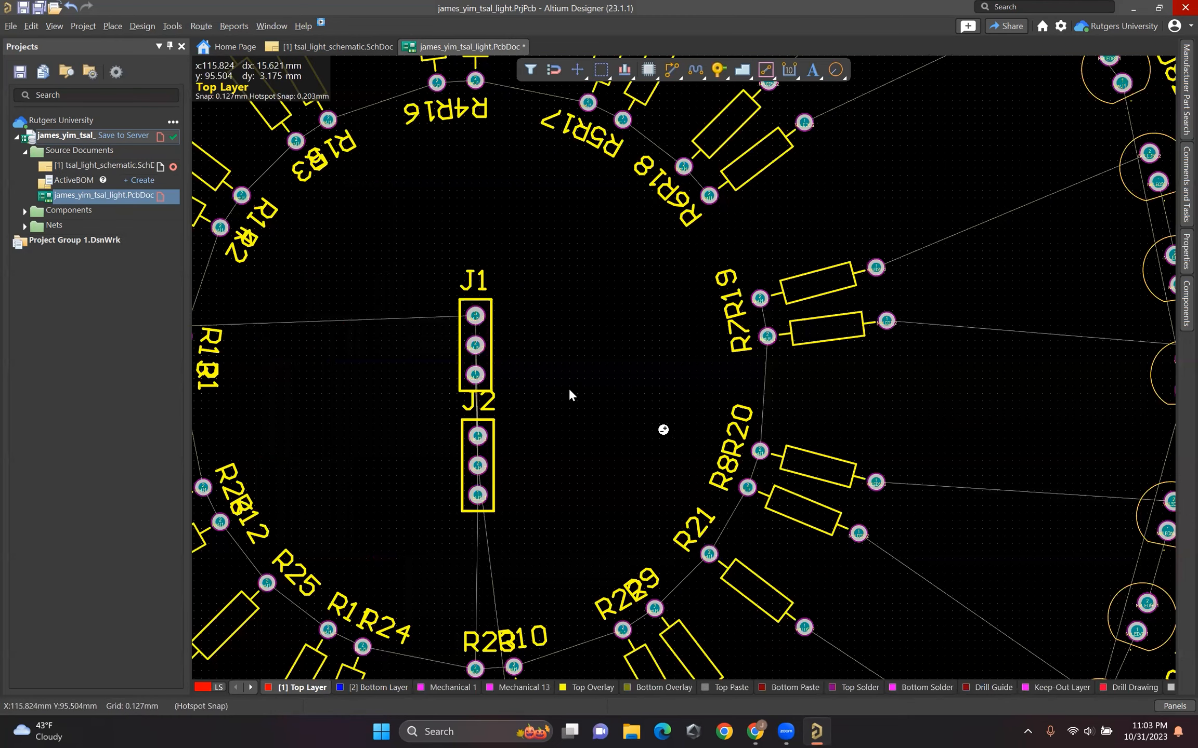
pyautogui.keyDown('ctrl'); pyautogui.scroll(-2, 662, 430); pyautogui.keyUp('ctrl')
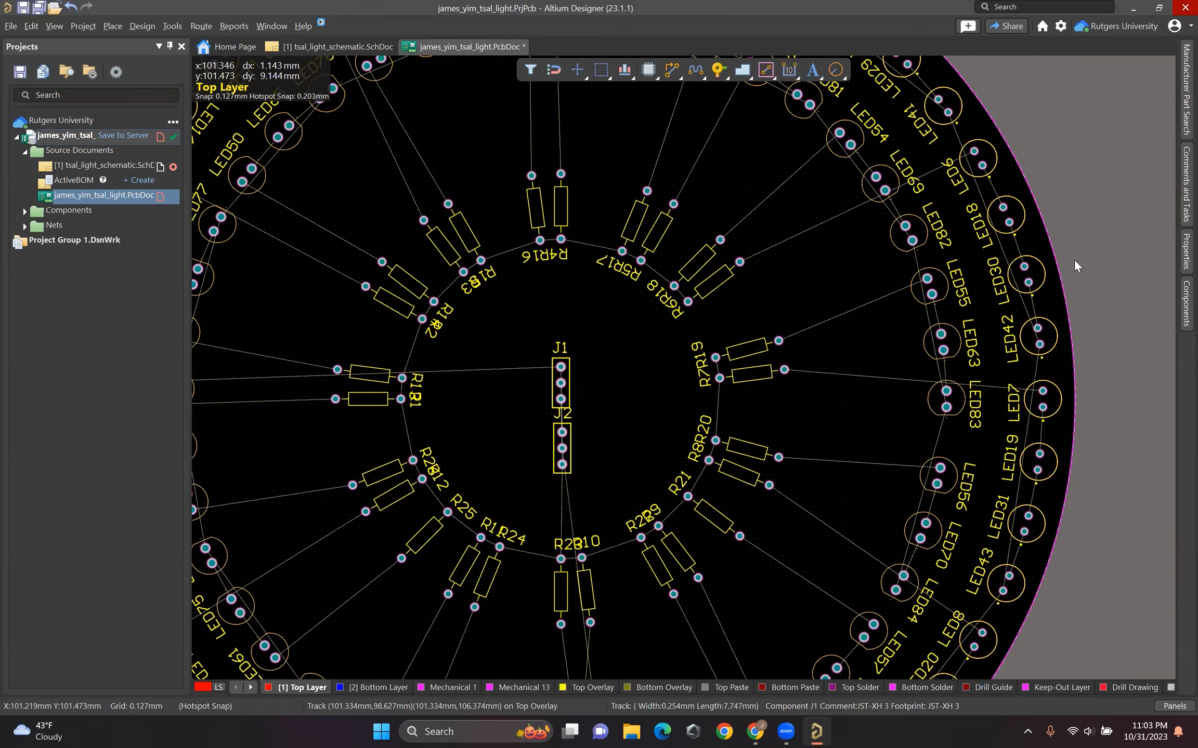
pyautogui.click(1085, 172)
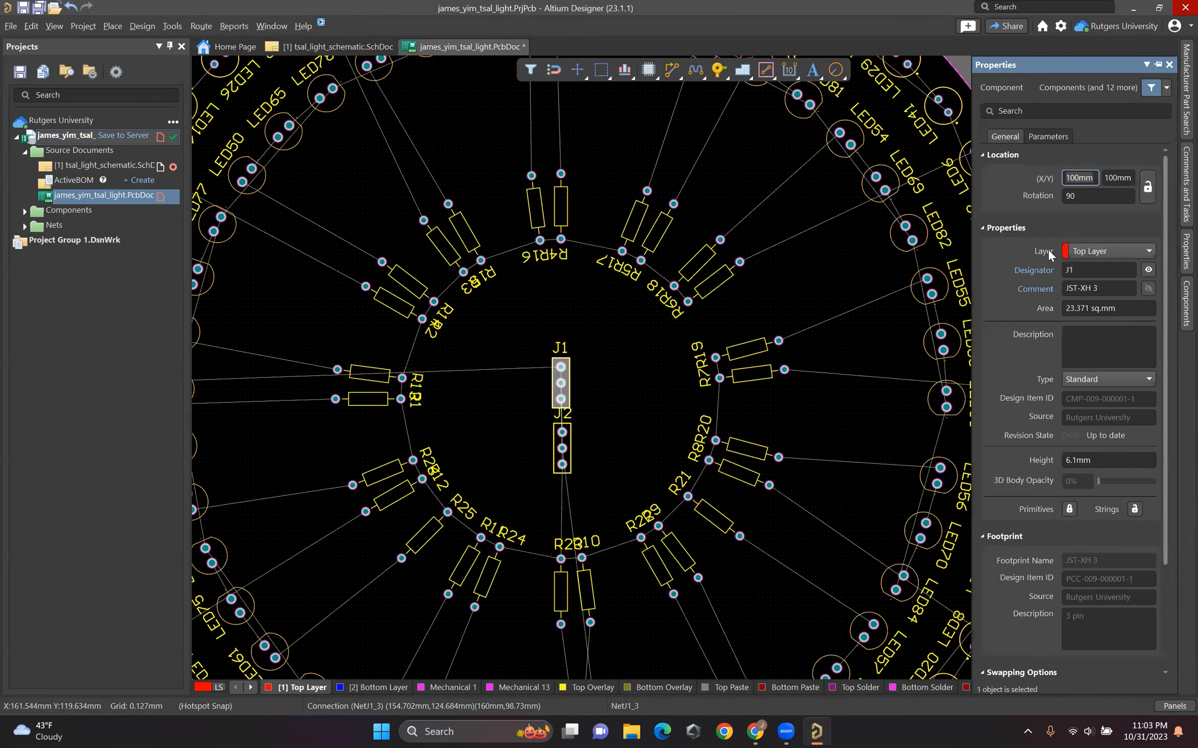
pyautogui.click(1121, 177)
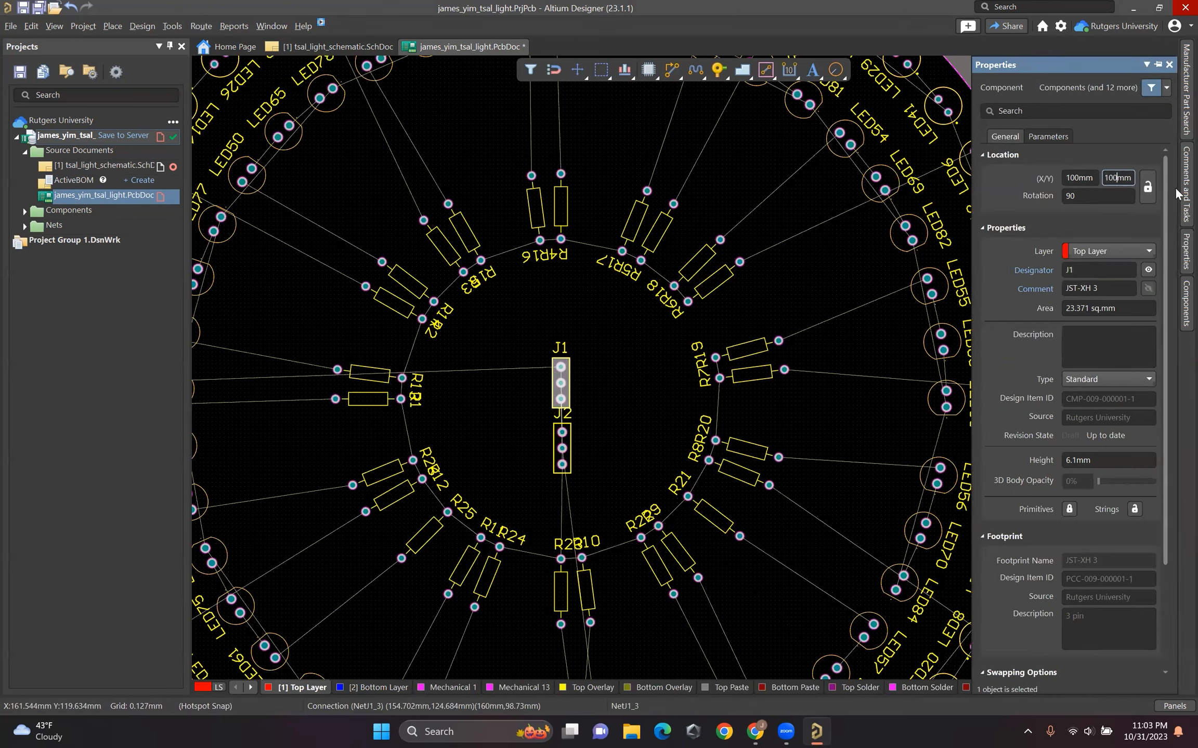
pyautogui.press('BackSpace')
pyautogui.write('2.5')
pyautogui.press('Return')
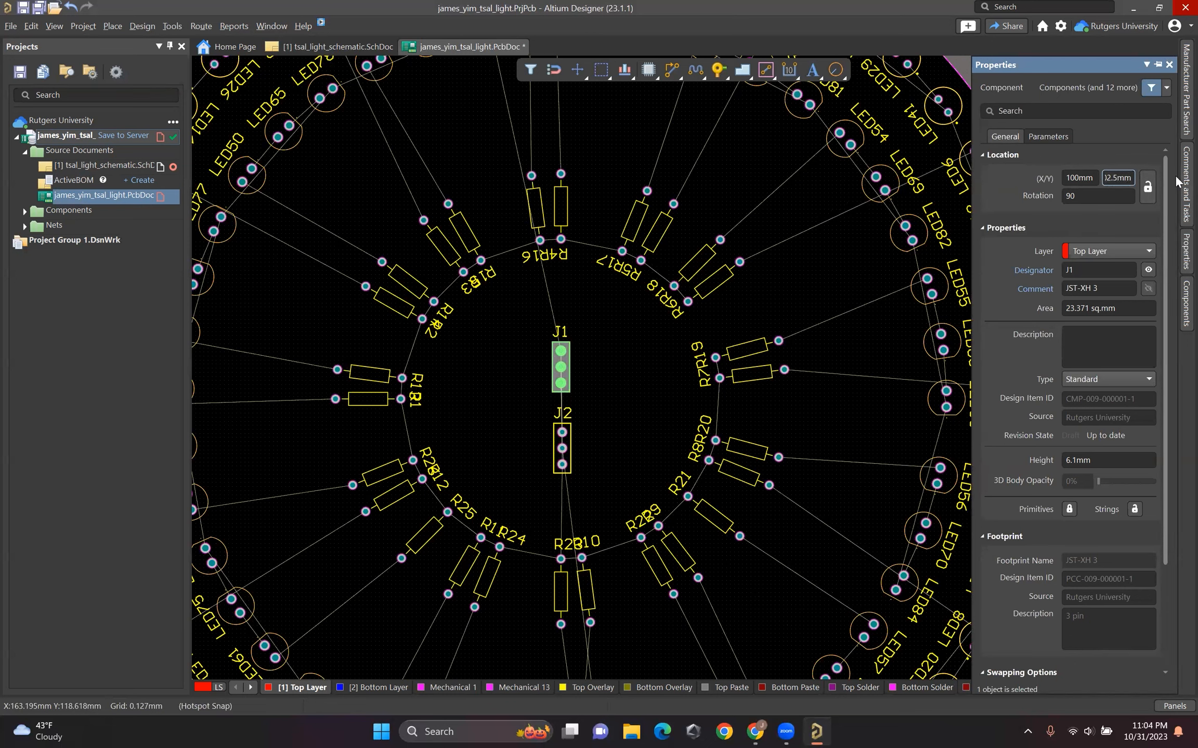
pyautogui.hotkey('ctrl', 'z')
# Step: Set connector J2's location to X 100 mm and Y 94 mm
pyautogui.click(562, 448)
pyautogui.click(1079, 178)
pyautogui.write('100')
pyautogui.click(1104, 179)
pyautogui.press('BackSpace')
pyautogui.write('9')
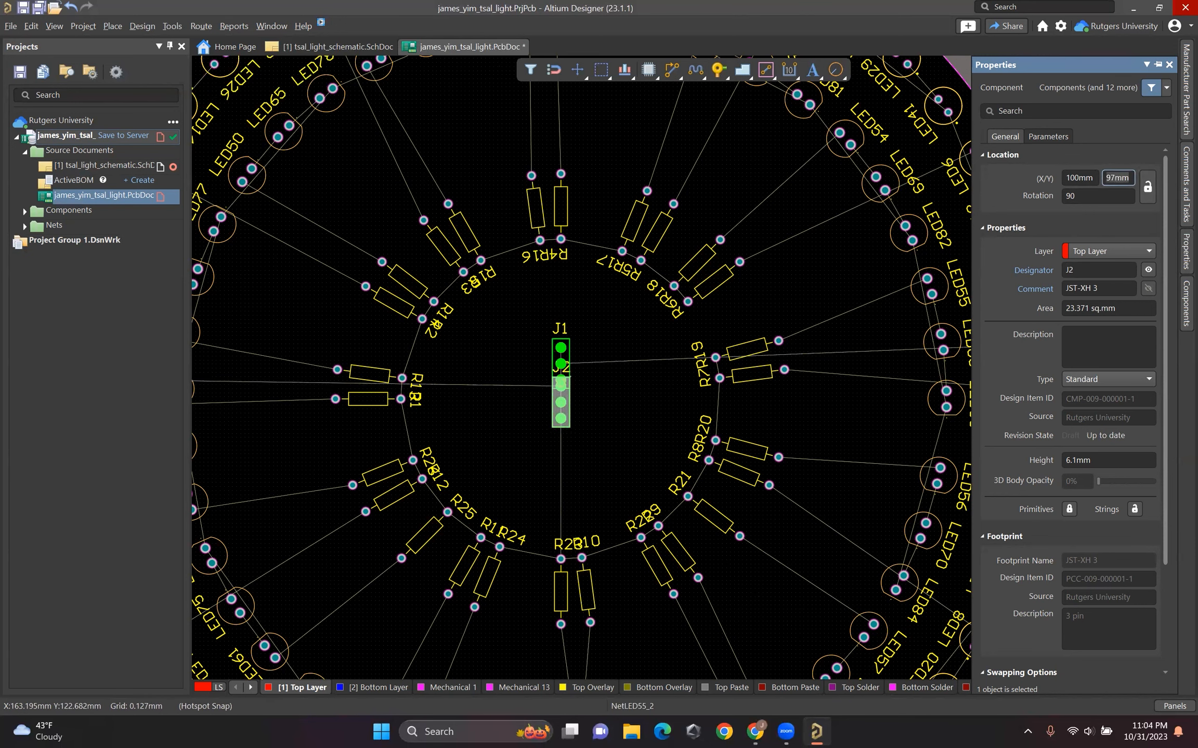
pyautogui.write('5')
pyautogui.press('Return')
pyautogui.write('94')
pyautogui.press('Return')
# Step: Set connector J1's Y location to 104 mm
pyautogui.click(561, 362)
pyautogui.click(1117, 177)
pyautogui.press('BackSpace')
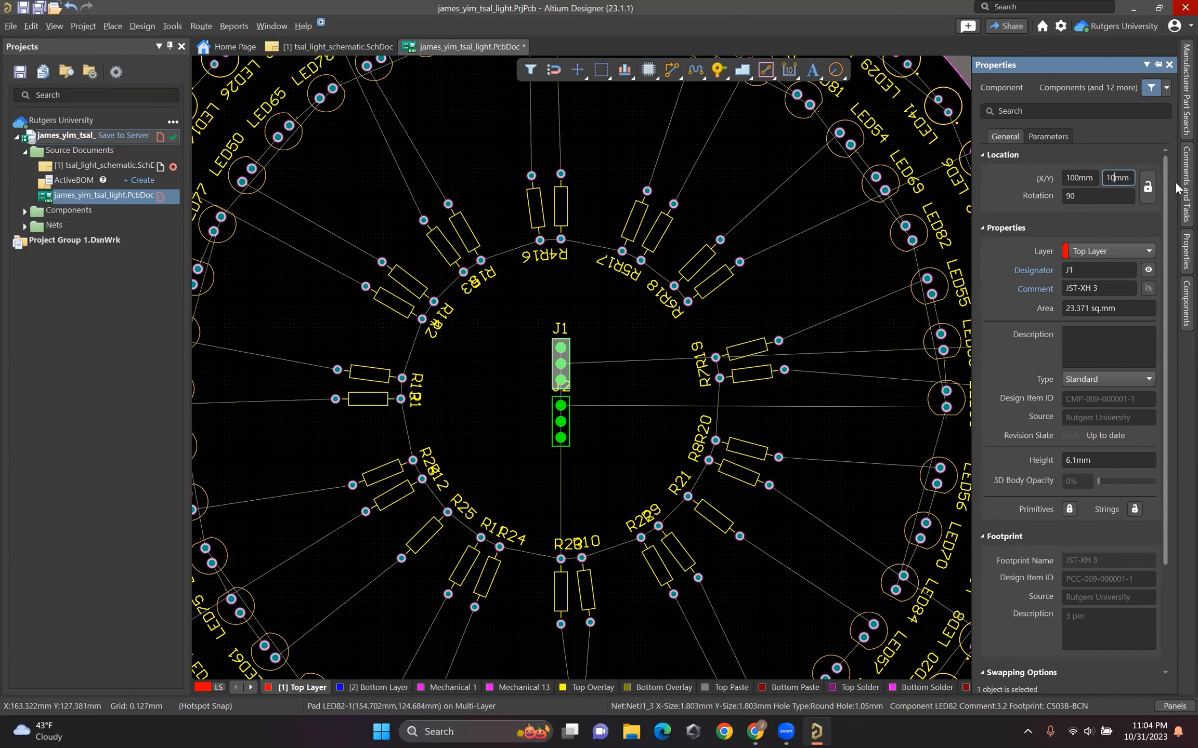
pyautogui.write('4')
pyautogui.press('Return')
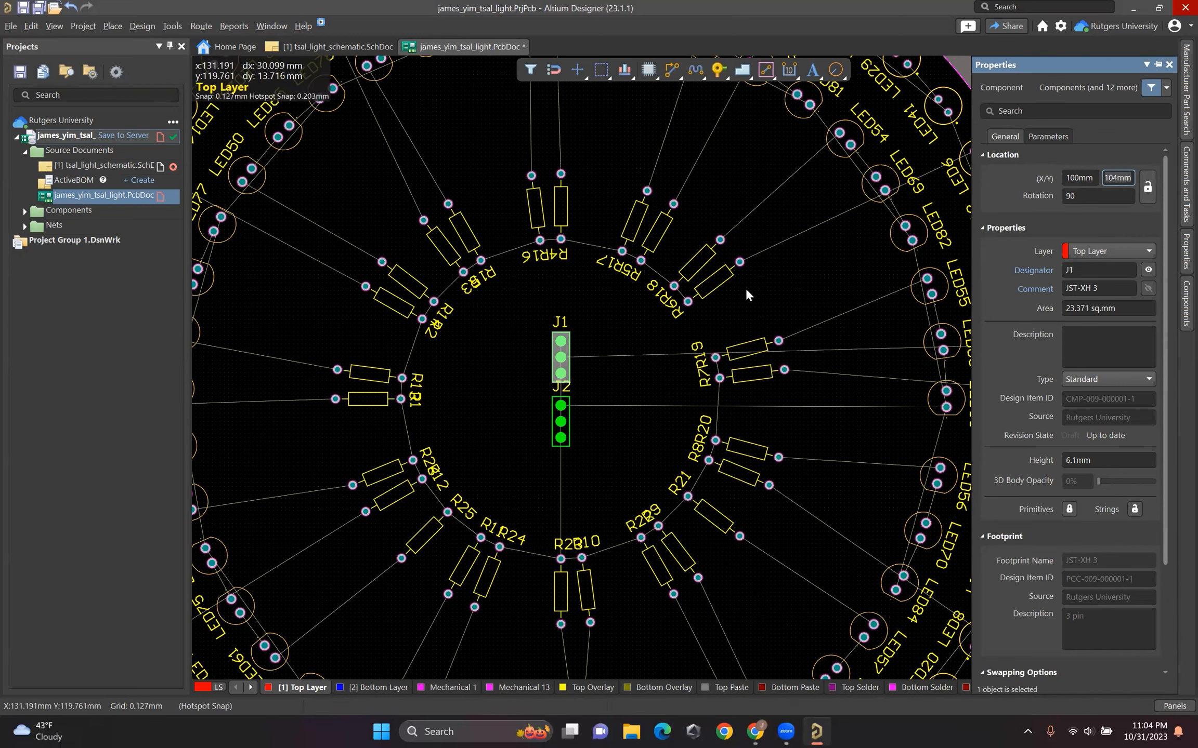
# Step: Move the J2 and J1 designator texts to the left side of their connectors, beside the upper pads
pyautogui.click(610, 453)
pyautogui.moveTo(556, 392); pyautogui.dragTo(544, 391)
pyautogui.moveTo(559, 322); pyautogui.dragTo(544, 346)
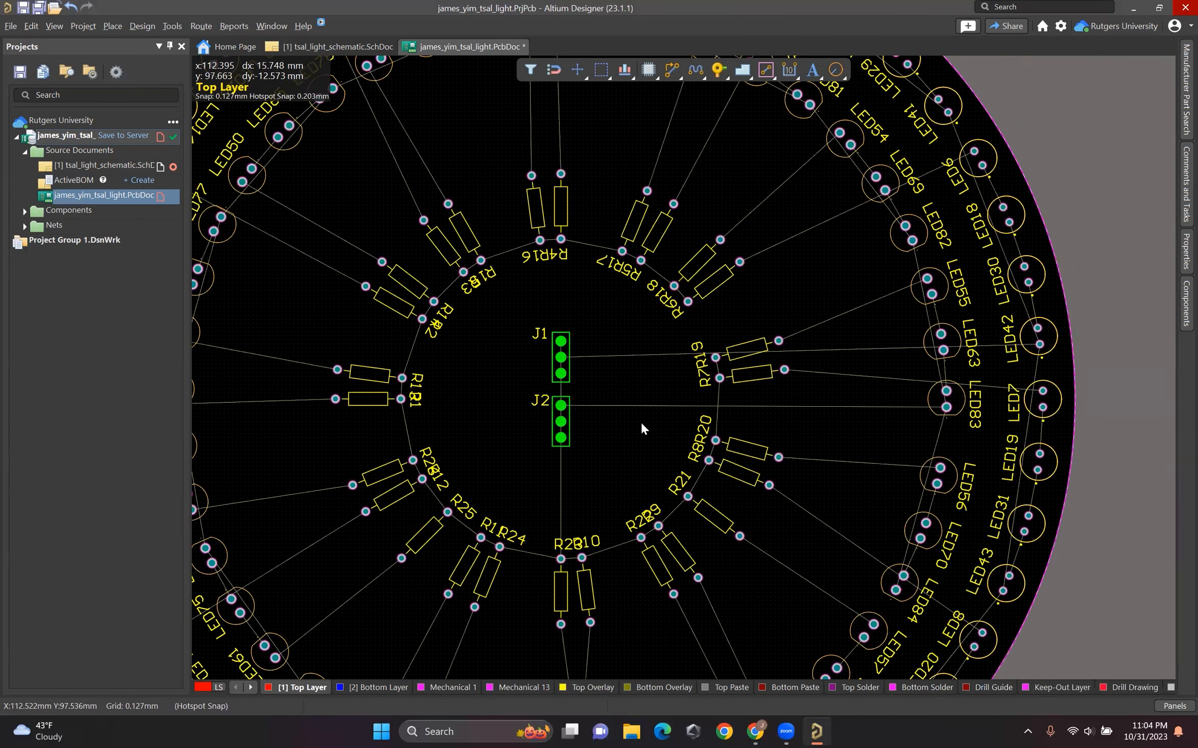
# Step: Check the whole board in 3D, return to the 2D view and save the PCB document
pyautogui.keyDown('ctrl'); pyautogui.scroll(-5, 631, 420); pyautogui.keyUp('ctrl')
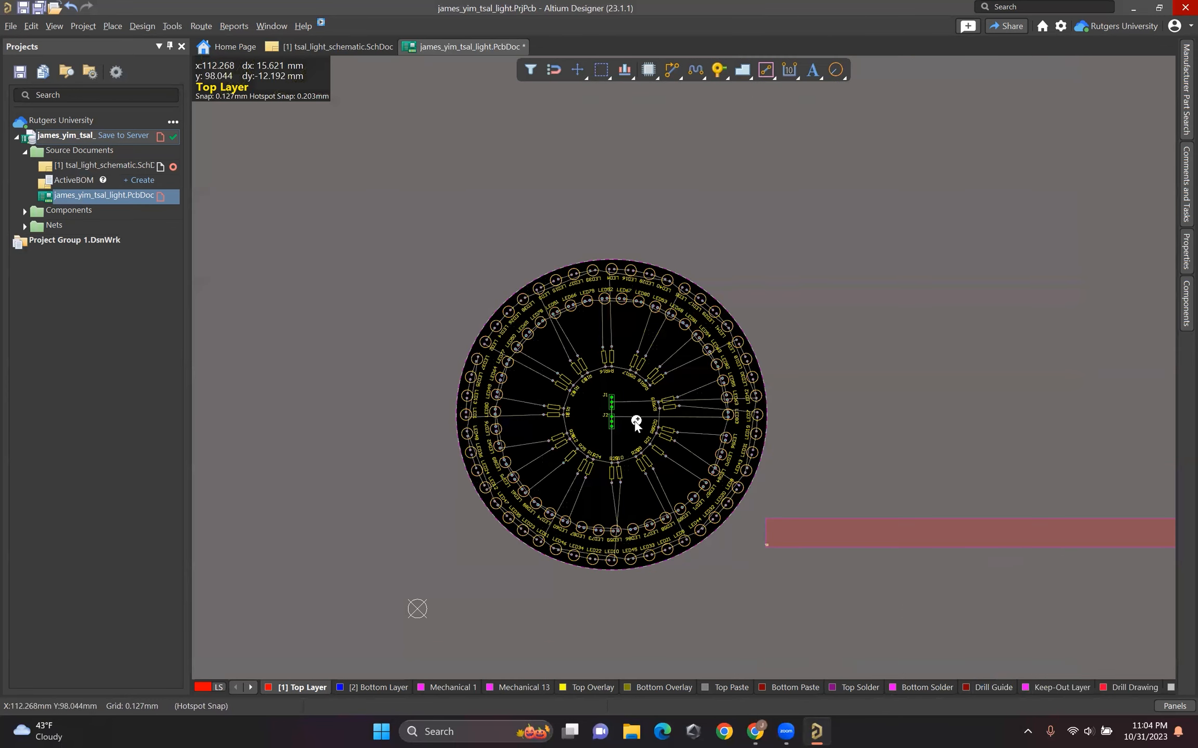
pyautogui.keyDown('ctrl'); pyautogui.scroll(4, 631, 419); pyautogui.keyUp('ctrl')
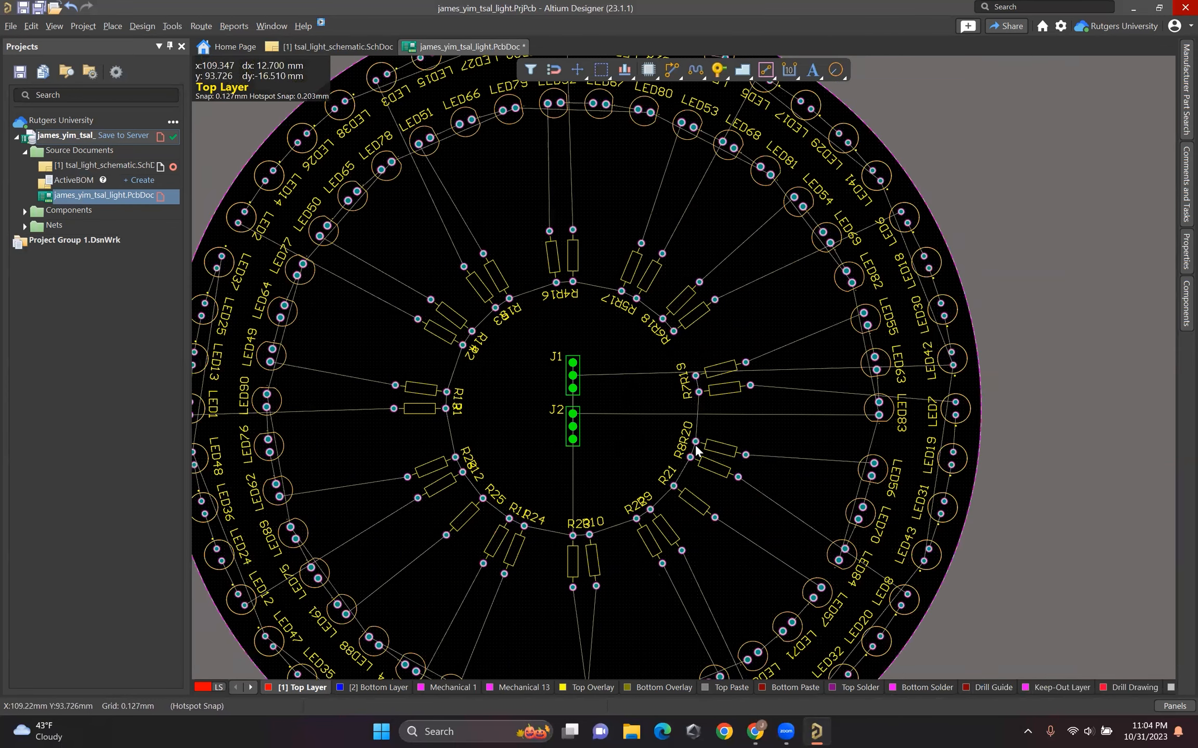
pyautogui.scroll(1, 1044, 365)
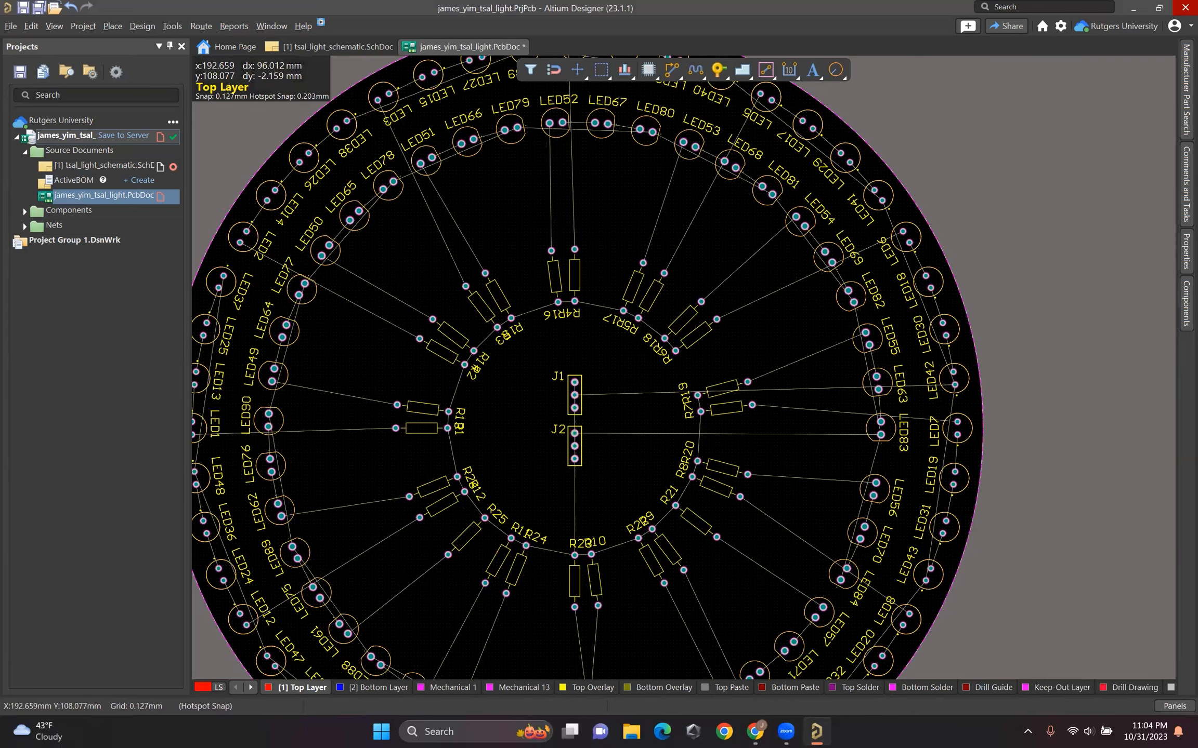
pyautogui.keyDown('ctrl'); pyautogui.scroll(-4, 1007, 355); pyautogui.keyUp('ctrl')
pyautogui.moveTo(968, 380); pyautogui.dragTo(712, 374, button='right')
pyautogui.press('3')
pyautogui.press('2')
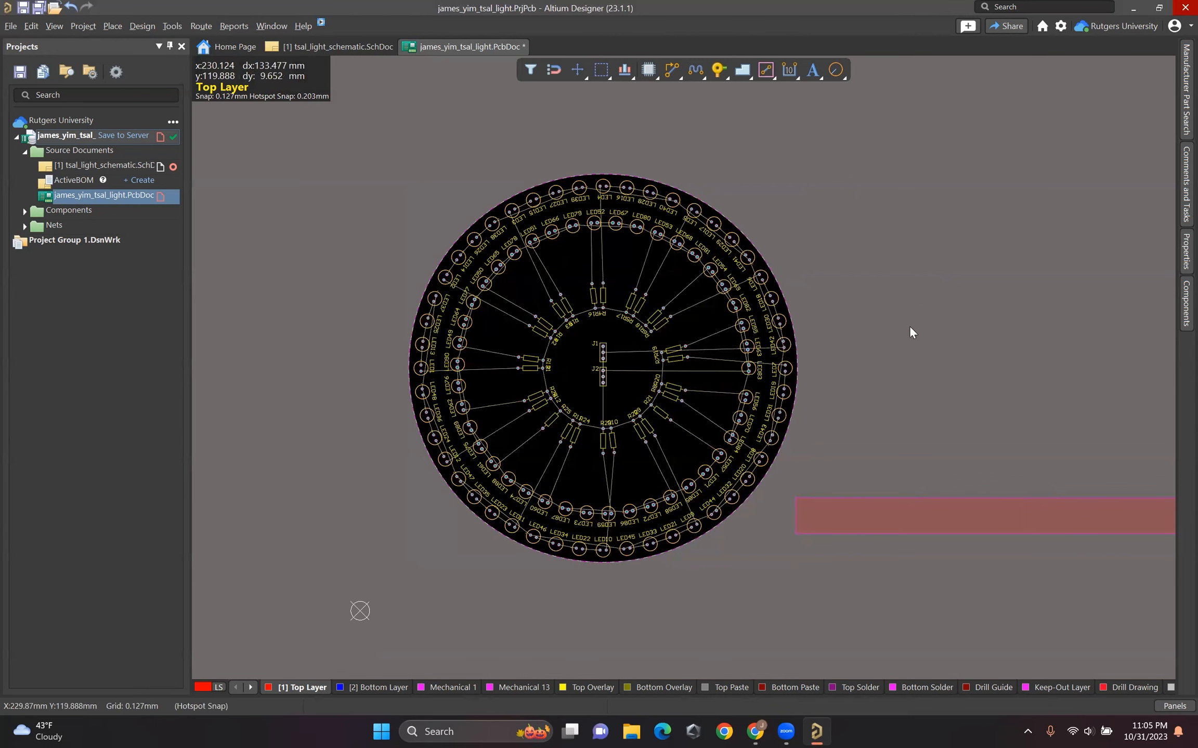
pyautogui.hotkey('ctrl', 's')
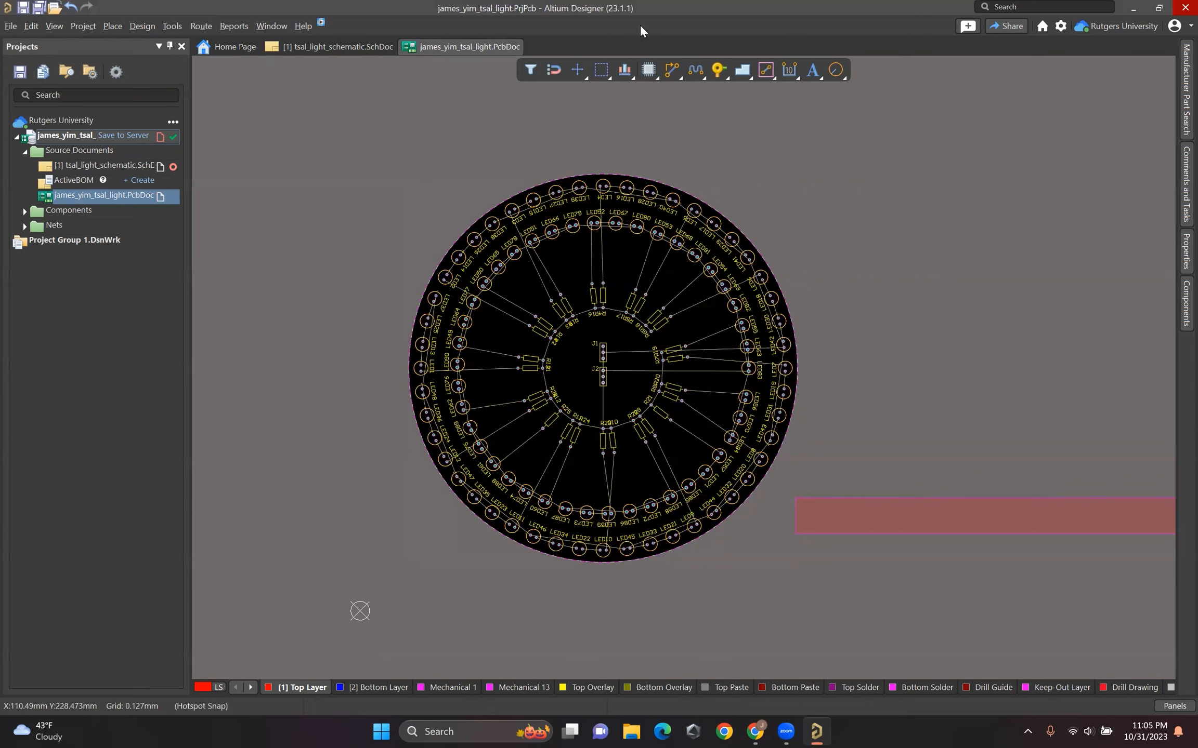